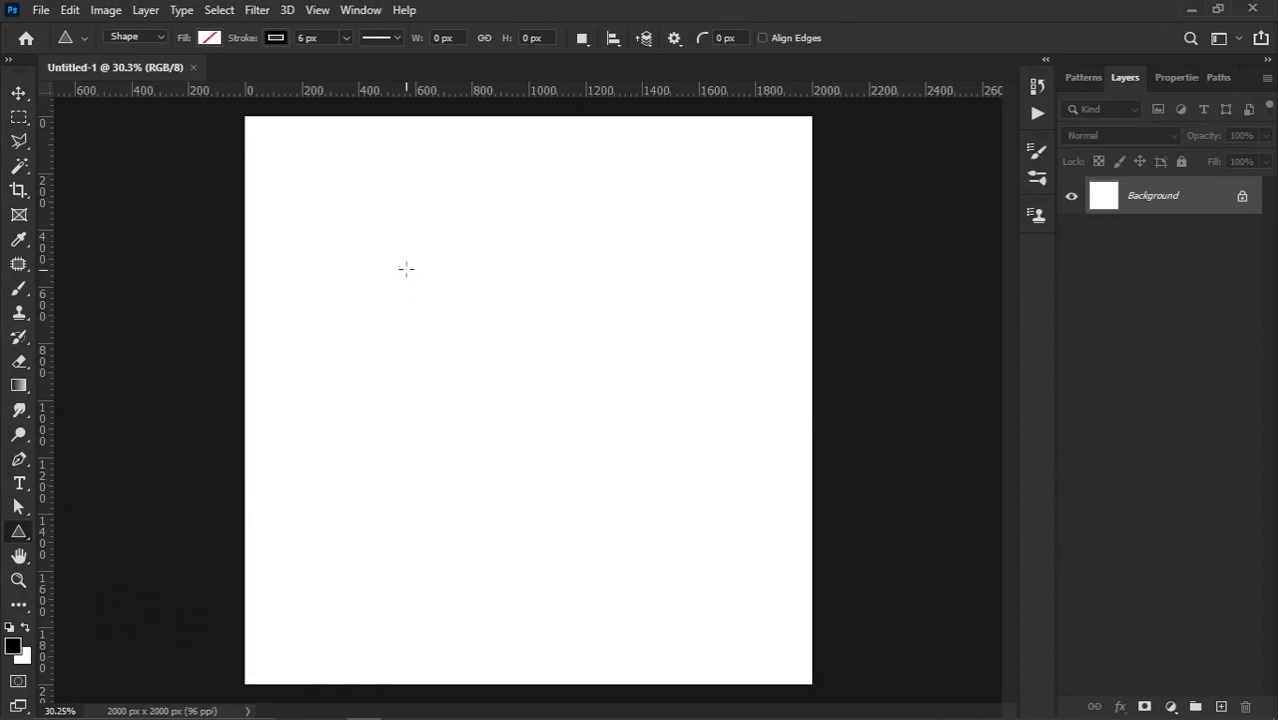
Step: Draw a triangle about 683 by 592 px with red fill and no stroke, and shift it slightly down and left on the canvas
left_click_drag(405, 252, 628, 577)
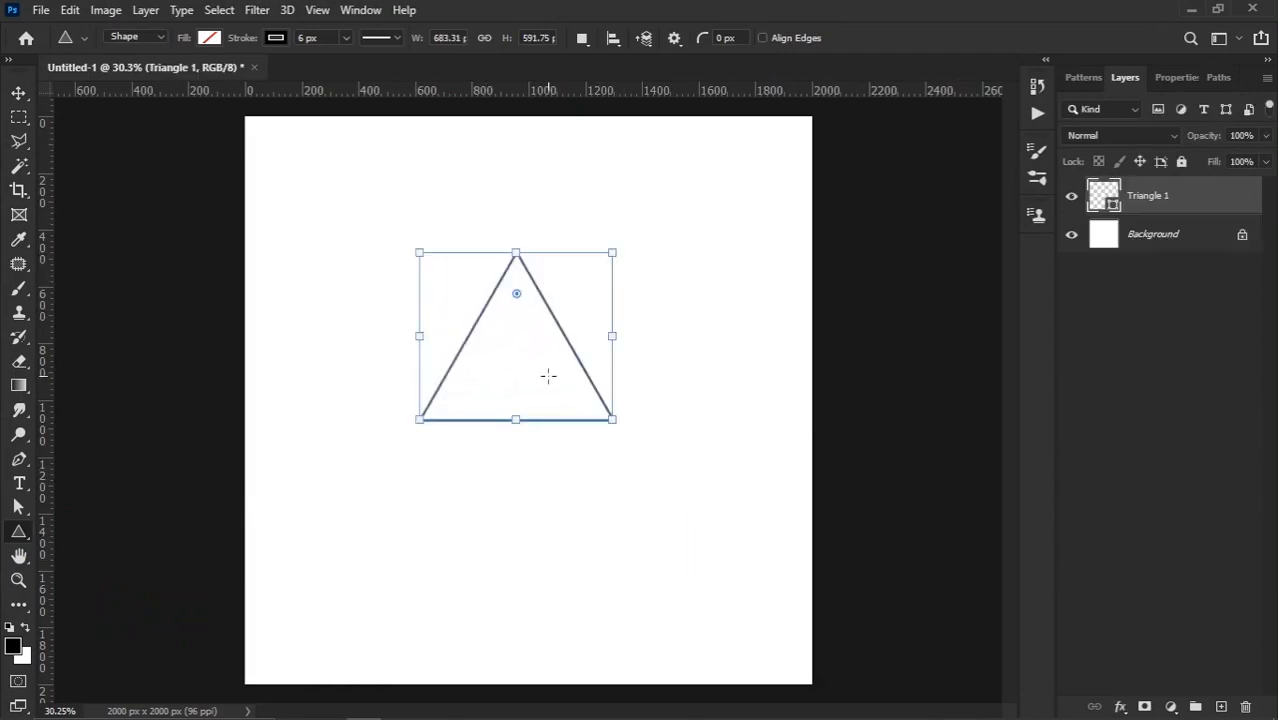
left_click(210, 38)
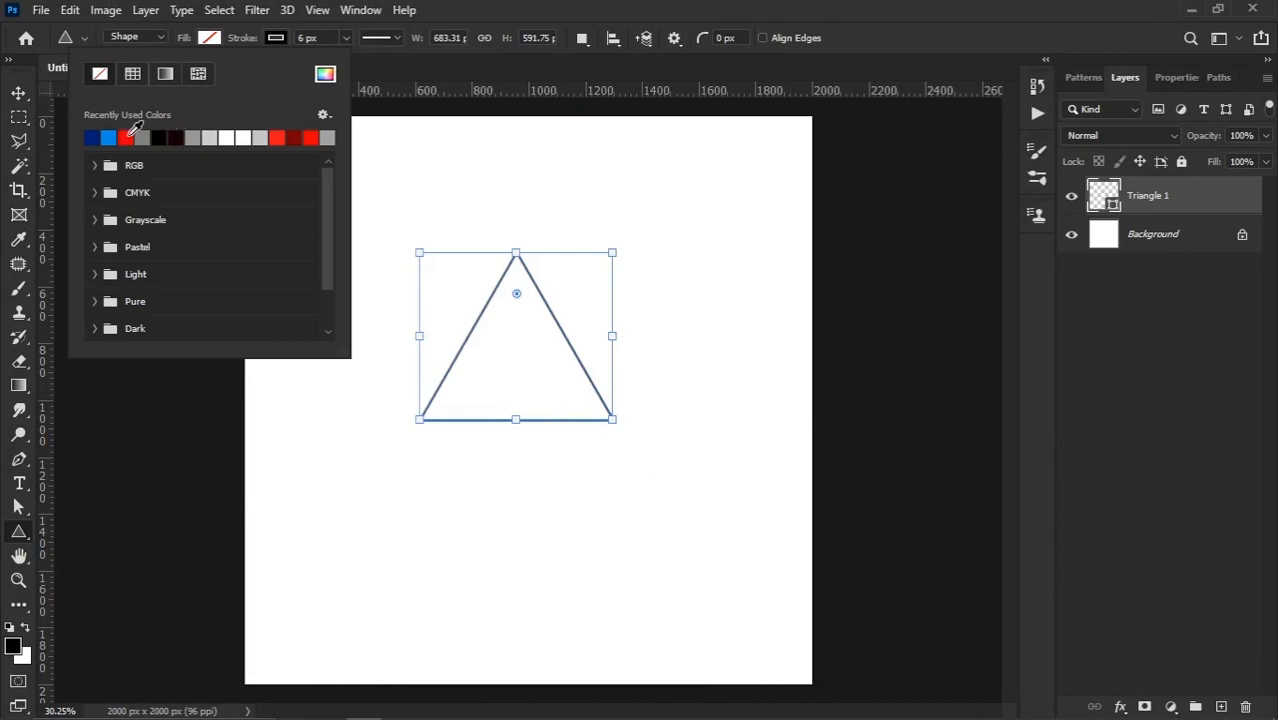
left_click(128, 137)
left_click(276, 38)
left_click(166, 74)
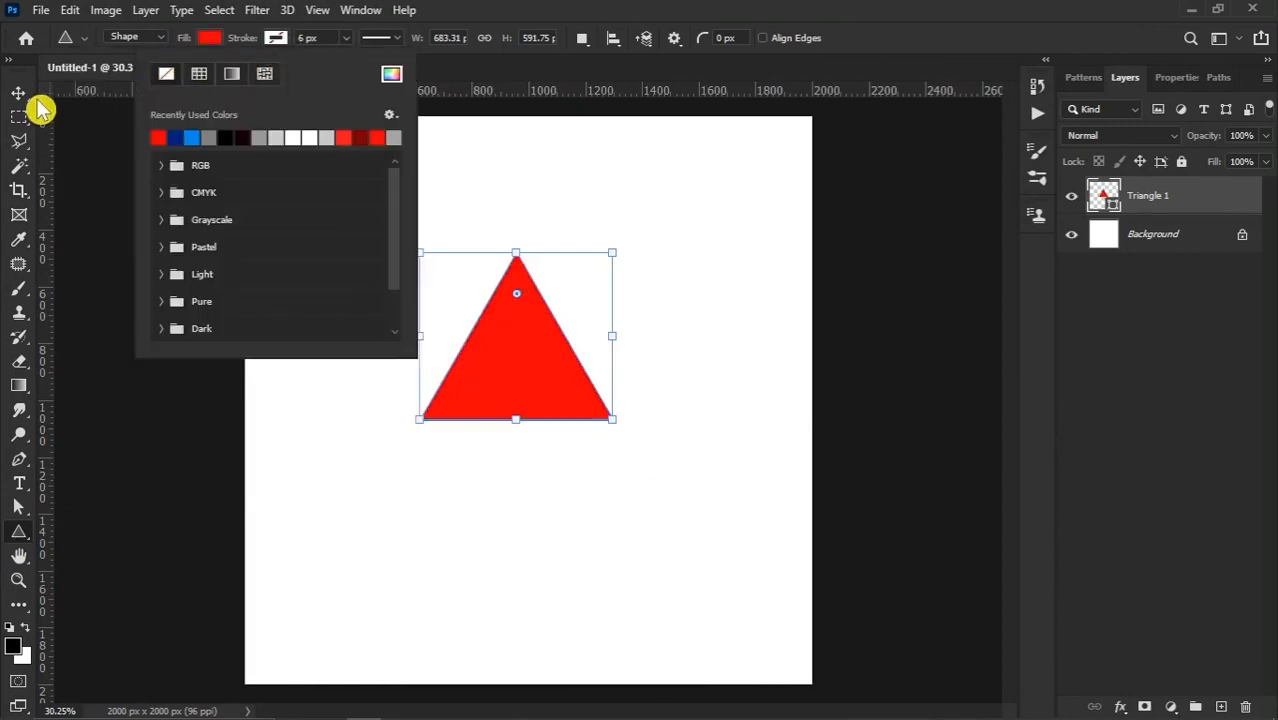
left_click(20, 94)
left_click_drag(522, 360, 490, 397)
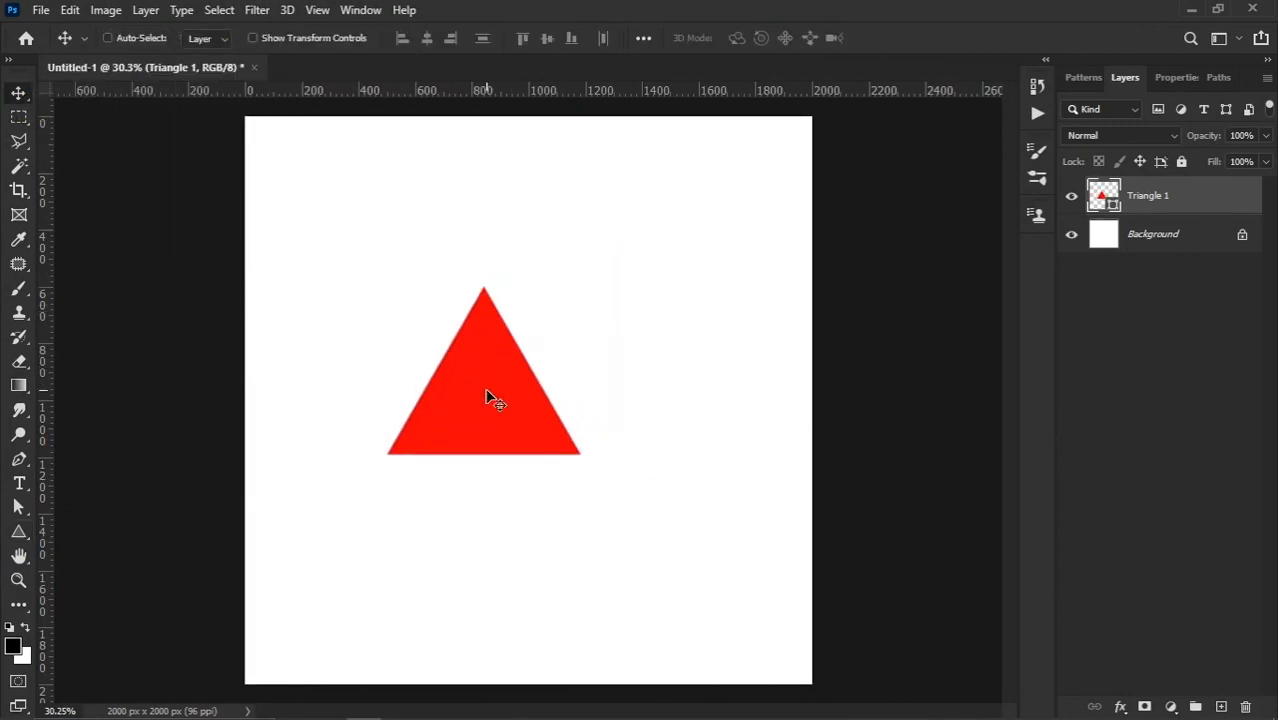
Step: Duplicate the red triangle layer and fill the copy with dark blue
left_click_drag(1172, 218, 1221, 707)
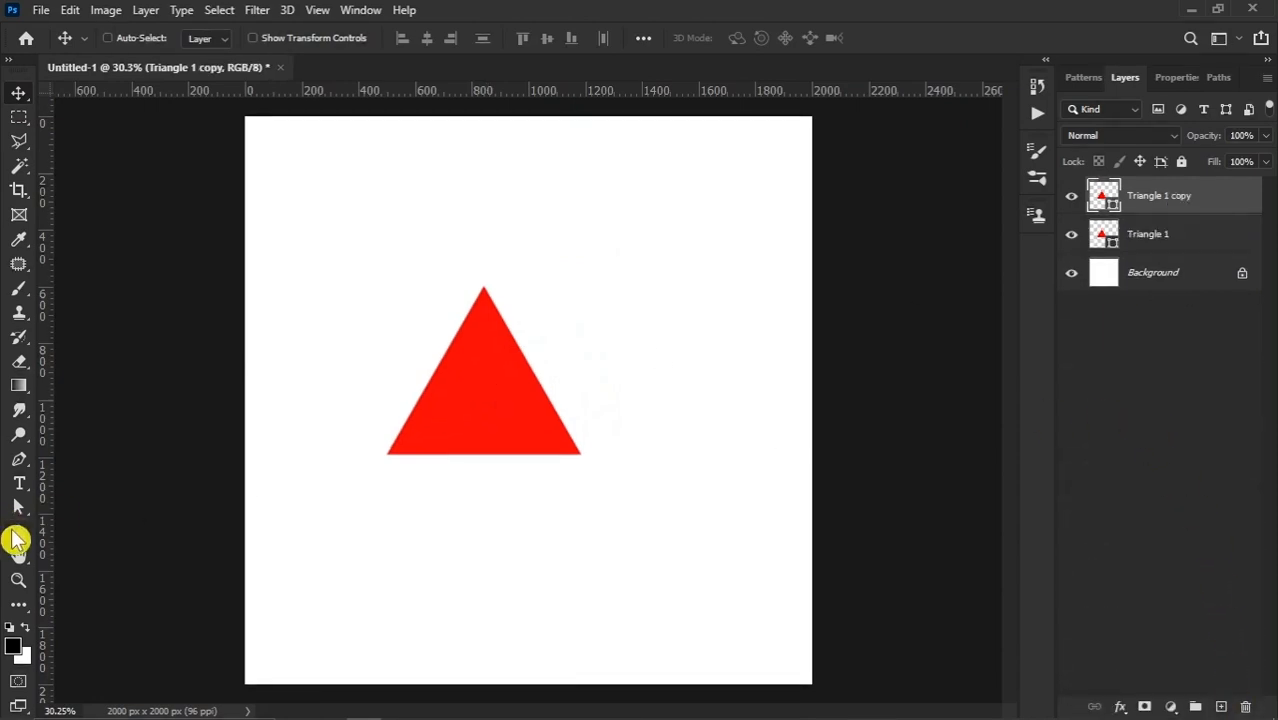
left_click(18, 533)
left_click(207, 38)
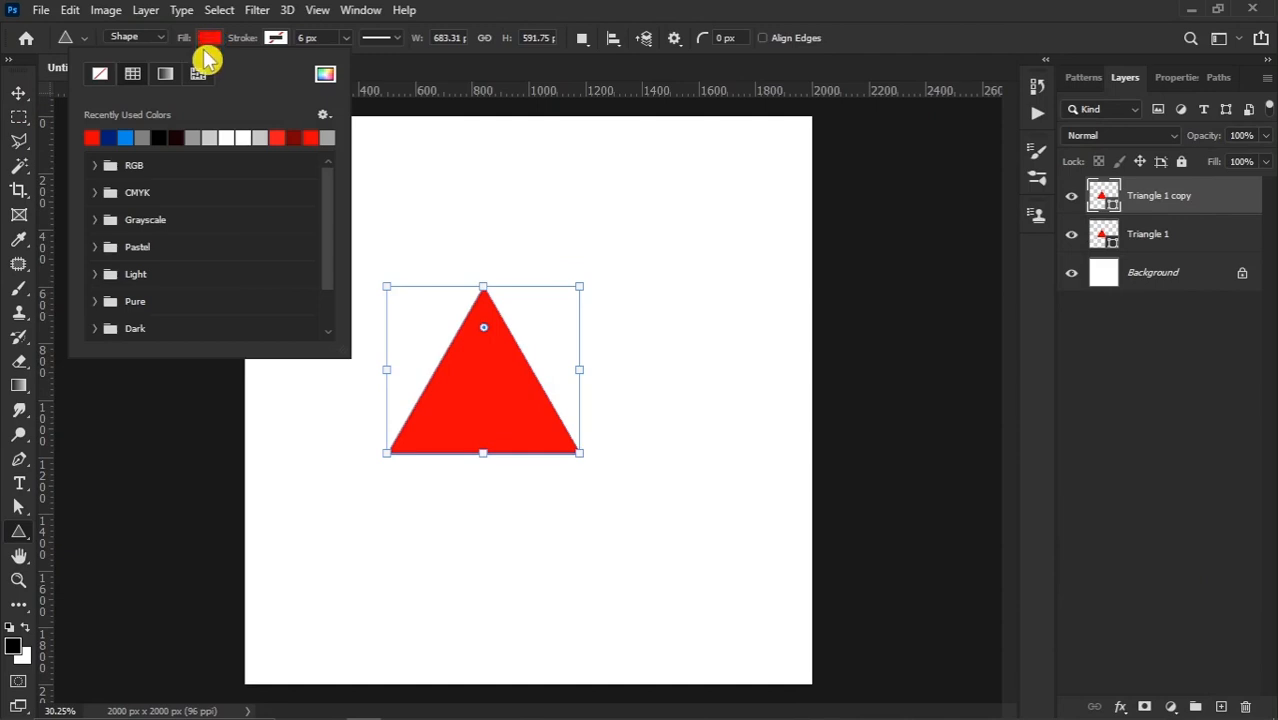
left_click(108, 136)
left_click(207, 40)
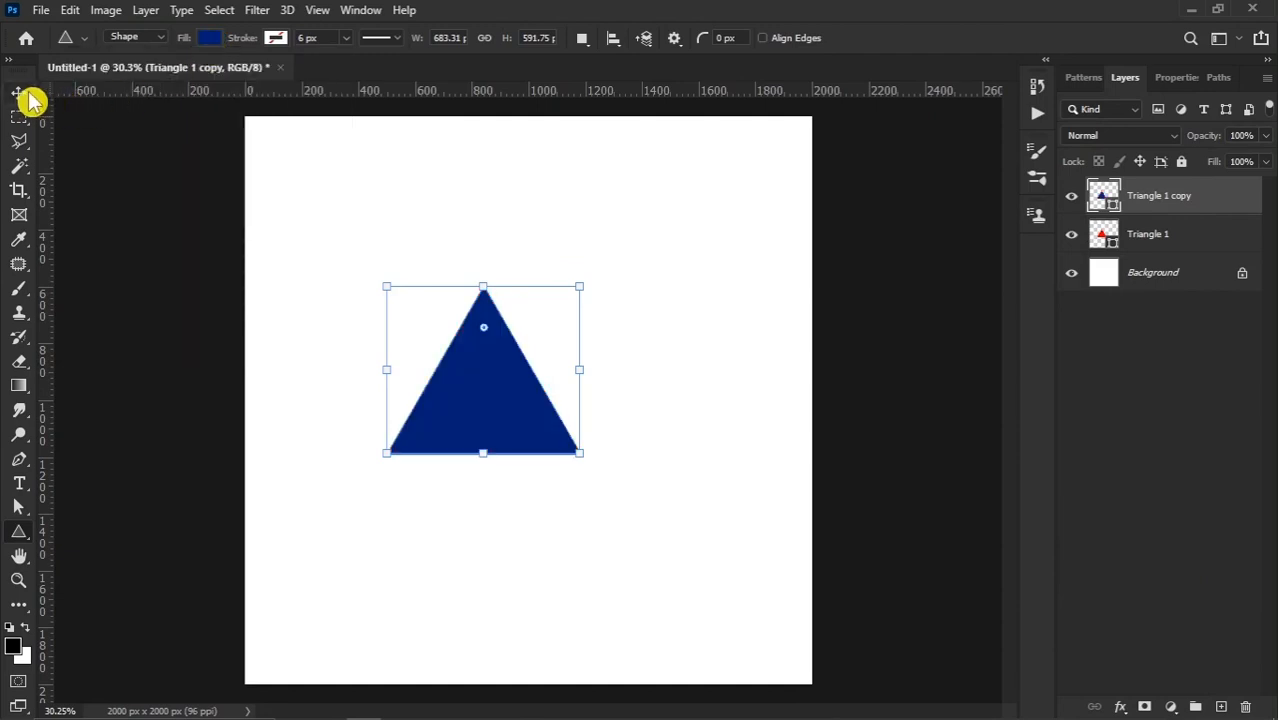
Step: Scale down the blue triangle evenly toward its base so a red band shows along both slanted sides
left_click(18, 93)
scroll(531, 379, "up", 5)
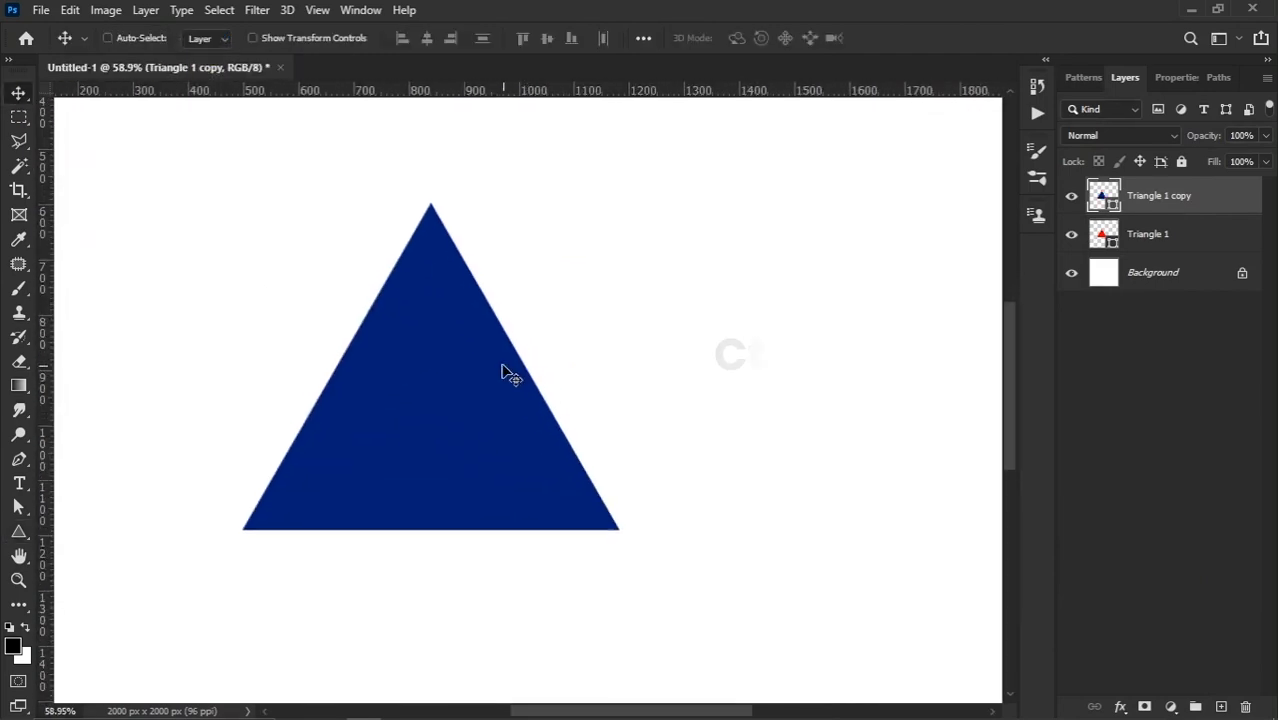
key("ctrl+t")
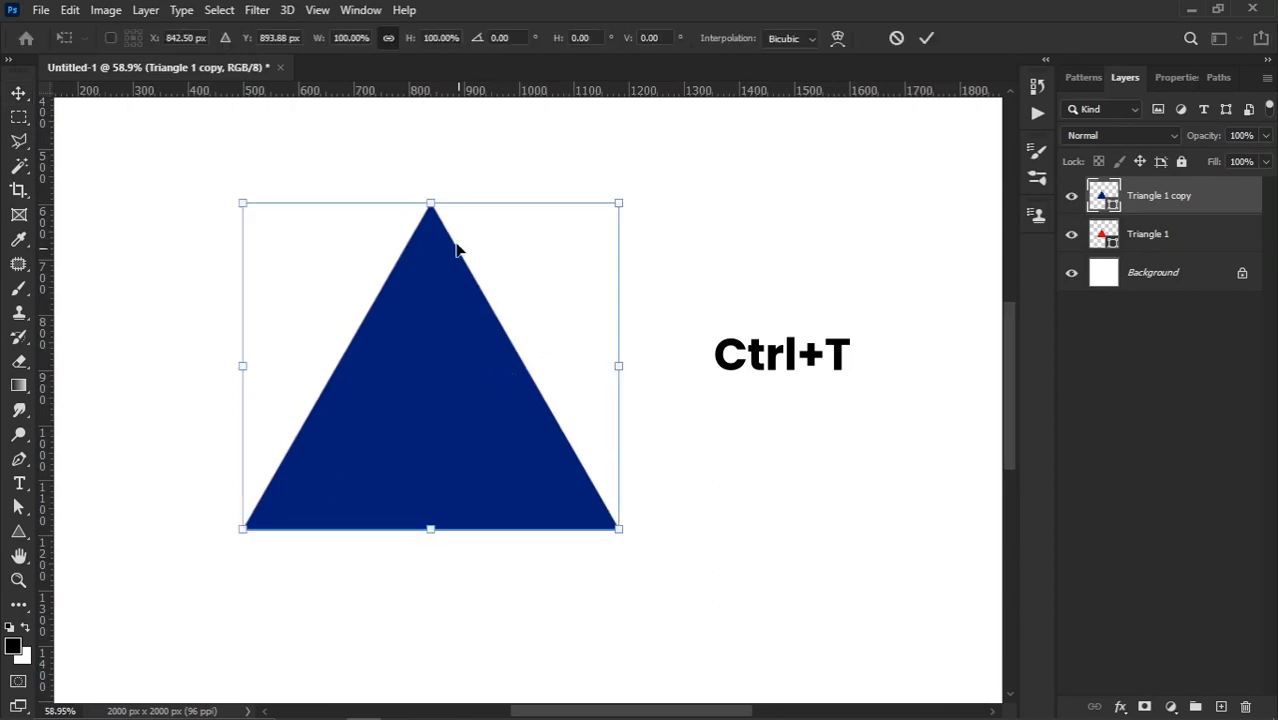
left_click_drag(430, 203, 431, 269)
key("Return")
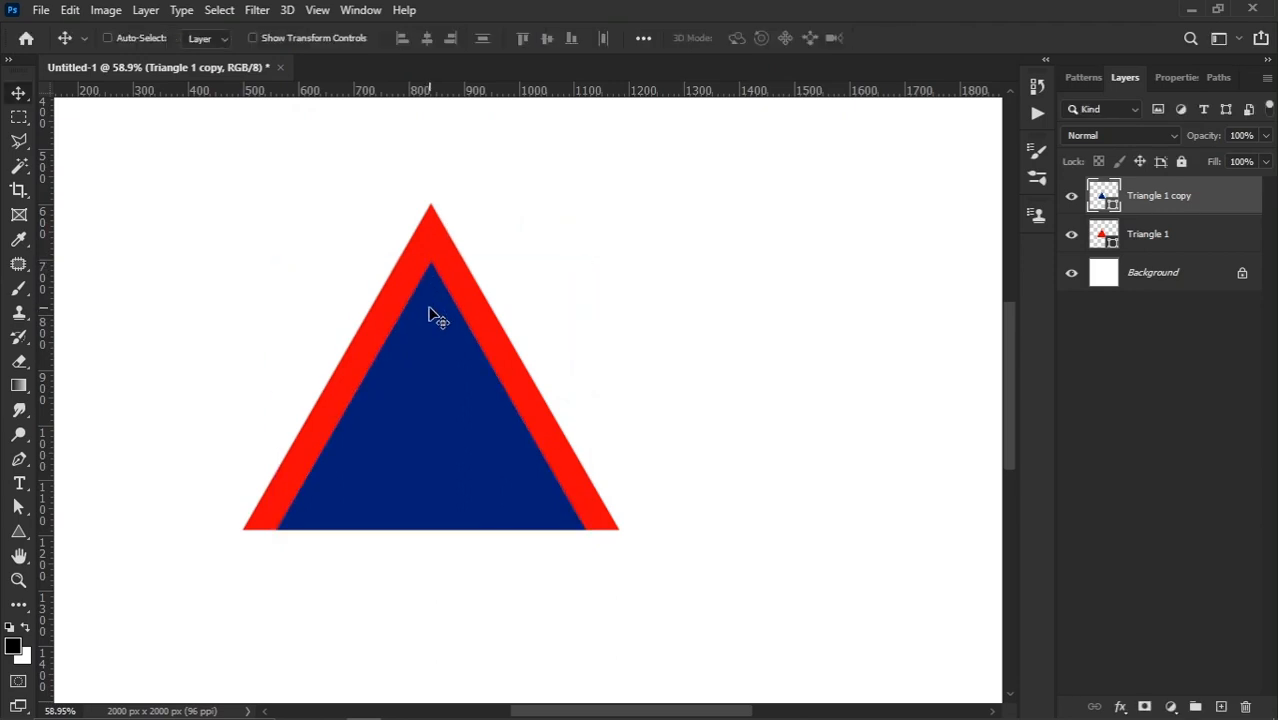
Step: Select both triangle layers and combine them with Subtract Front Shape
left_click(1180, 240, "shift")
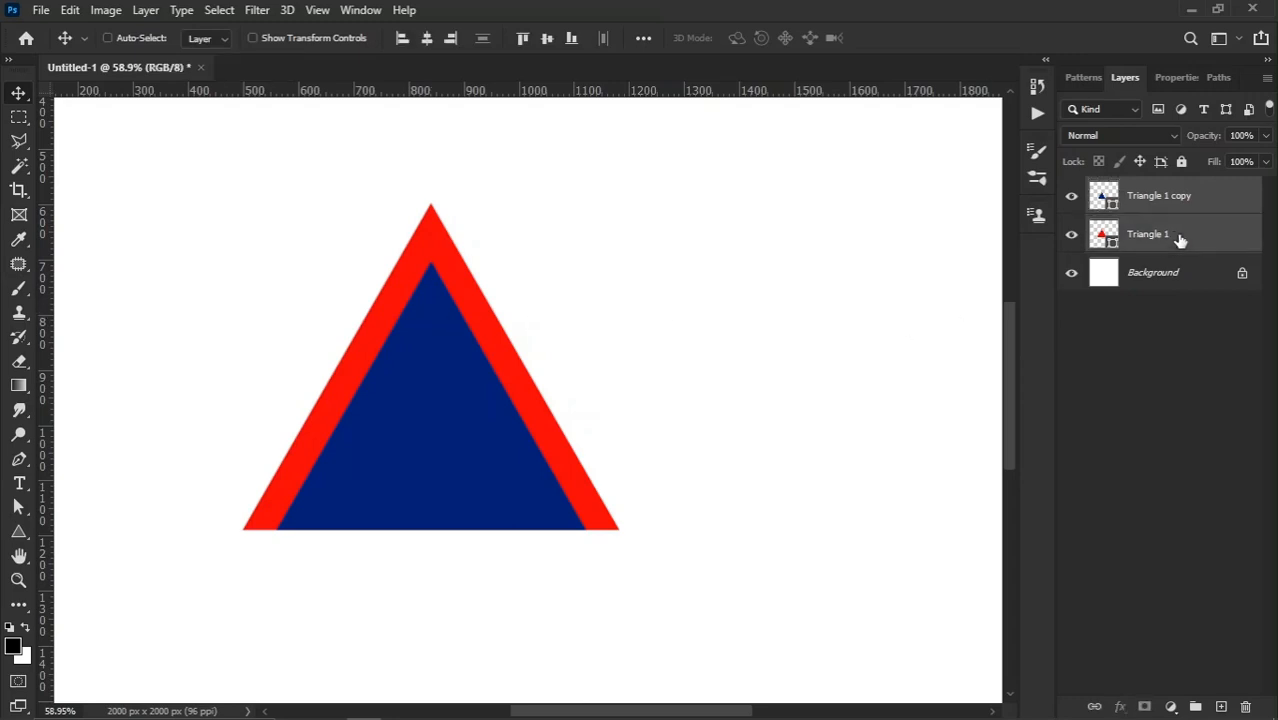
left_click(155, 12)
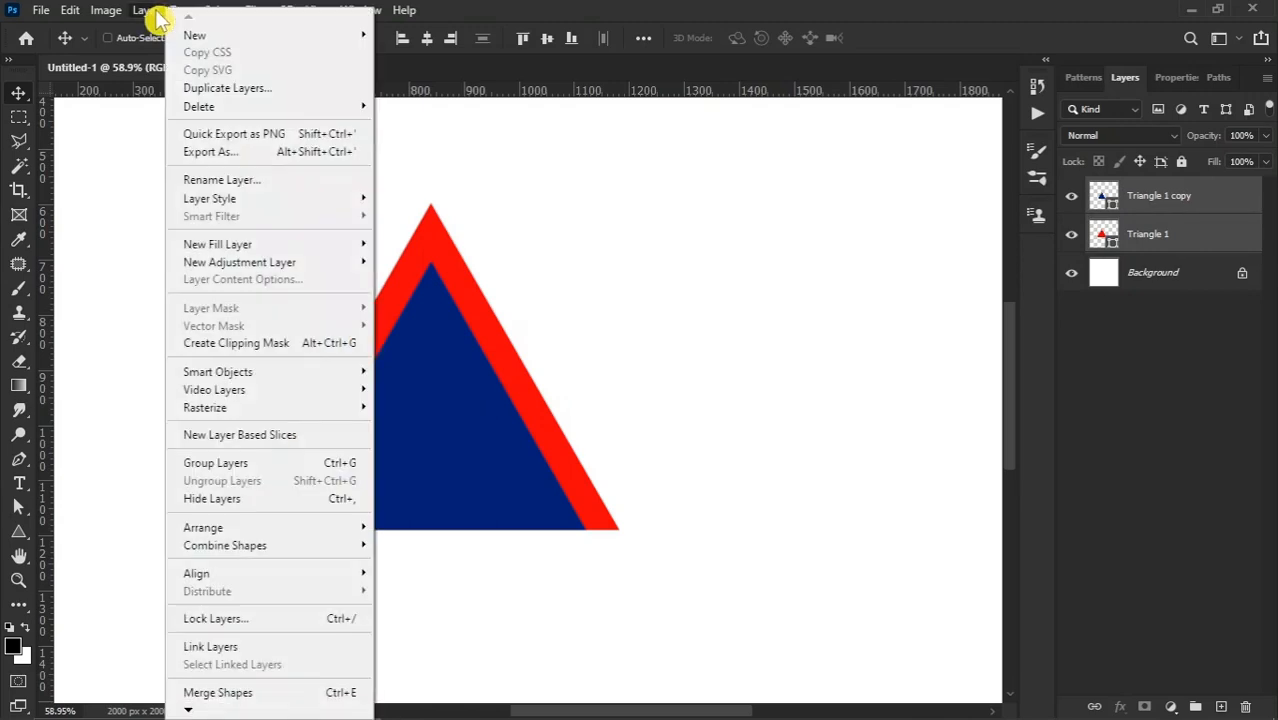
mouse_move(260, 556)
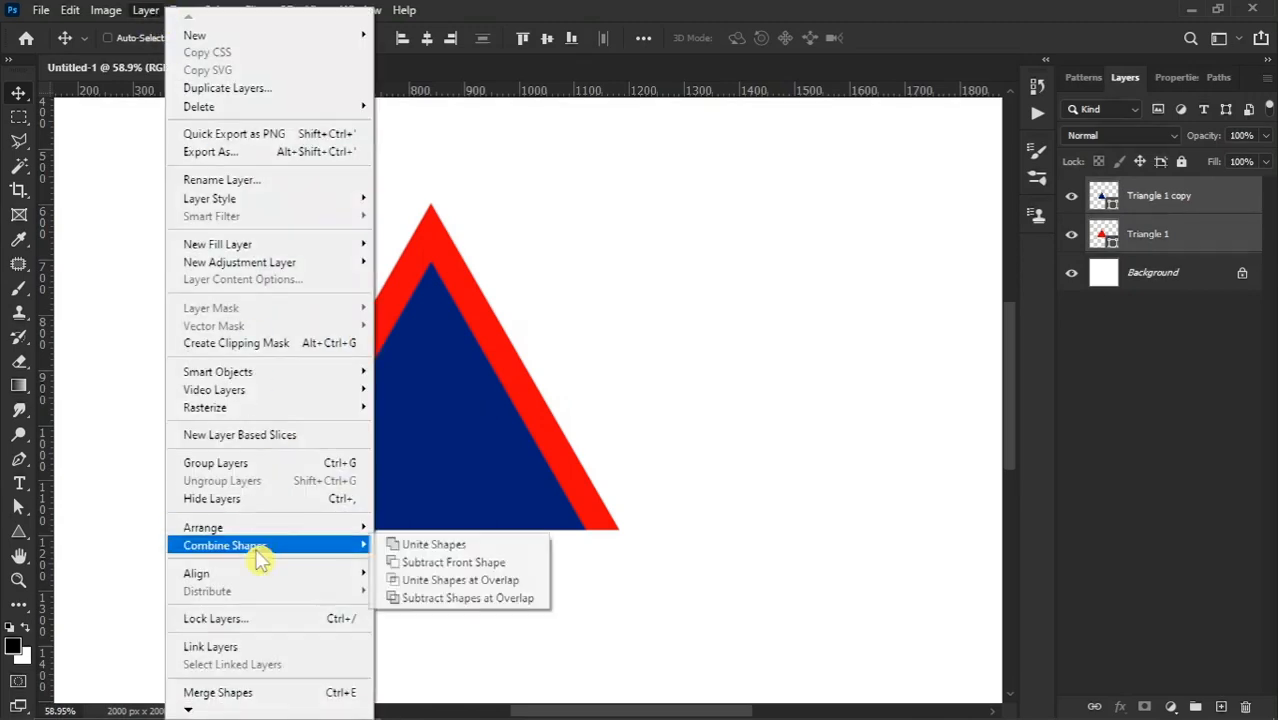
left_click(410, 563)
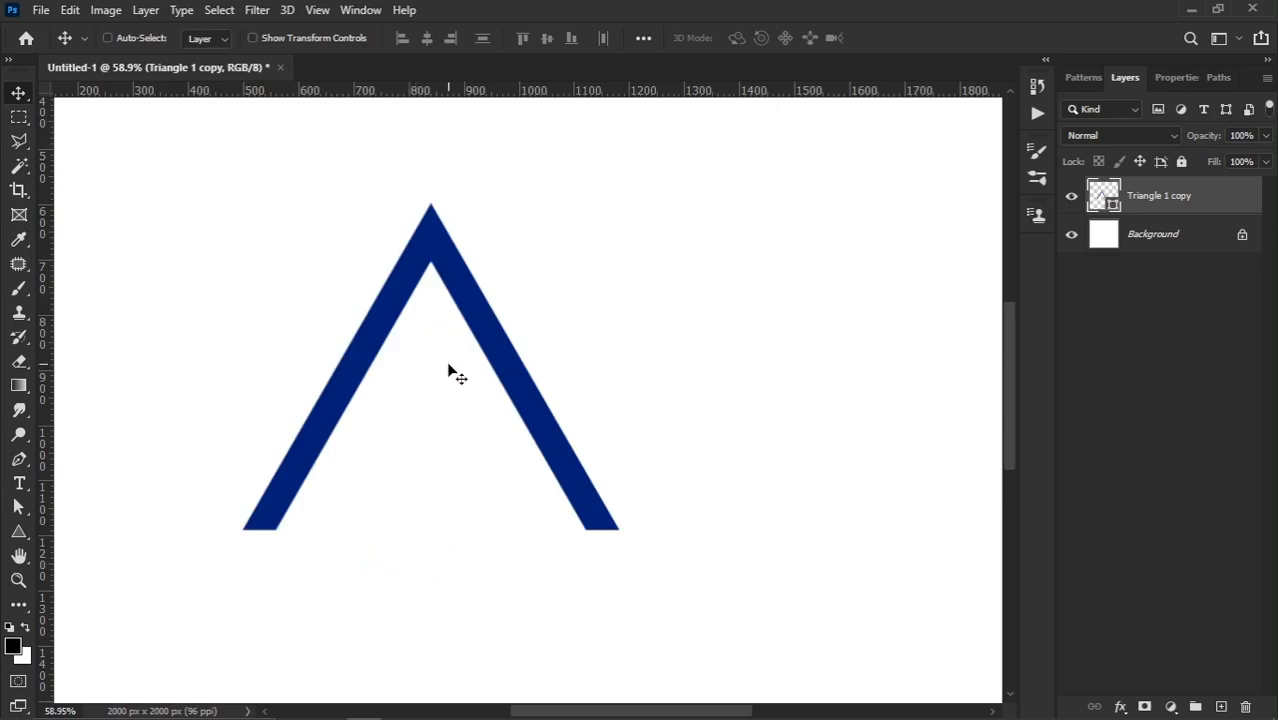
scroll(451, 368, "down", 3)
left_click_drag(451, 410, 405, 422)
key("ctrl+z")
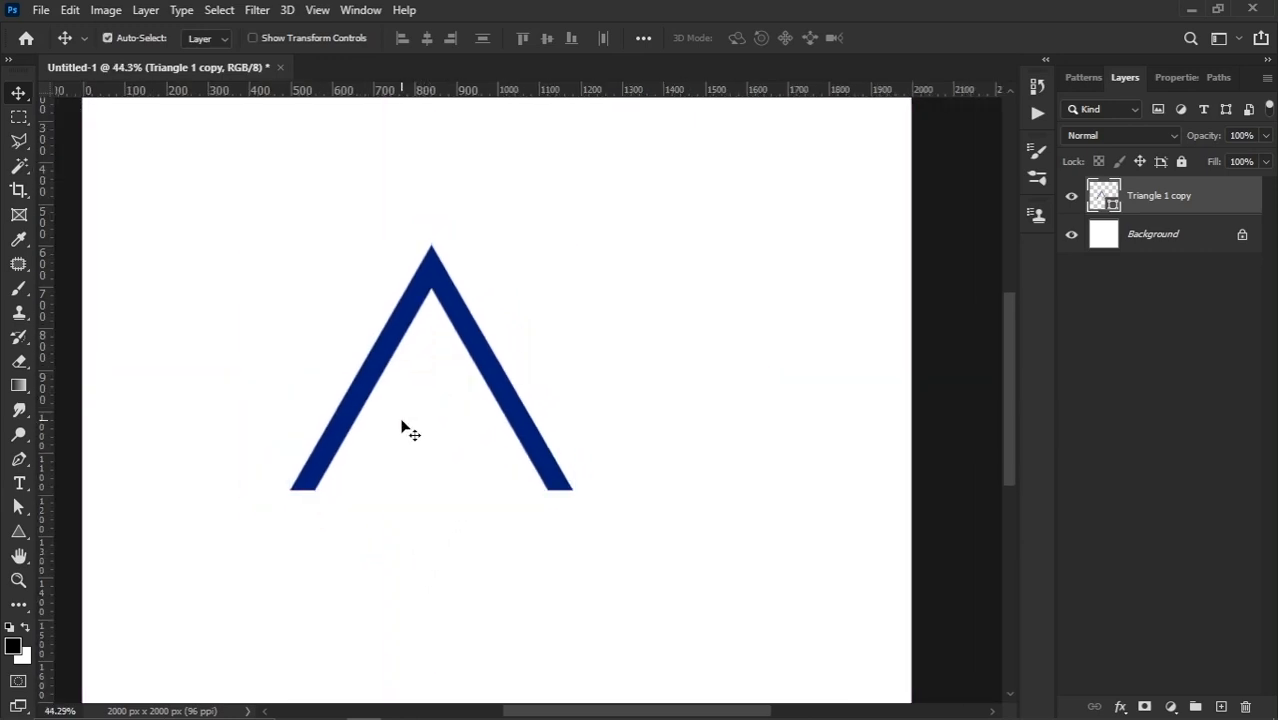
scroll(482, 381, "up", 3)
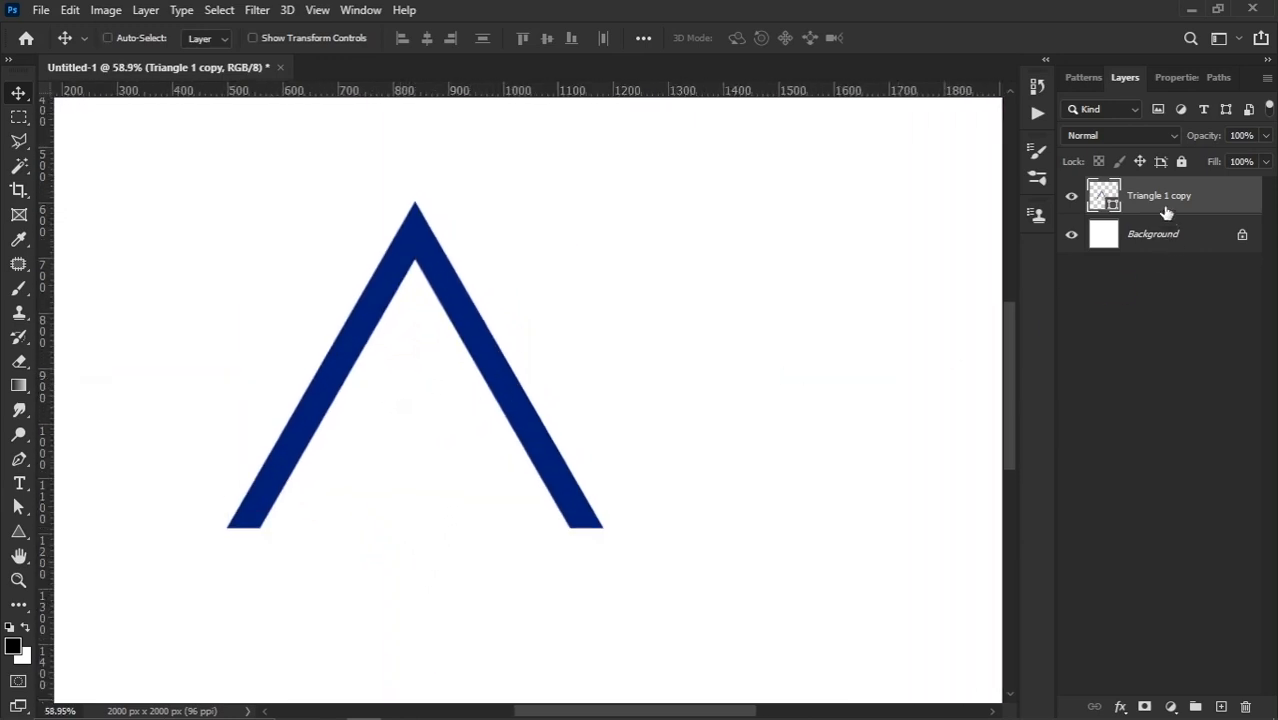
Step: Duplicate the blue chevron layer and fill the lower chevron, Triangle 1 copy, with the near-black recent color
left_click_drag(1166, 212, 1220, 707)
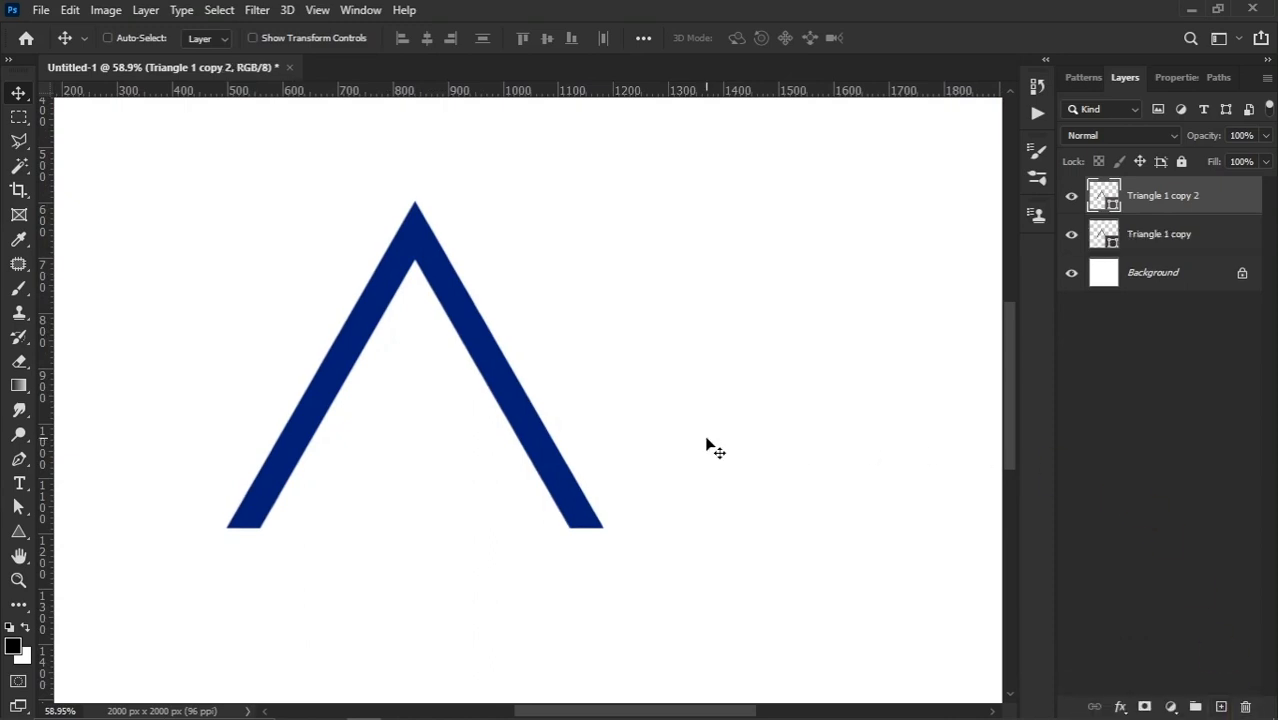
left_click(1150, 238)
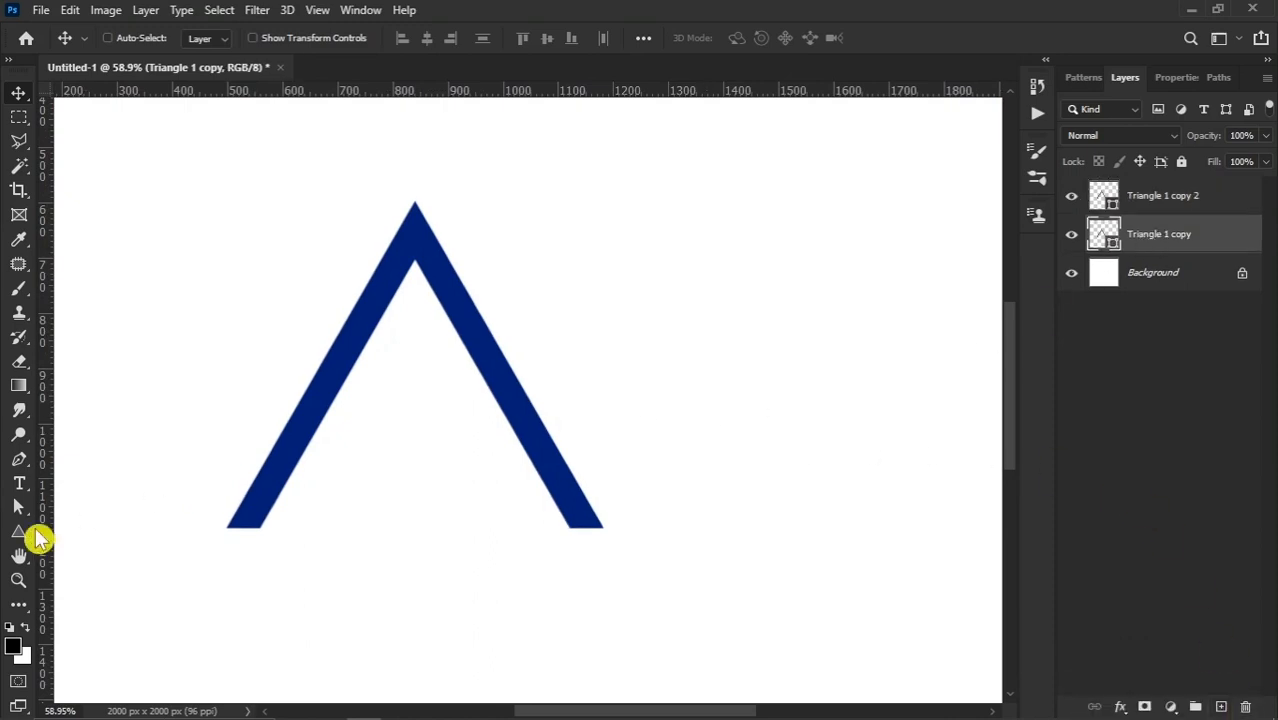
left_click(20, 533)
left_click(208, 39)
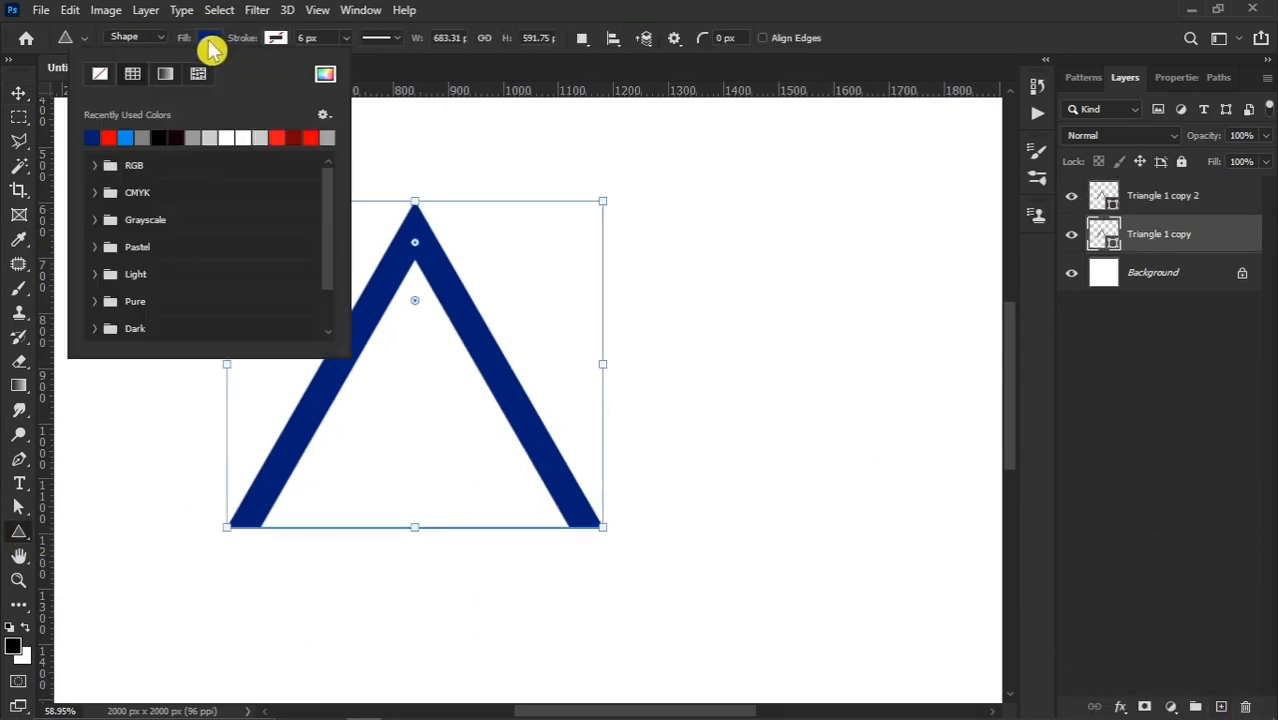
left_click(193, 137)
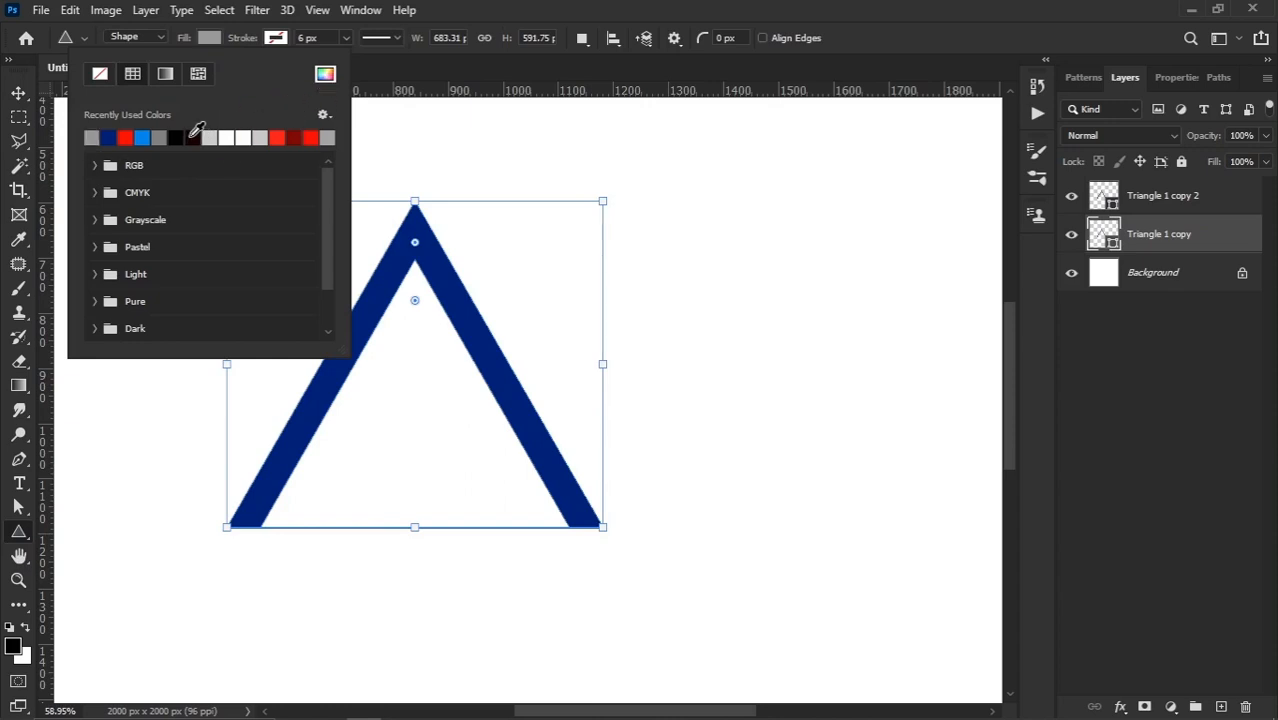
left_click(196, 135)
left_click(212, 50)
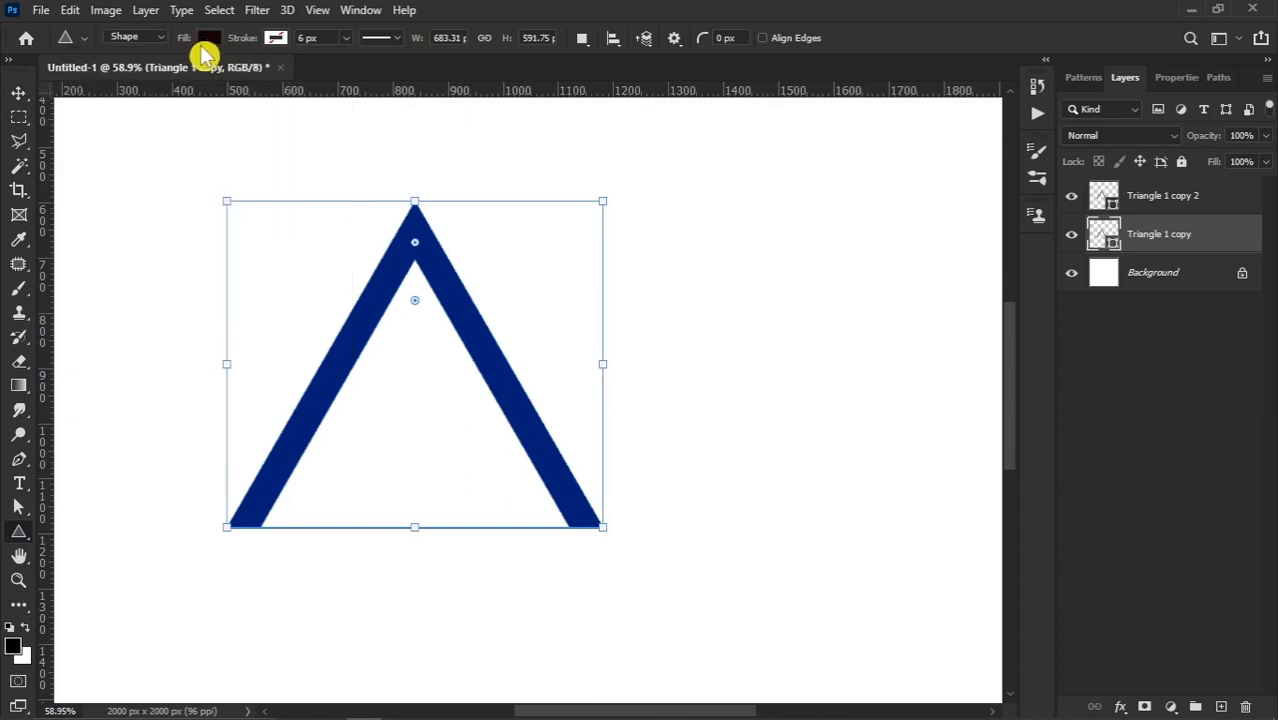
Step: Scale down the lower chevron toward its base so a thin strip shows inside the blue chevron
left_click(18, 95)
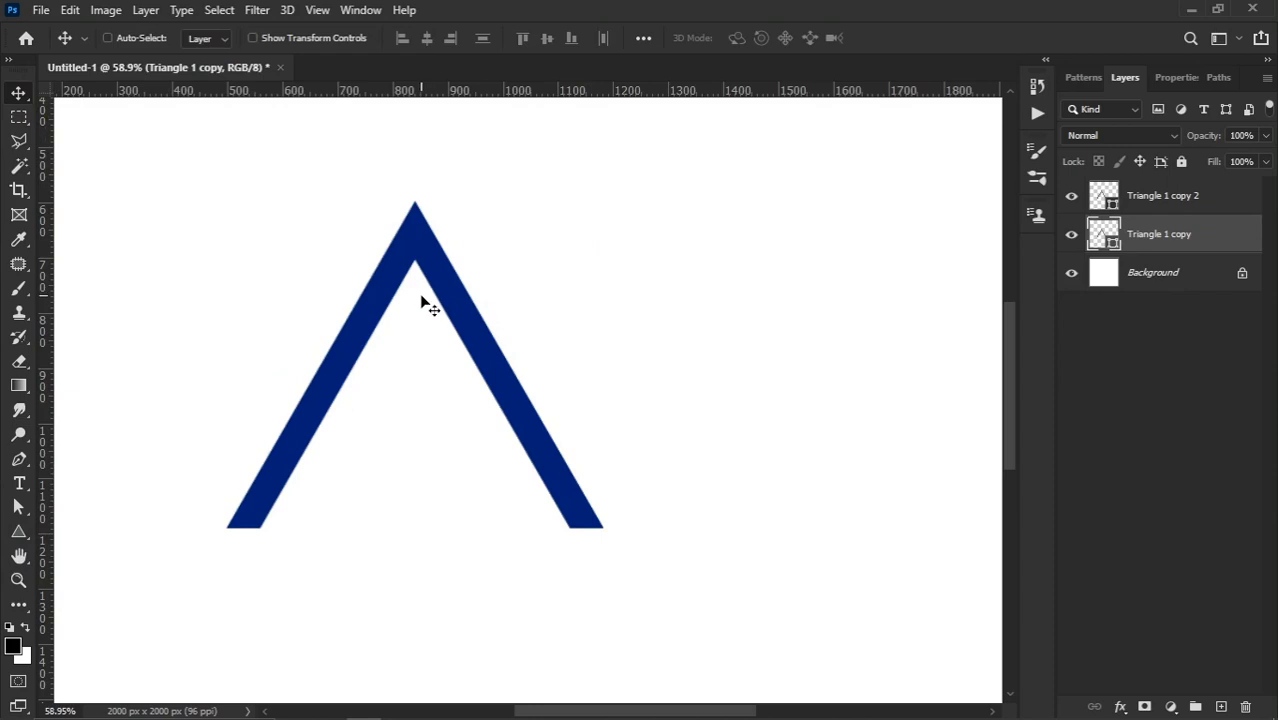
key("ctrl+t")
left_click_drag(415, 201, 416, 231)
key("Return")
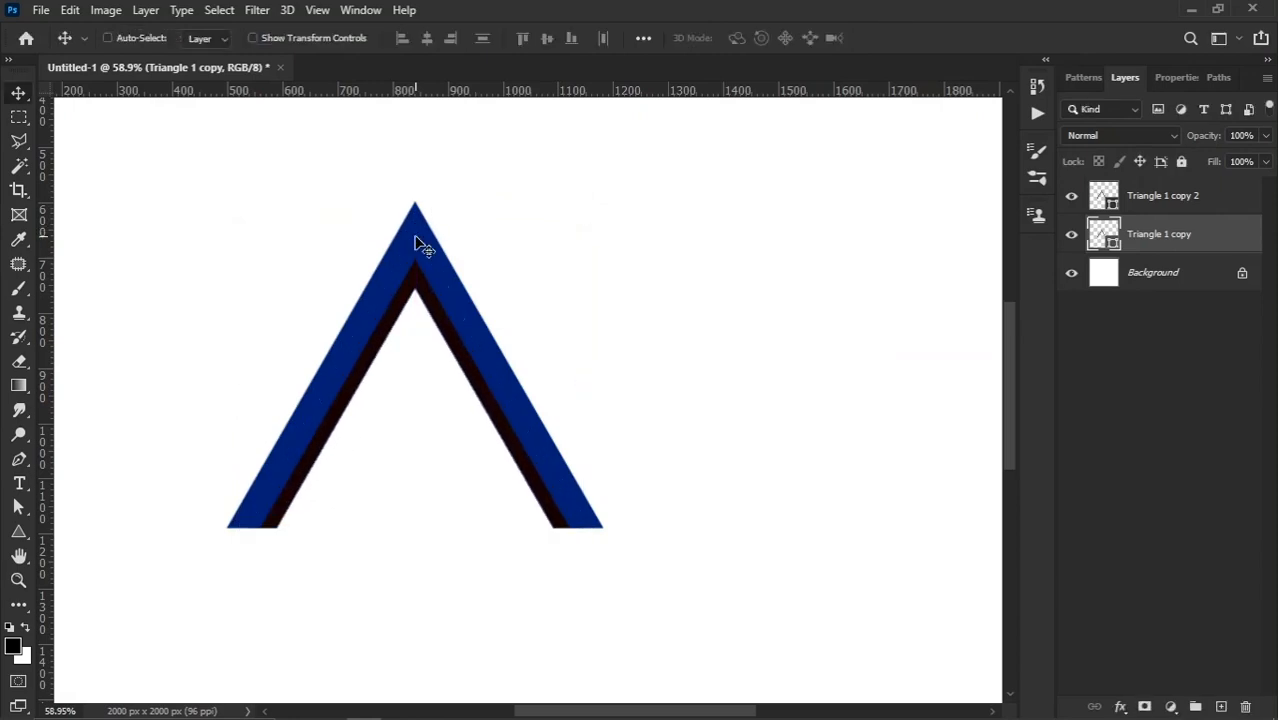
Step: Add a light gray Color Overlay at 100% opacity in Normal mode to the Triangle 1 copy layer
right_click(1213, 245)
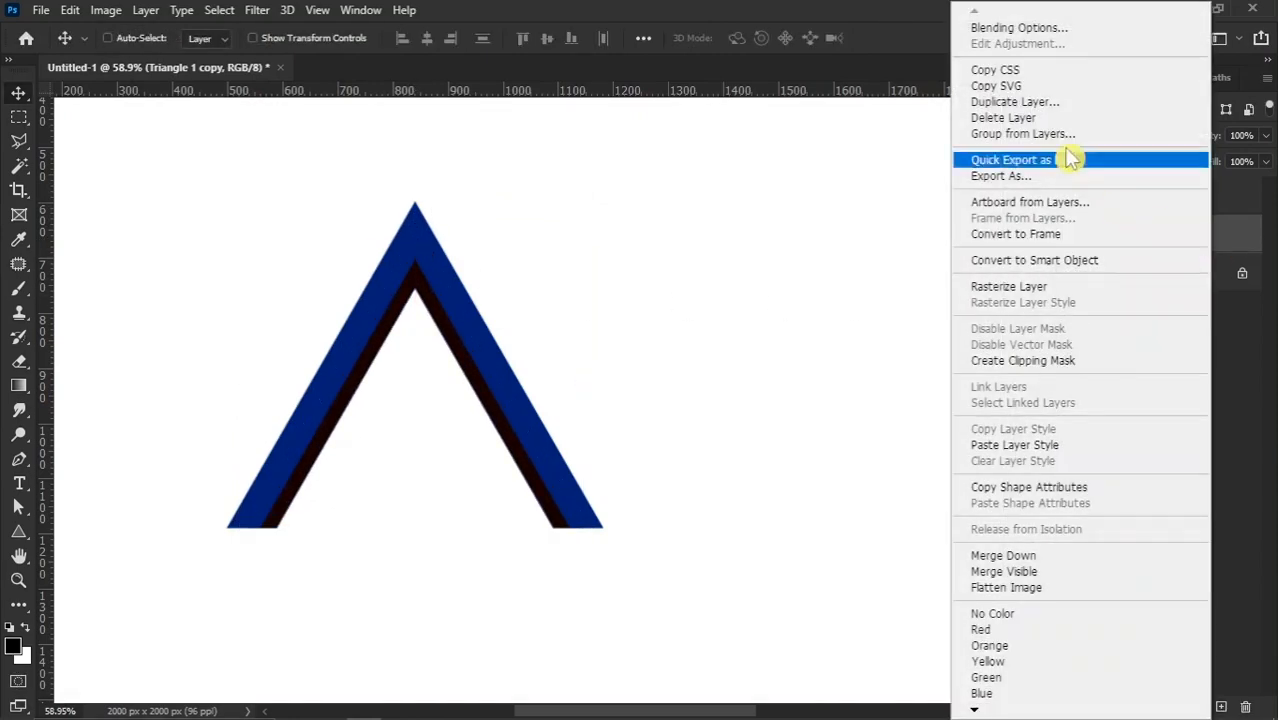
left_click(1013, 20)
left_click_drag(585, 264, 676, 186)
left_click(645, 440)
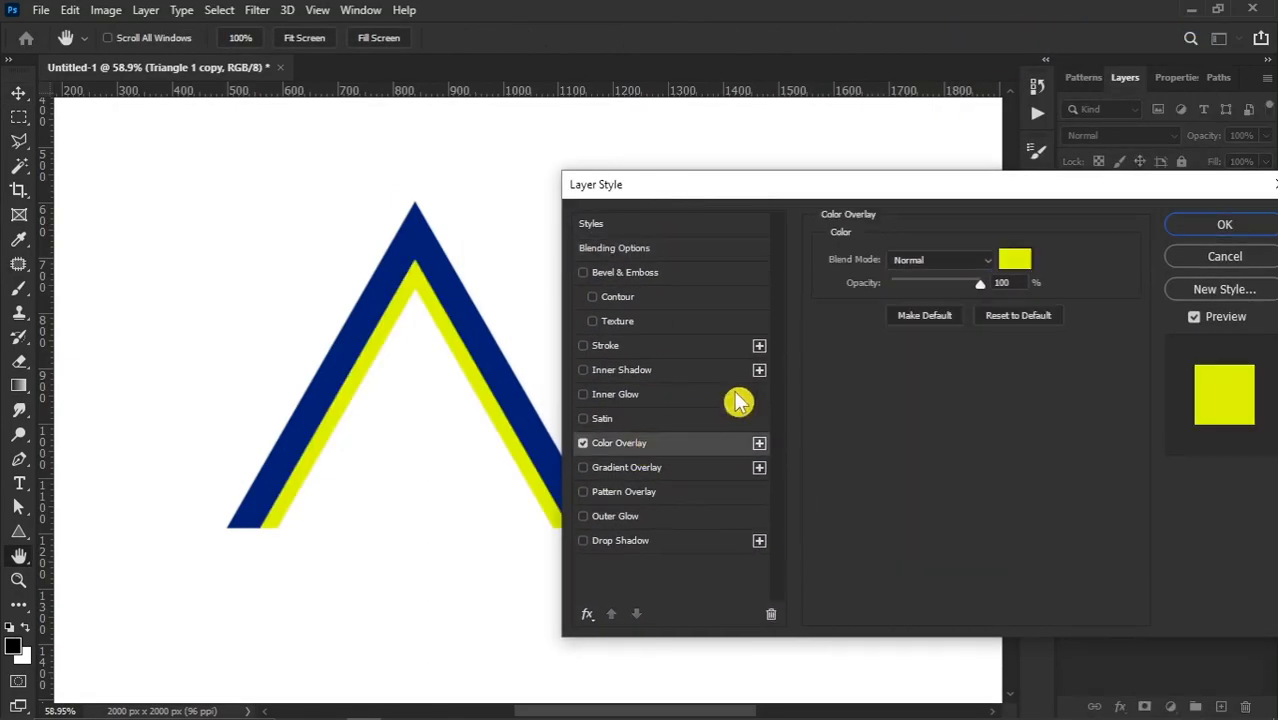
left_click(1013, 260)
left_click_drag(857, 484, 703, 472)
left_click(1170, 388)
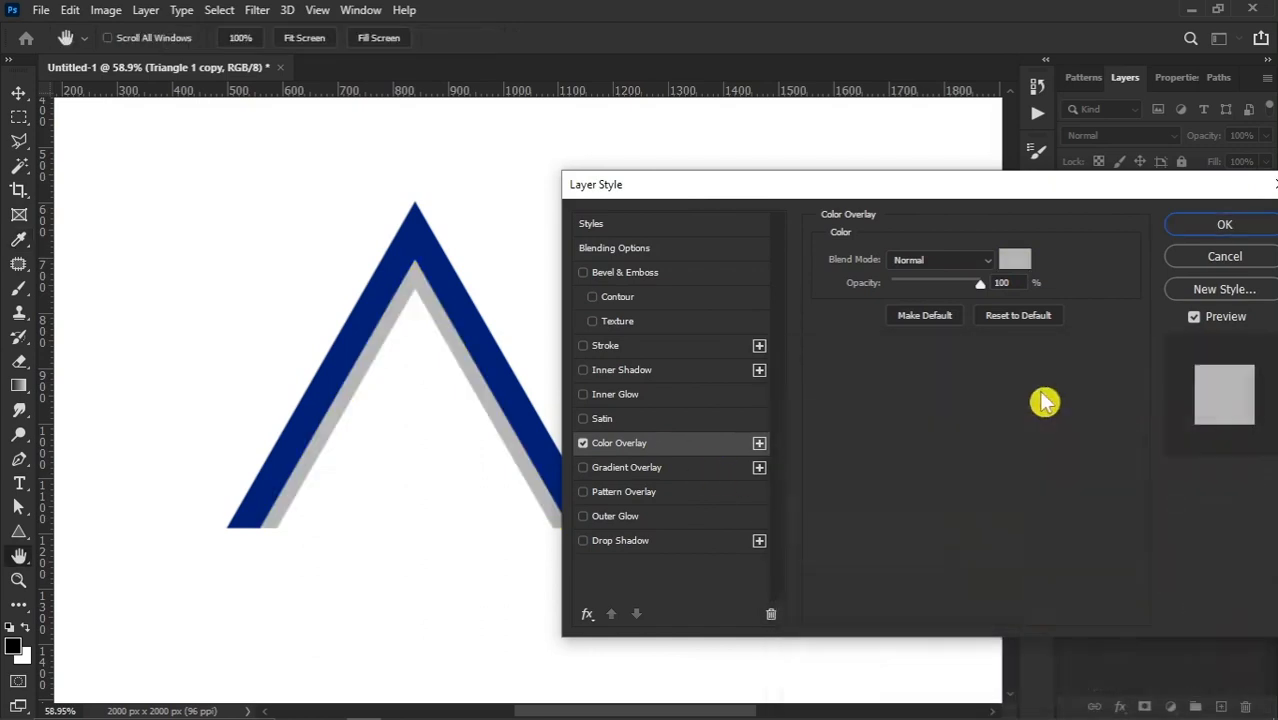
Step: Apply an Inner Bevel to the gray chevron with depth 84%, size 18 px, soften 4 px, angle -85° and altitude 53°
left_click(620, 274)
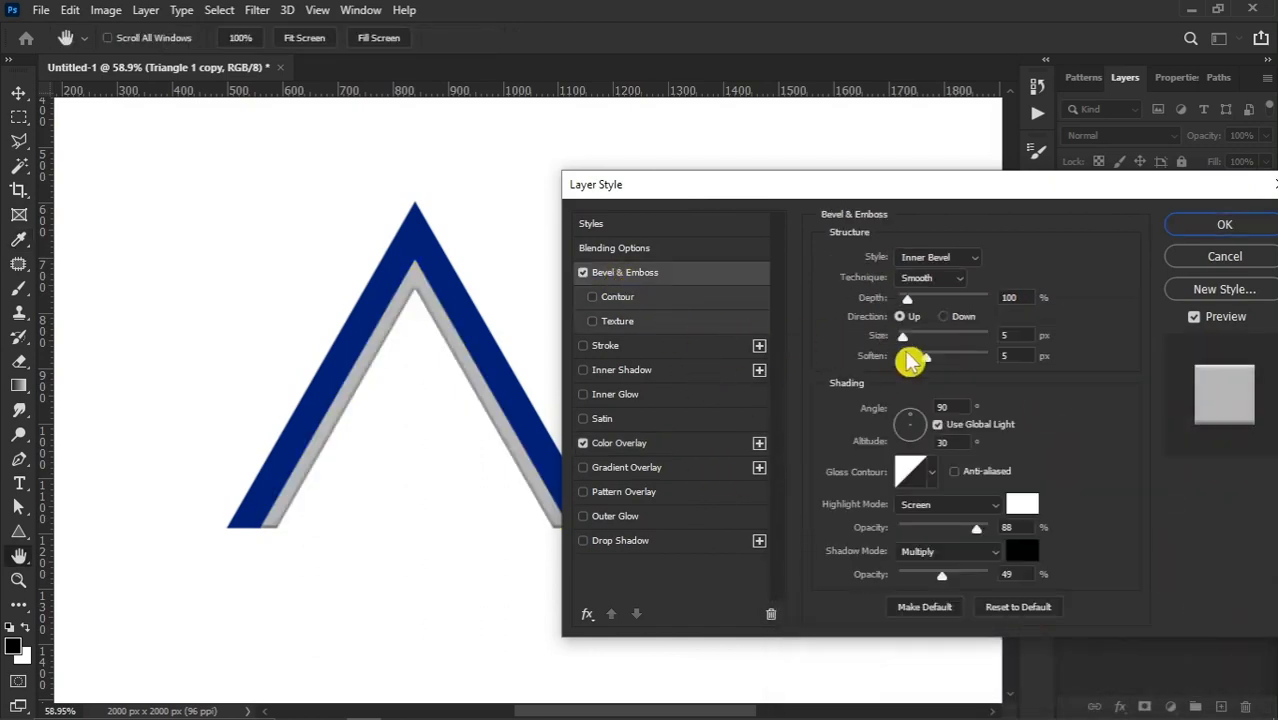
left_click_drag(912, 440, 912, 457)
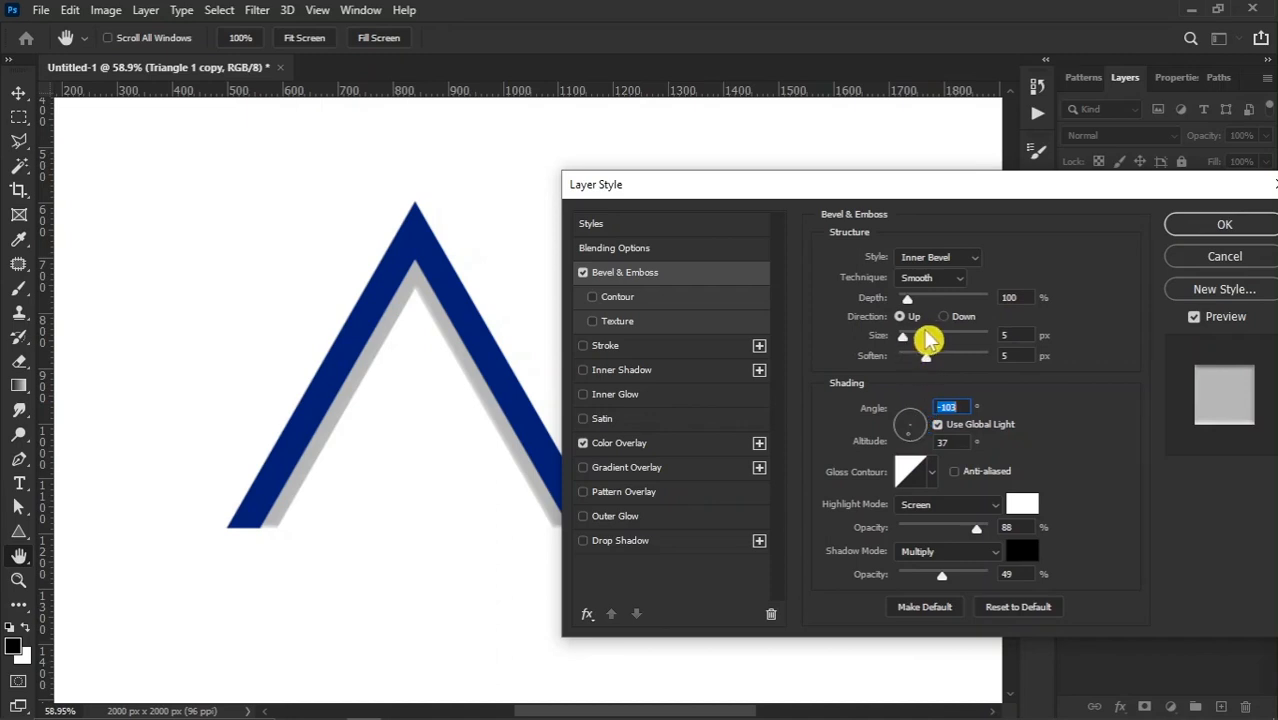
left_click_drag(923, 357, 916, 357)
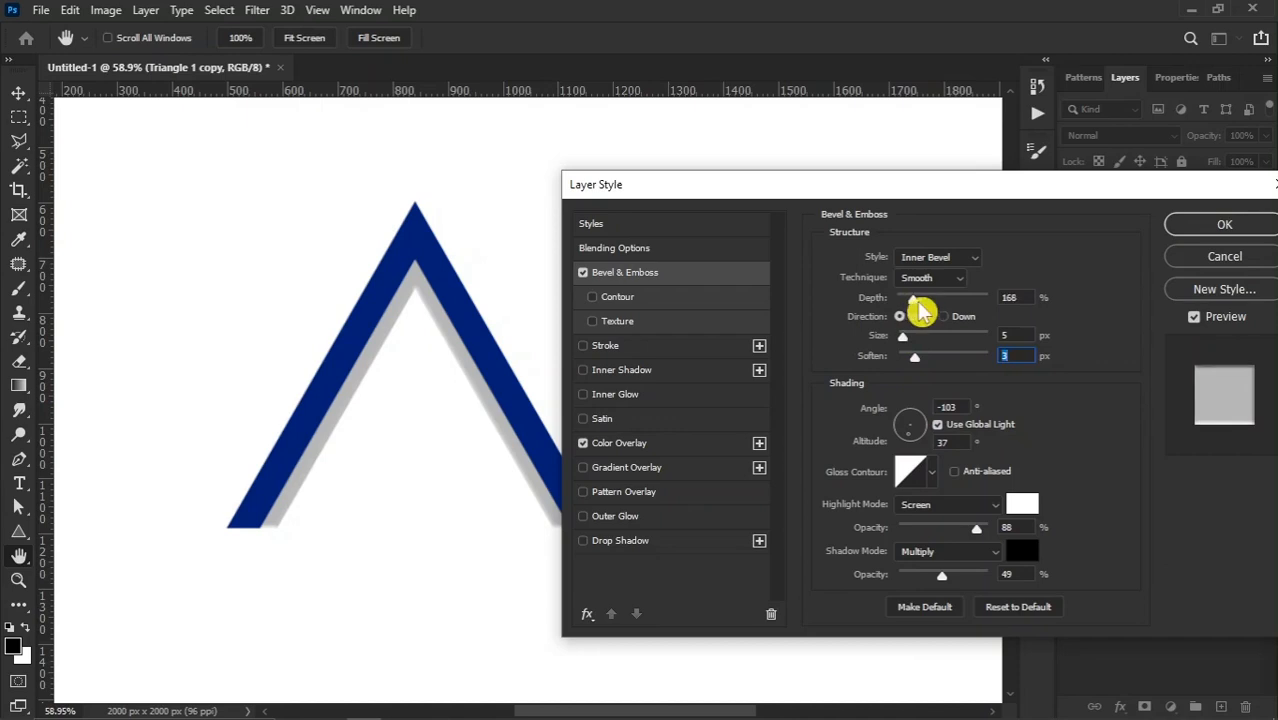
left_click_drag(921, 312, 919, 314)
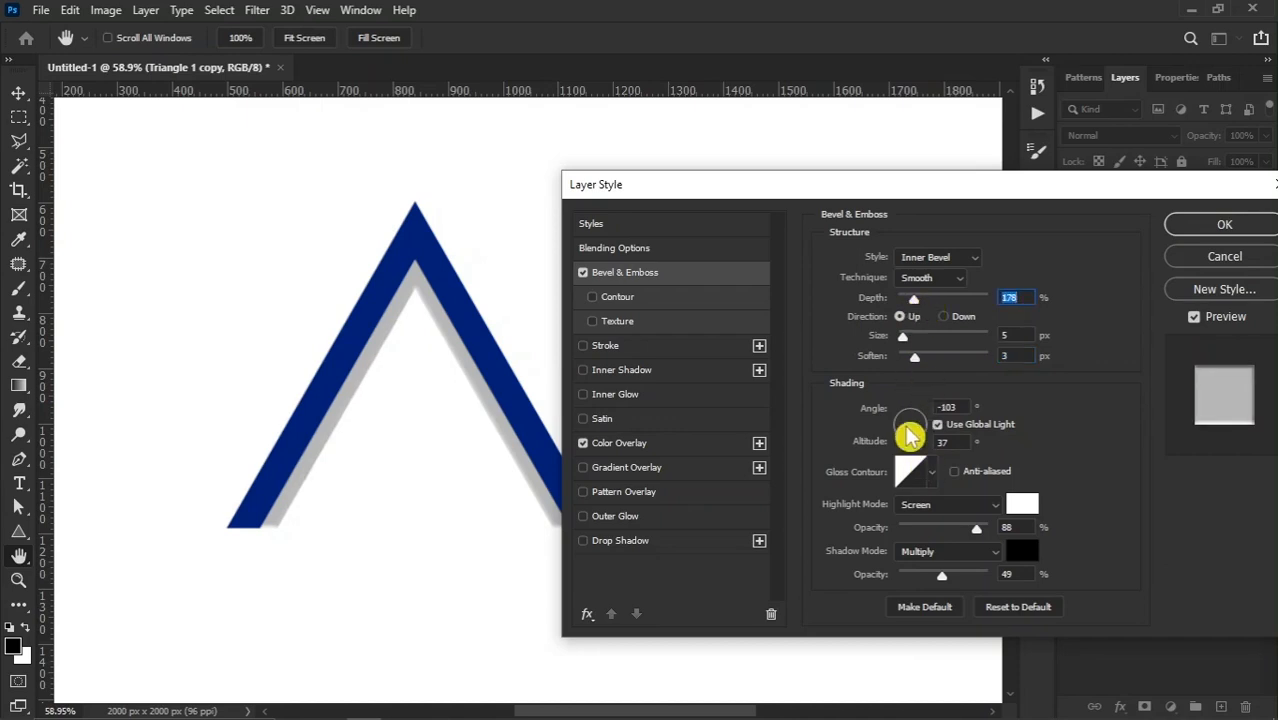
mouse_move(910, 435)
left_mouse_down()
mouse_move(901, 417)
mouse_move(901, 432)
left_mouse_up()
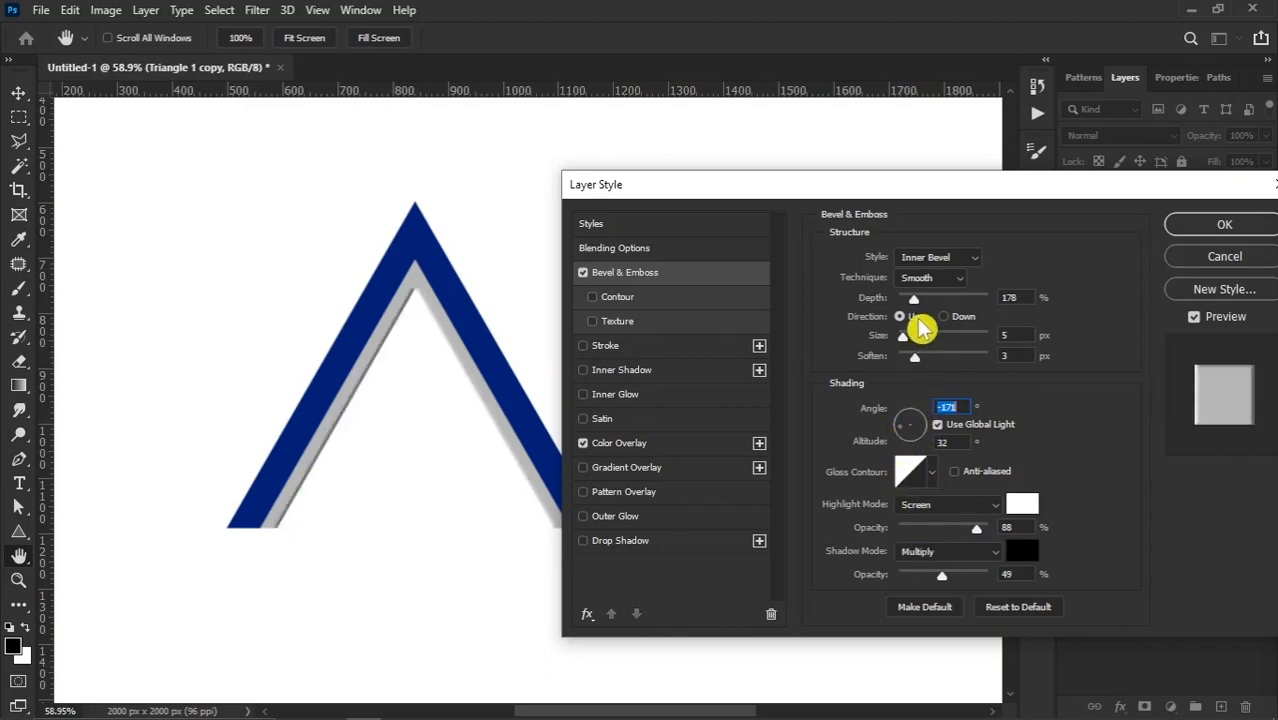
left_click_drag(913, 300, 906, 299)
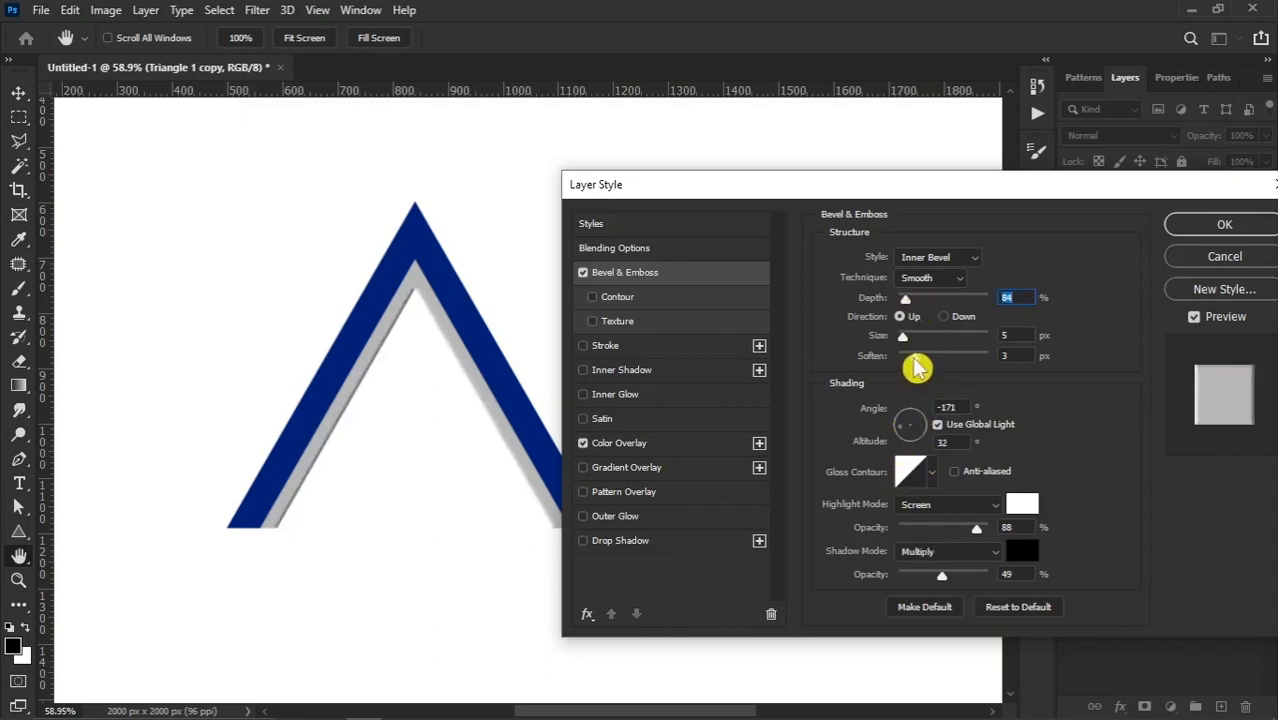
mouse_move(913, 356)
left_mouse_down()
mouse_move(942, 352)
mouse_move(920, 358)
mouse_move(912, 342)
left_mouse_up()
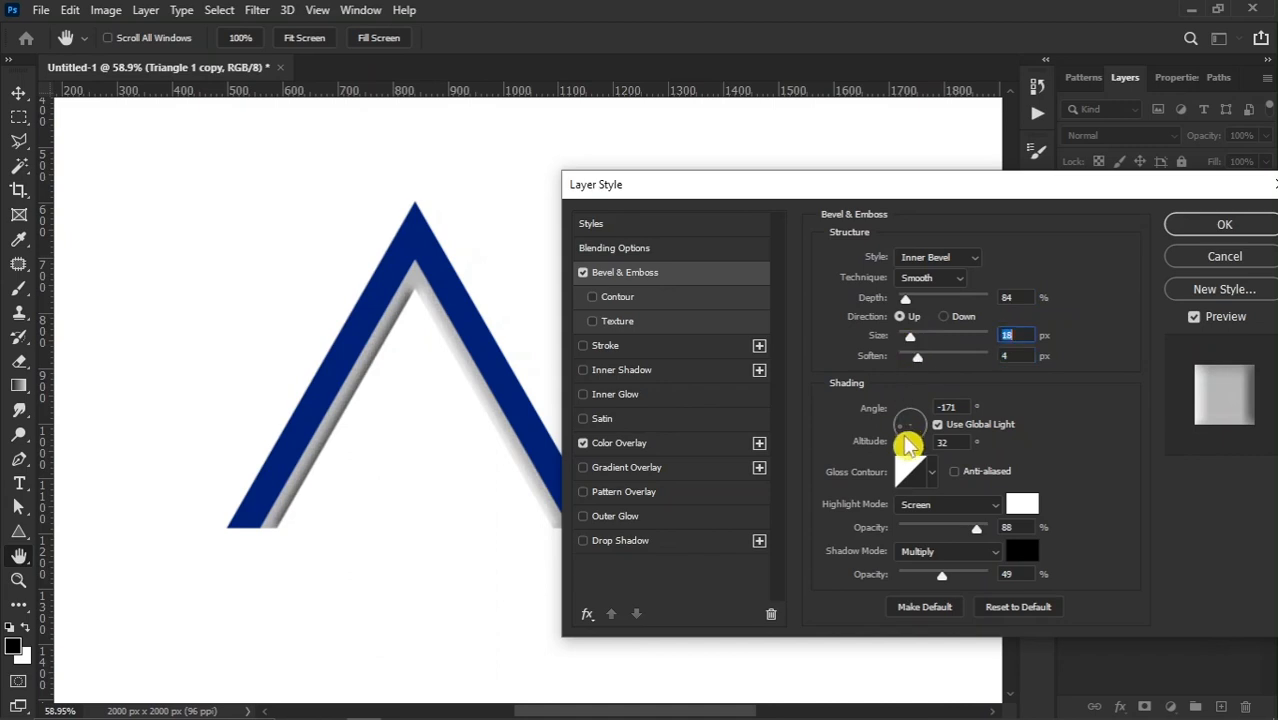
mouse_move(906, 445)
left_mouse_down()
mouse_move(921, 436)
mouse_move(913, 443)
left_mouse_up()
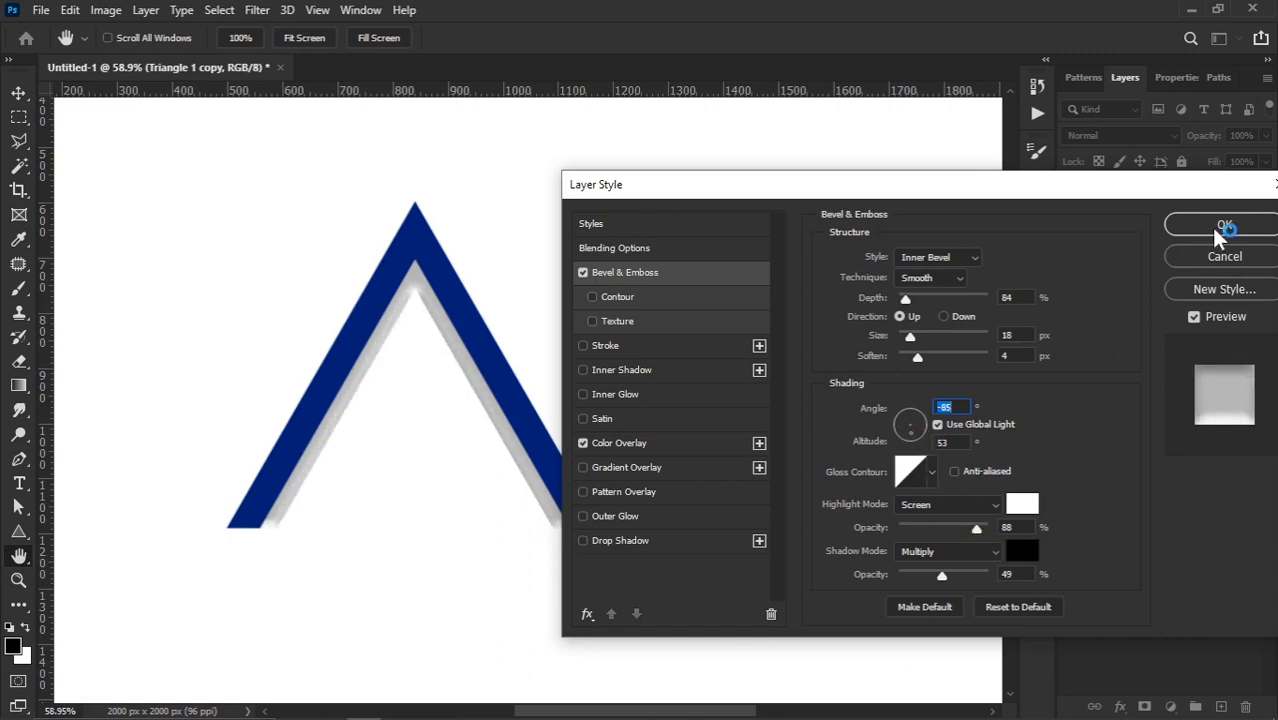
left_click(1222, 224)
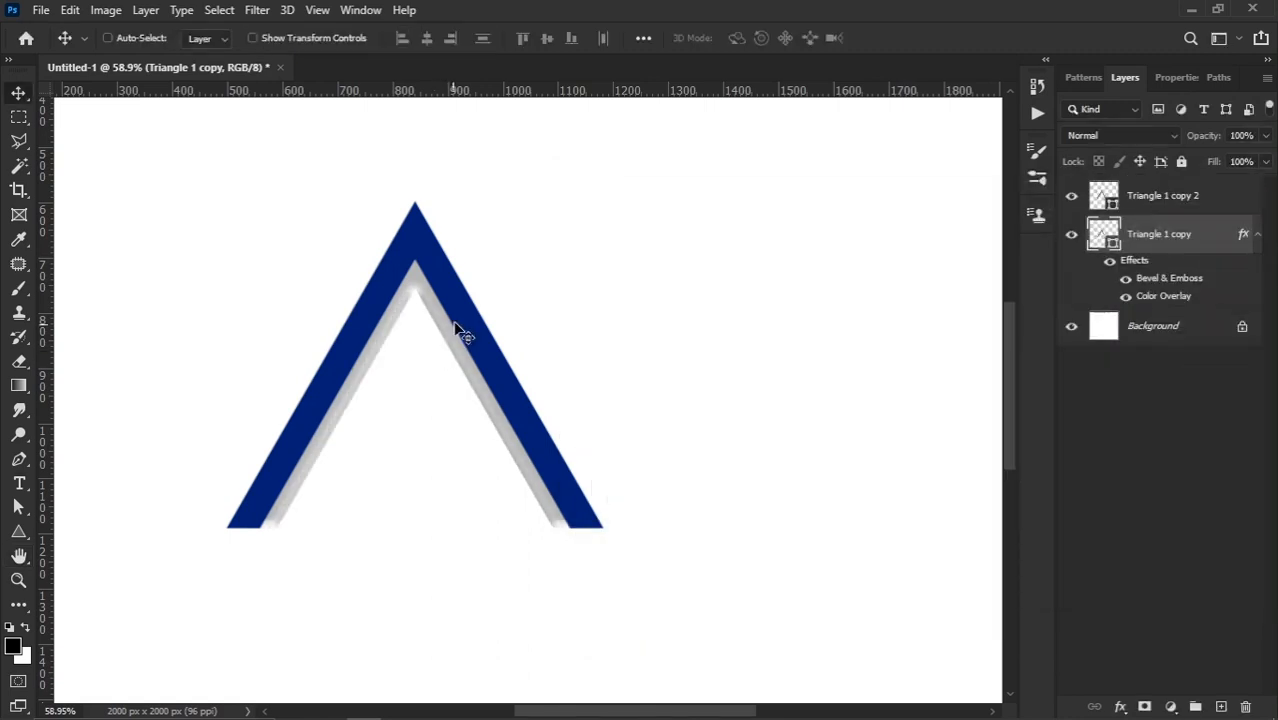
Step: Add a Gradient Overlay to the front chevron layer, Triangle 1 copy 2
right_click(466, 314)
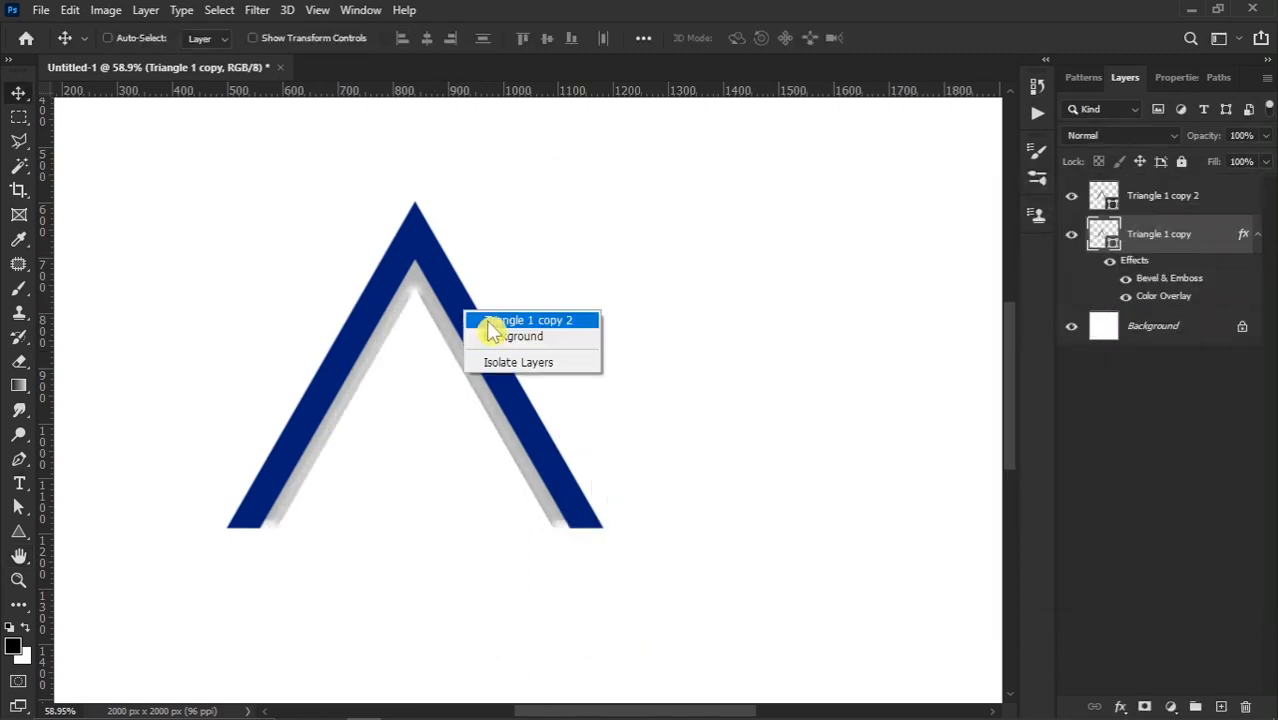
left_click(489, 322)
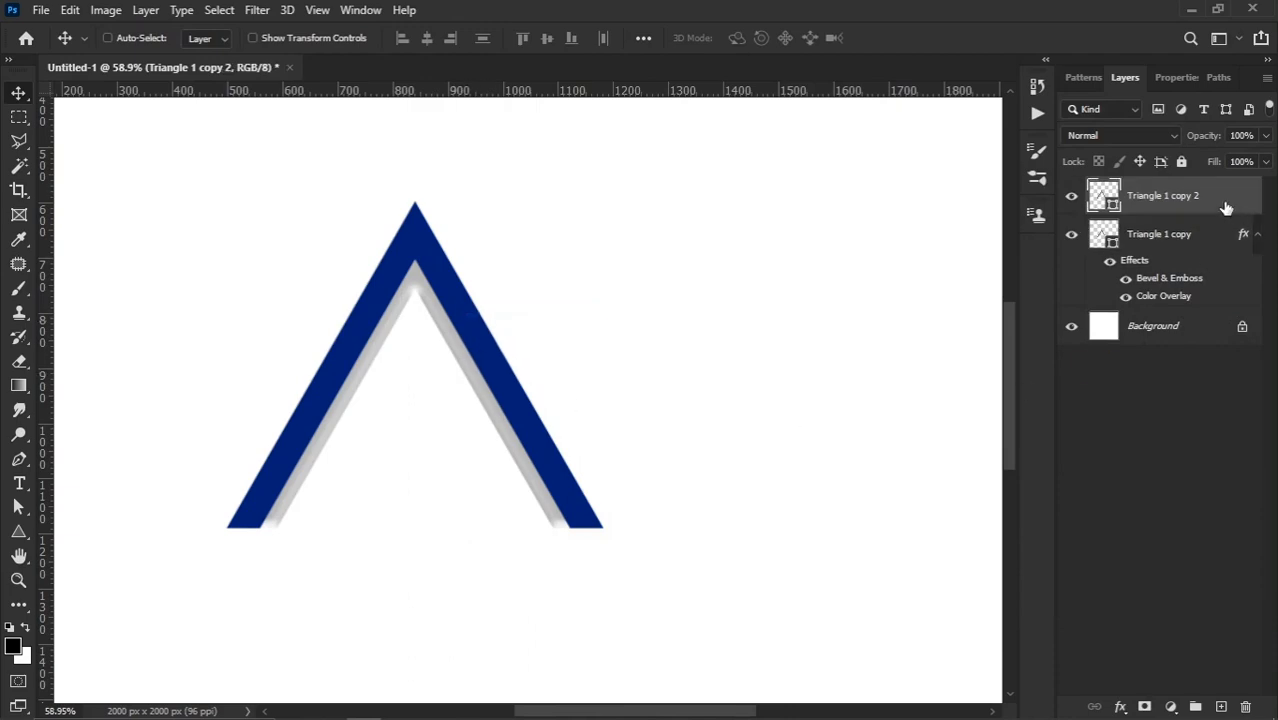
right_click(1226, 207)
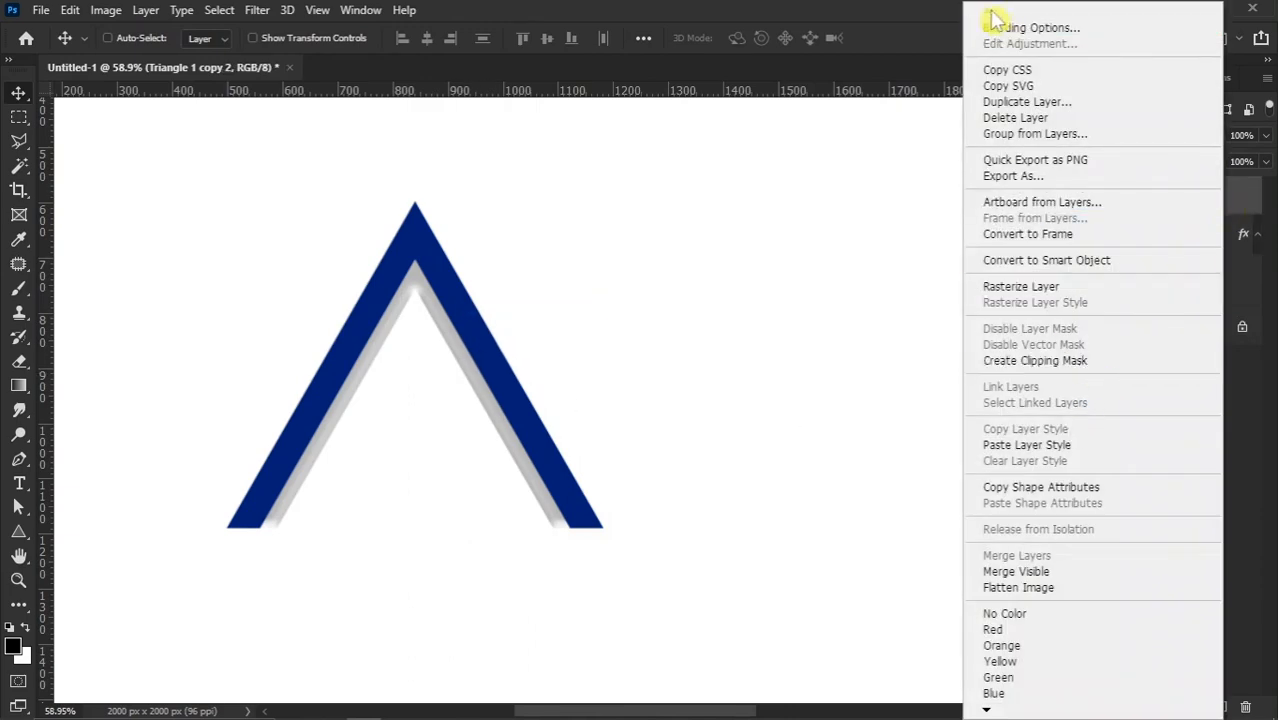
left_click(995, 22)
left_click_drag(656, 195, 680, 195)
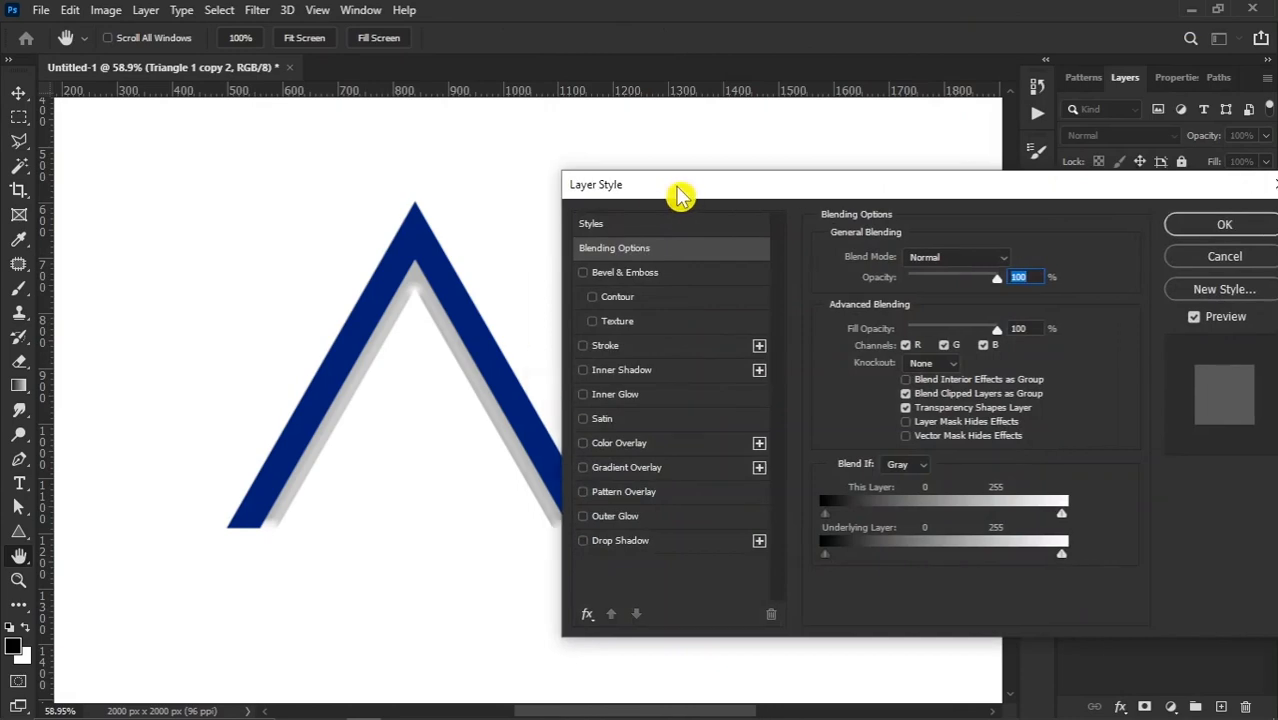
left_click(622, 467)
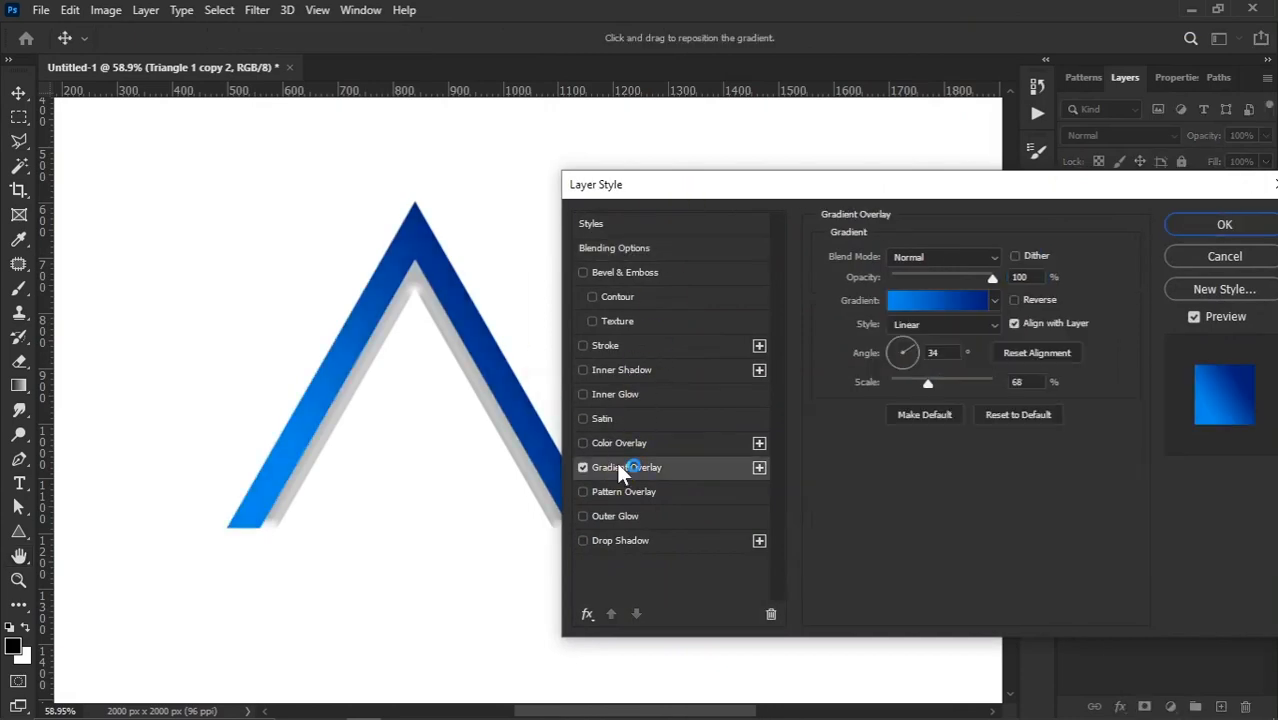
Step: Change the starting color stop of the chevron's overlay gradient to bright red
left_click(905, 305)
left_click(864, 573)
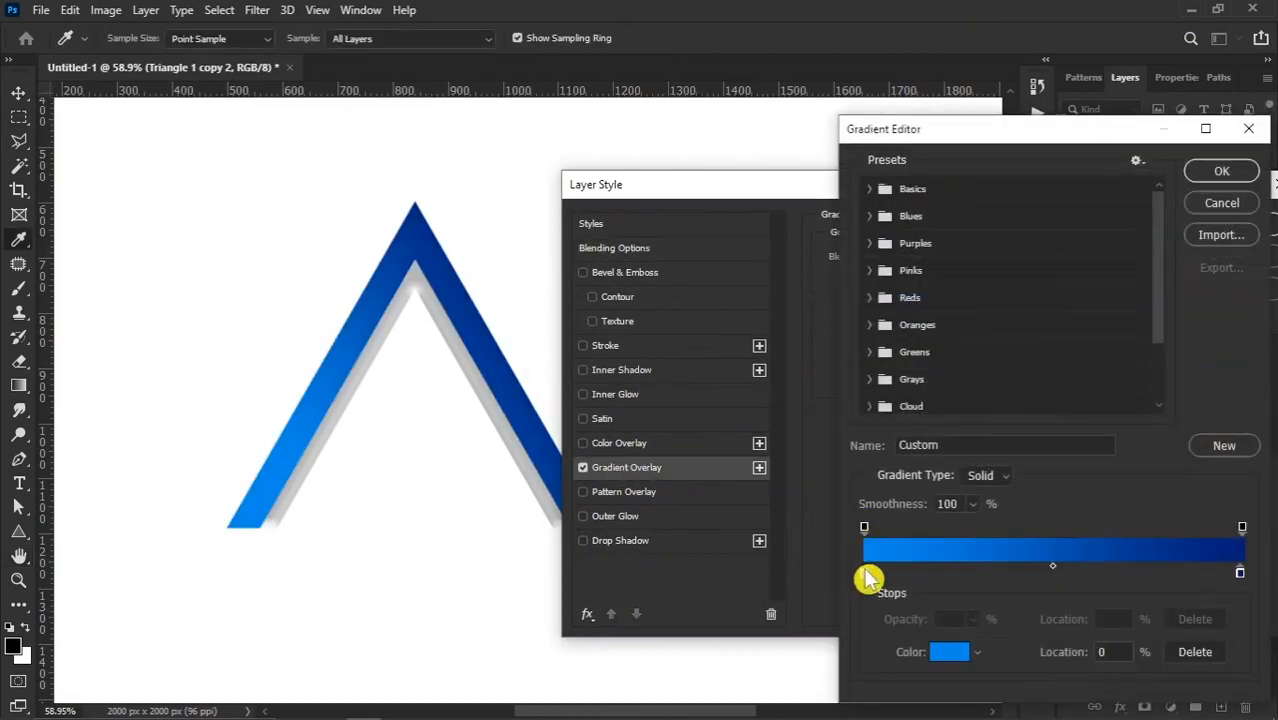
left_click(952, 655)
left_click_drag(1045, 430, 1016, 424)
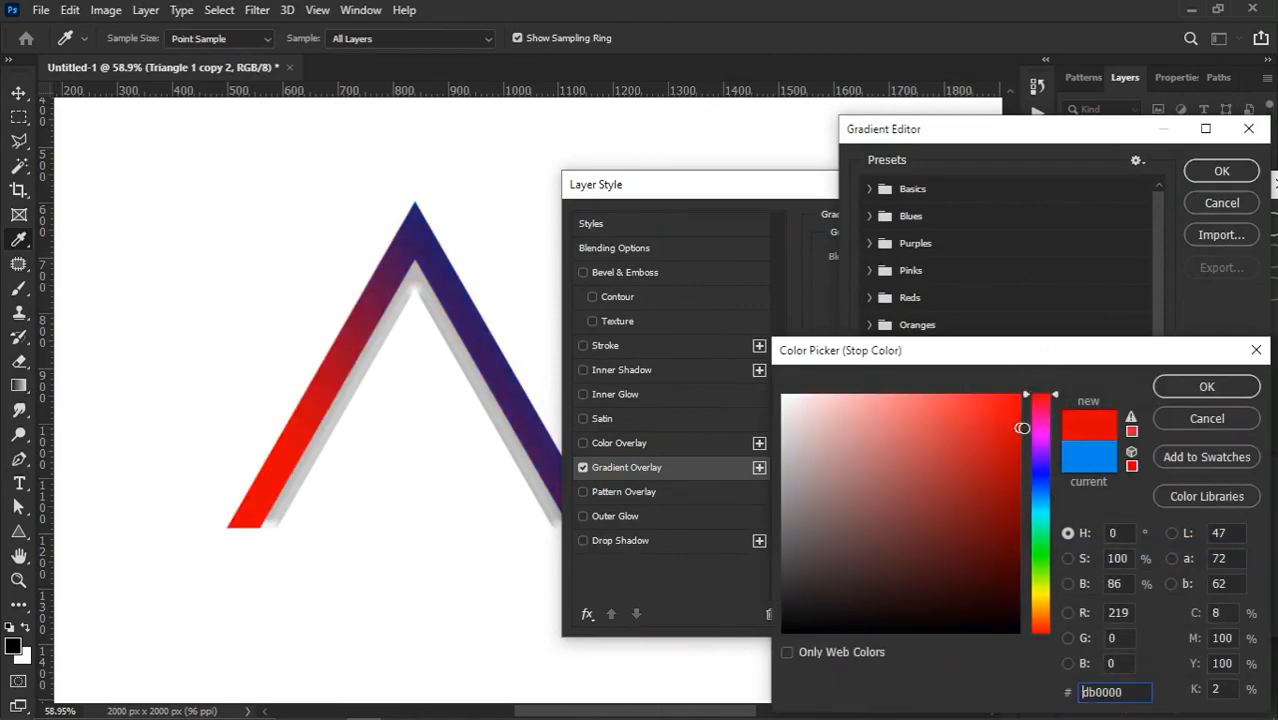
left_click(1207, 387)
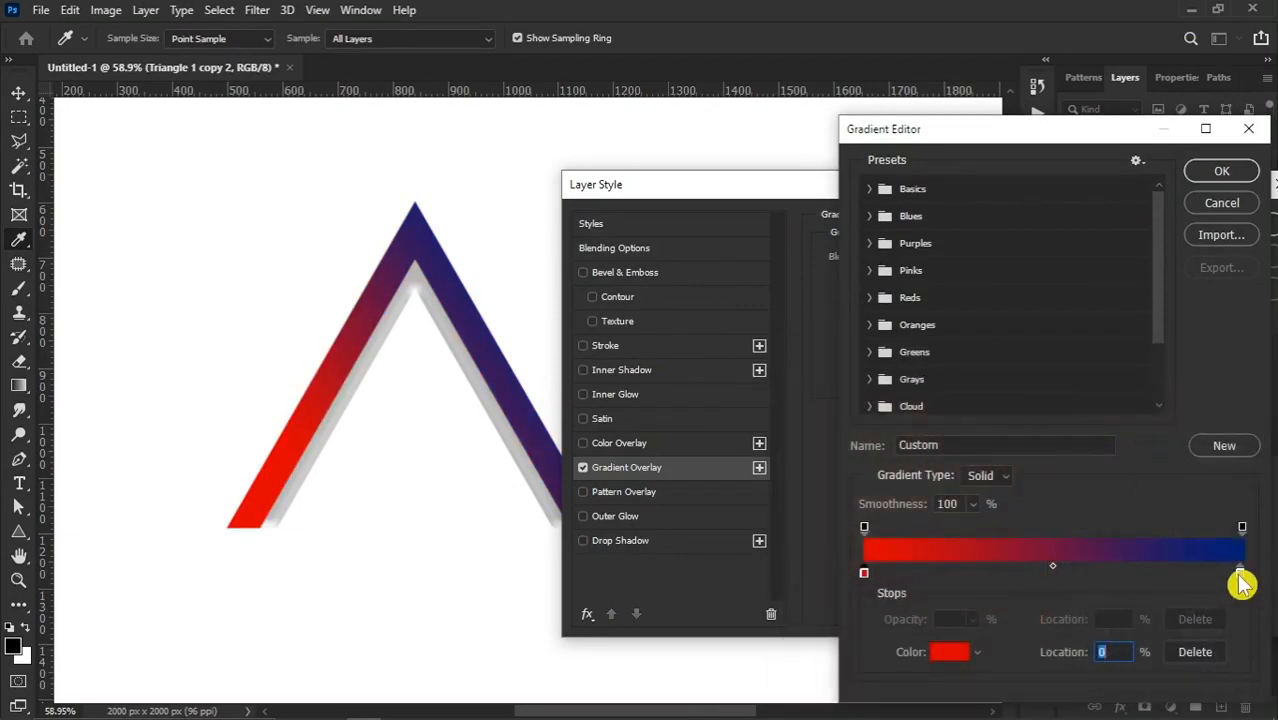
Step: Set the gradient's end stop to dark red #780002 and the overlay's angle to 16° and scale to 65%
left_click(1240, 573)
left_click(895, 546)
left_click(949, 652)
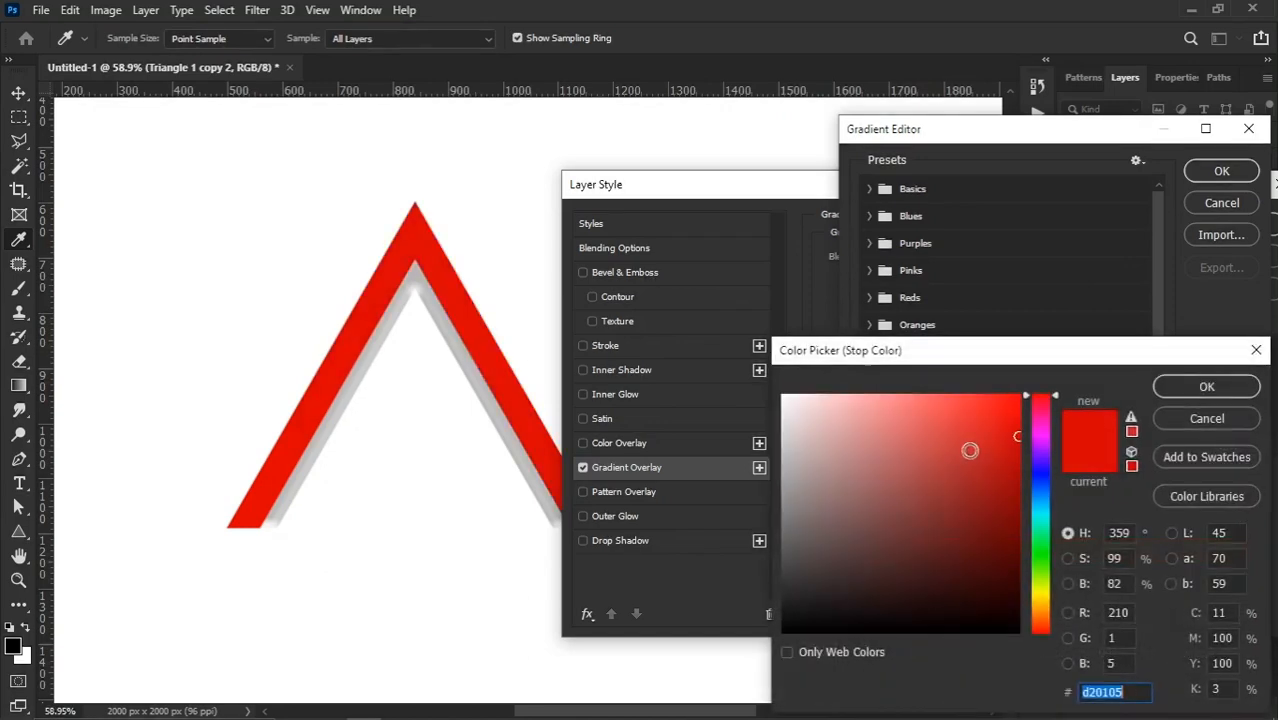
left_click_drag(1008, 462, 1019, 523)
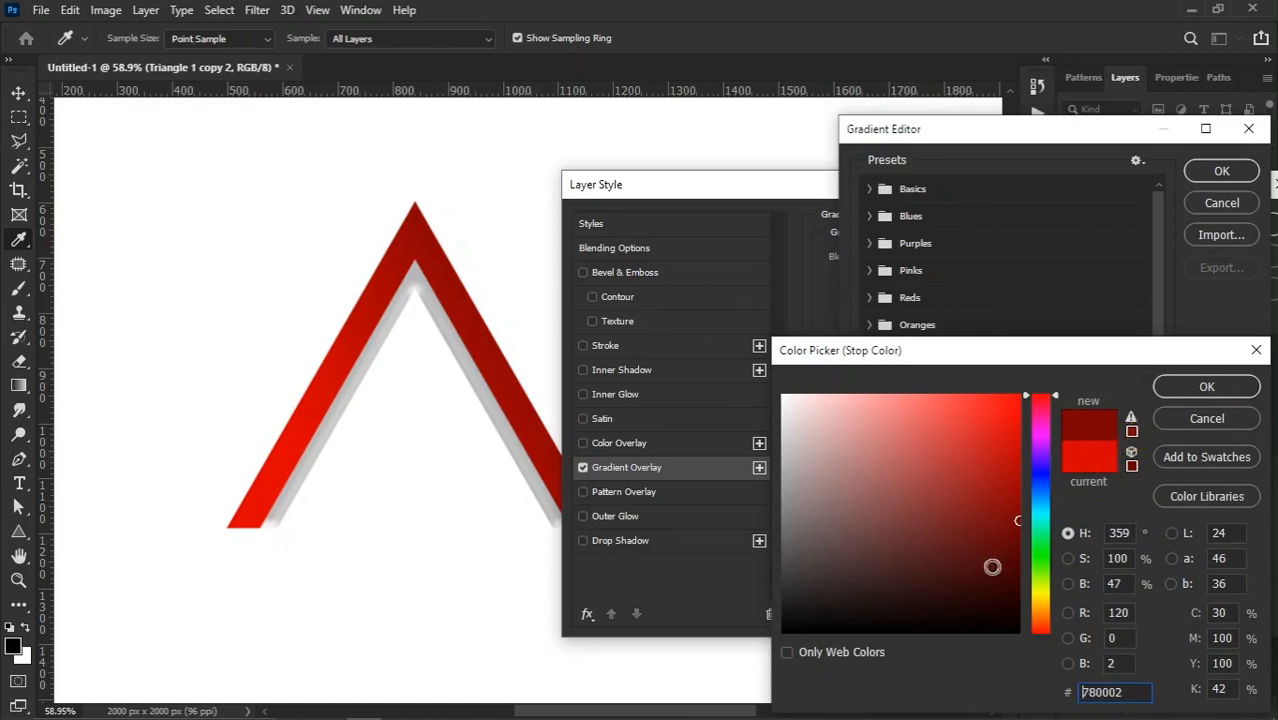
left_click(1207, 386)
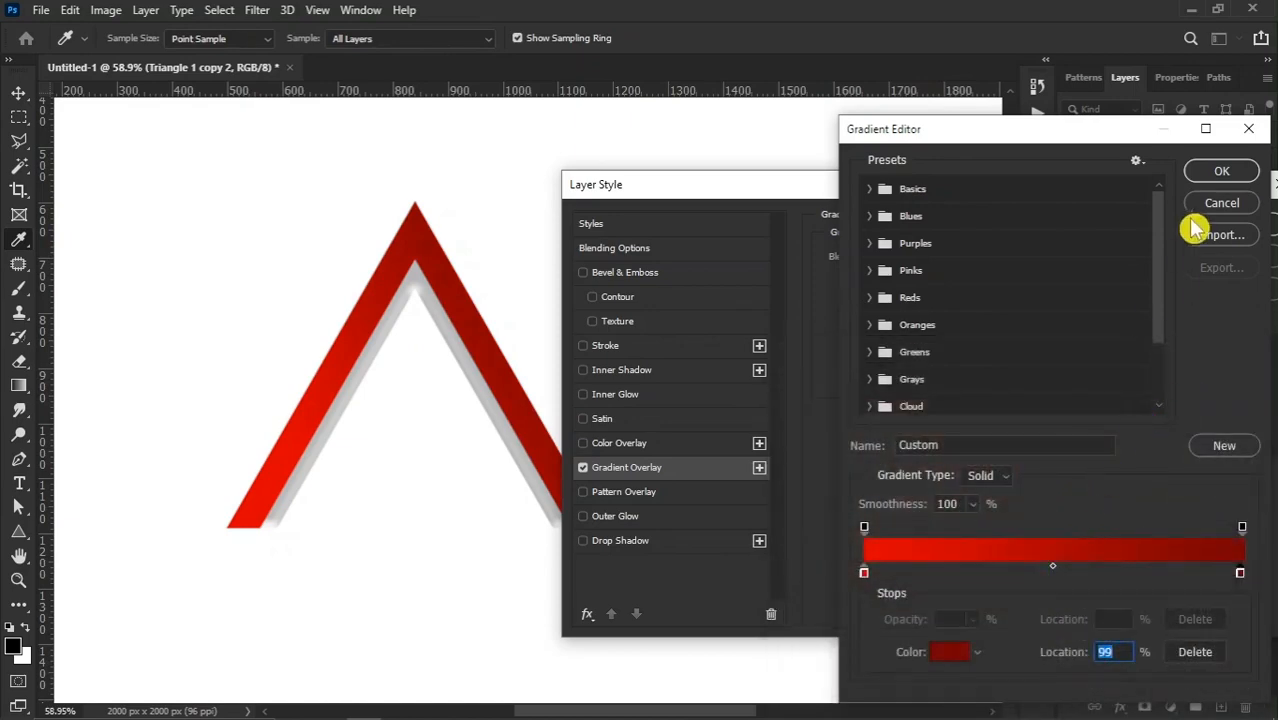
left_click(1221, 171)
left_click_drag(930, 383, 913, 349)
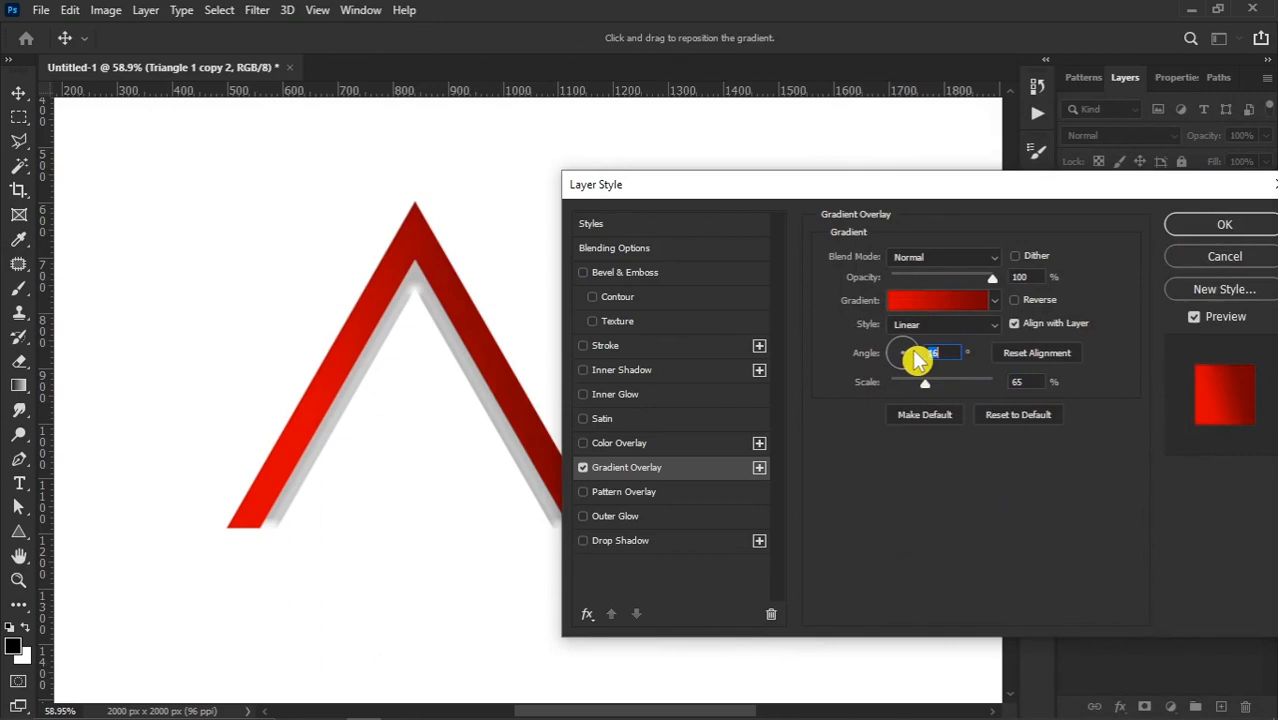
left_click(1222, 224)
Step: Draw a rectangle about 210 × 591 px spanning the chevron's height and overlapping its left foot
scroll(560, 368, "down", 1)
scroll(536, 368, "up", 1)
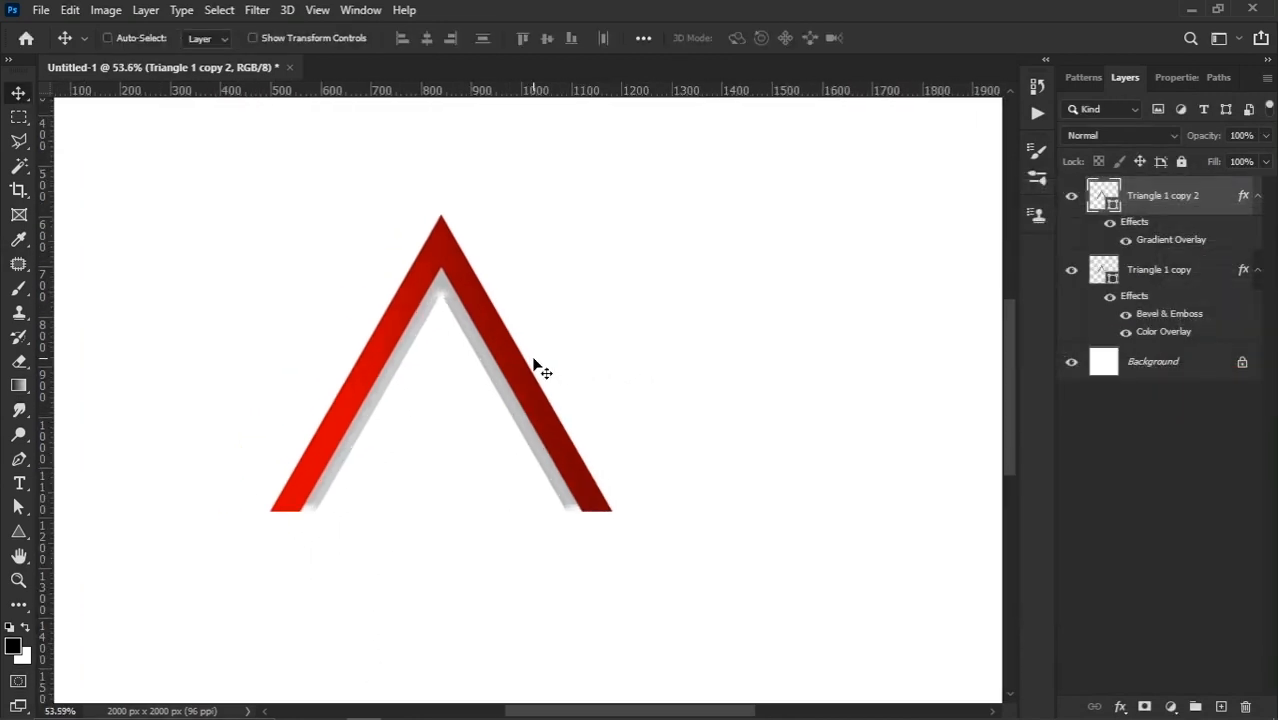
left_click_drag(344, 385, 413, 403)
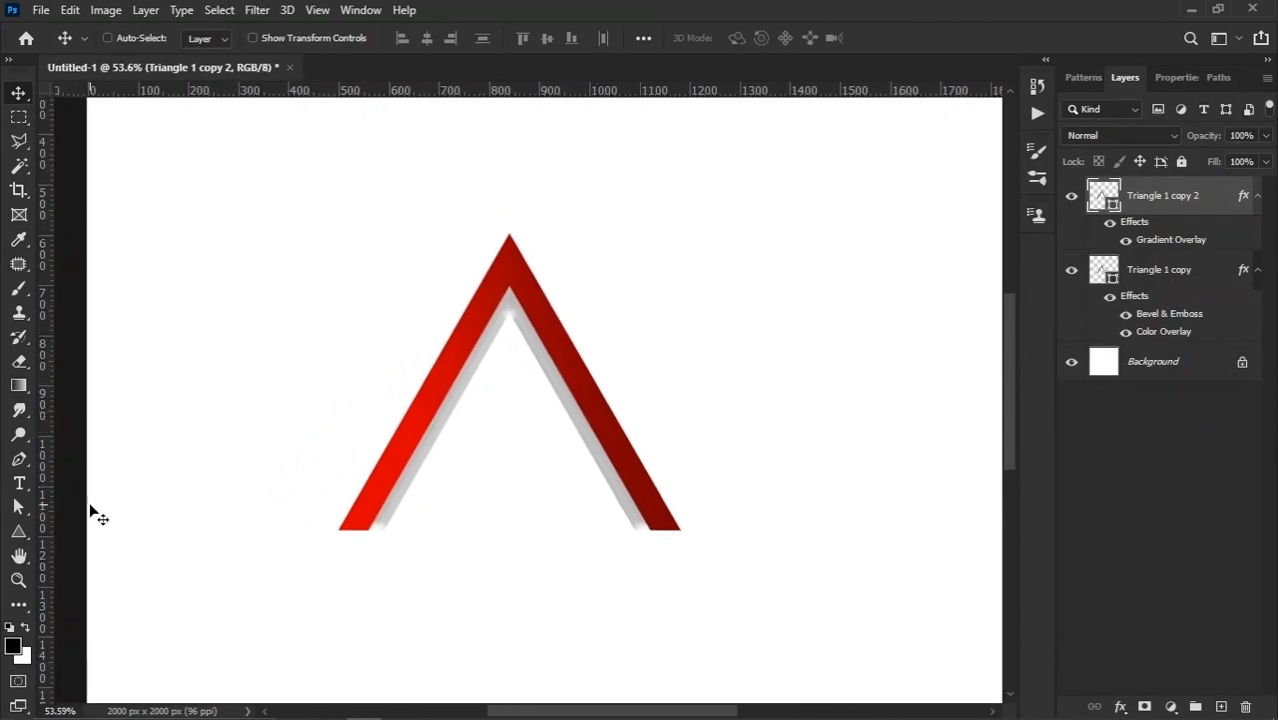
left_click(21, 537)
left_click(93, 528)
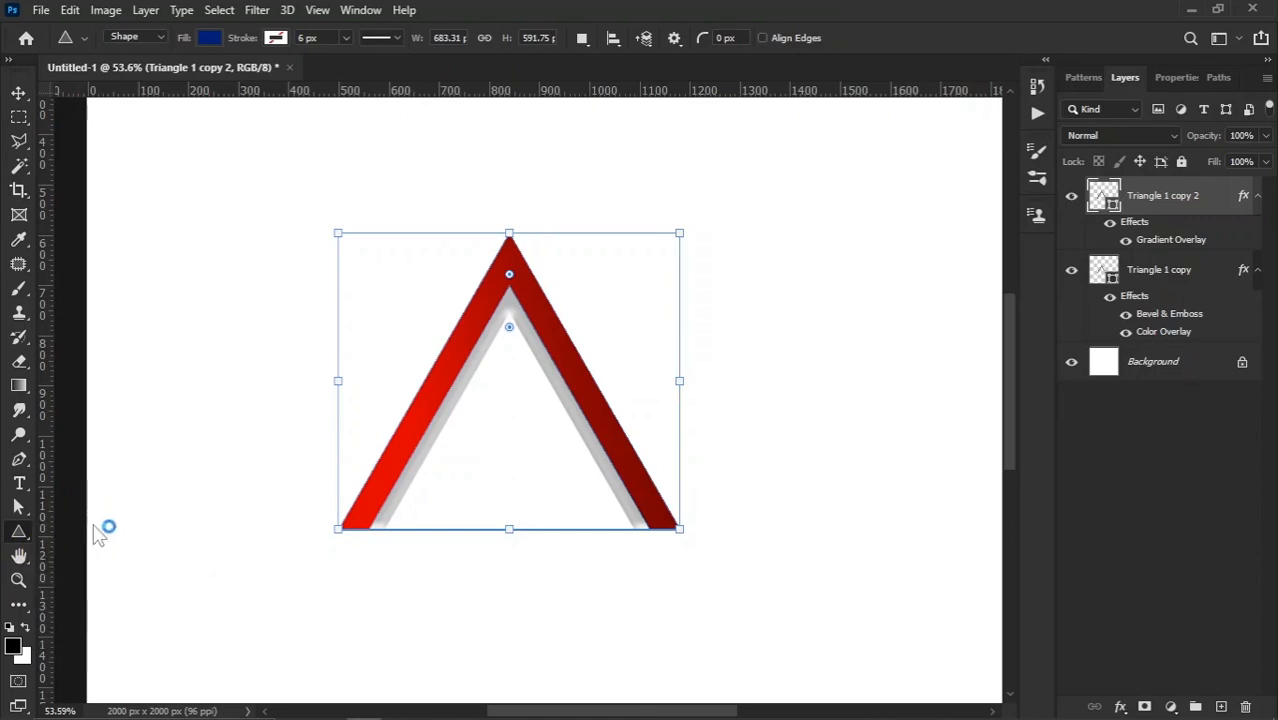
left_click_drag(251, 232, 356, 528)
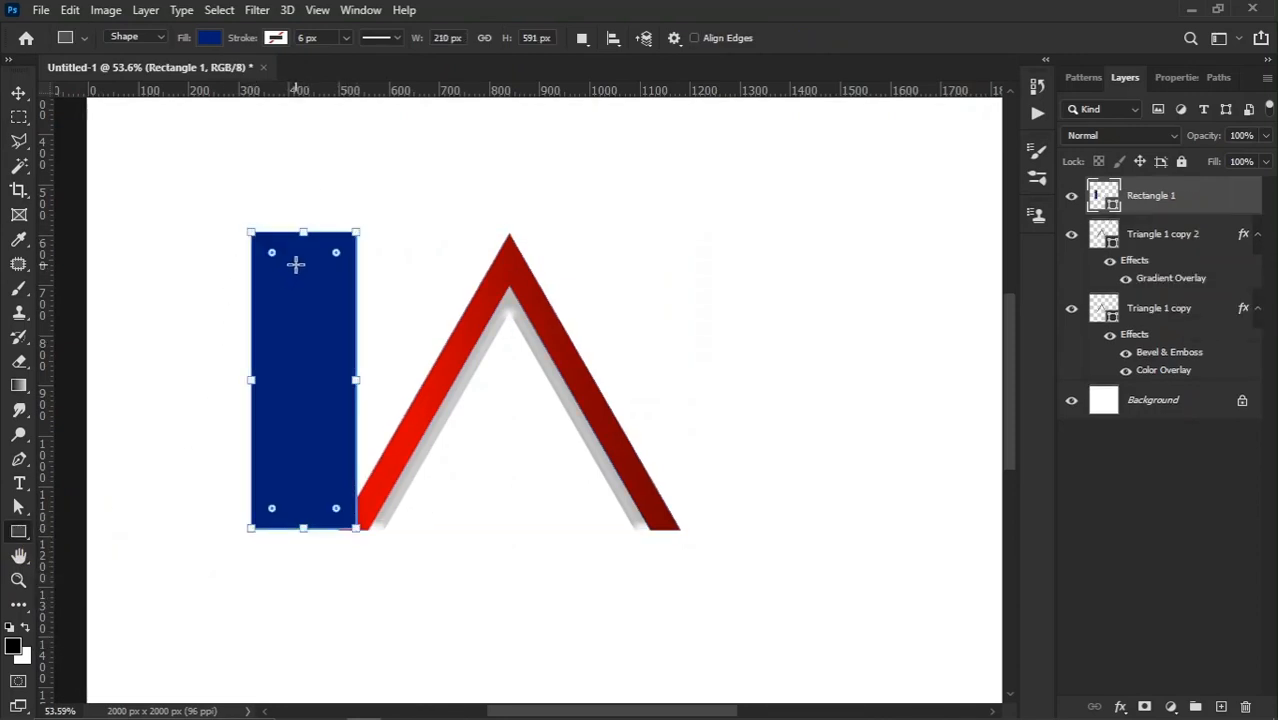
Step: Align the rectangle's upper and lower edges with the chevron and widen it leftward to 473 × 592 px
left_click_drag(302, 232, 303, 233)
left_click_drag(303, 530, 303, 531)
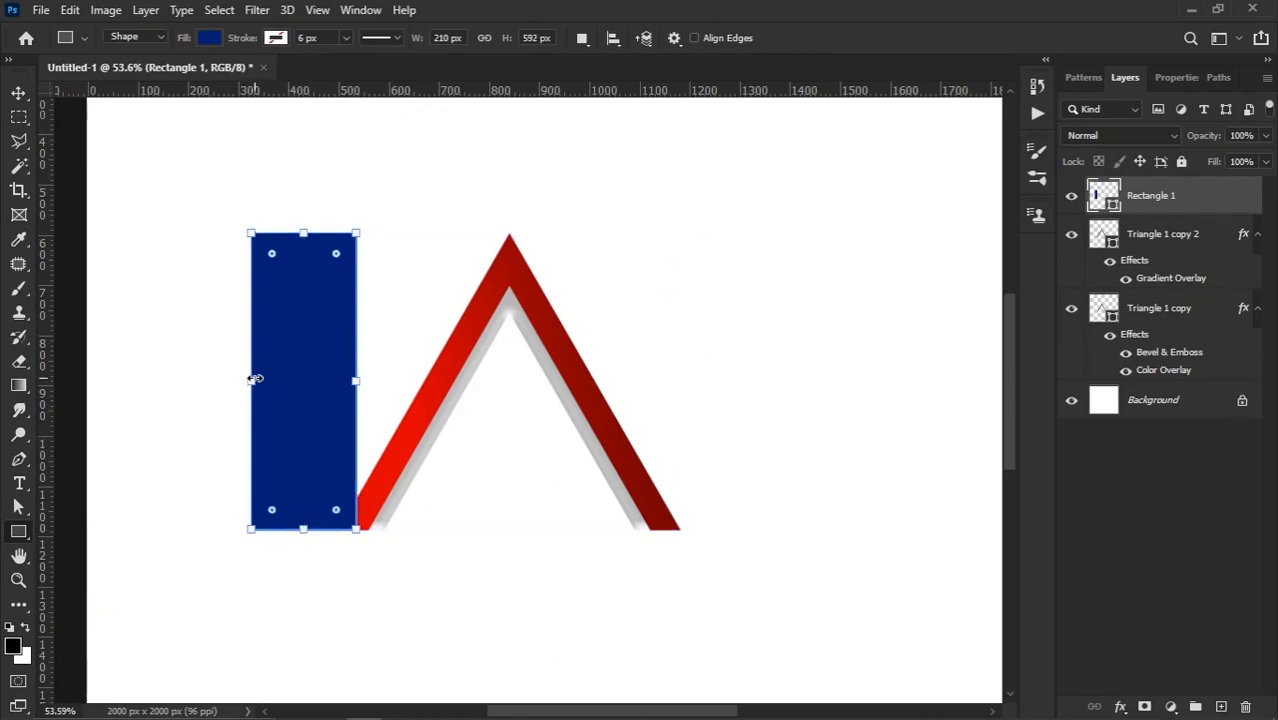
left_click_drag(252, 380, 123, 382)
Step: Copy the layer style from Triangle 1 copy 2 and paste it onto Rectangle 1
left_click(19, 94)
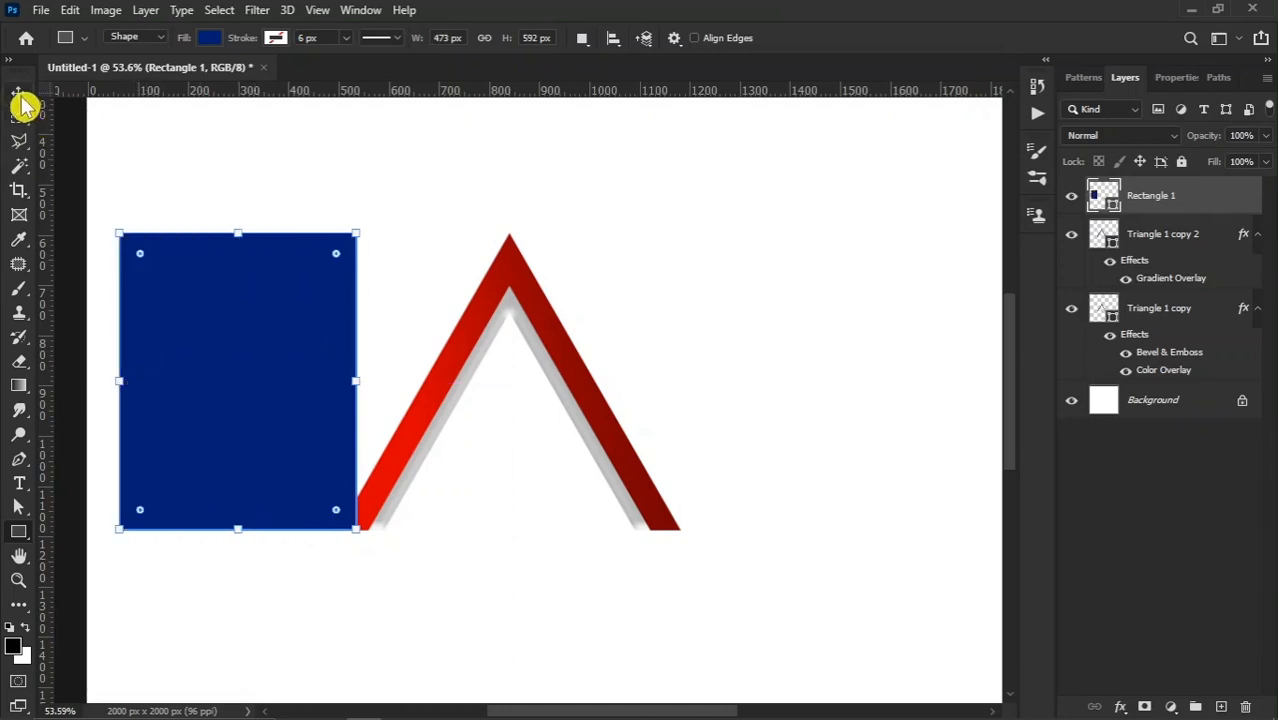
left_click(1173, 240)
right_click(1170, 238)
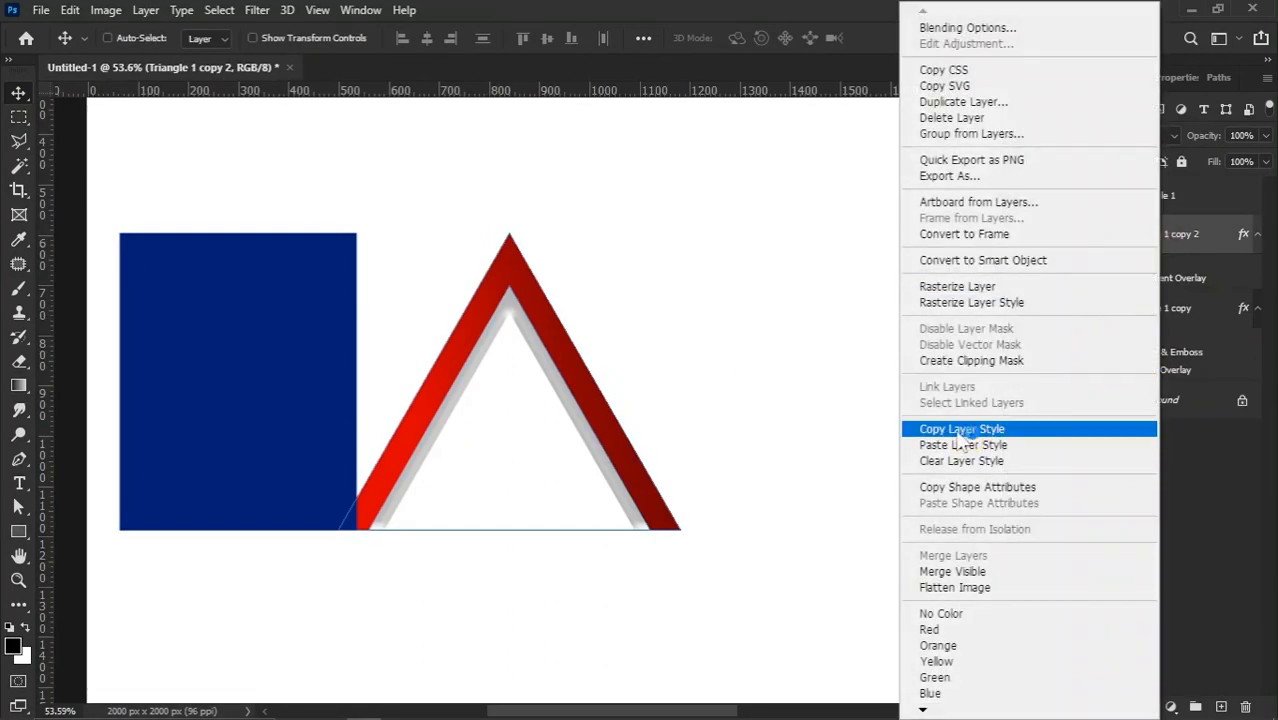
left_click(955, 432)
right_click(1198, 202)
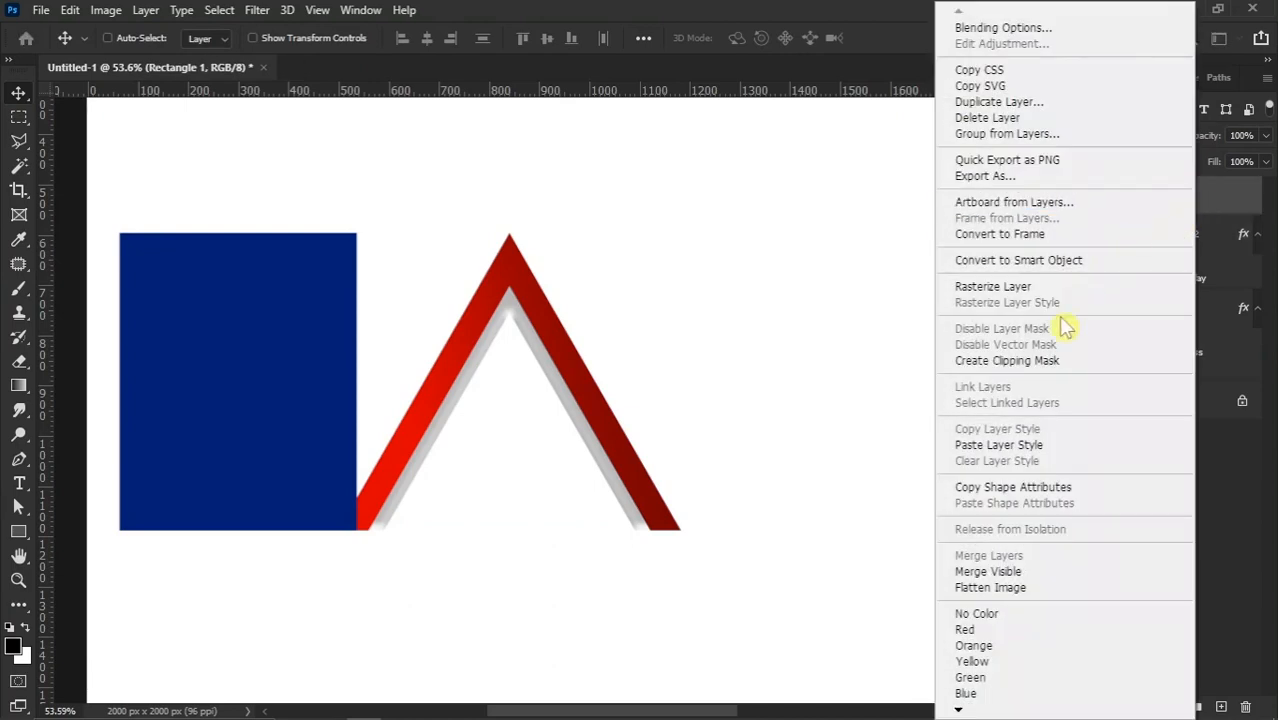
left_click(1025, 455)
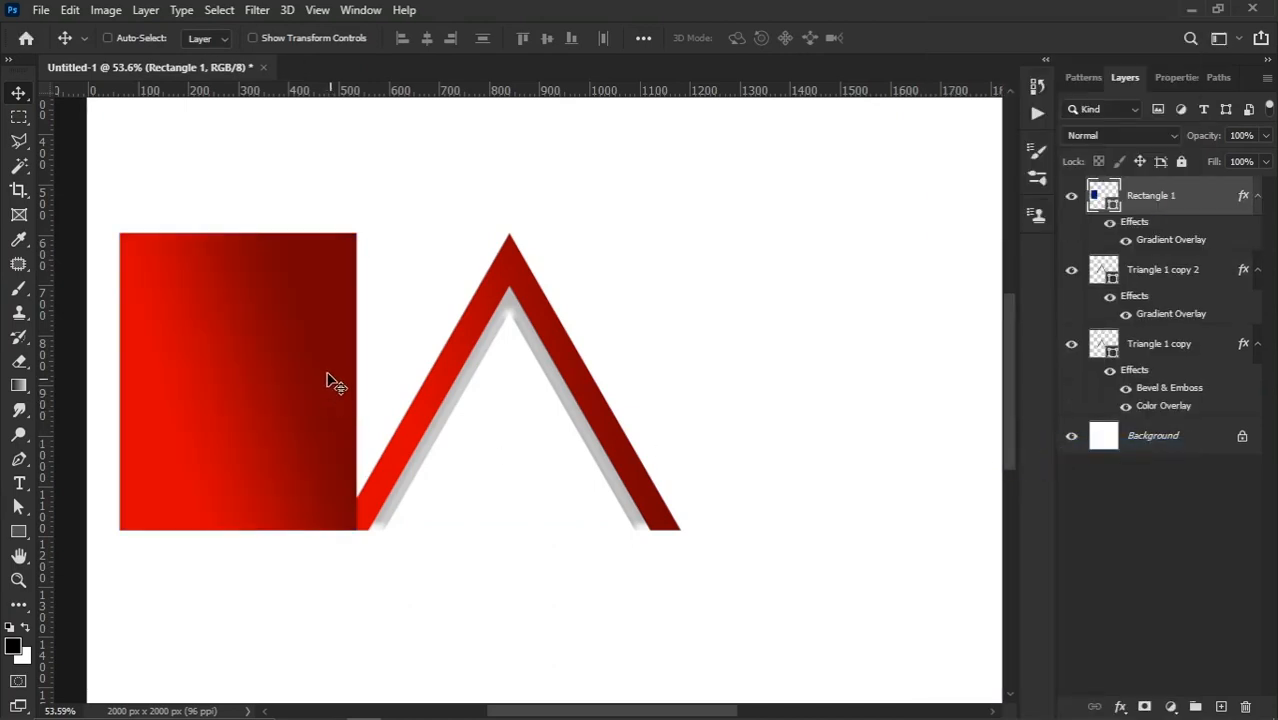
Step: Distort Rectangle 1 into a slanted roof panel along the chevron's outer left edge, pulling its far side outward and slightly down
key("ctrl+t")
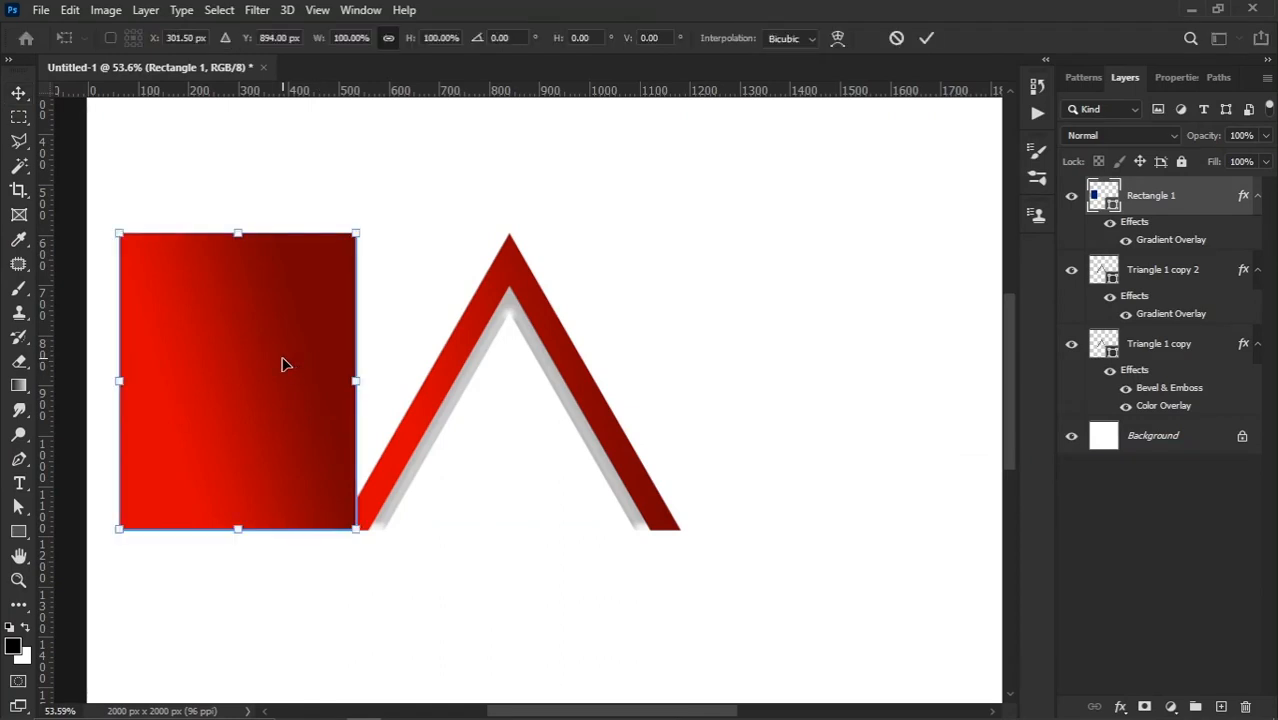
right_click(248, 306)
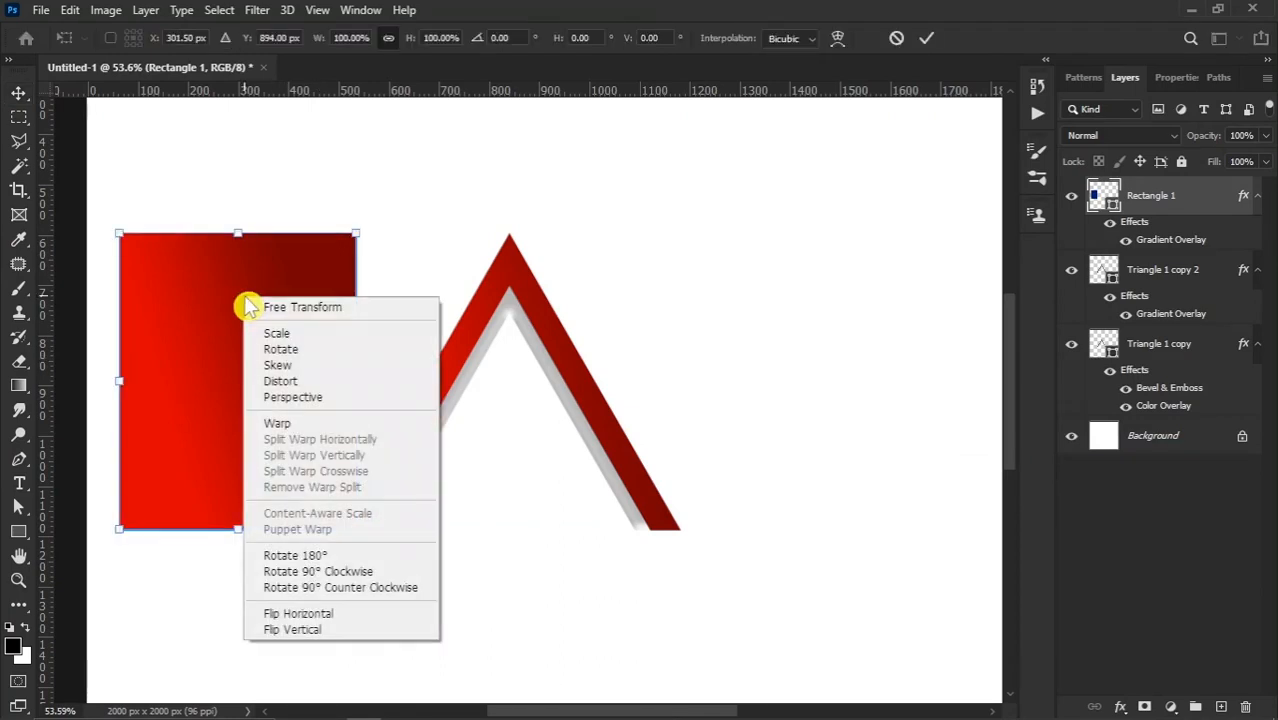
left_click(280, 381)
left_click_drag(238, 234, 389, 237)
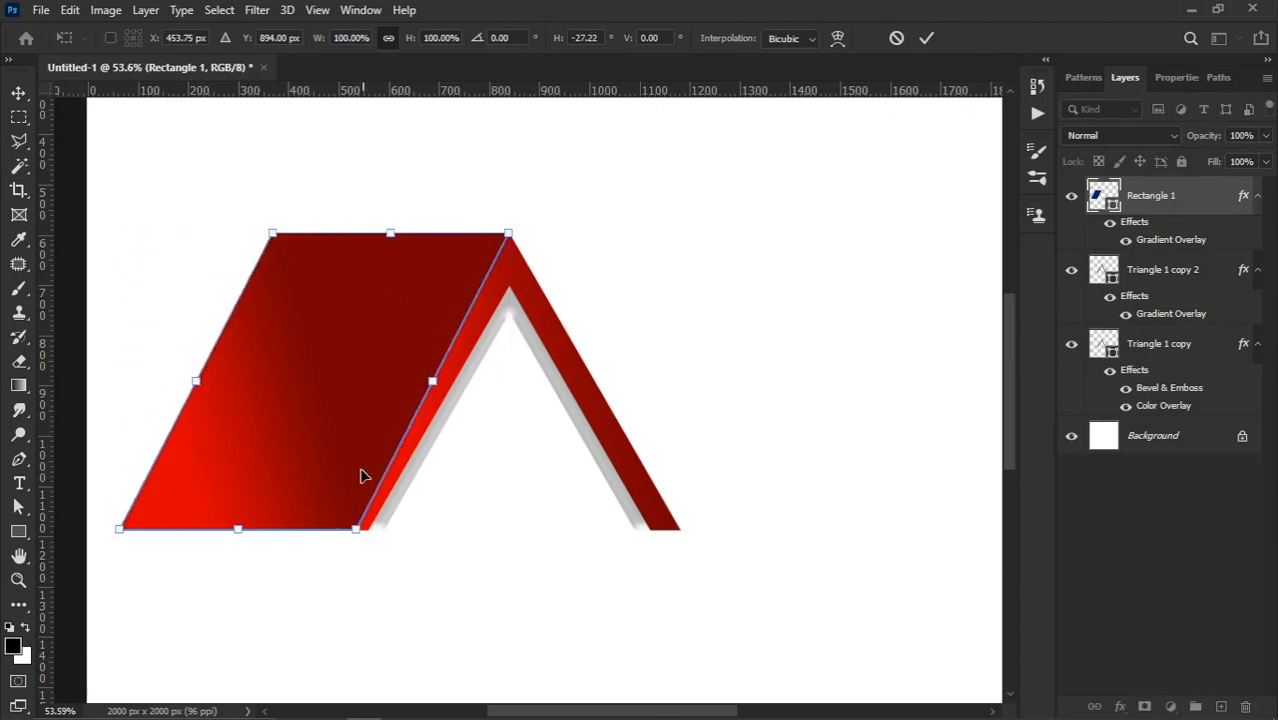
left_click_drag(240, 536, 226, 537)
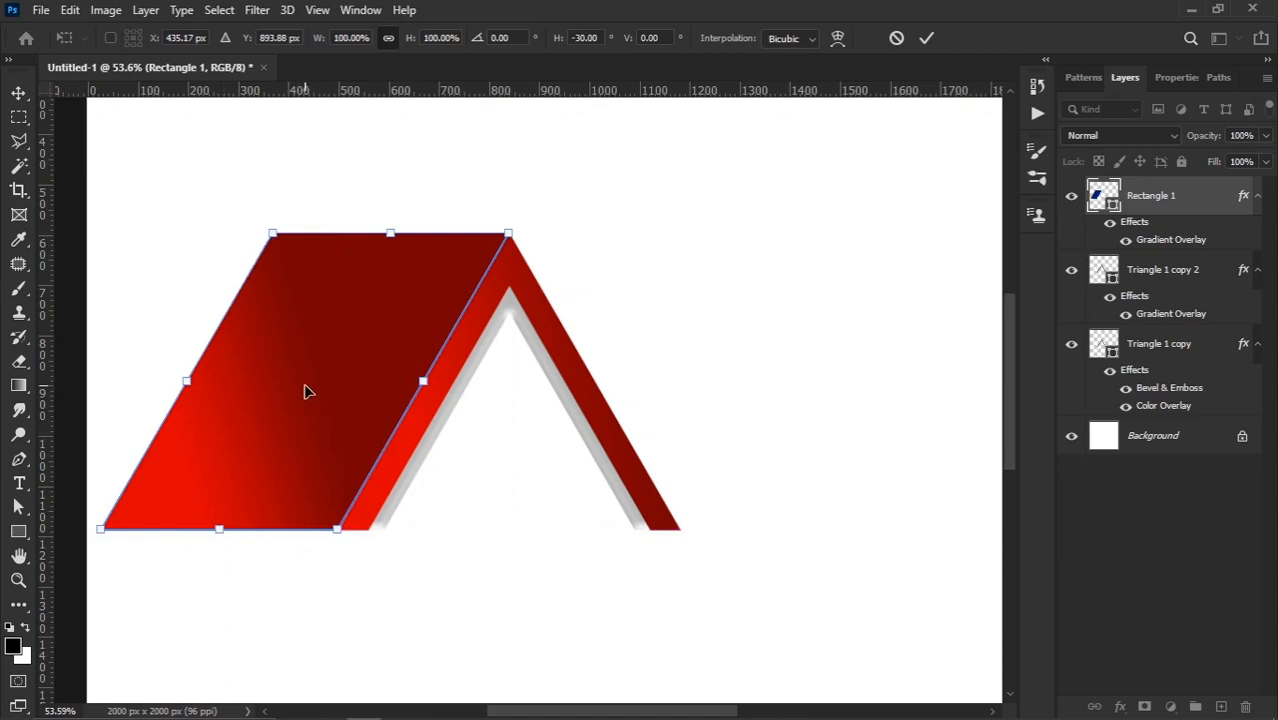
left_click_drag(168, 388, 140, 396)
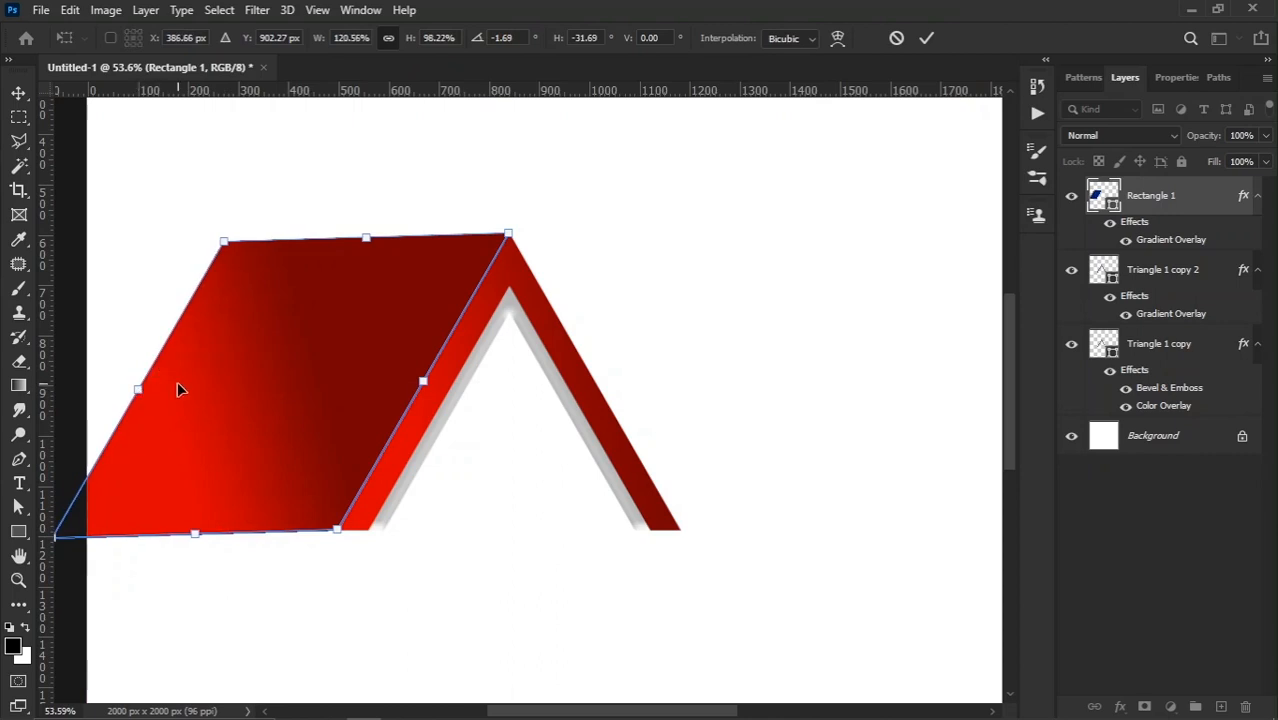
key("Return")
Step: Adjust the Gradient Overlay angle on Rectangle 1 to a steeper diagonal
scroll(290, 425, "down", 1)
scroll(310, 422, "up", 1)
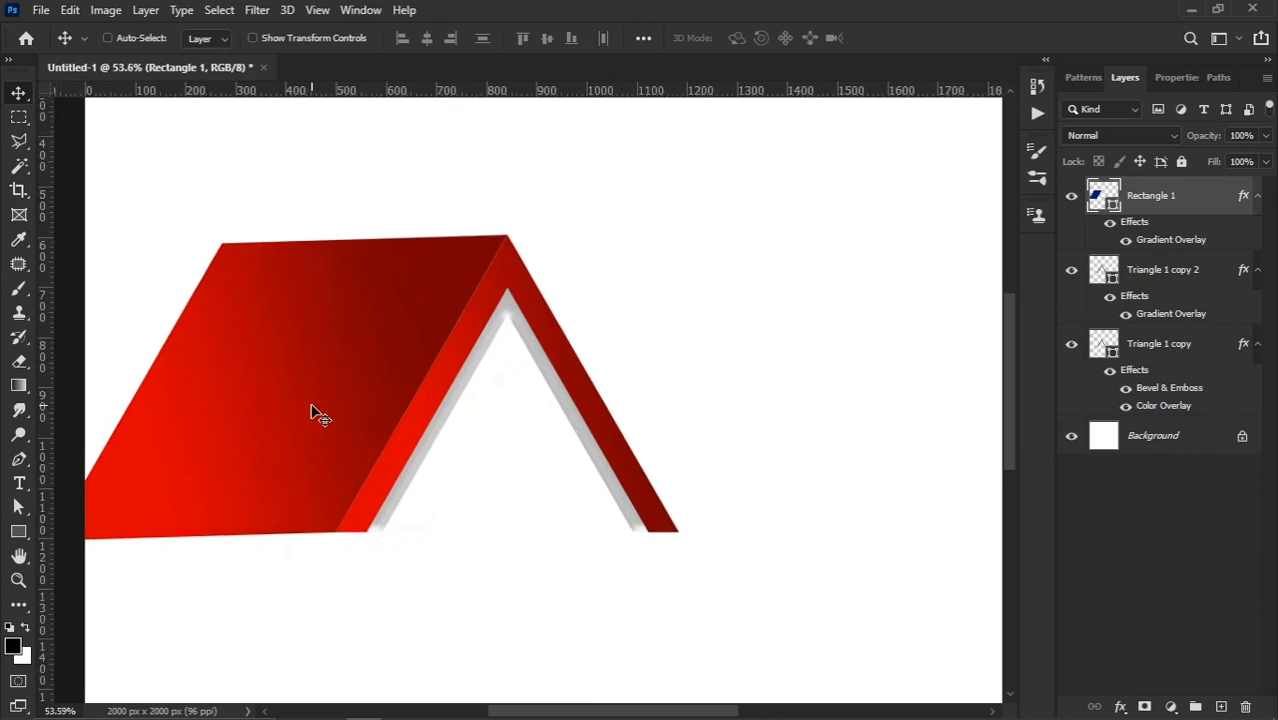
double_click(1171, 239)
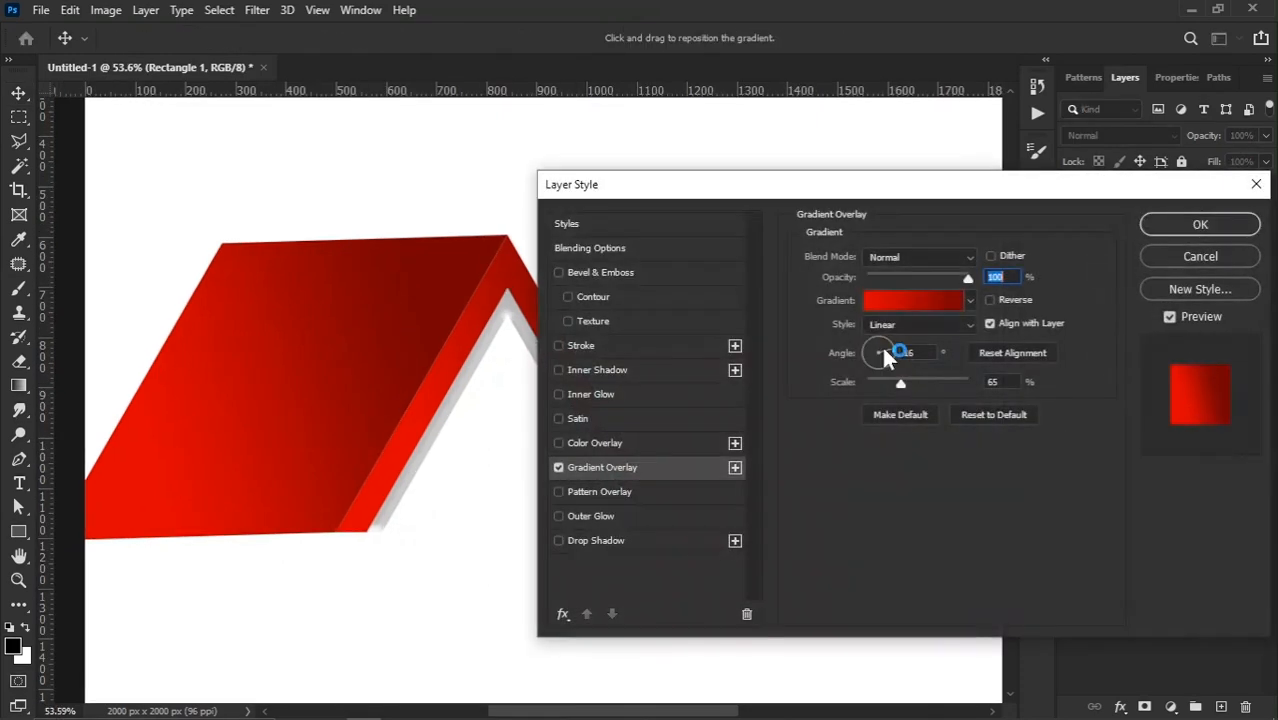
left_click(896, 357)
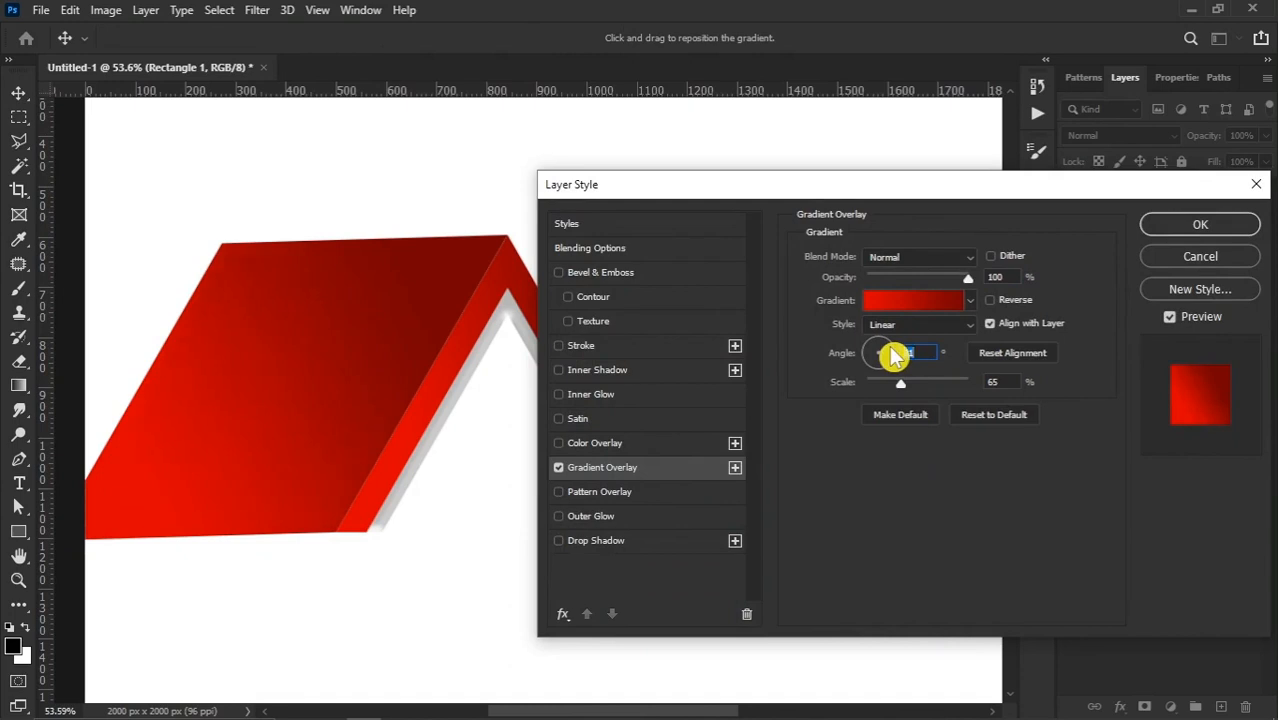
left_click(1190, 228)
Step: Group Rectangle 1, Triangle 1 copy 2 and Triangle 1 copy into a group named home1
scroll(360, 360, "down", 3)
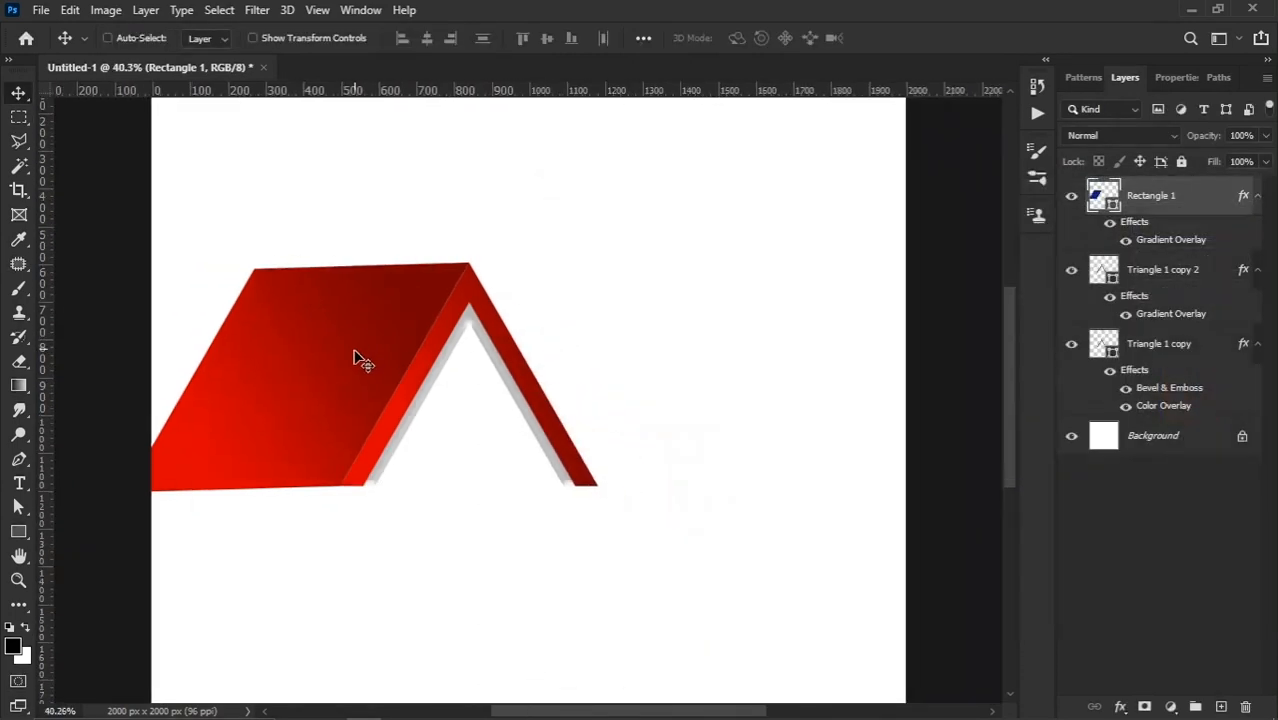
scroll(510, 340, "up", 1)
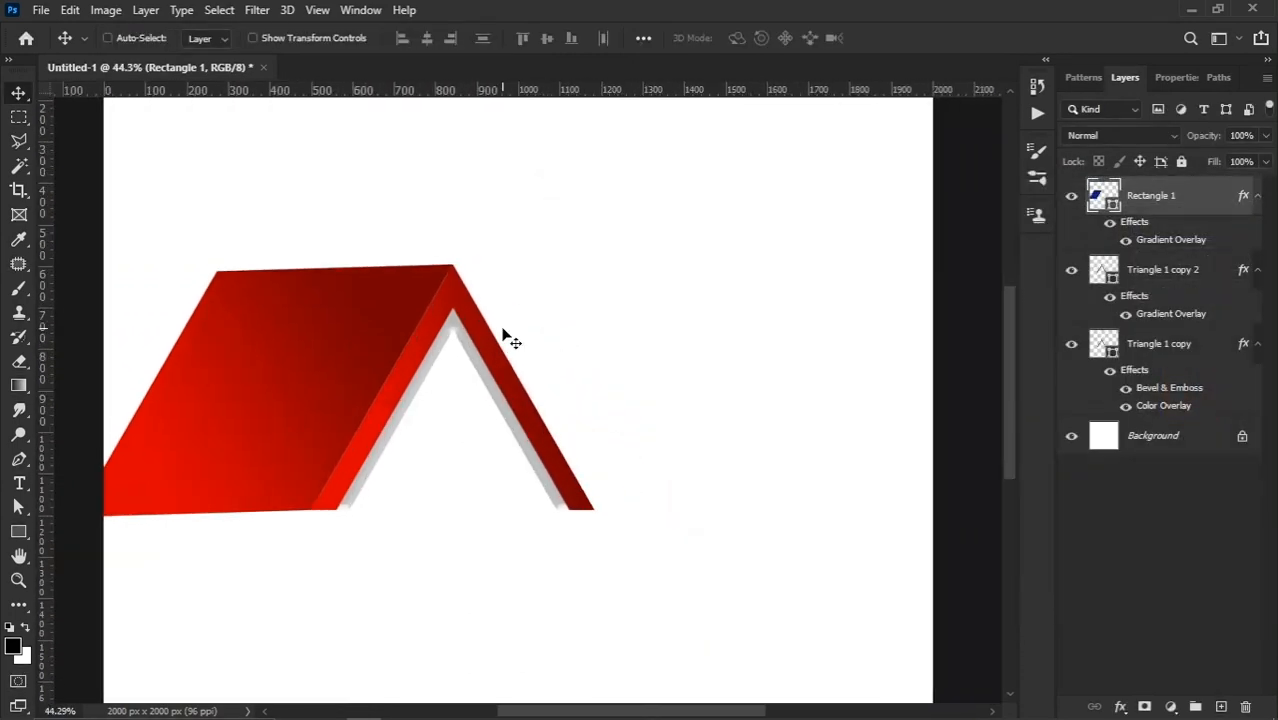
left_click(1143, 349, "shift")
right_click(1145, 352)
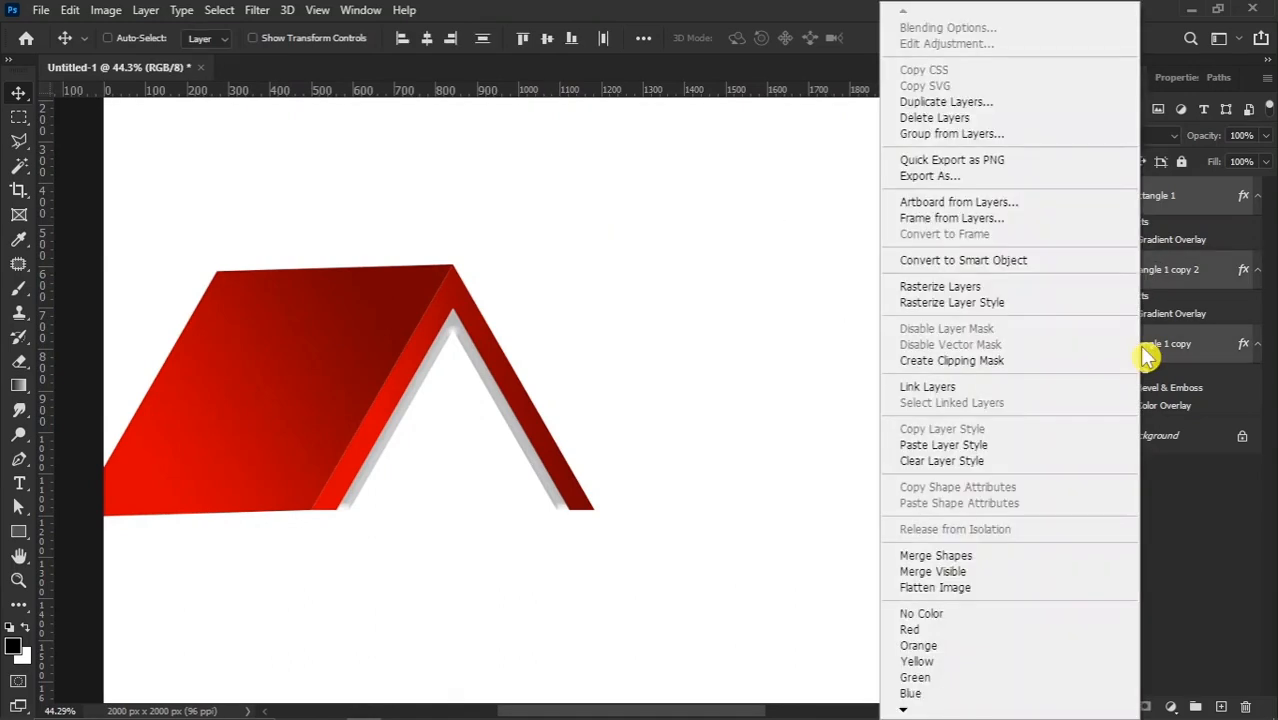
left_click(964, 134)
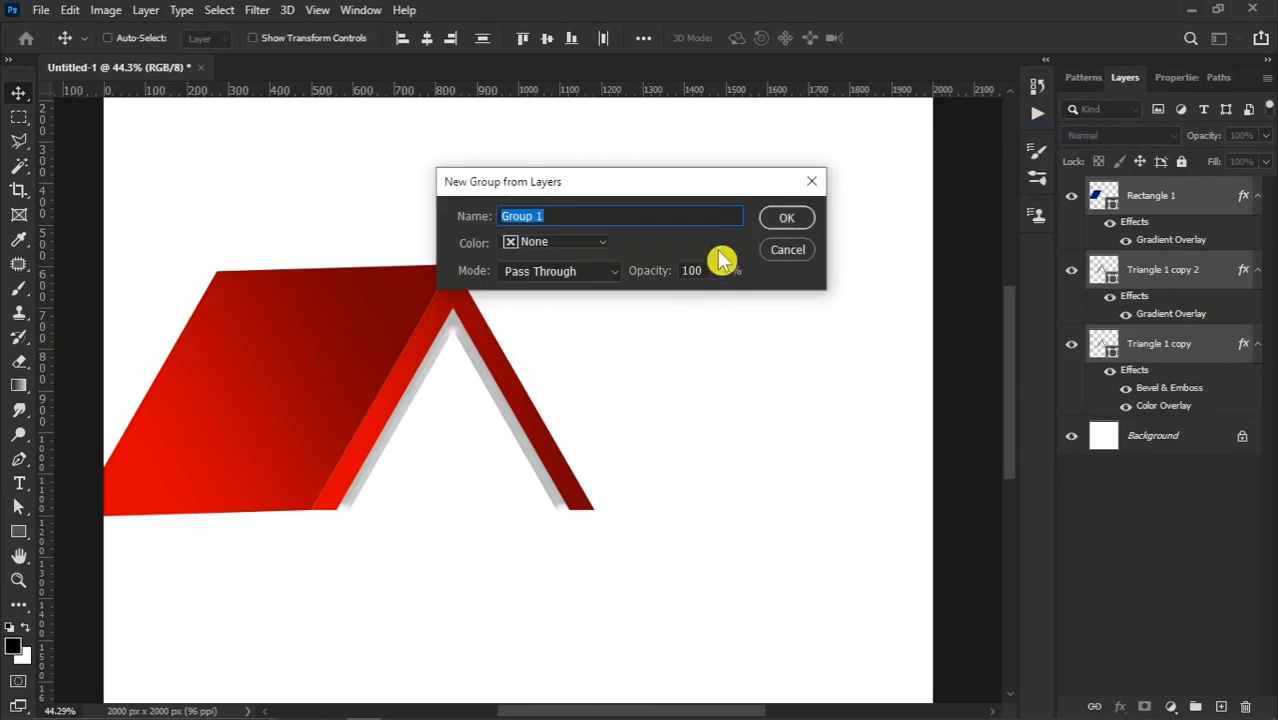
type("home1")
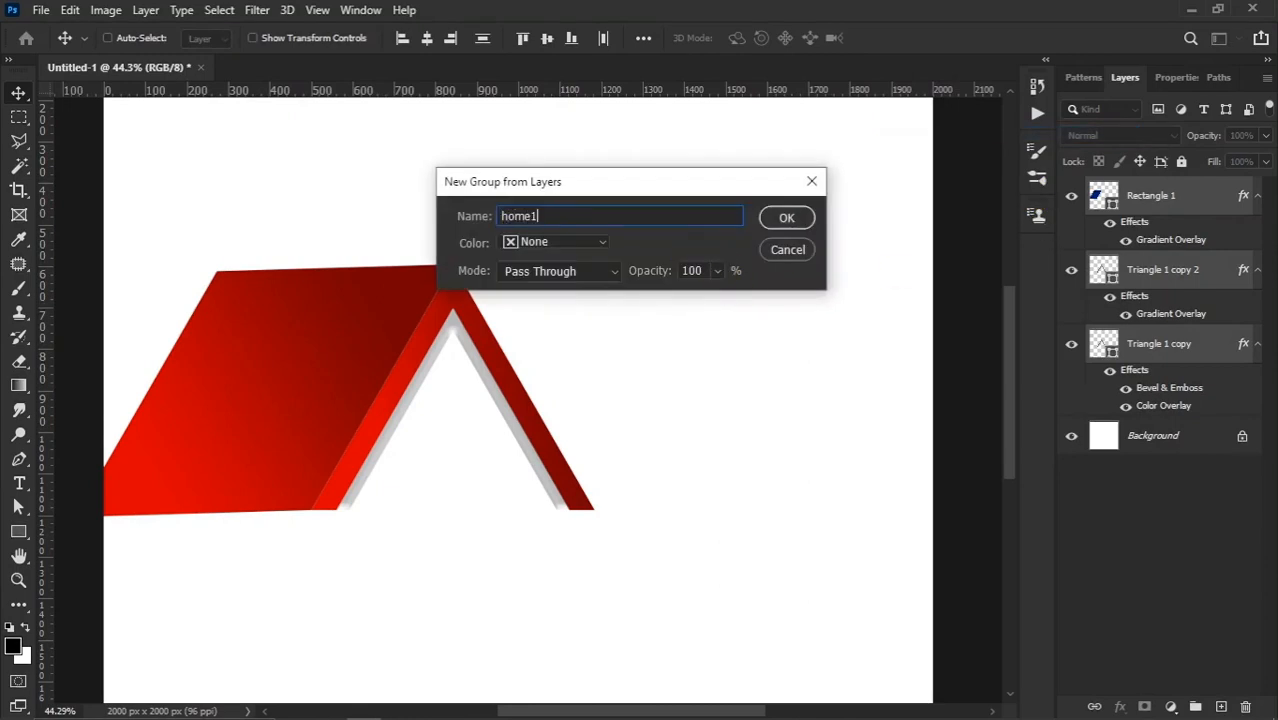
key("Return")
Step: Move the home1 roof group toward the middle of the canvas and scale it down proportionally
left_click_drag(368, 325, 448, 399)
key("ctrl+t")
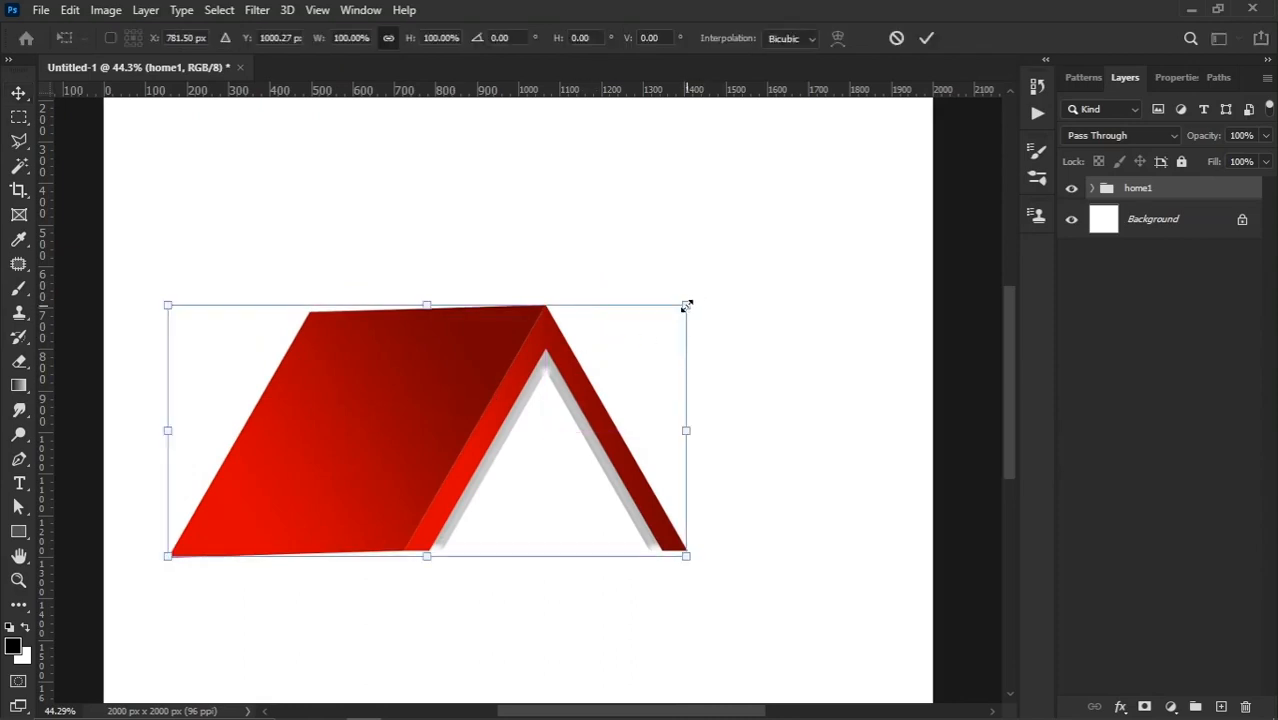
left_click_drag(686, 305, 629, 338)
key("Return")
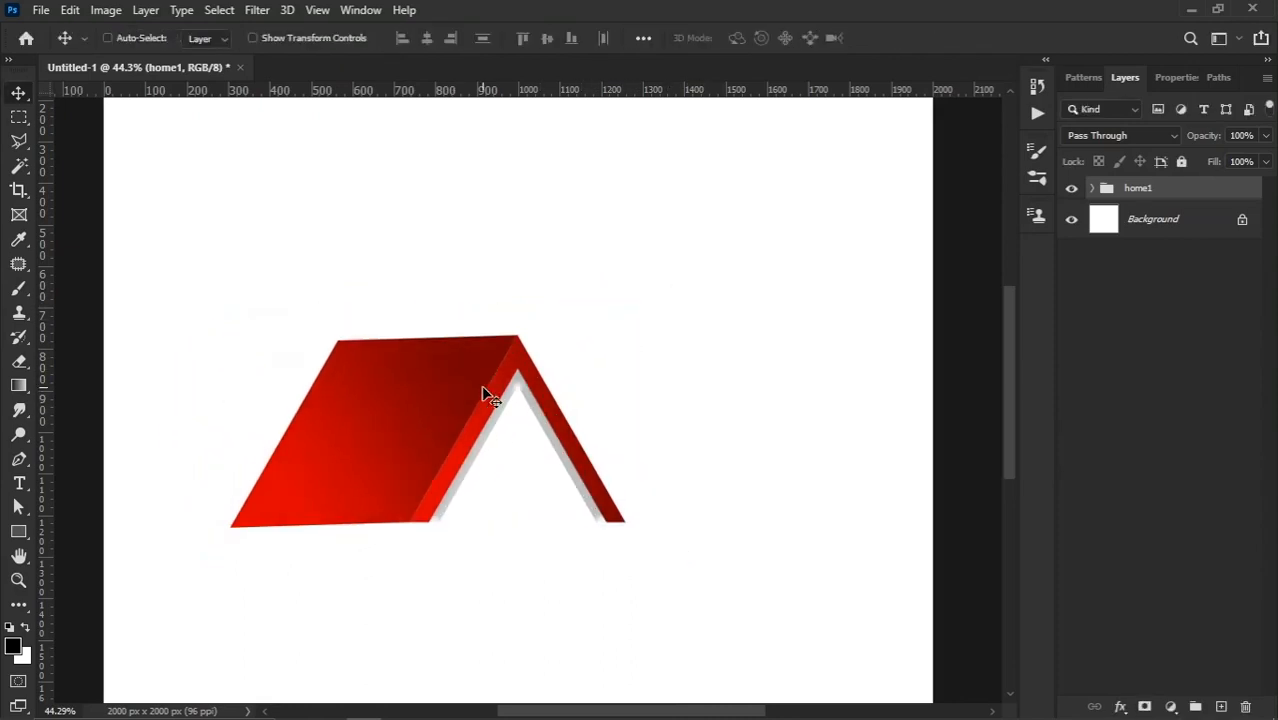
scroll(481, 380, "up", 3)
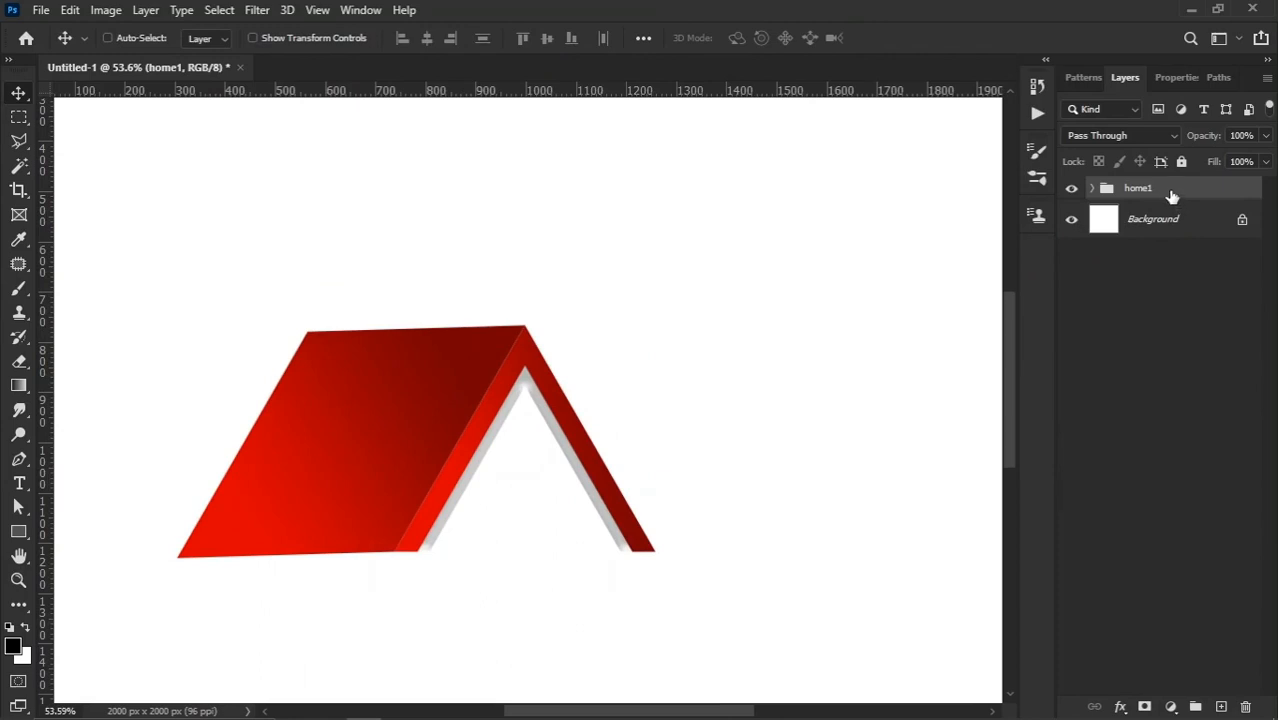
Step: Duplicate the home1 group and move the original beside the copy, overlapping the first roof's outer leg
left_click_drag(1172, 196, 1220, 704)
key("space")
left_click_drag(563, 434, 527, 426)
left_click(1142, 214)
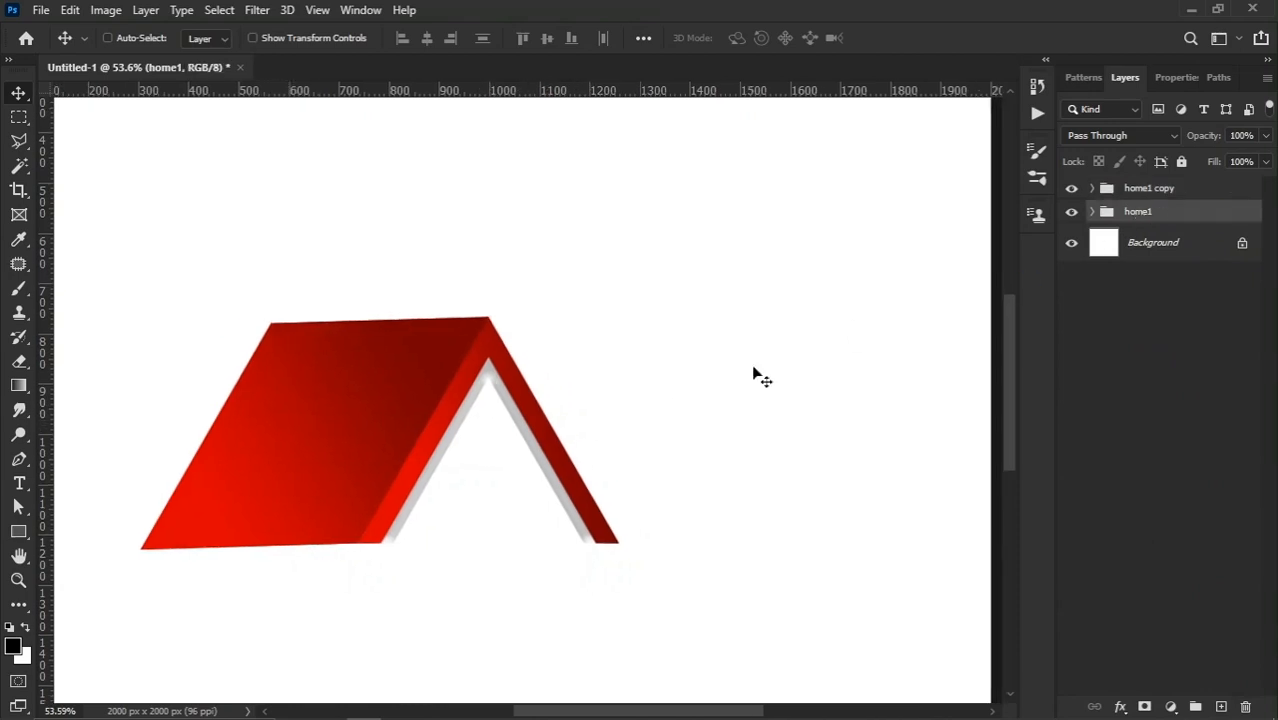
left_click_drag(333, 449, 705, 453)
scroll(650, 548, "up", 2)
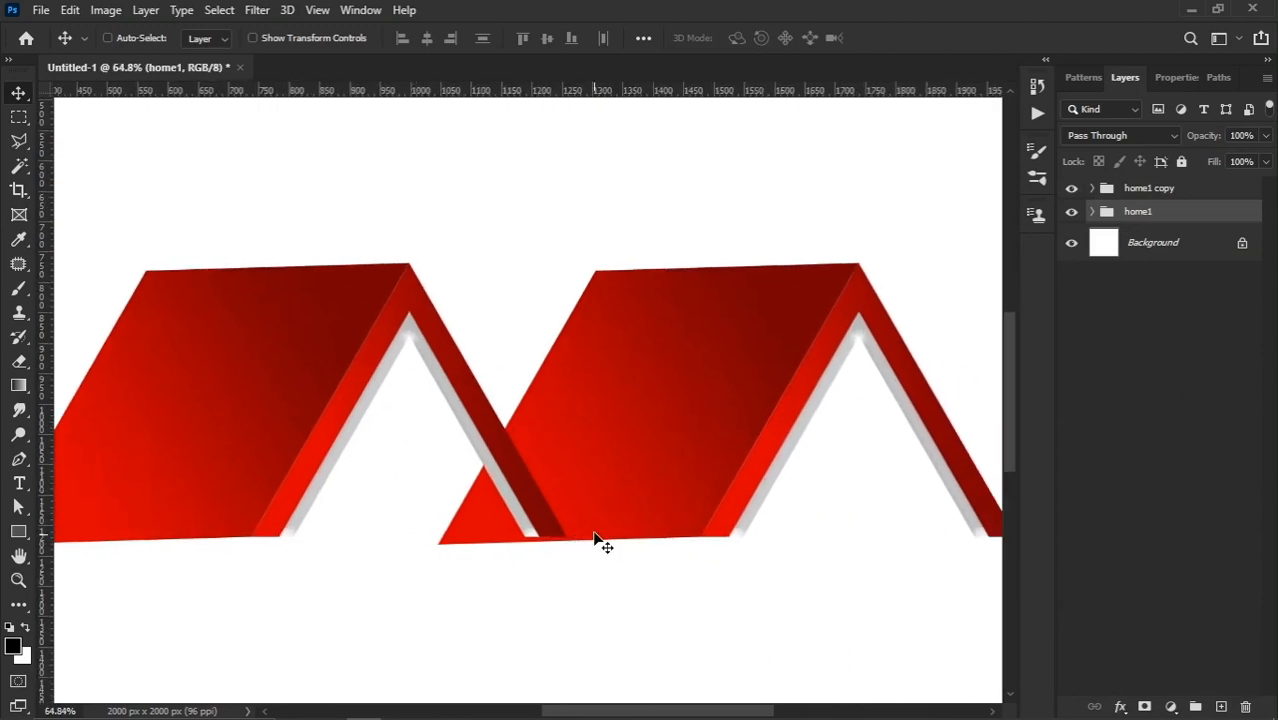
left_click_drag(596, 530, 608, 526)
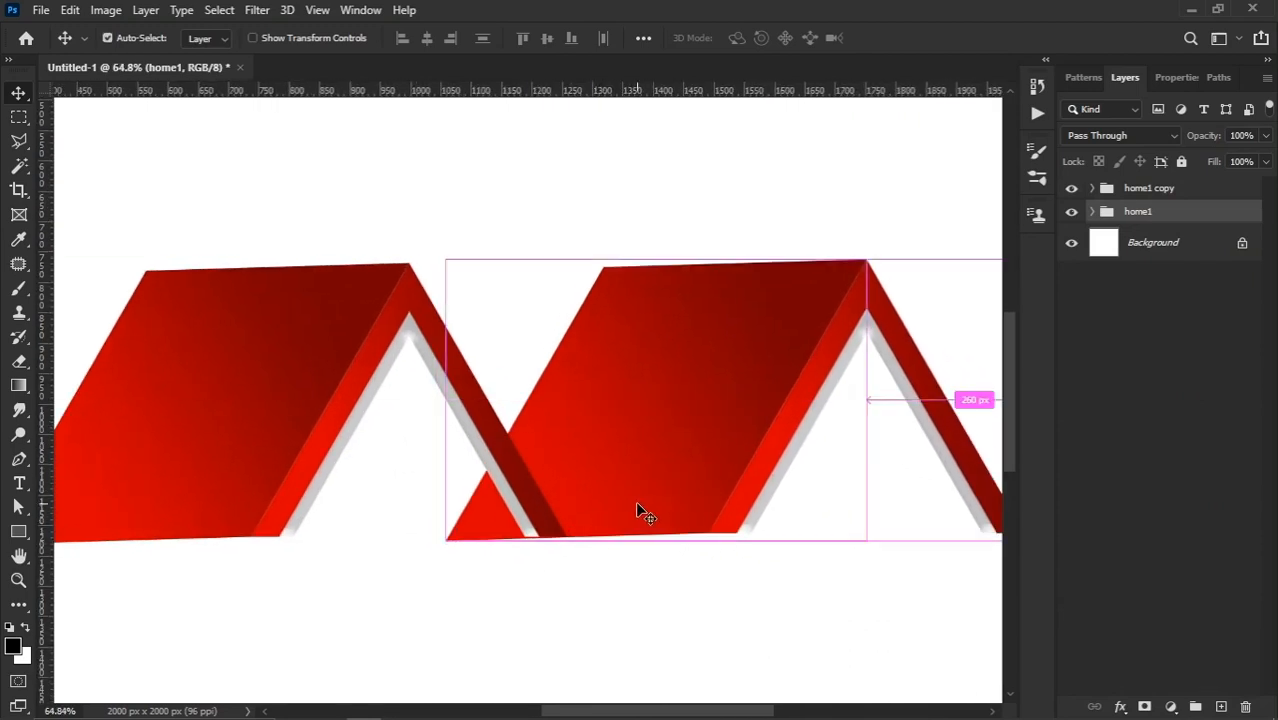
Step: Scale the home1 group to 80.70% and shift it away from the larger roof, keeping a small overlap
key("ctrl+t")
key("ctrl+minus")
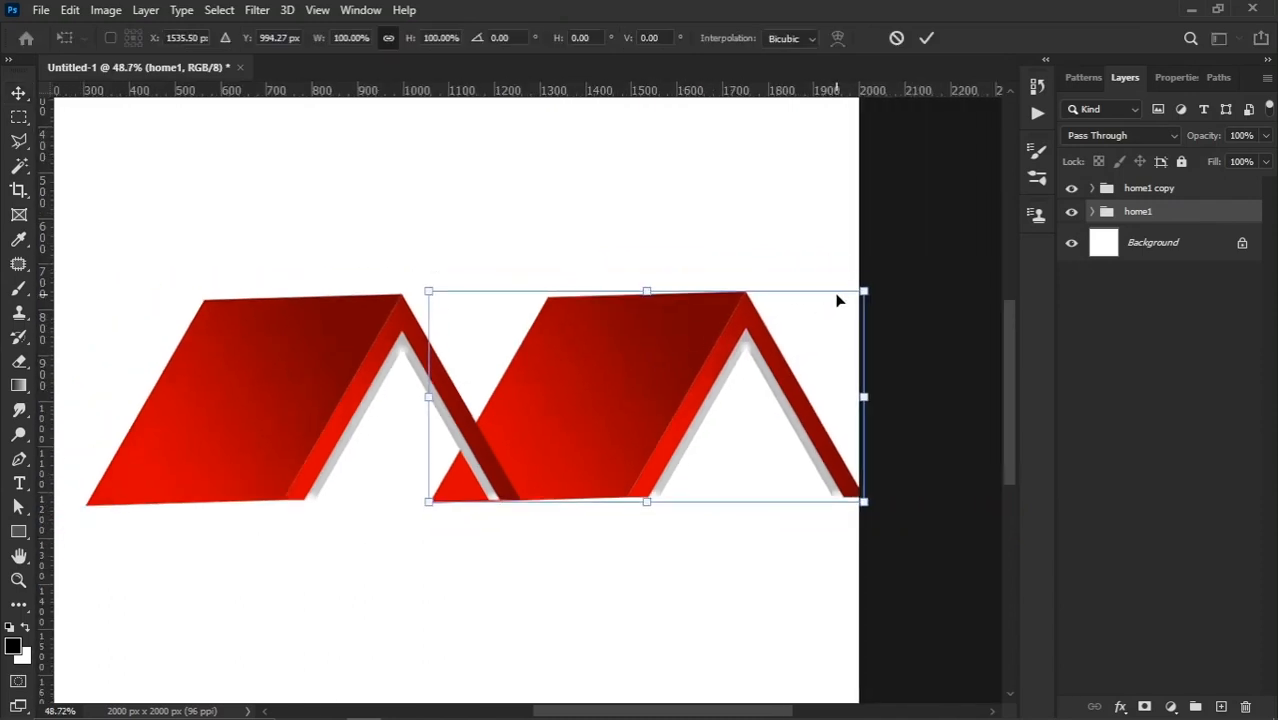
left_click_drag(866, 289, 783, 333)
key("shift+Right")
key("shift+Right")
key("shift+Right")
key("shift+Right")
key("shift+Right")
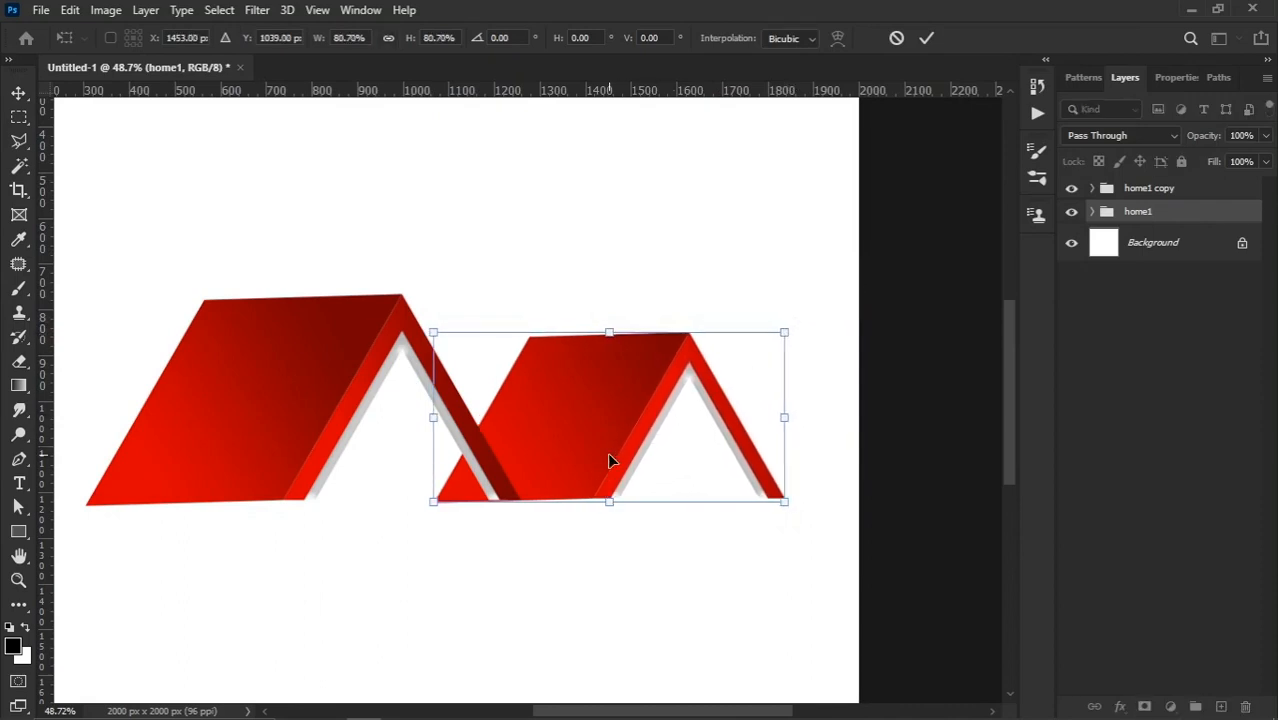
key("shift+Right")
key("shift+Right")
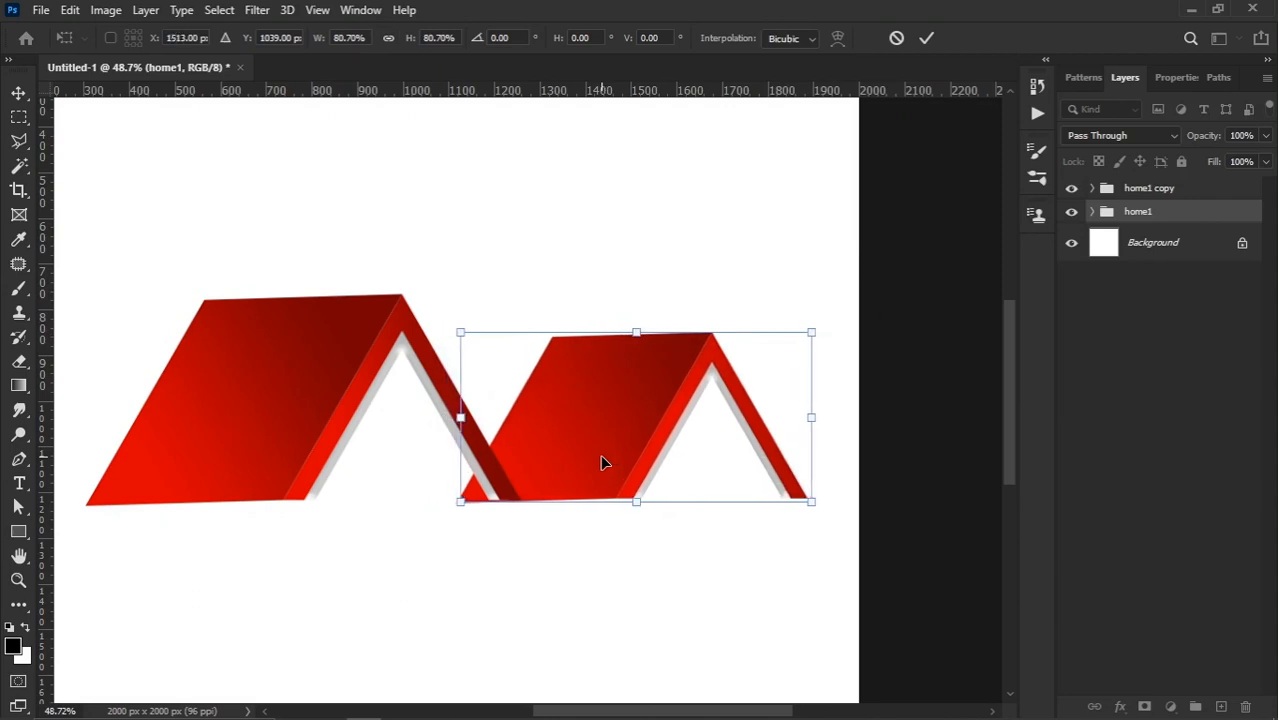
key("Return")
Step: Nudge the smaller home1 roof slightly toward the larger roof to fine-tune their overlap
scroll(524, 548, "up", 2)
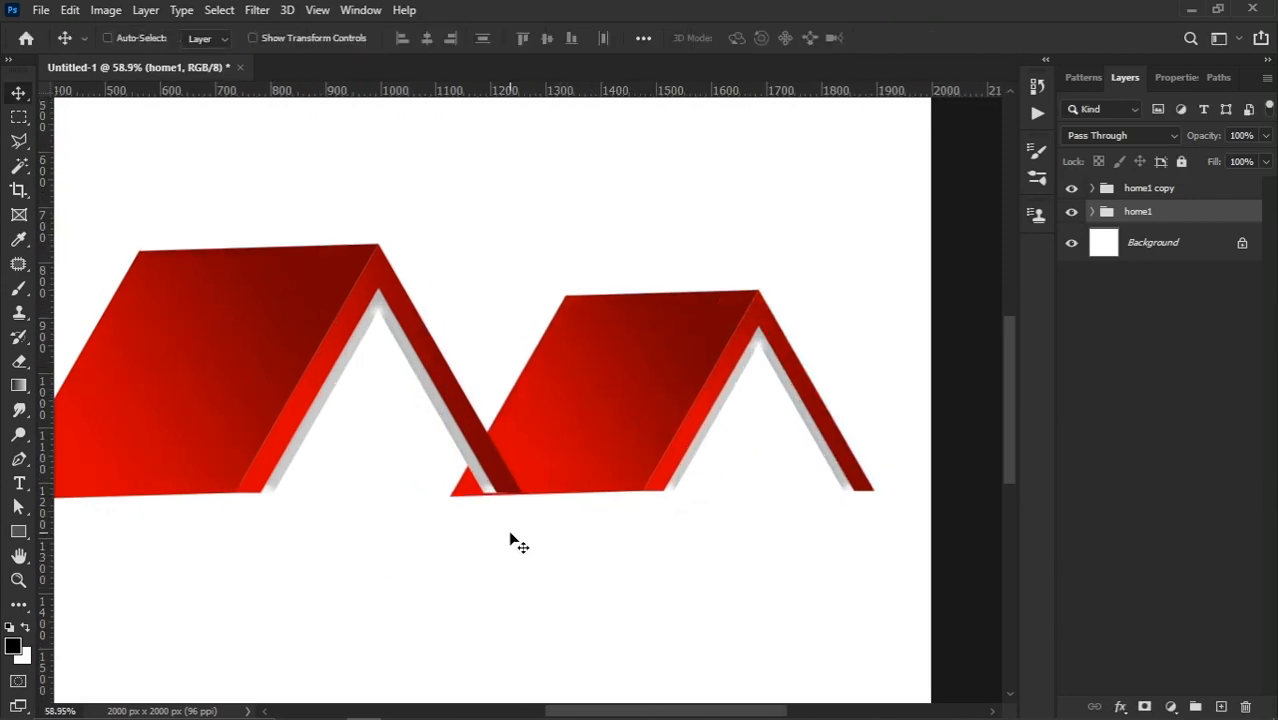
scroll(511, 538, "down", 2)
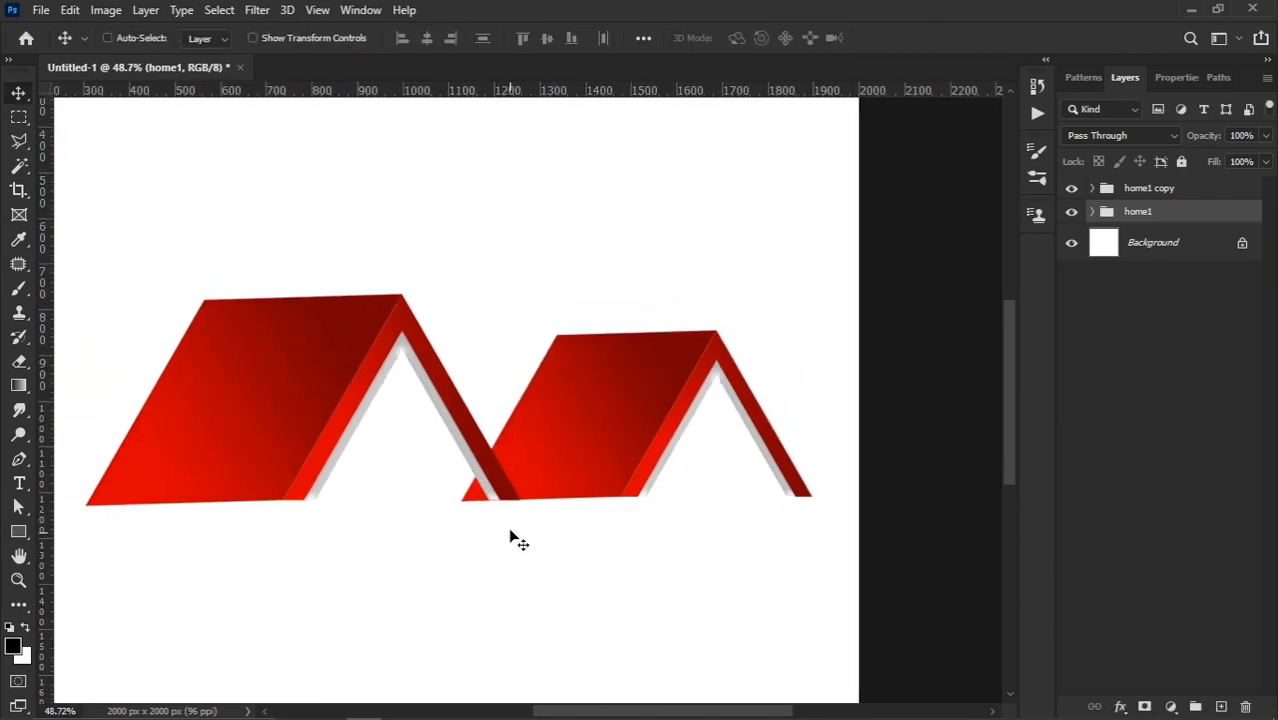
key("Right")
key("Right")
key("Left")
key("Left")
key("Left")
key("Left")
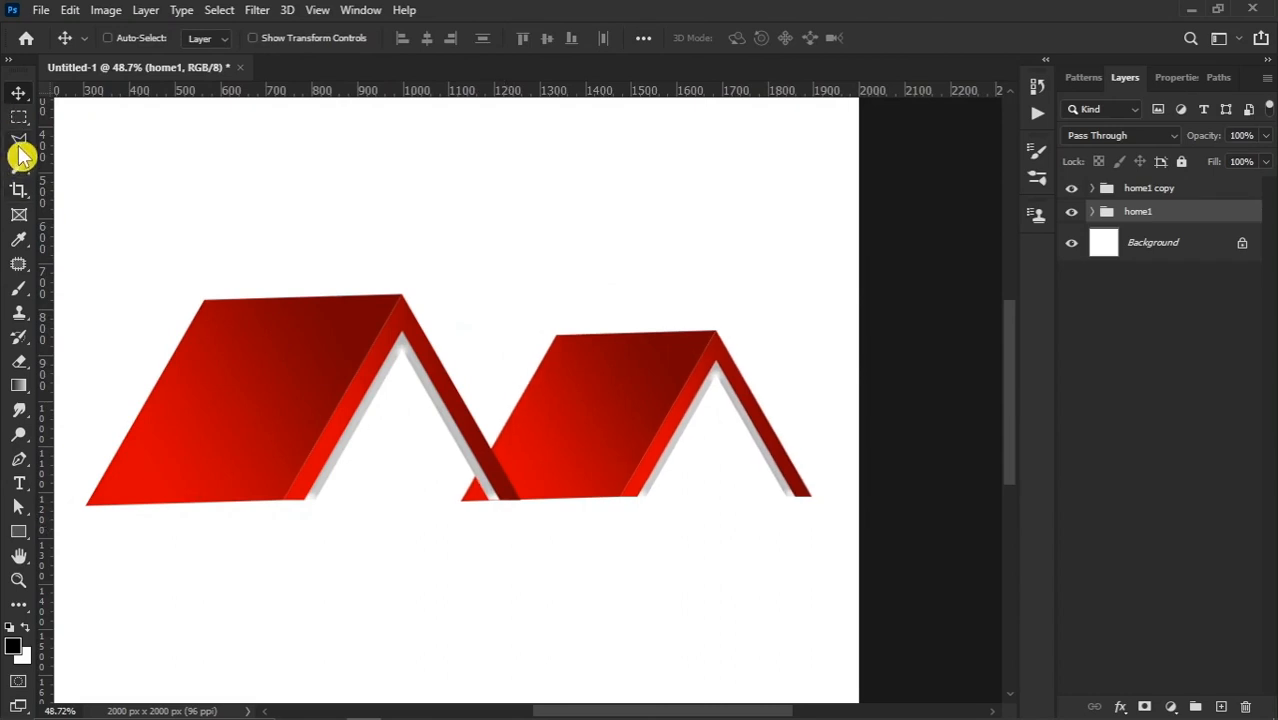
Step: Select home1's corner inside the larger roof's opening with the Polygonal Lasso and hide it with an inverted layer mask
mouse_move(19, 141)
left_mouse_down()
mouse_move(117, 141)
mouse_move(115, 159)
left_mouse_up()
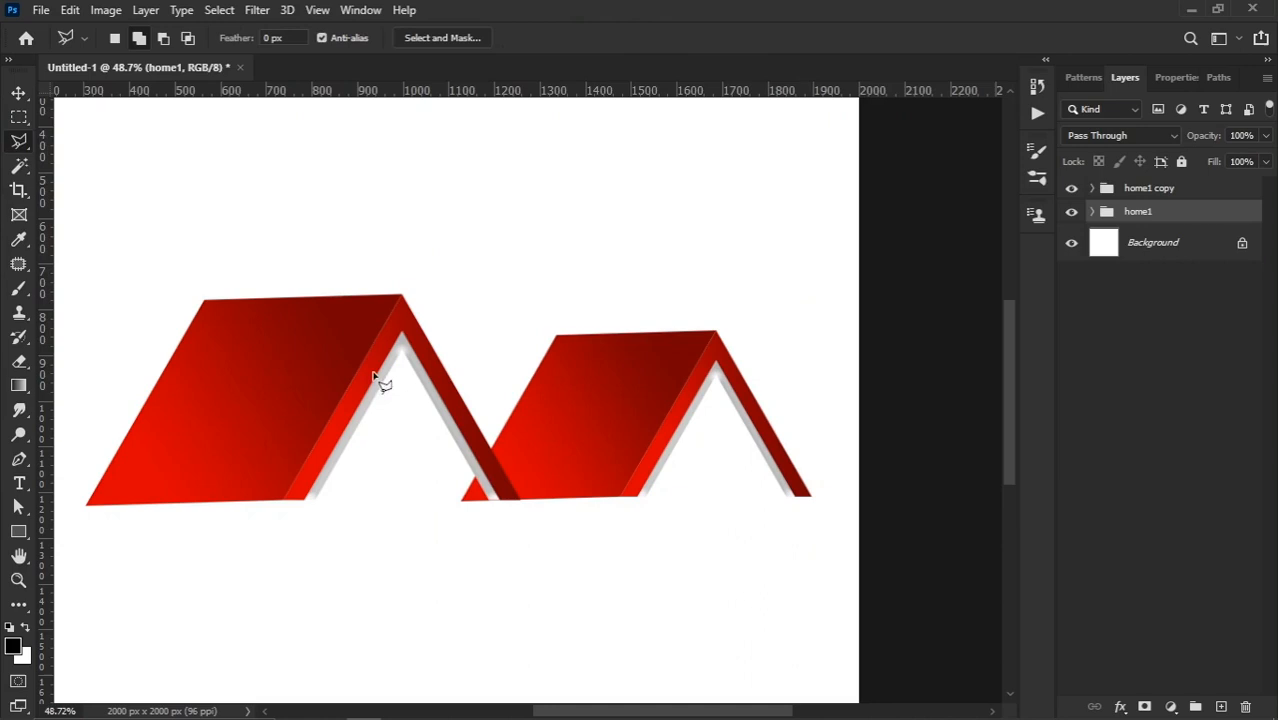
left_click(458, 413)
left_click(528, 533)
left_click(348, 545)
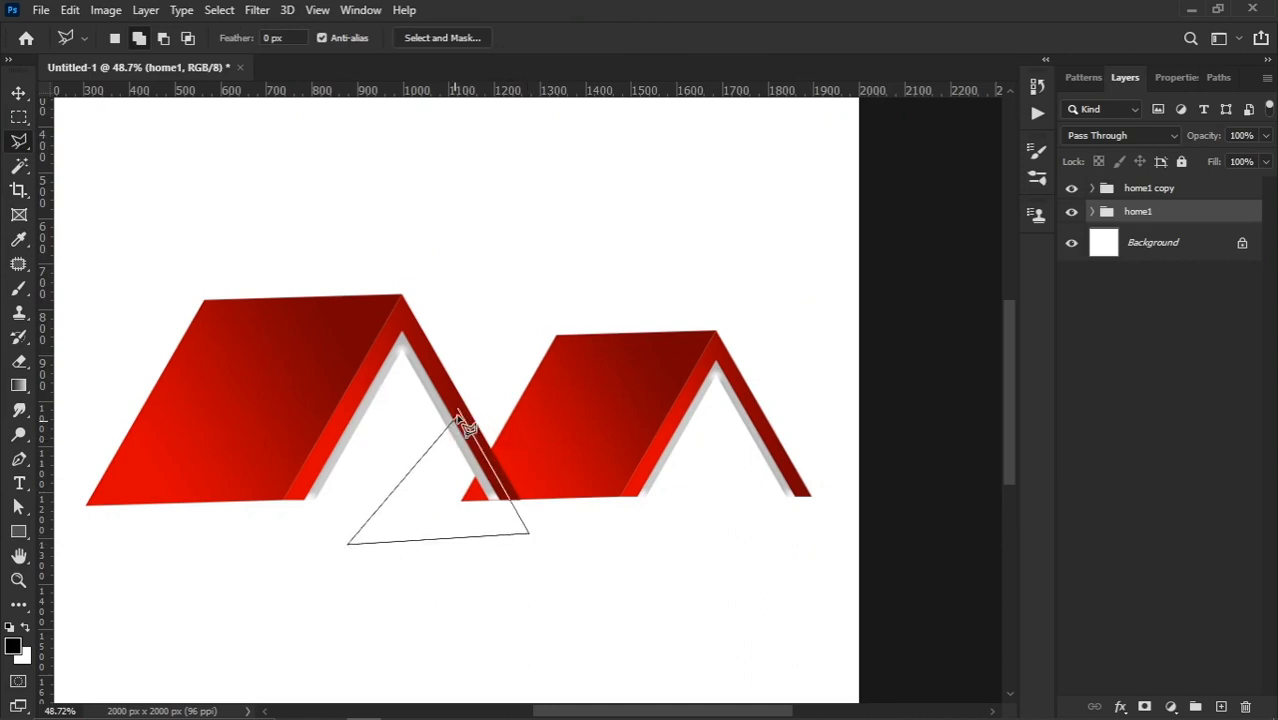
left_click(459, 414)
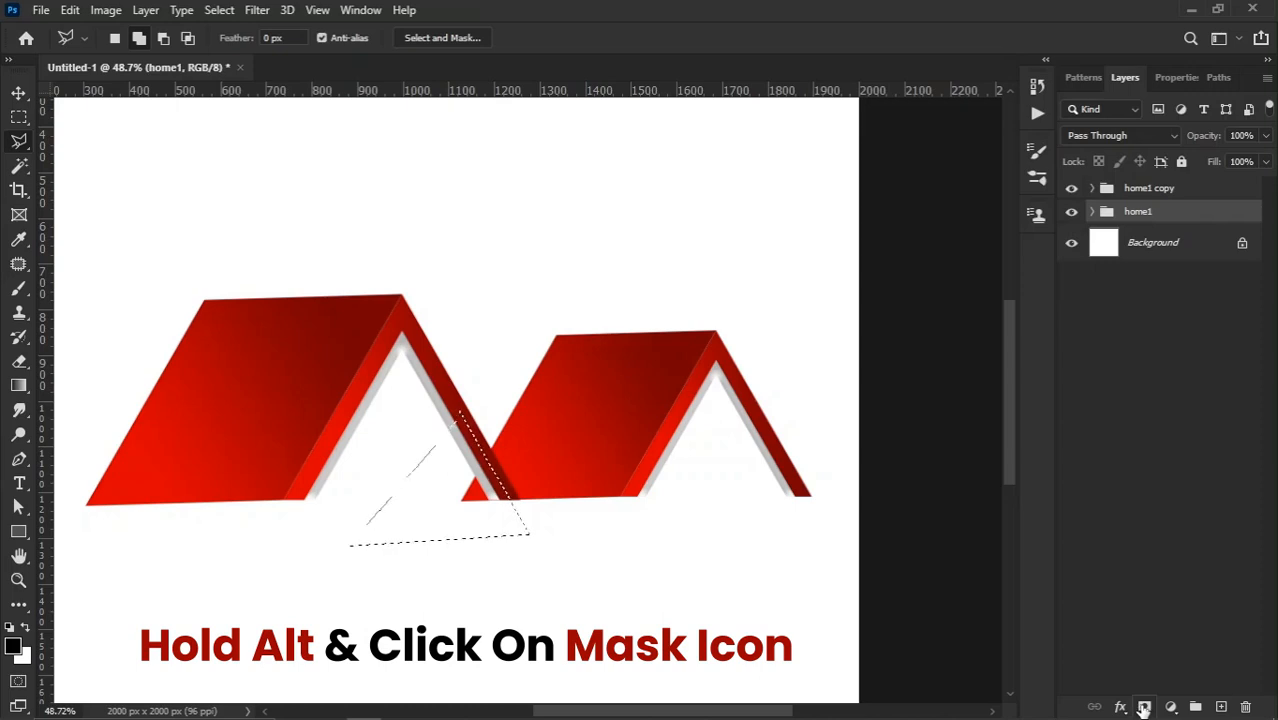
left_click(1143, 707, "alt")
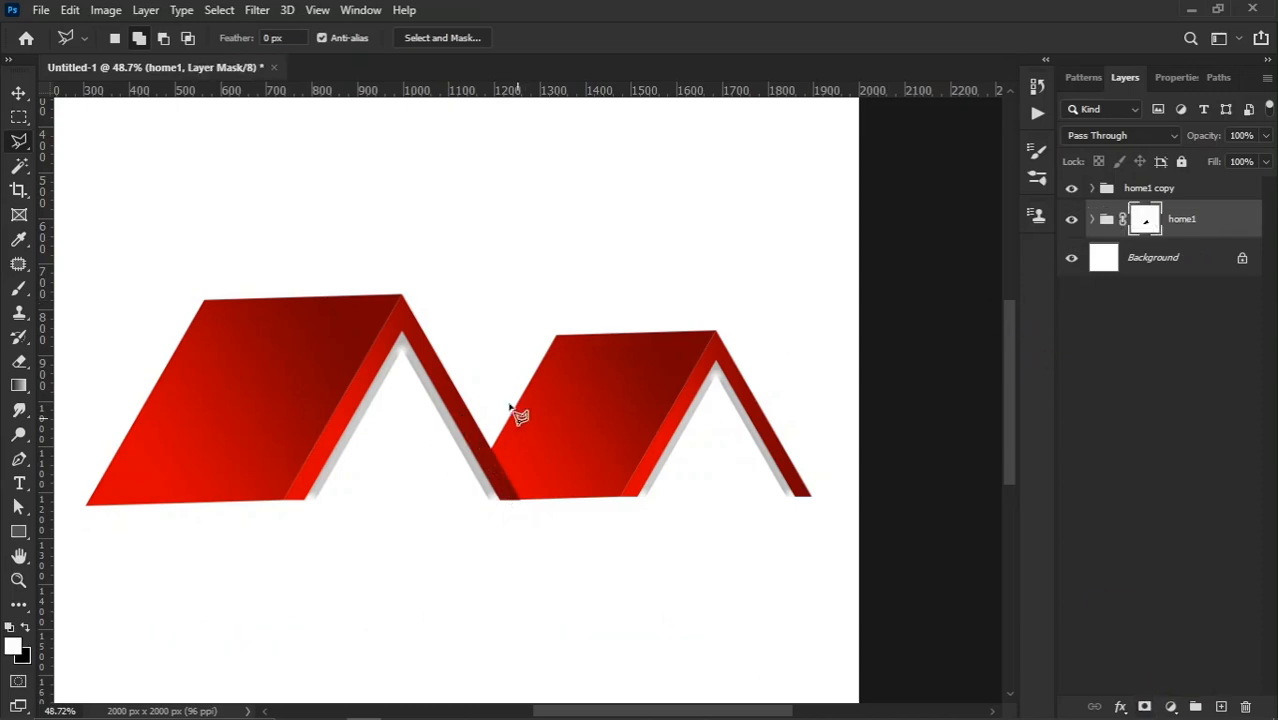
Step: Duplicate the home1 copy group and place the duplicate directly beneath home1 copy in the layer order
left_click(18, 93)
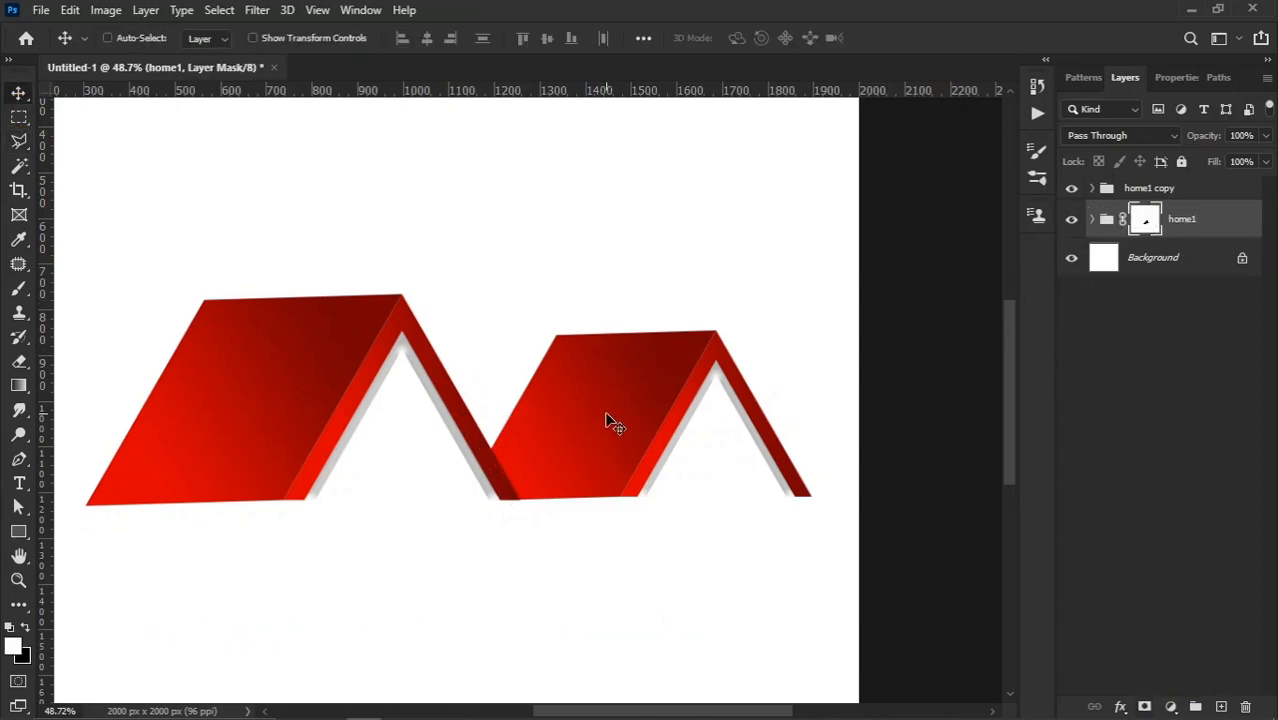
right_click(308, 342)
left_click(332, 351)
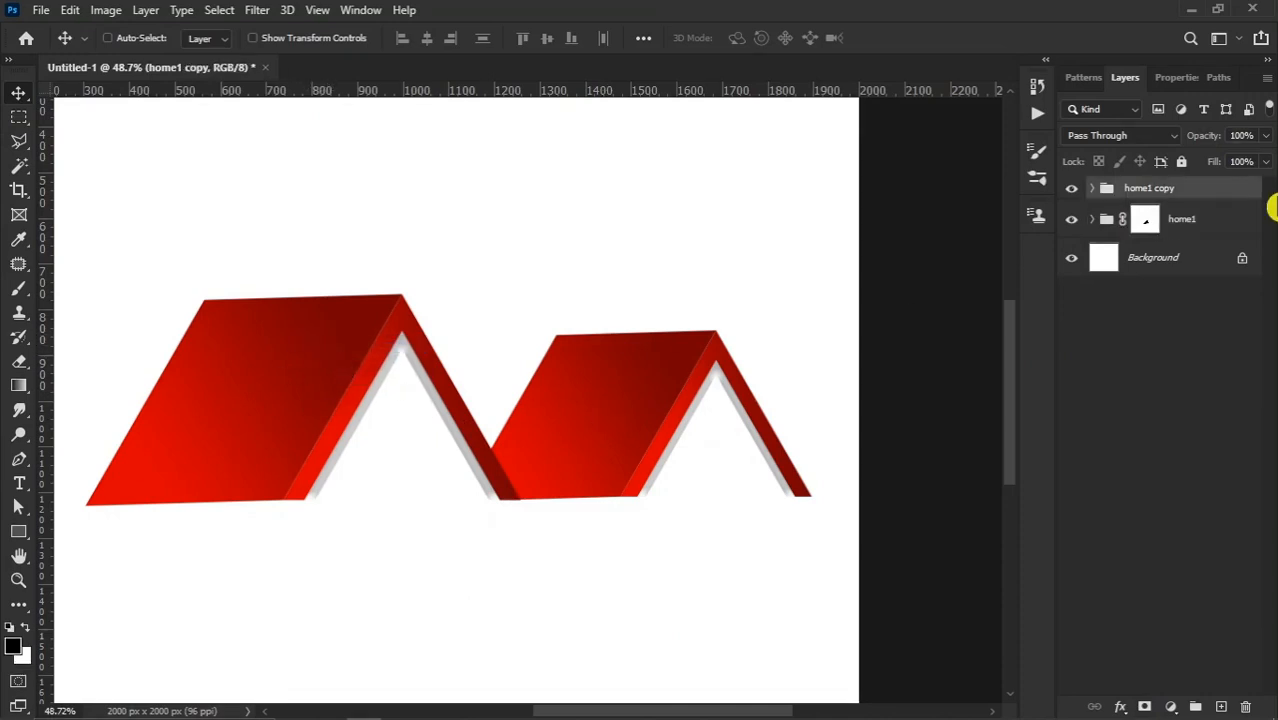
left_click_drag(1218, 199, 1221, 707)
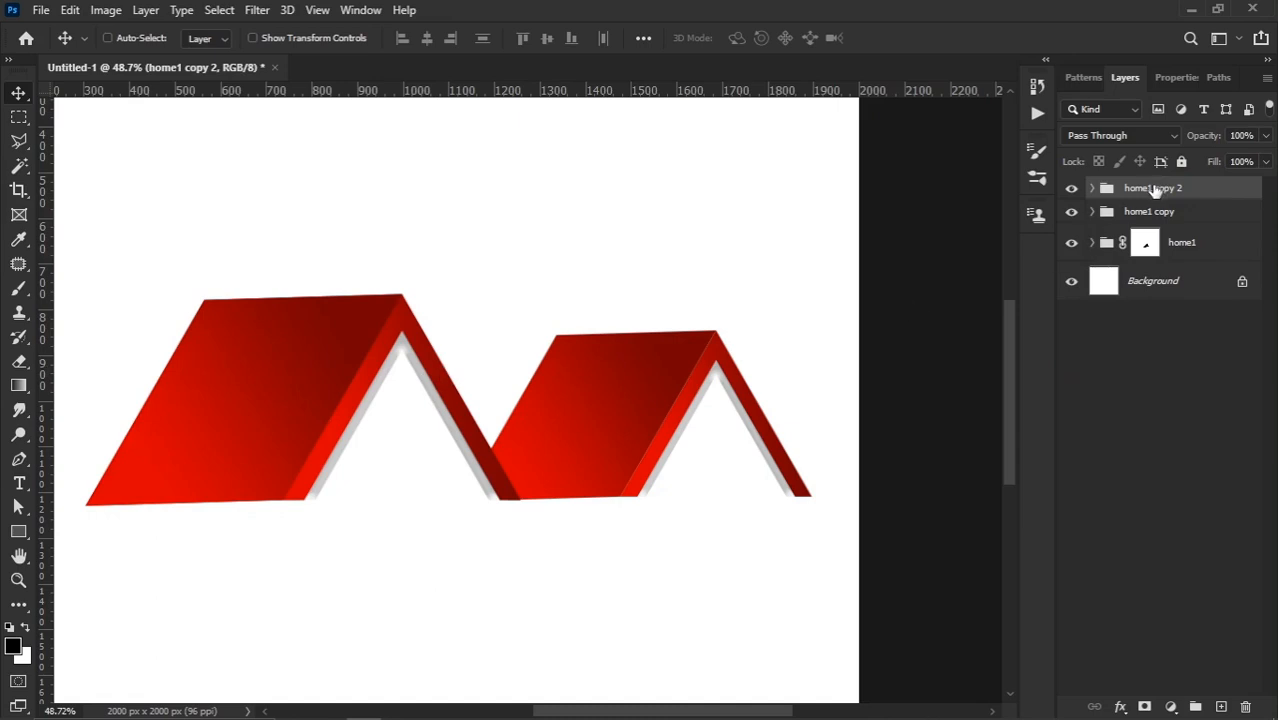
key("ctrl+bracketleft")
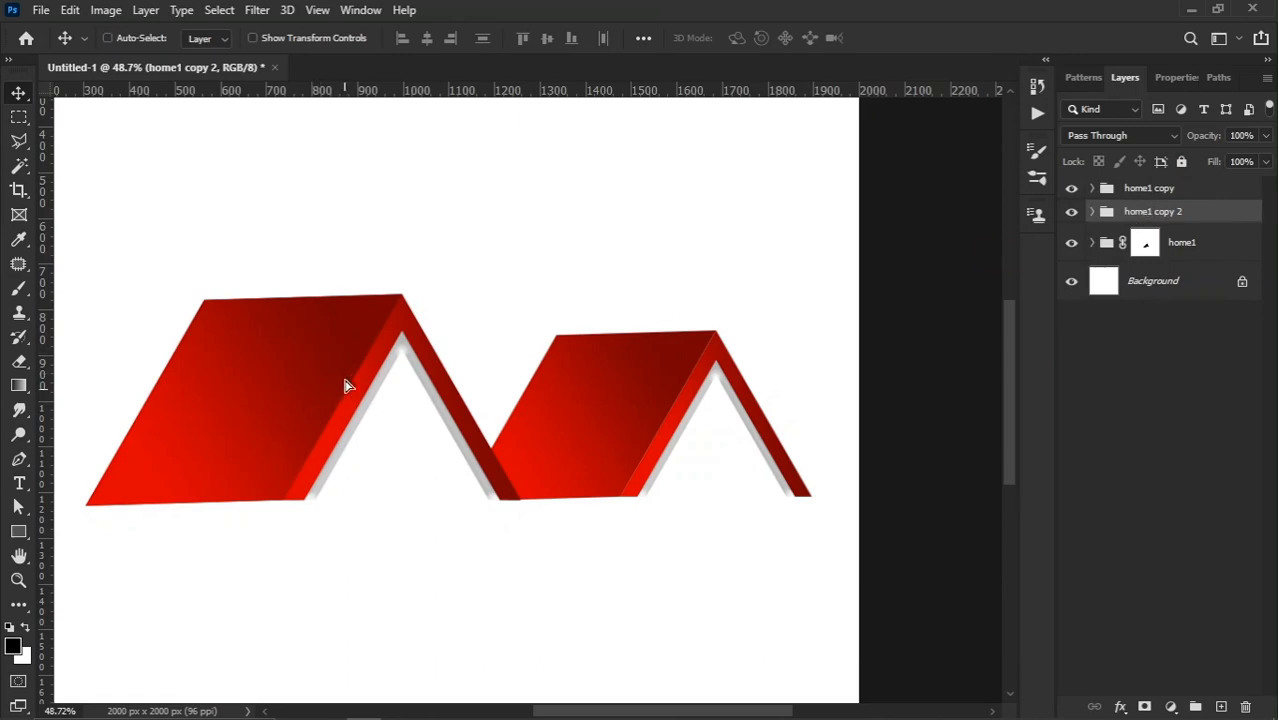
Step: Move home1 copy 2 above the other roofs, flip it horizontally and align its peak over the large roof's peak
left_click_drag(345, 385, 398, 262)
key("ctrl+t")
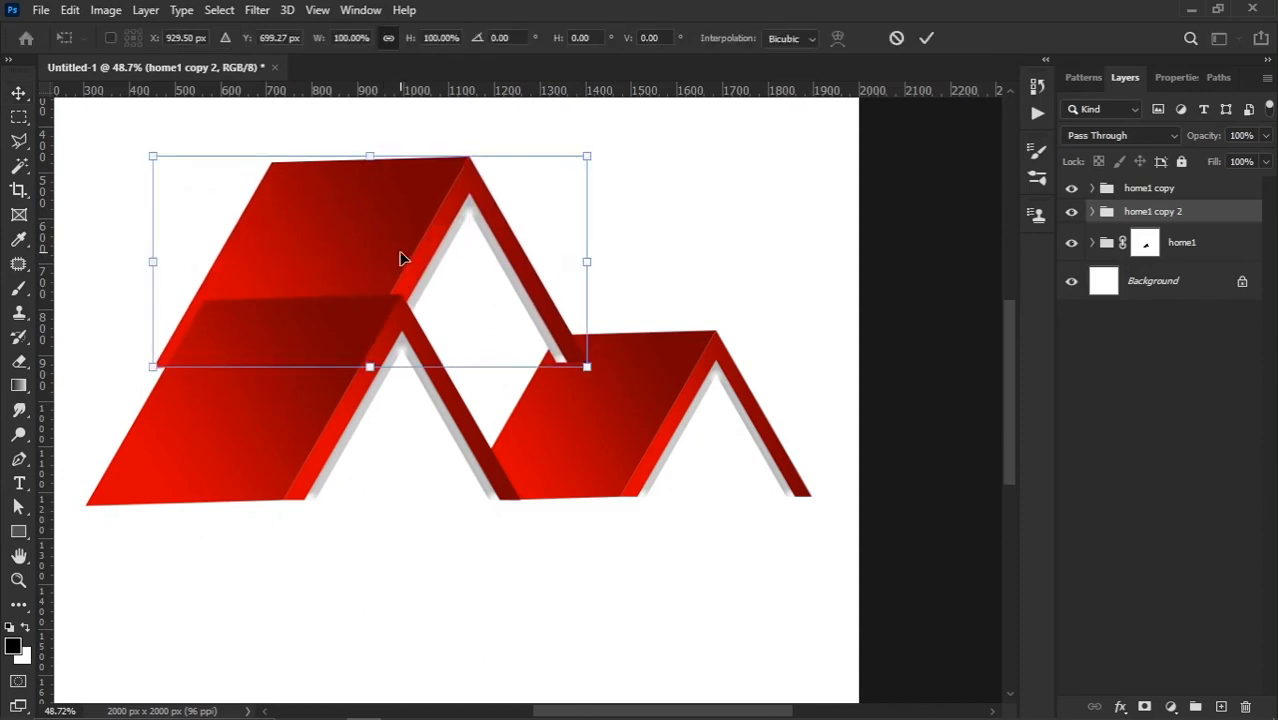
right_click(400, 259)
left_click(452, 568)
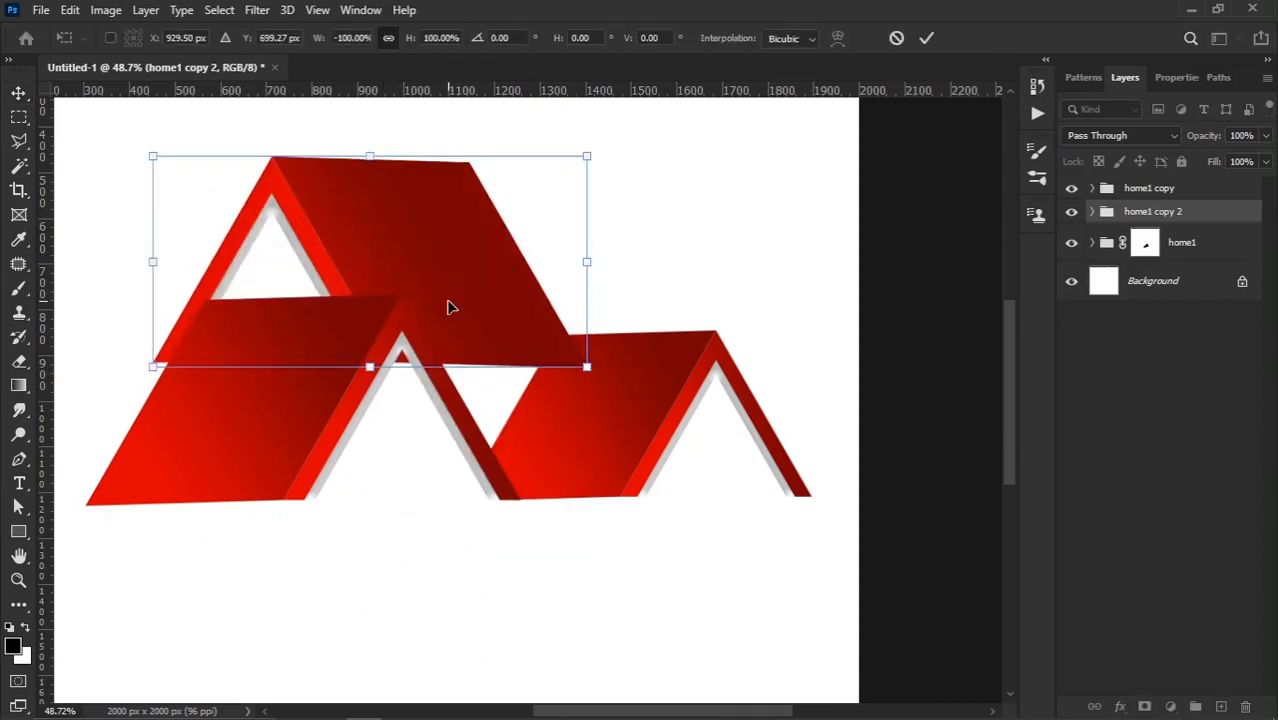
left_click_drag(434, 296, 507, 340)
scroll(462, 350, "down", 3)
scroll(553, 213, "up", 1)
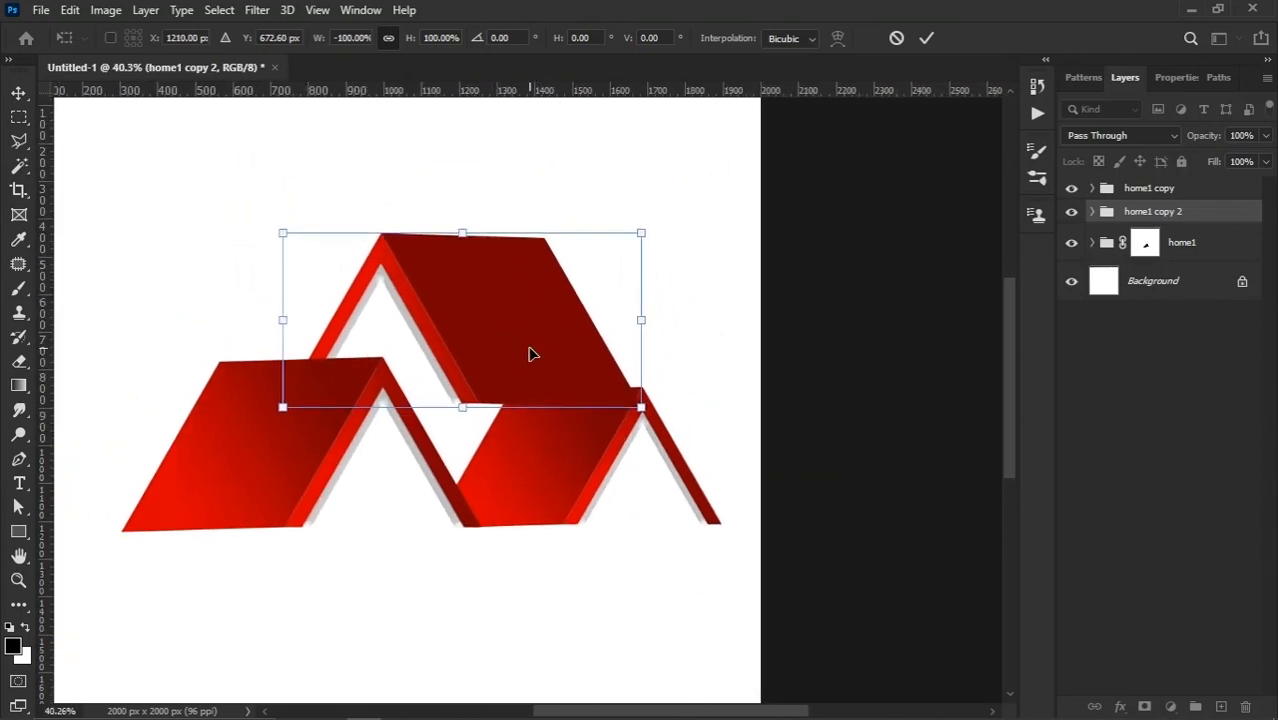
Step: Scale home1 copy 2 to 96.74% and position it behind both lower roofs, its peak slightly left of the large roof's
left_click_drag(530, 354, 516, 357)
left_click_drag(627, 237, 616, 243)
left_click_drag(263, 245, 271, 243)
key("Up")
key("Up")
key("Up")
key("Up")
key("Up")
key("Up")
key("Up")
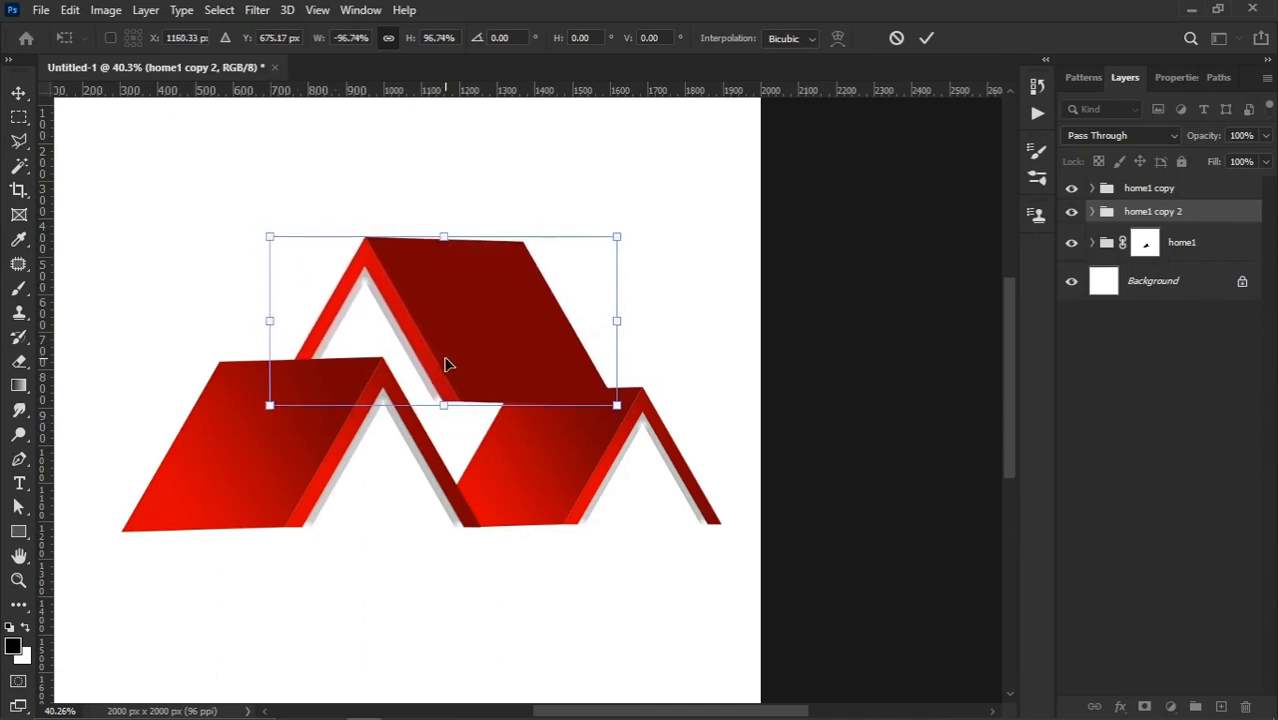
key("Return")
scroll(455, 432, "down", 1)
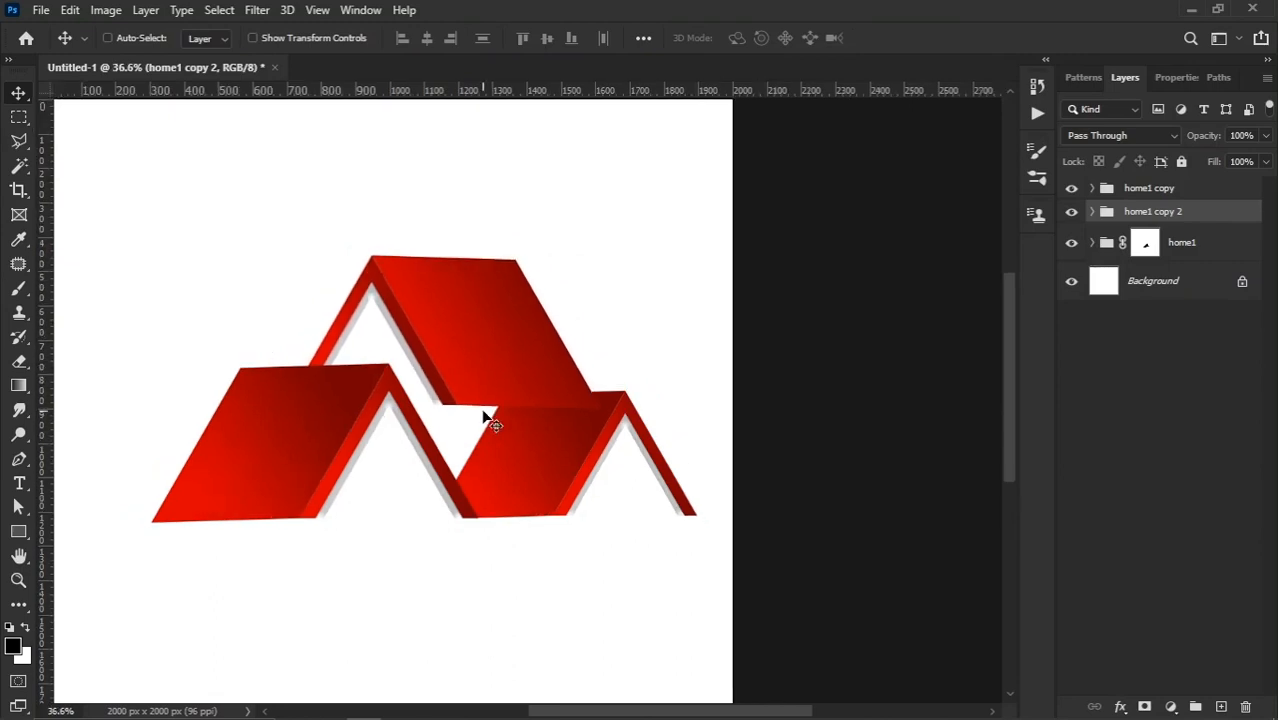
scroll(505, 408, "down", 2)
scroll(653, 342, "up", 2)
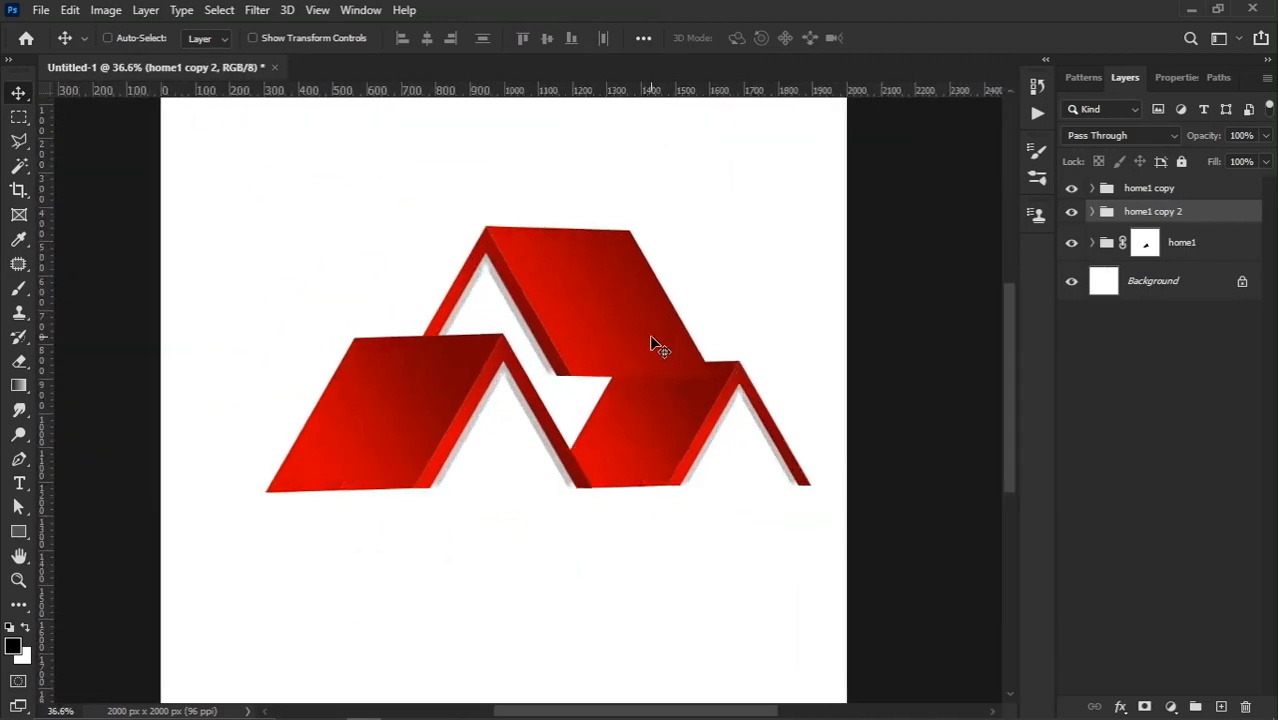
Step: Set the Gradient Overlay angle of Triangle 1 copy 2 in the home1 copy 2 group to -141°
scroll(650, 362, "up", 1)
left_click_drag(650, 362, 587, 376)
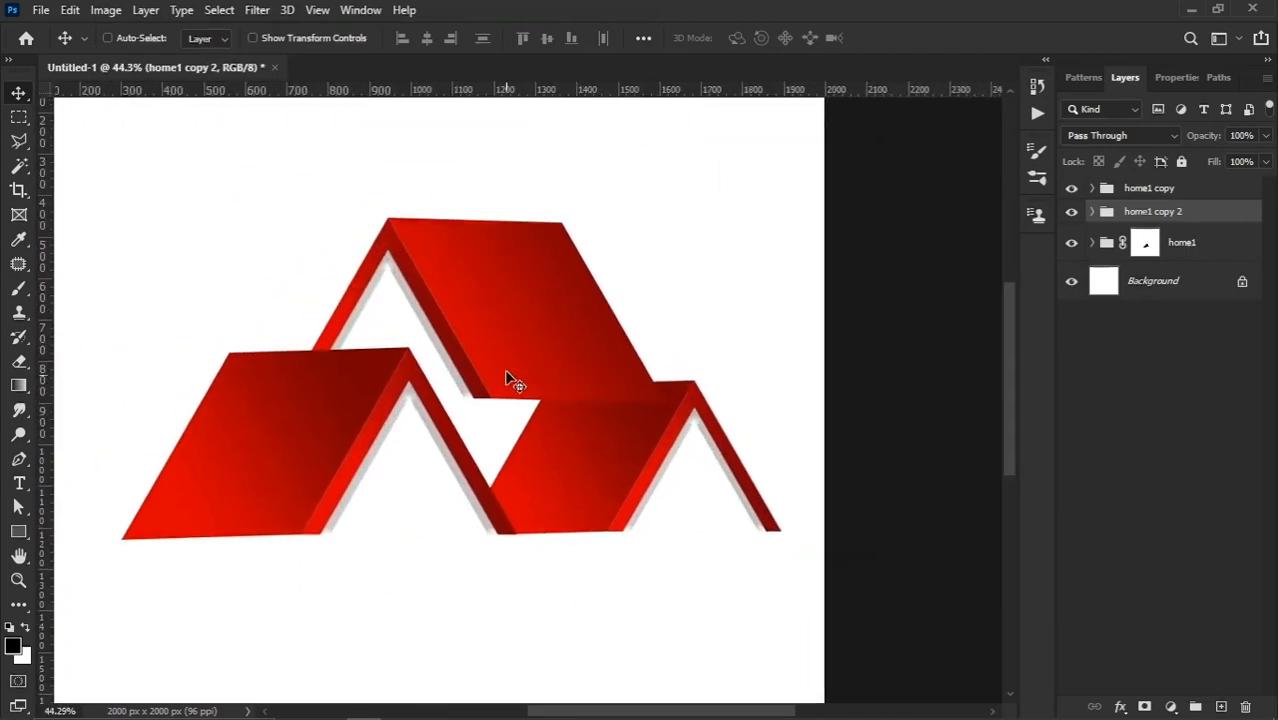
scroll(506, 365, "up", 1)
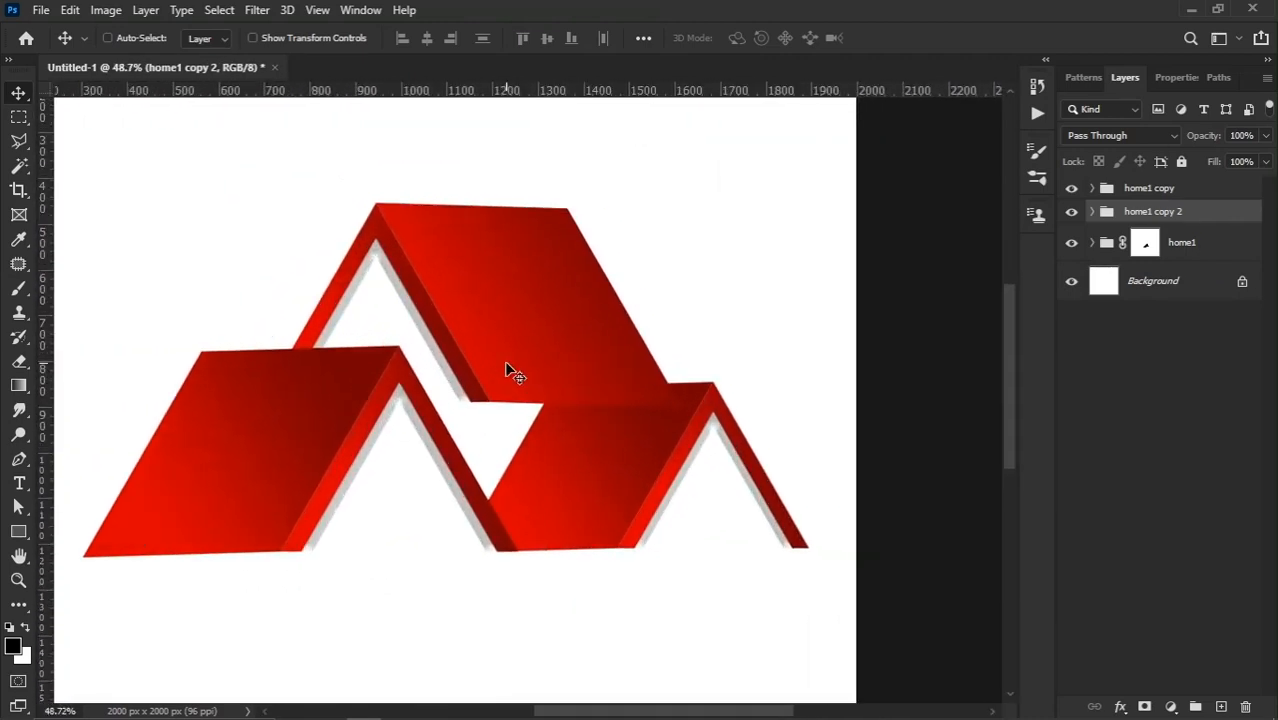
right_click(470, 270)
left_click(425, 298)
right_click(420, 283)
left_click(458, 307)
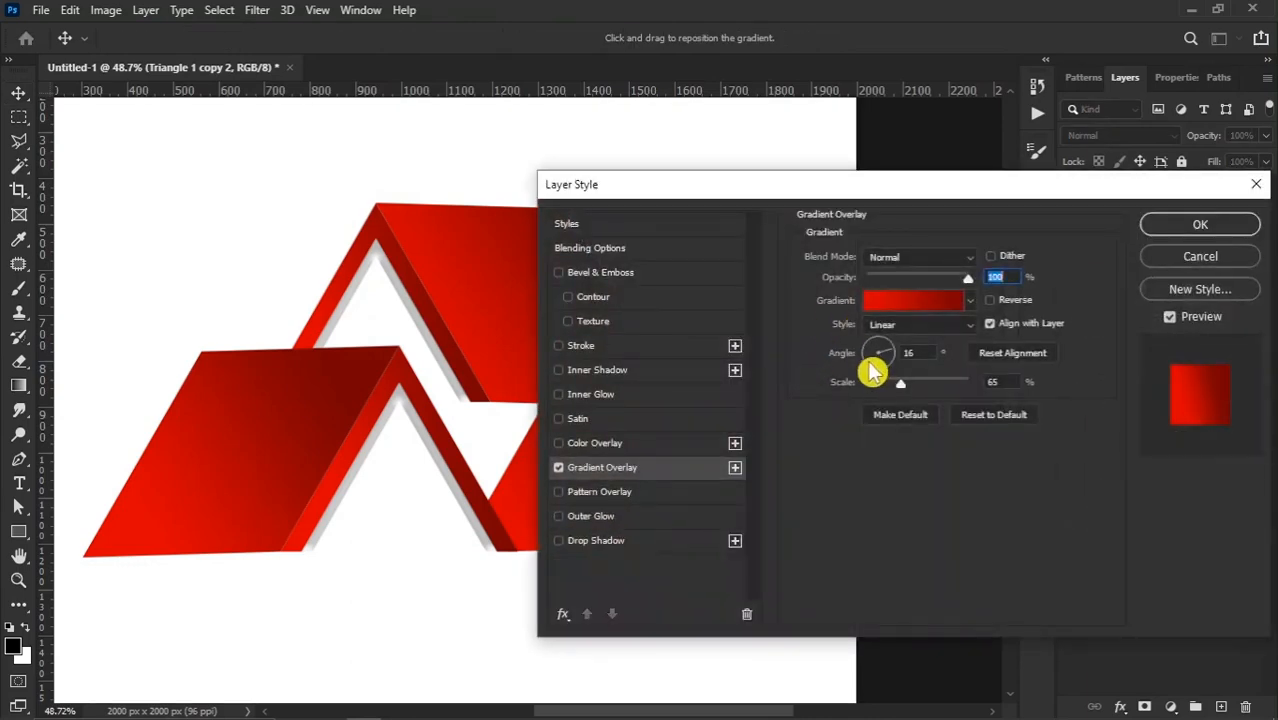
left_click(868, 362)
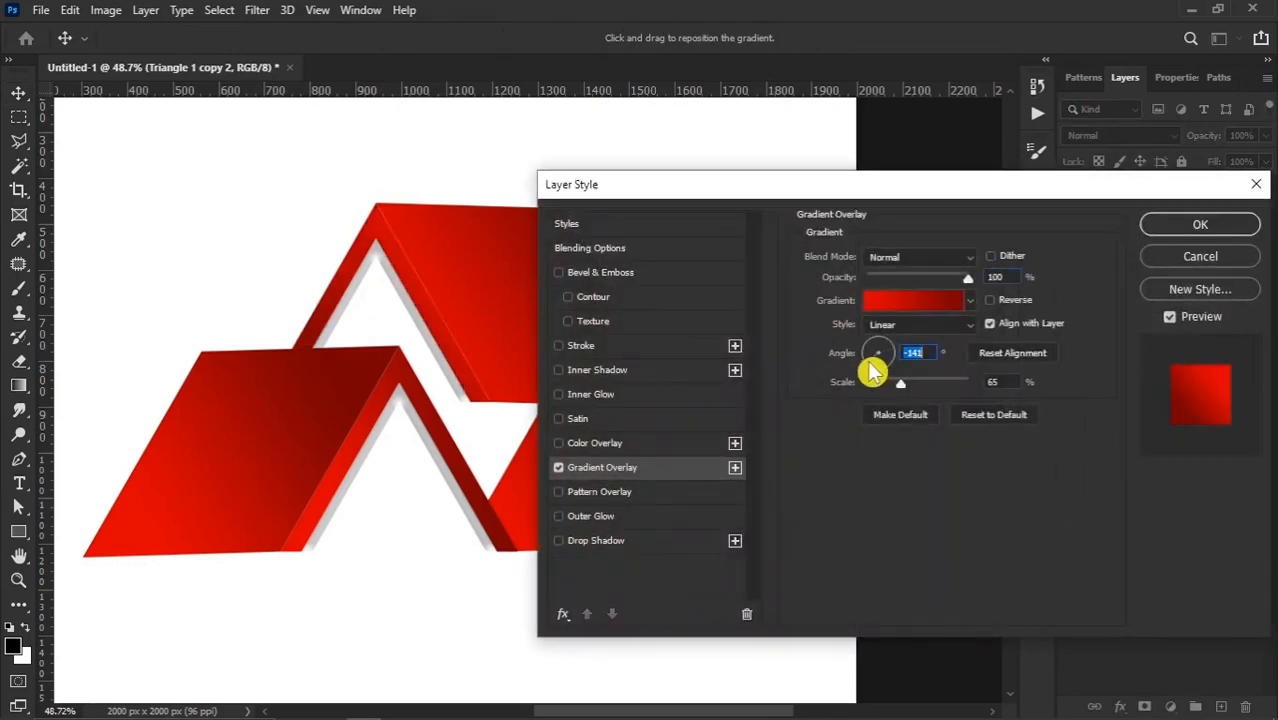
left_click(1200, 224)
Step: Set the Gradient Overlay angle of Rectangle 1 in the home1 copy 2 group to 132°
right_click(471, 308)
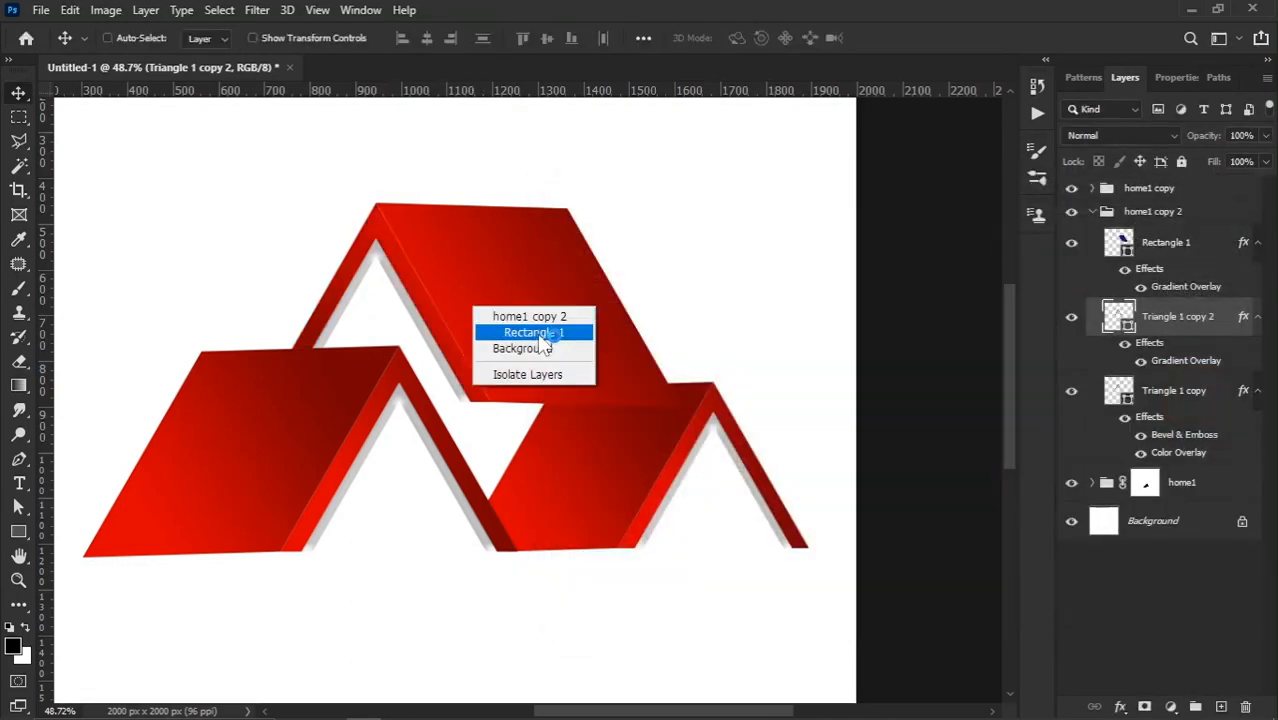
left_click(543, 336)
double_click(1186, 287)
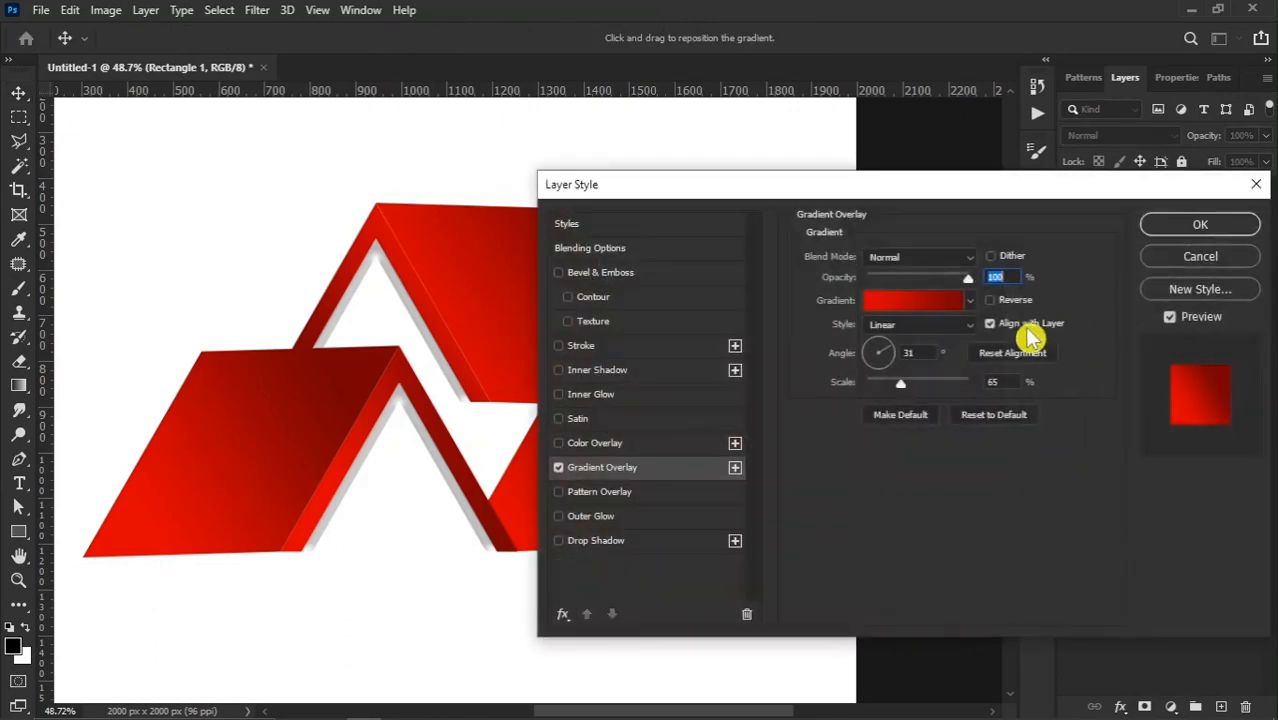
left_click(881, 360)
left_click_drag(762, 185, 856, 163)
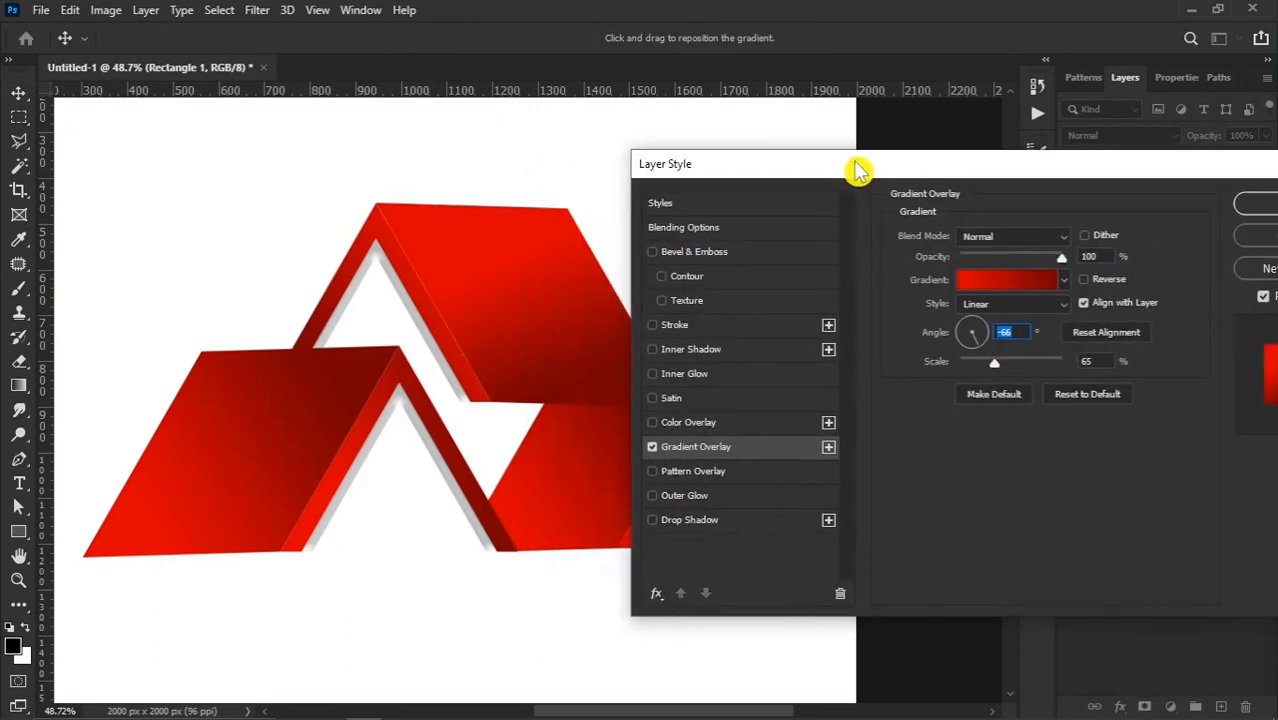
left_click(968, 334)
mouse_move(968, 334)
left_mouse_down()
mouse_move(976, 348)
mouse_move(964, 333)
left_mouse_up()
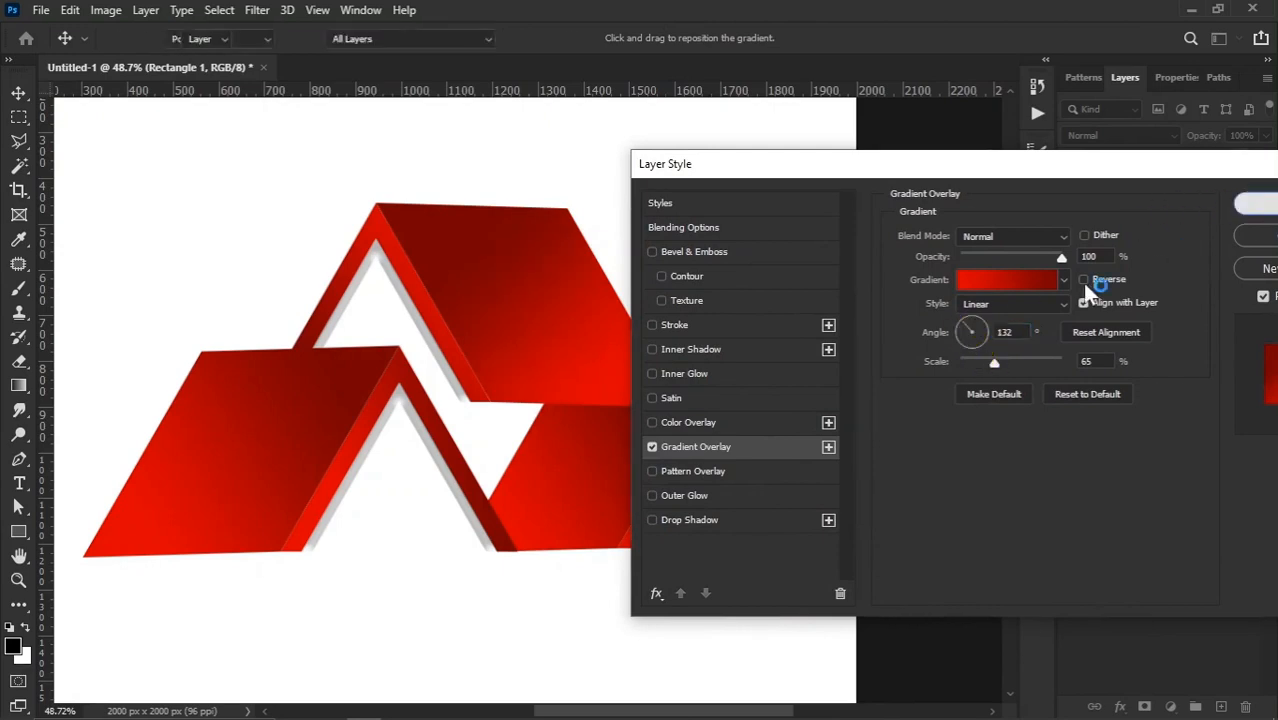
left_click(1262, 205)
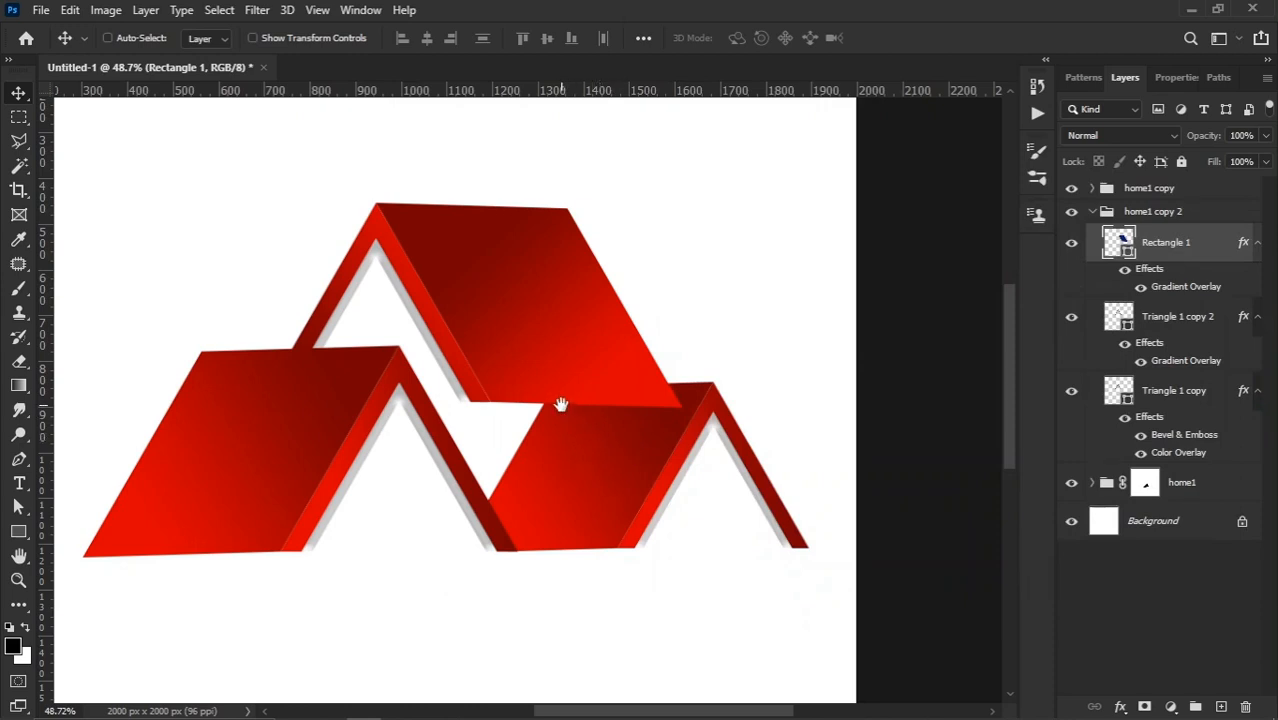
Step: Duplicate the home1 copy 2 group and move the copy up and left, away from the upper roof
left_click_drag(559, 403, 519, 420)
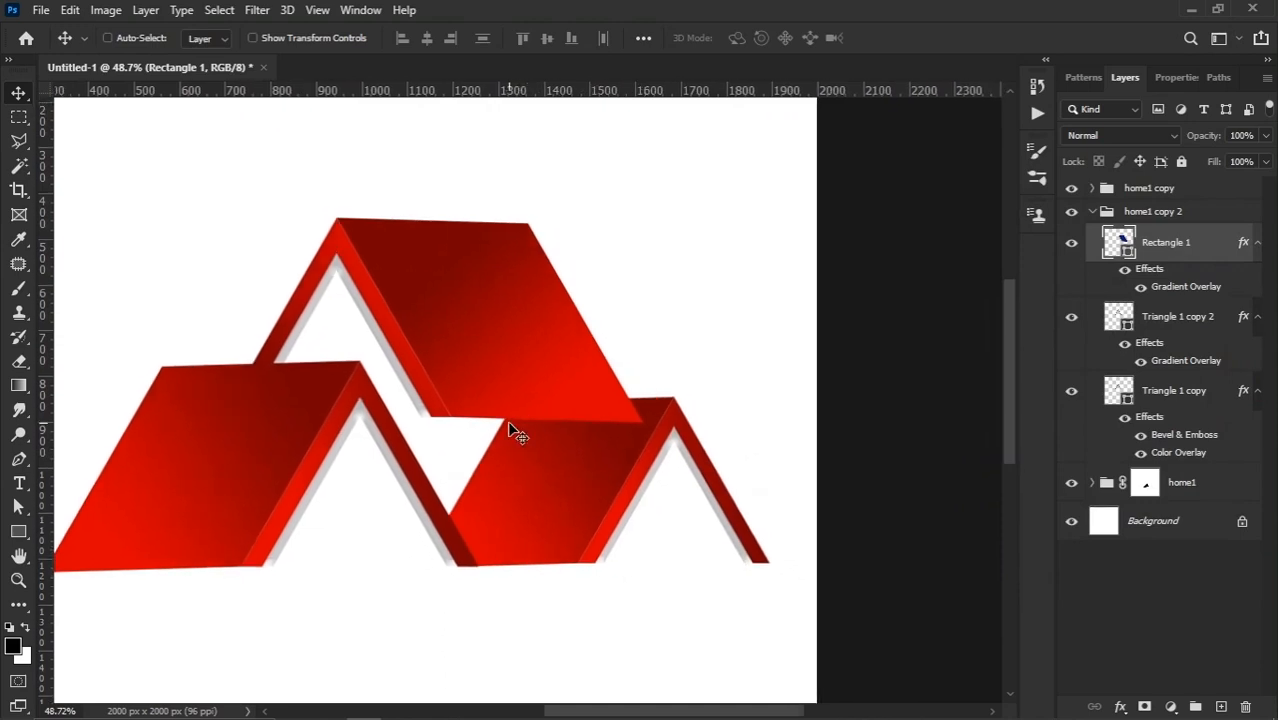
right_click(398, 340)
left_click(430, 352)
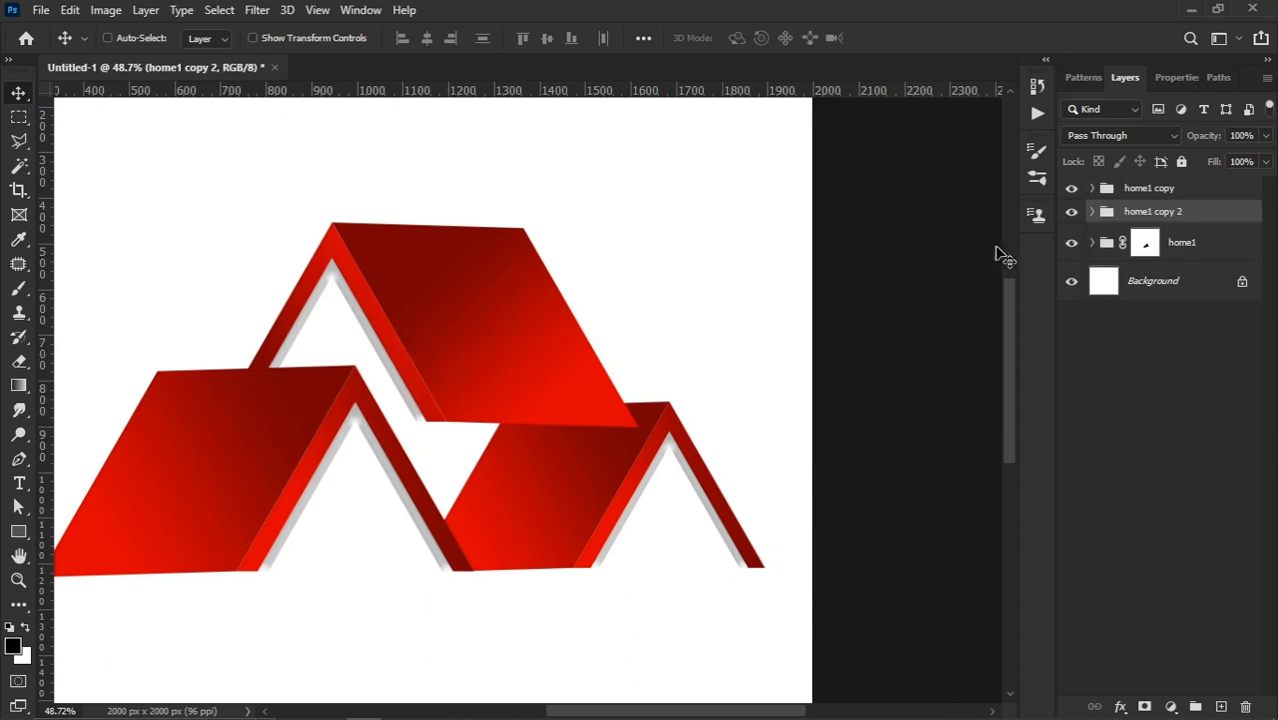
left_click(1070, 212)
left_click_drag(1203, 218, 1220, 705)
left_click_drag(448, 362, 272, 266)
key("space")
left_click_drag(287, 310, 362, 322)
Step: Flip home1 copy 3 horizontally, scale it to 46.88% and move it onto the upper roof's slope
key("ctrl+t")
right_click(360, 244)
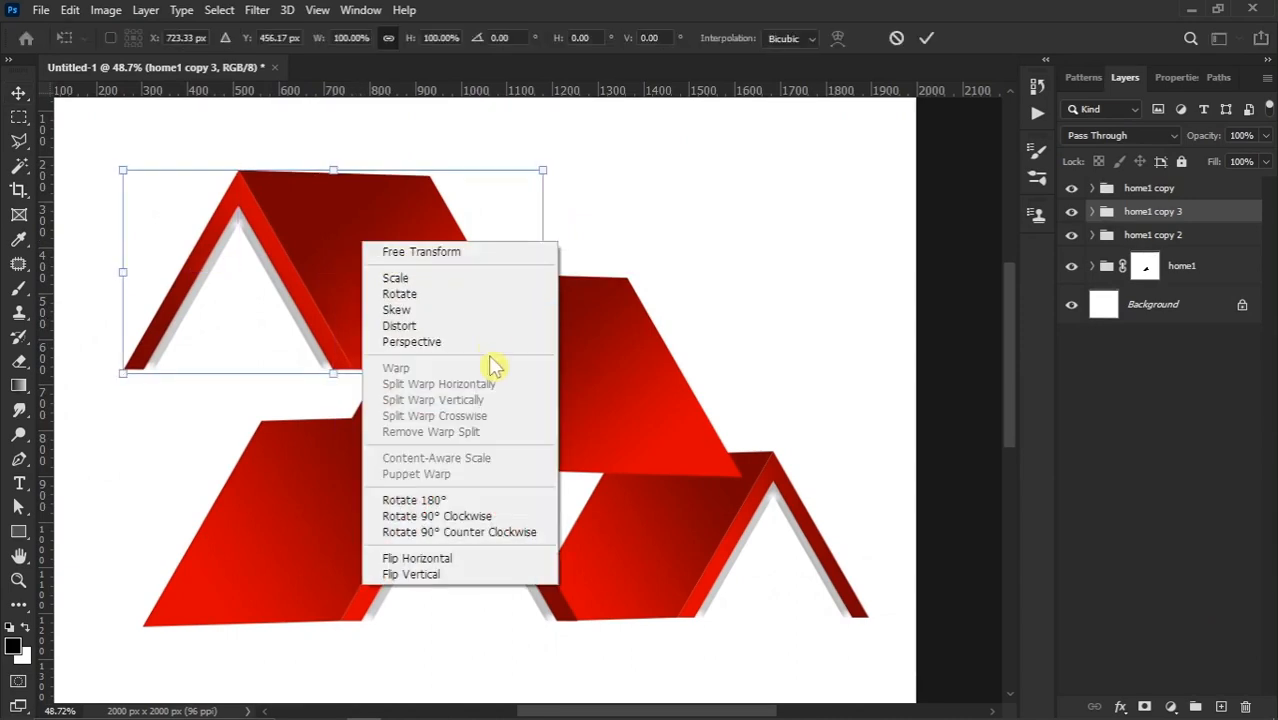
left_click(420, 558)
left_click_drag(543, 170, 333, 305)
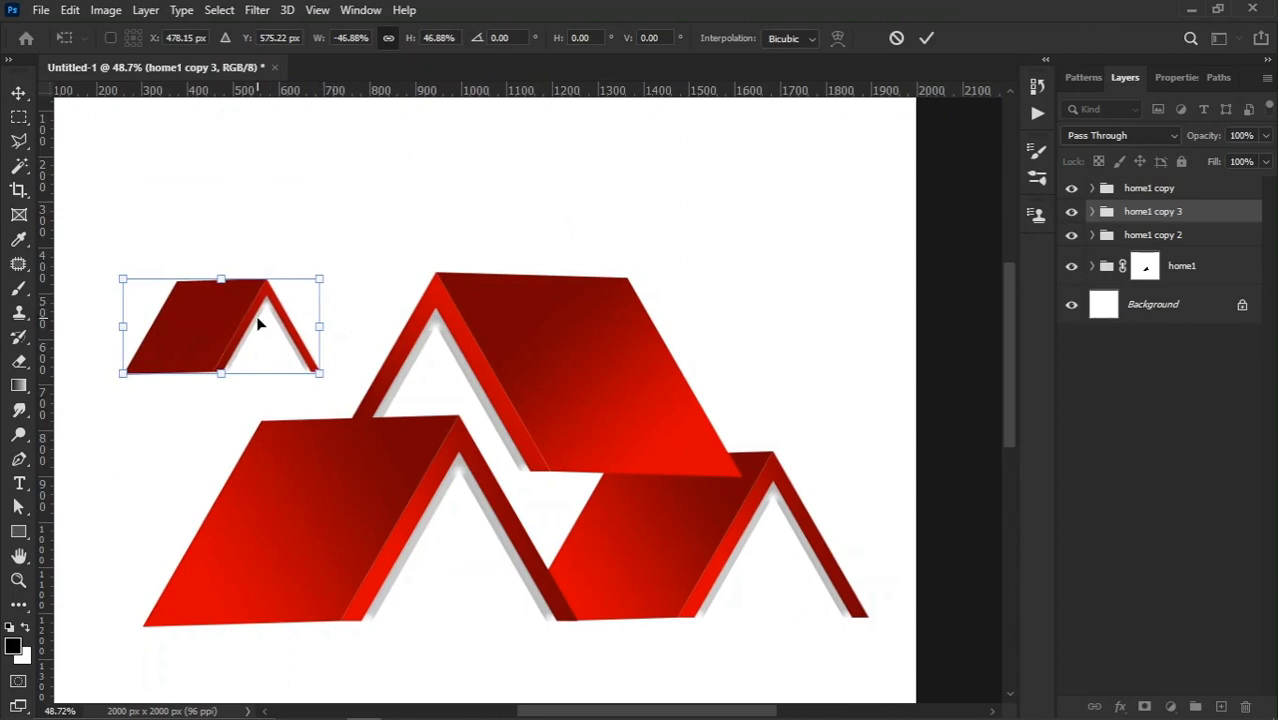
left_click_drag(259, 322, 619, 353)
scroll(660, 382, "up", 3)
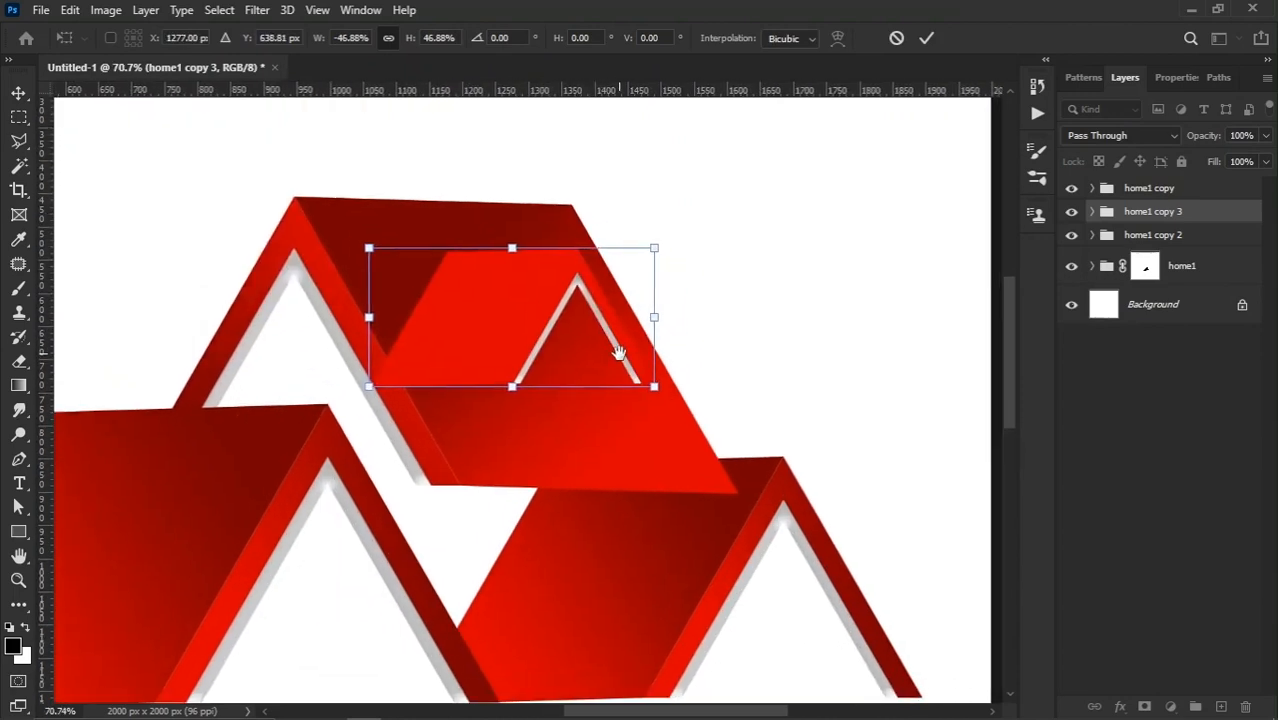
scroll(598, 334, "up", 2)
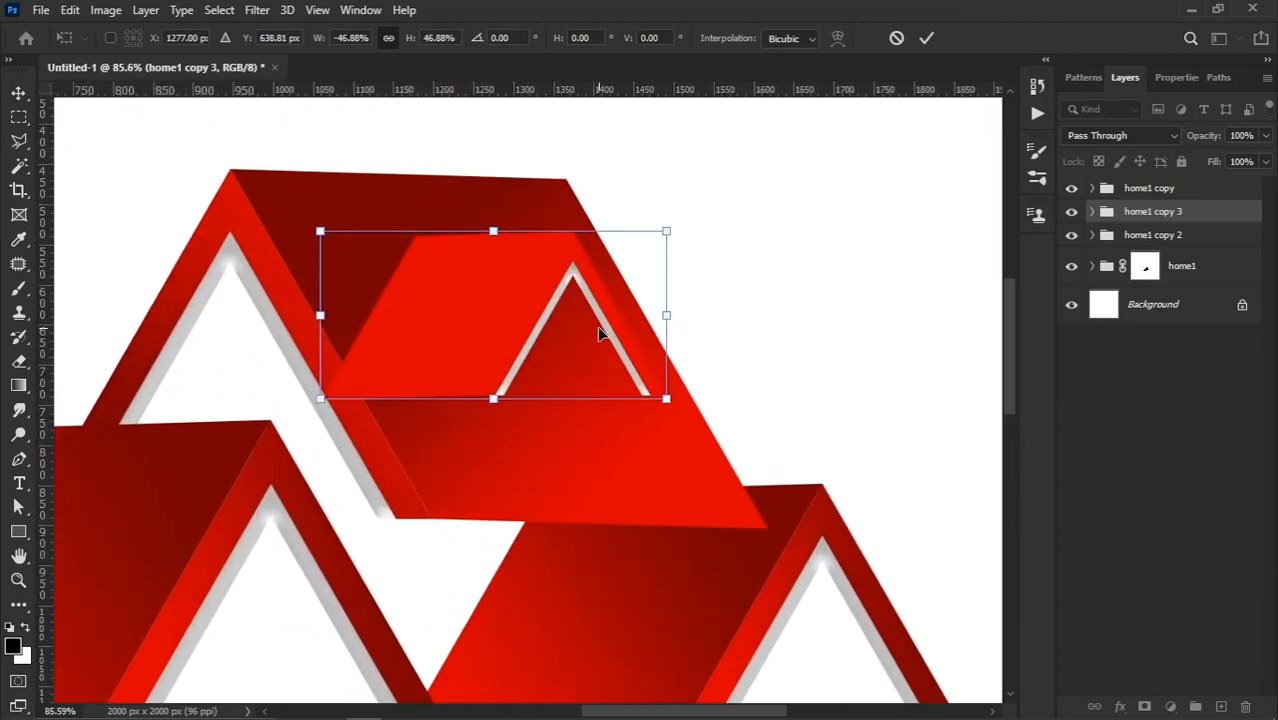
scroll(600, 335, "up", 1)
Step: Scale home1 copy 3 down to 26.24% and position it as a dormer on the upper roof's slope near its outer edge
left_click_drag(679, 226, 566, 282)
left_click_drag(482, 350, 542, 310)
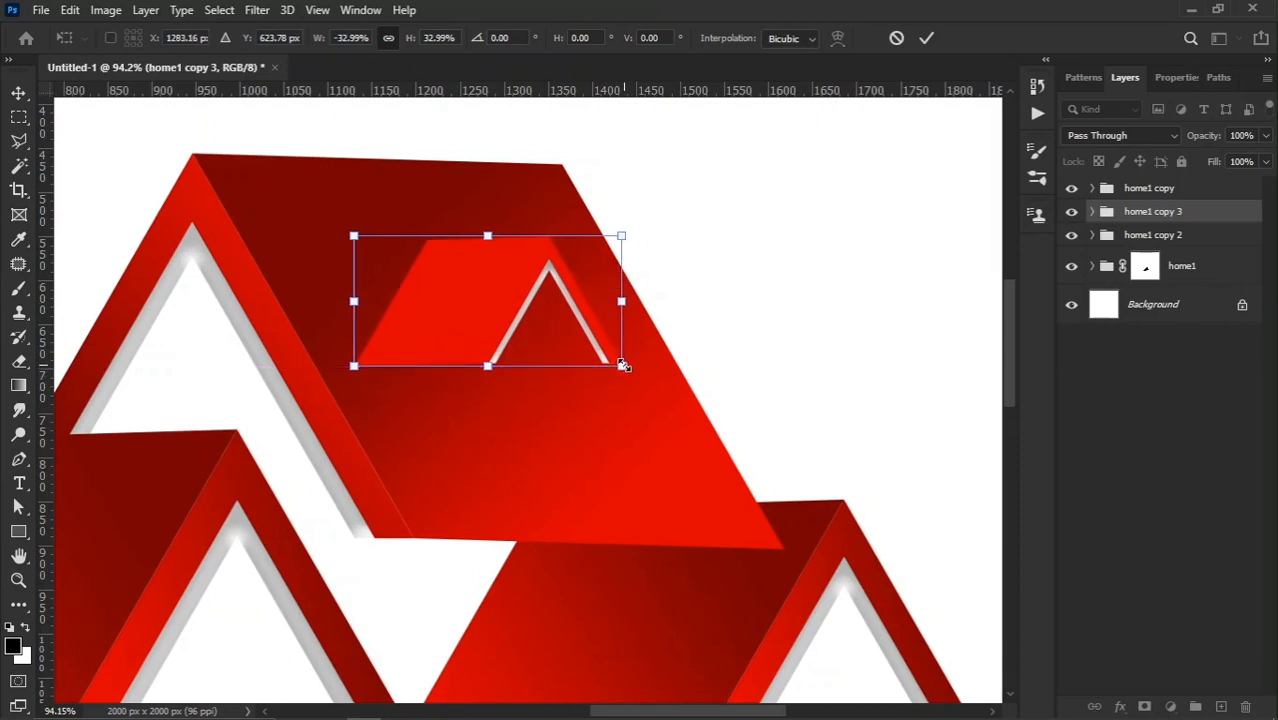
left_click_drag(621, 365, 536, 320)
left_click_drag(480, 290, 525, 326)
left_click_drag(587, 271, 615, 260)
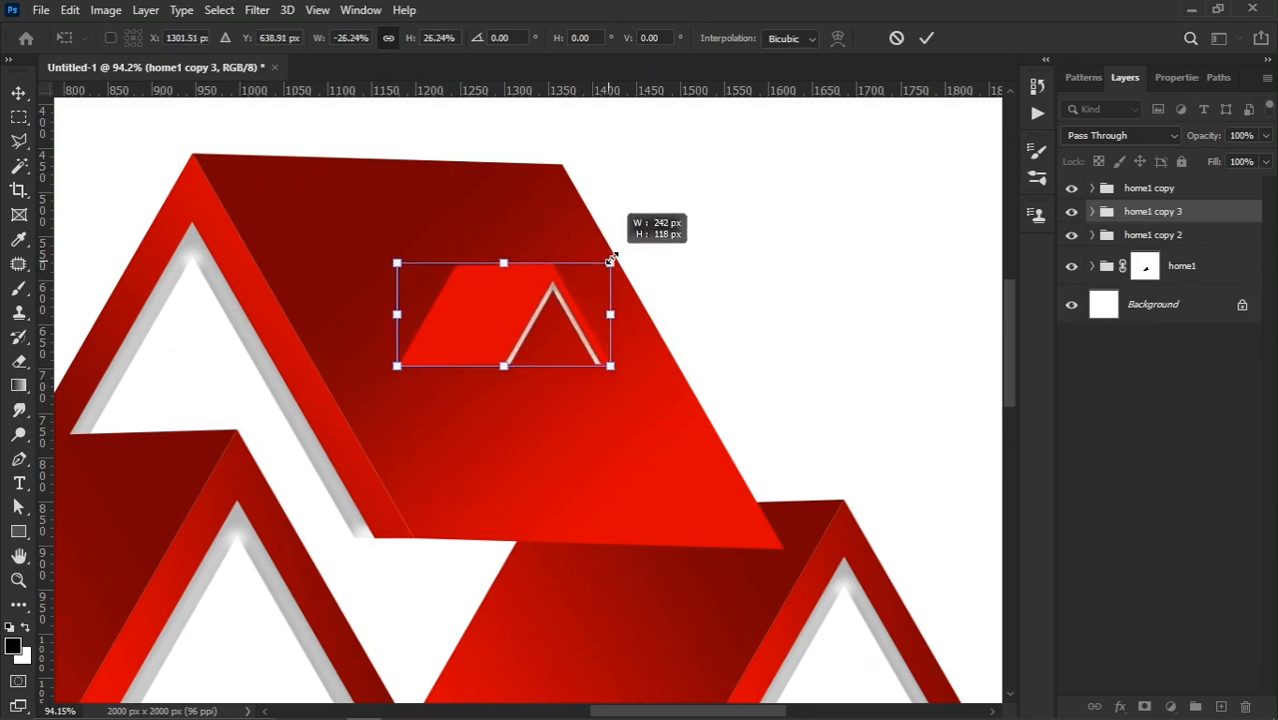
left_click_drag(526, 332, 535, 344)
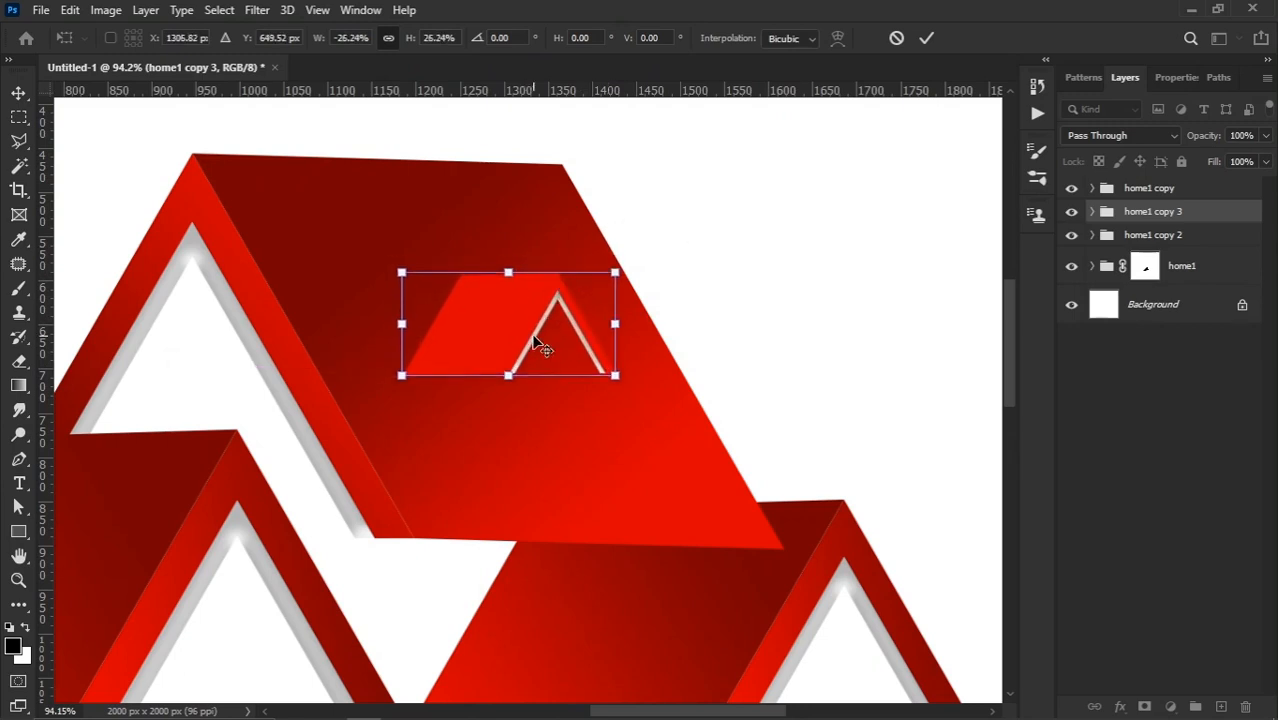
key("Return")
Step: Review the Gradient Overlay settings of Rectangle 1 in the home1 copy 3 group
left_click(531, 344)
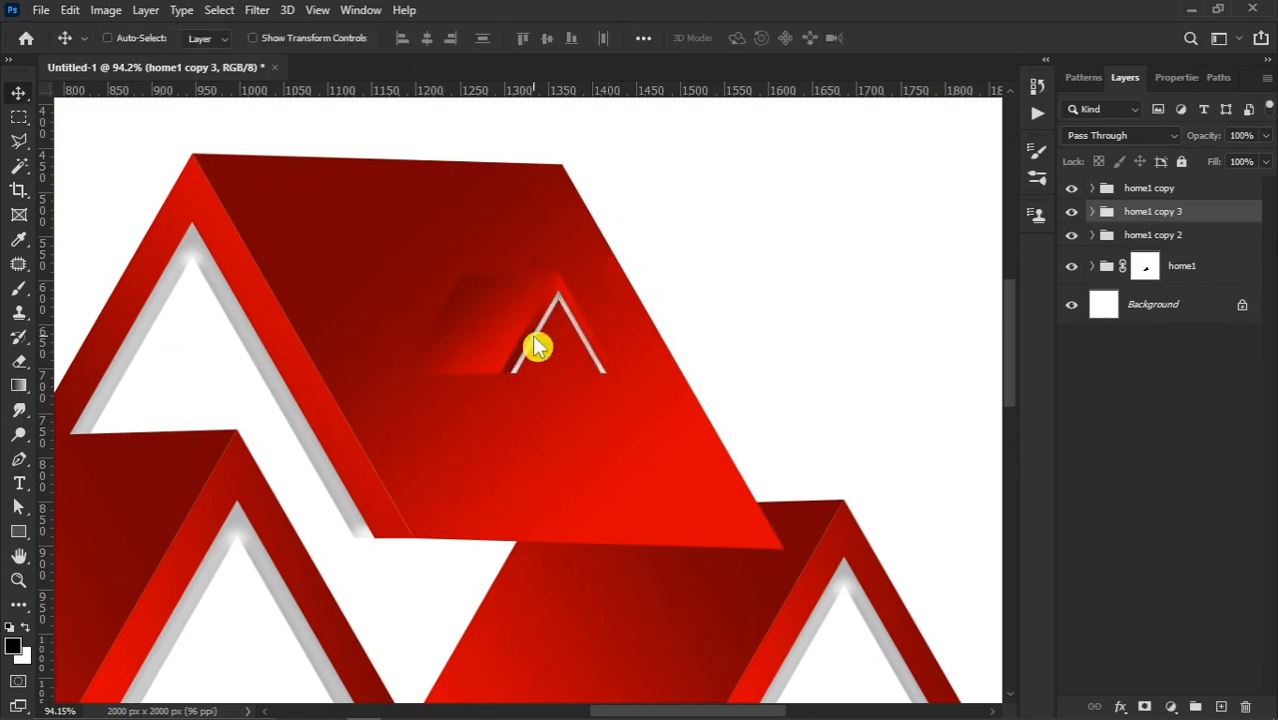
right_click(487, 309)
left_click(596, 337)
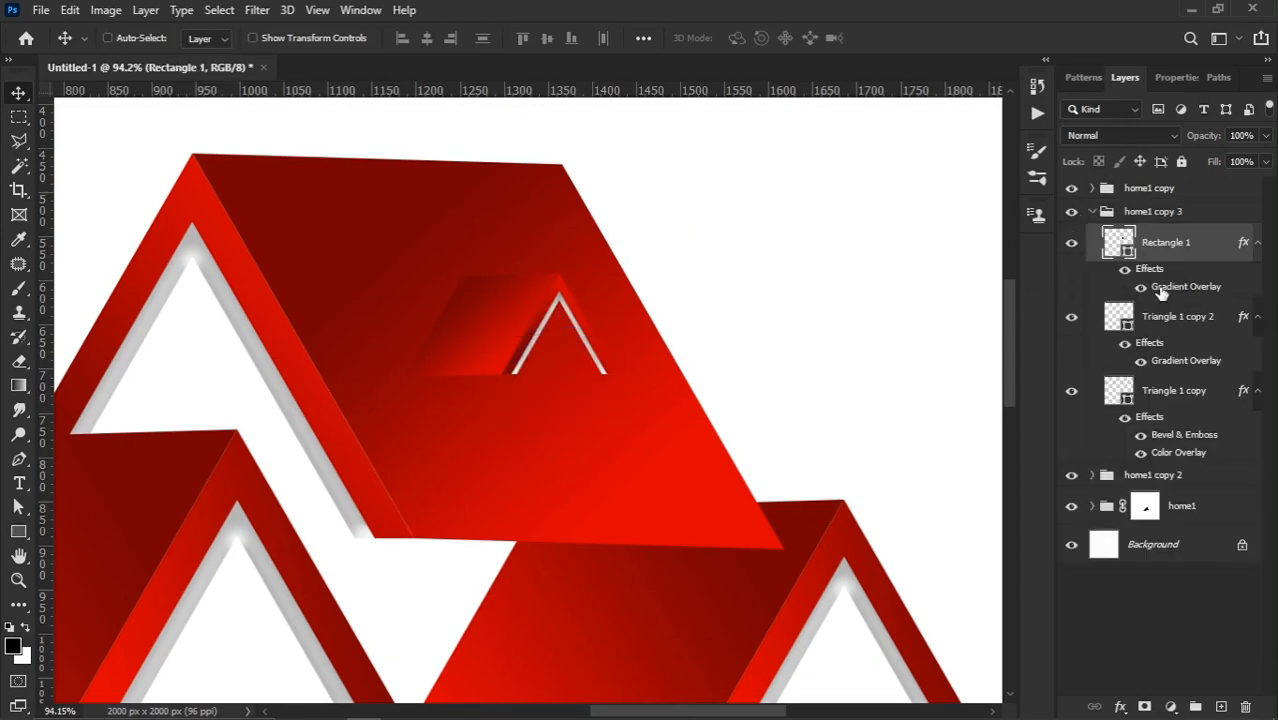
left_click_drag(798, 169, 911, 180)
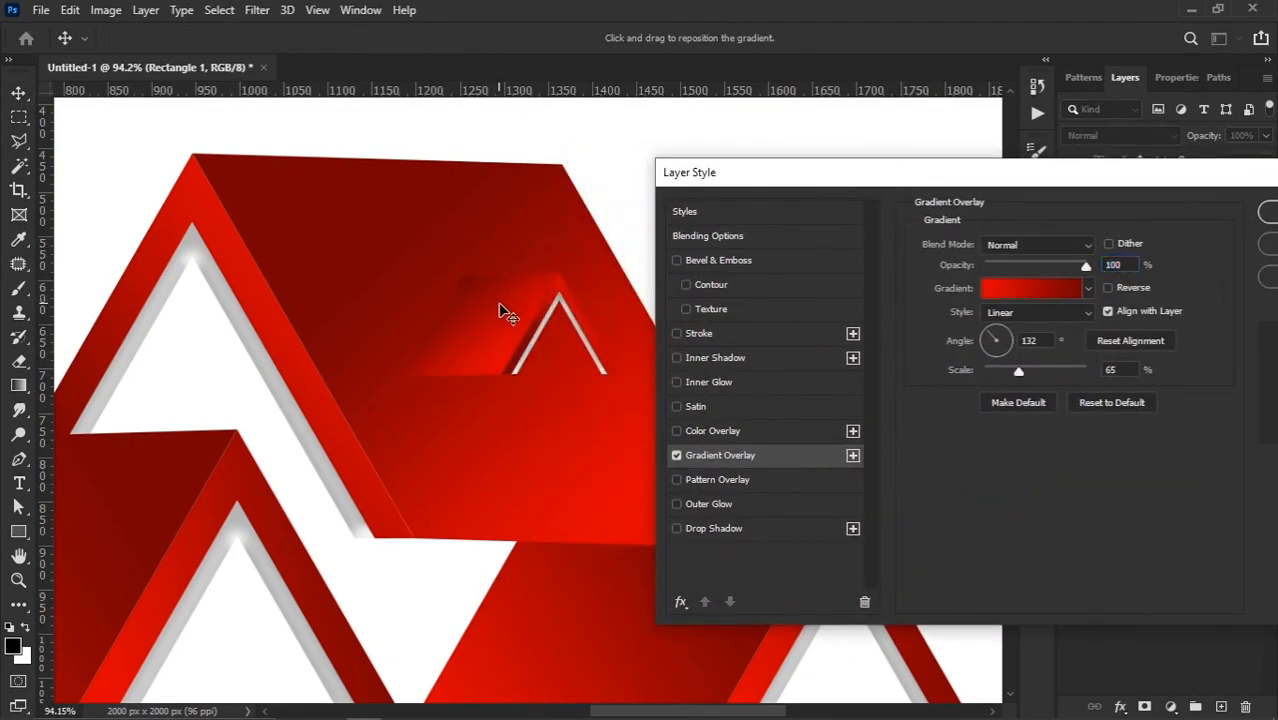
left_click_drag(930, 188, 867, 214)
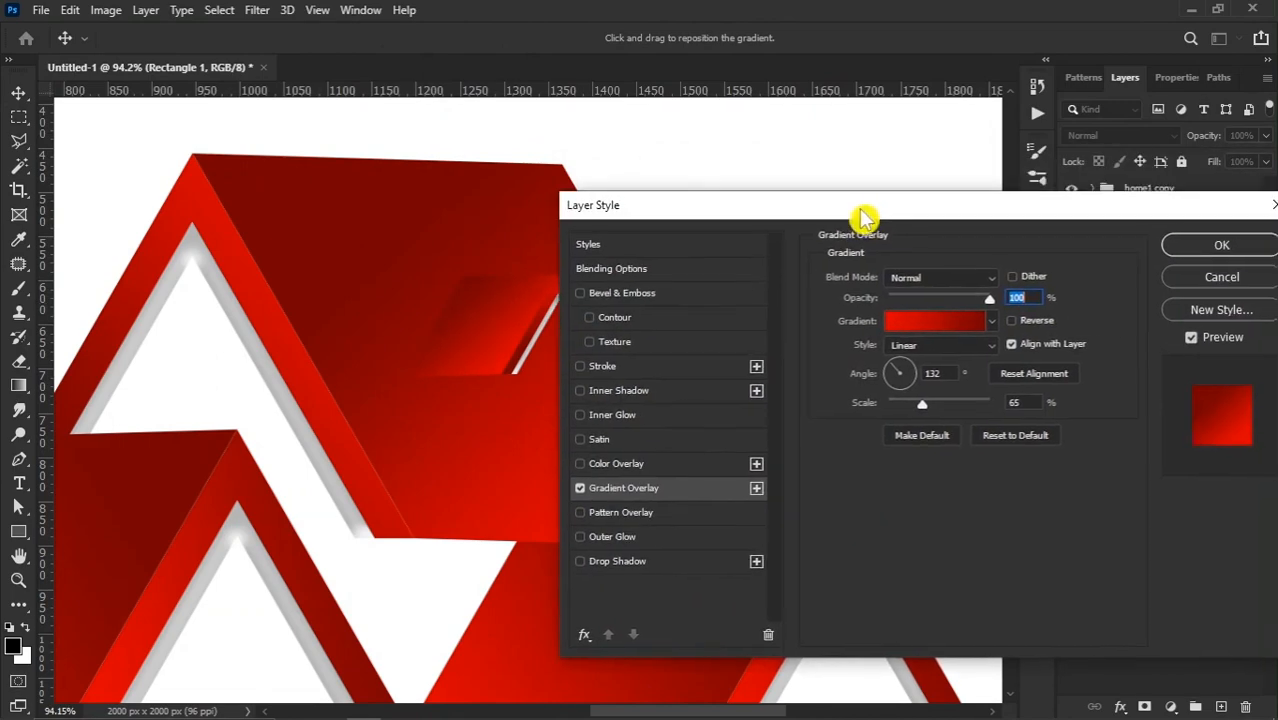
left_click(1193, 247)
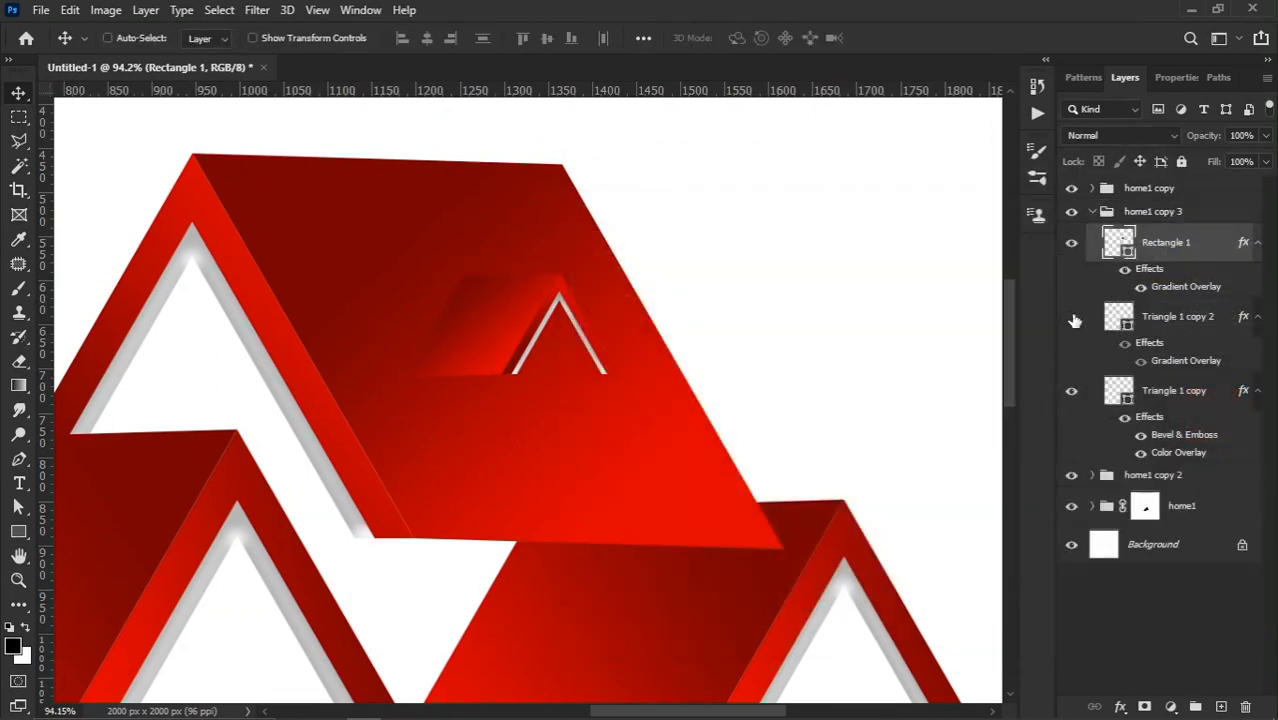
Step: Turn off the Gradient Overlay of Triangle 1 copy 2 in home1 copy 3 and fill the shape with very dark red
left_click(1074, 320)
left_click(1141, 360)
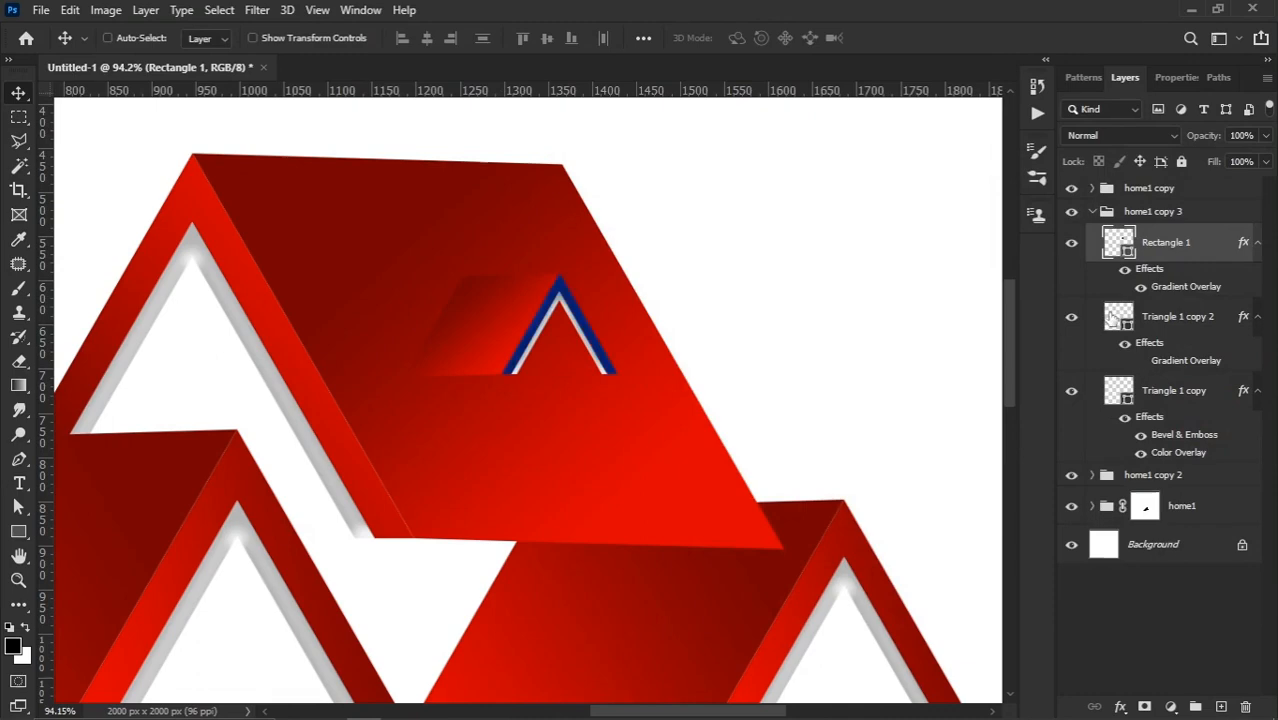
double_click(1118, 316)
left_click_drag(932, 419, 755, 600)
left_click(365, 246)
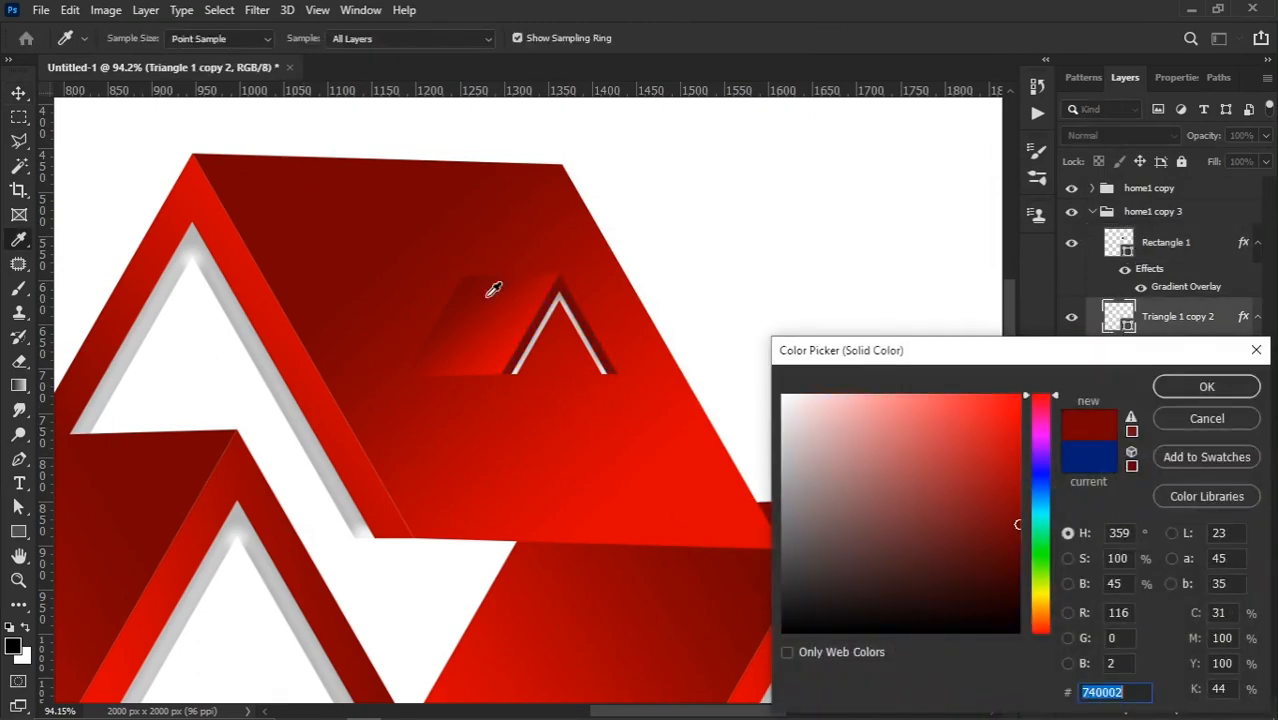
left_click_drag(1012, 560, 1007, 581)
left_click(1195, 393)
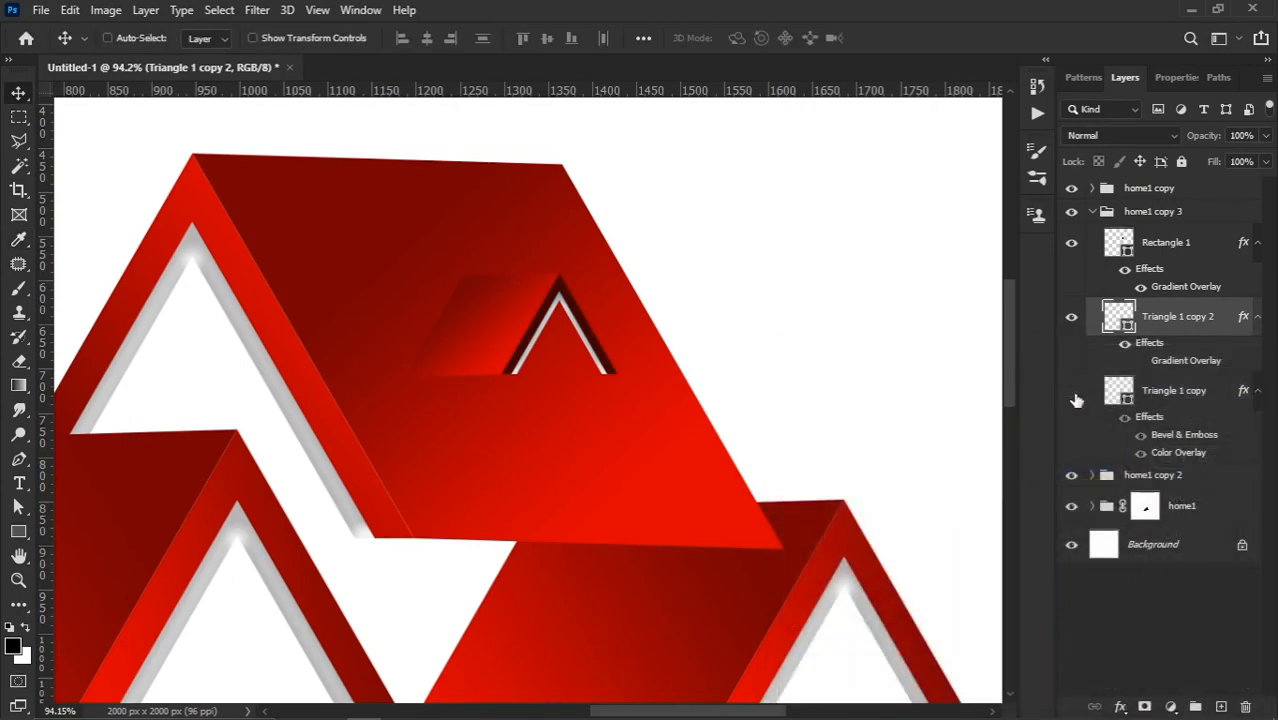
Step: Hide Triangle 1 copy in home1 copy 3 and draw a 131 × 71 px rectangle directly beneath the dark dormer gable, spanning its full width
left_click(1074, 396)
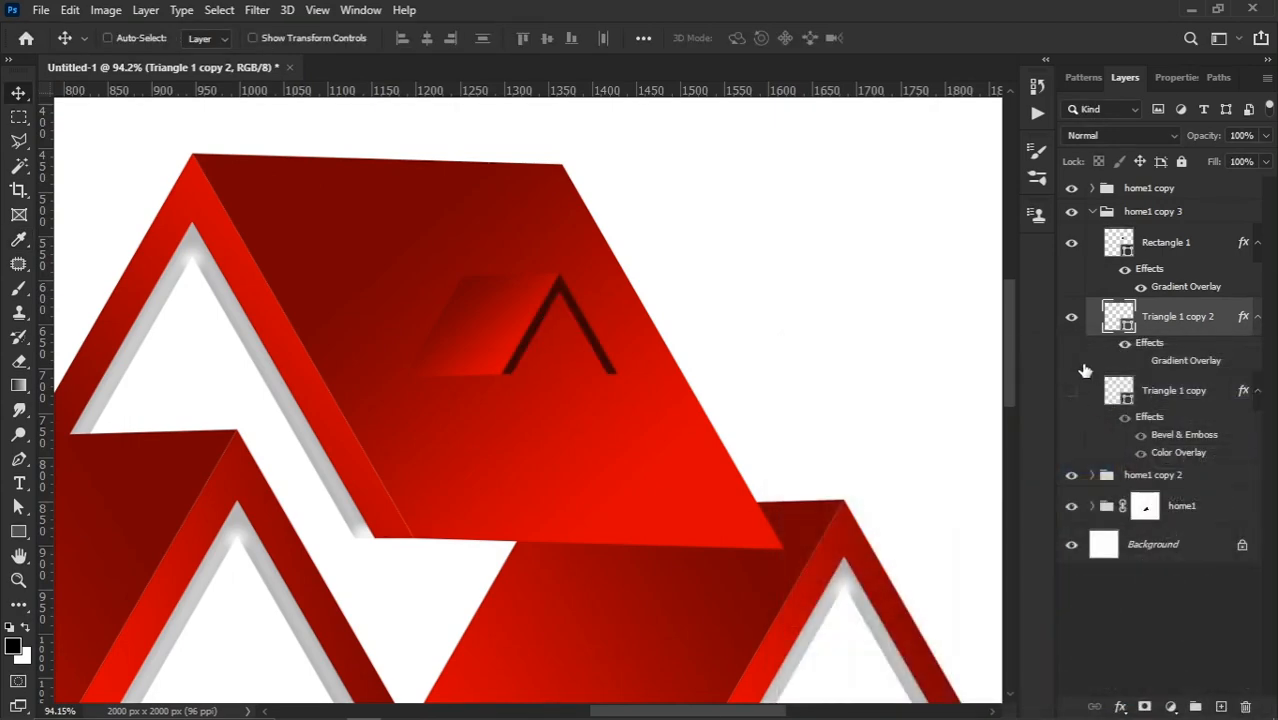
left_click(1170, 397)
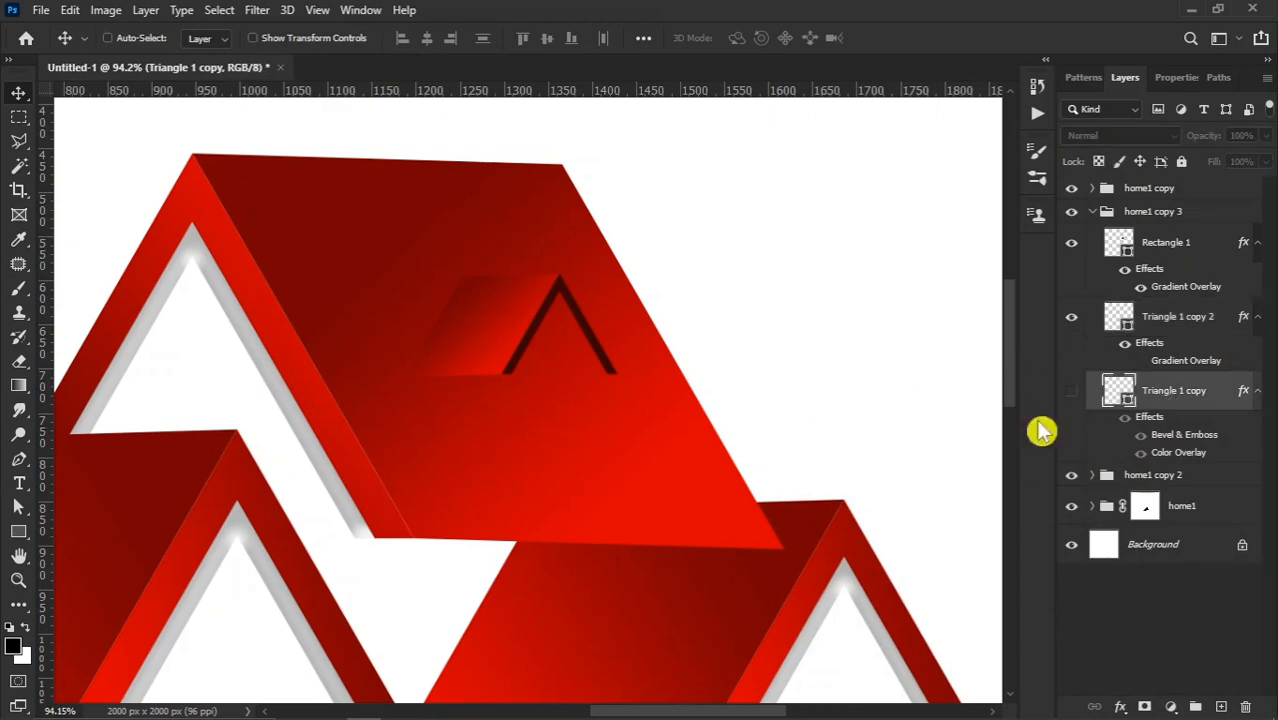
left_click(18, 531)
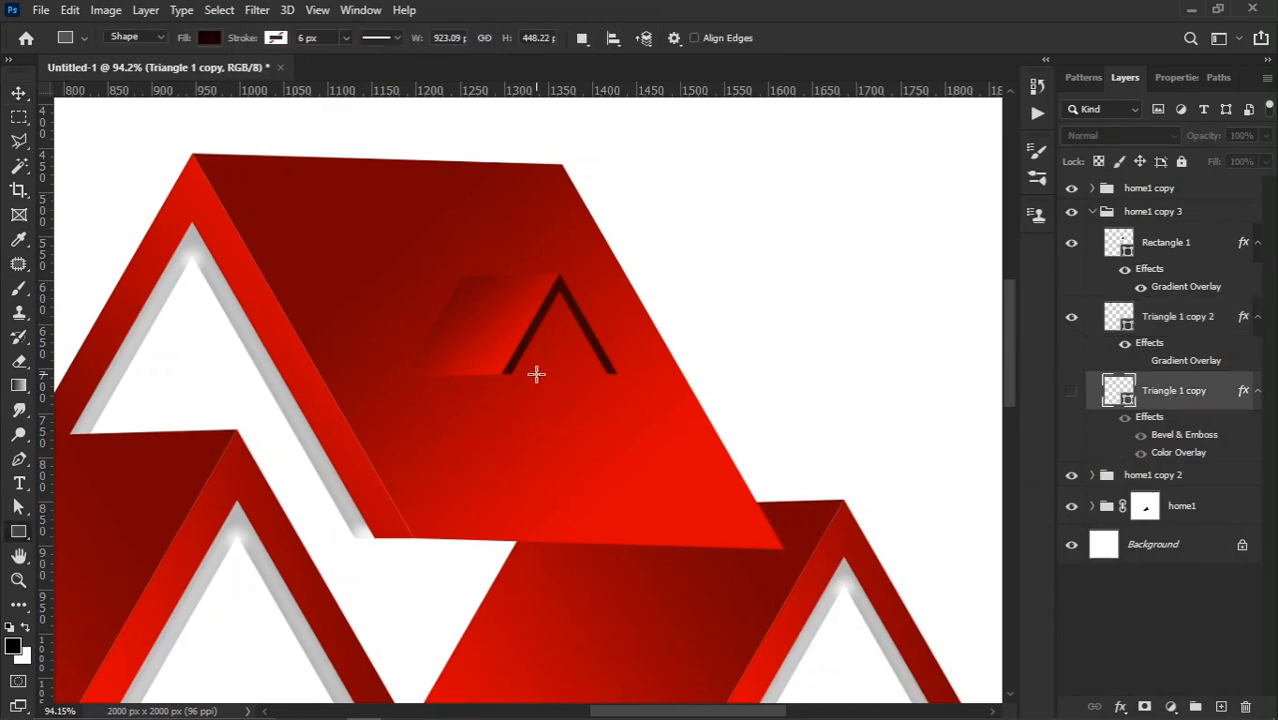
scroll(536, 374, "up", 3)
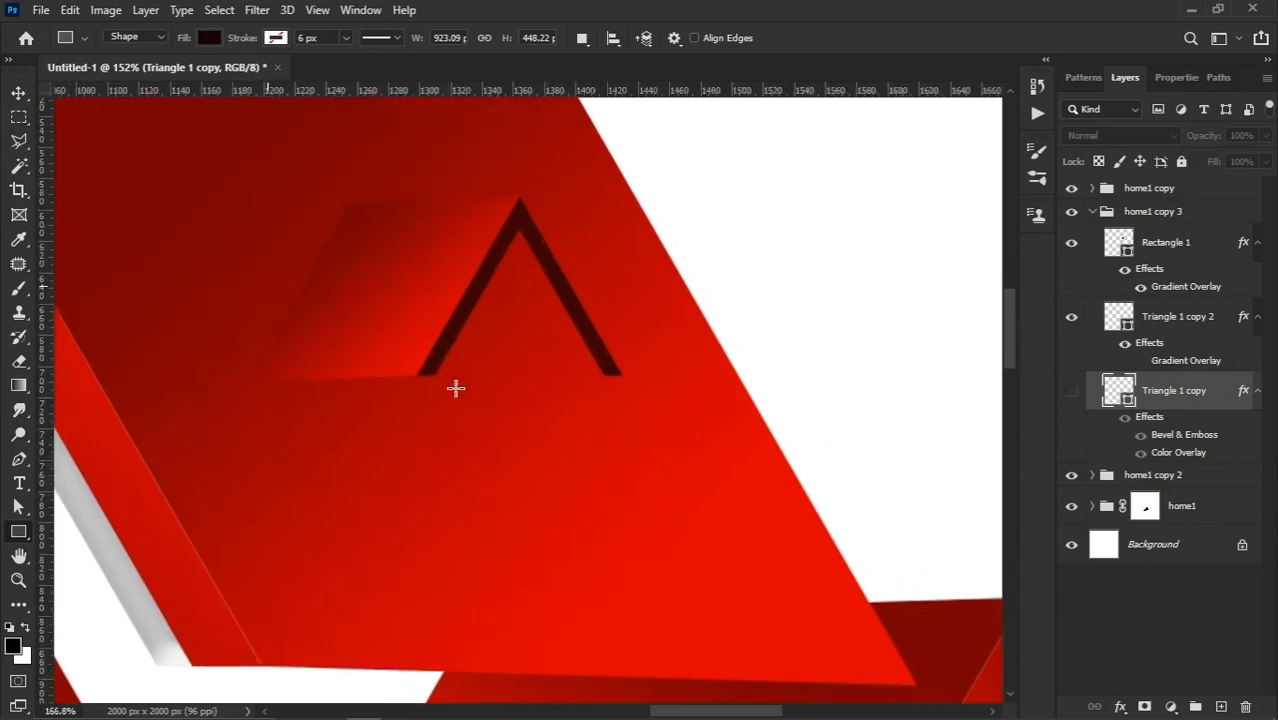
scroll(450, 383, "up", 3)
scroll(420, 374, "down", 1)
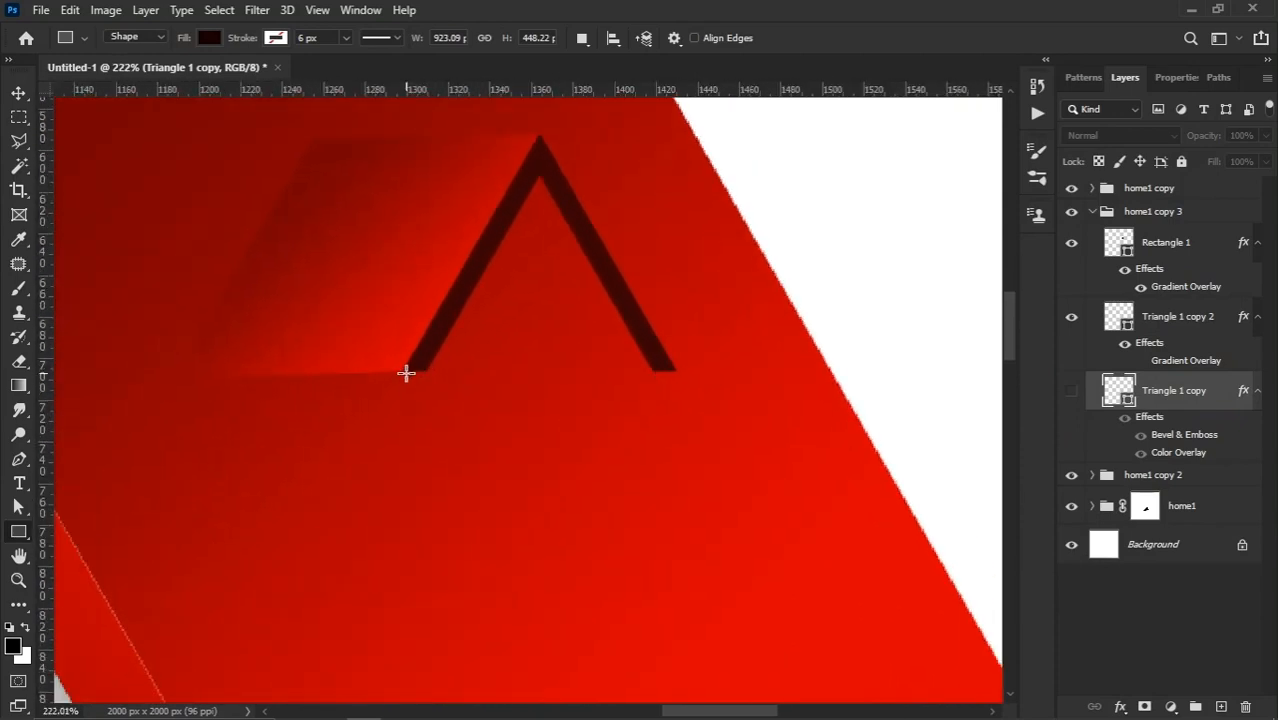
left_click_drag(405, 369, 674, 512)
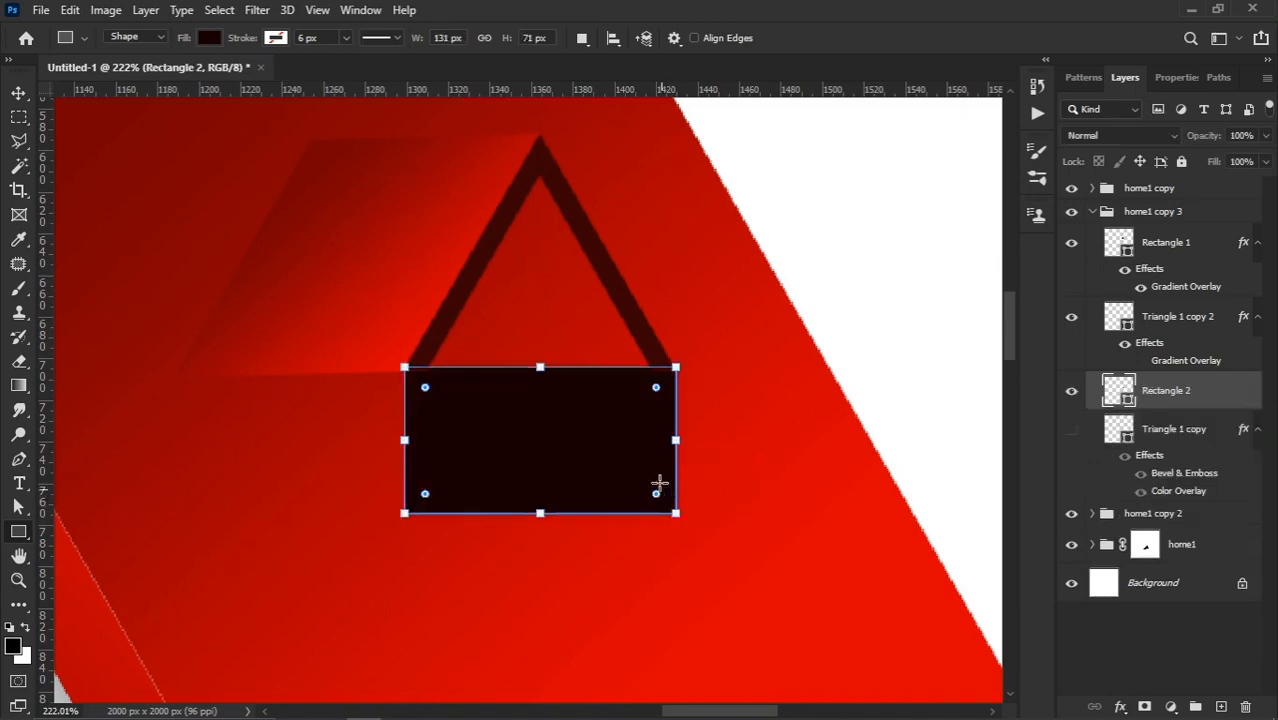
Step: Change the fill of Rectangle 2 to white
left_click(208, 38)
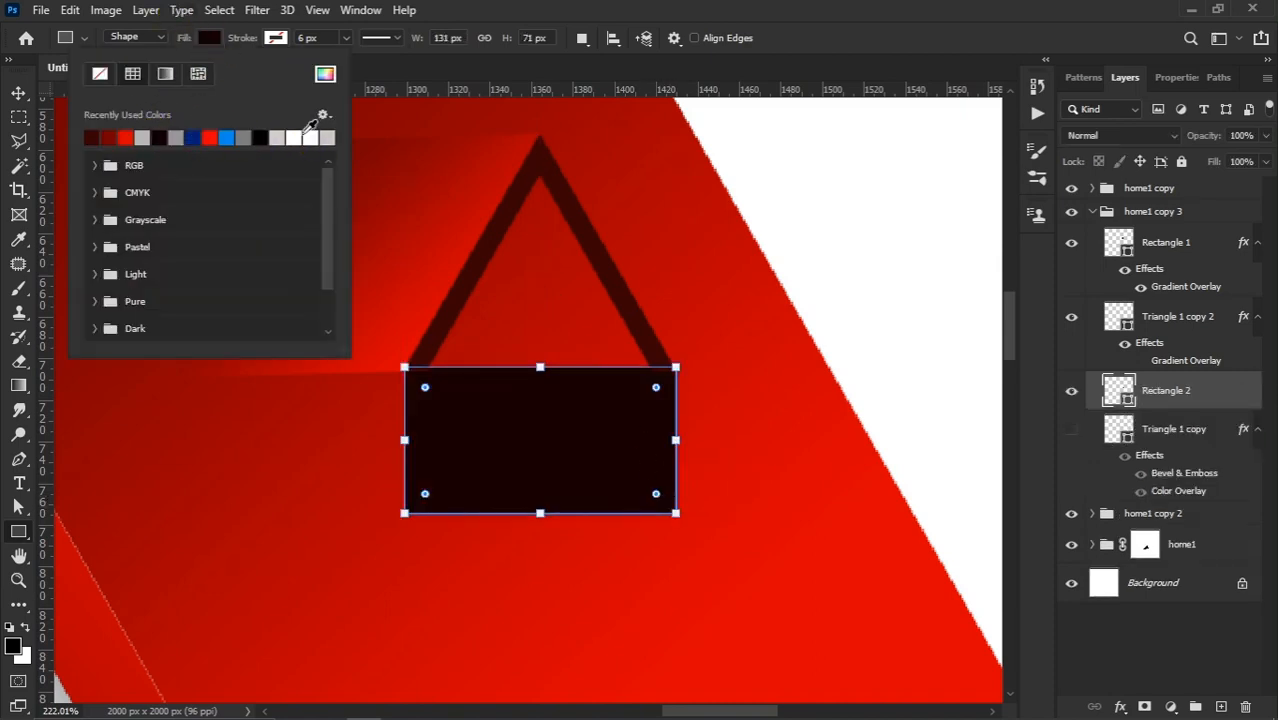
left_click(300, 136)
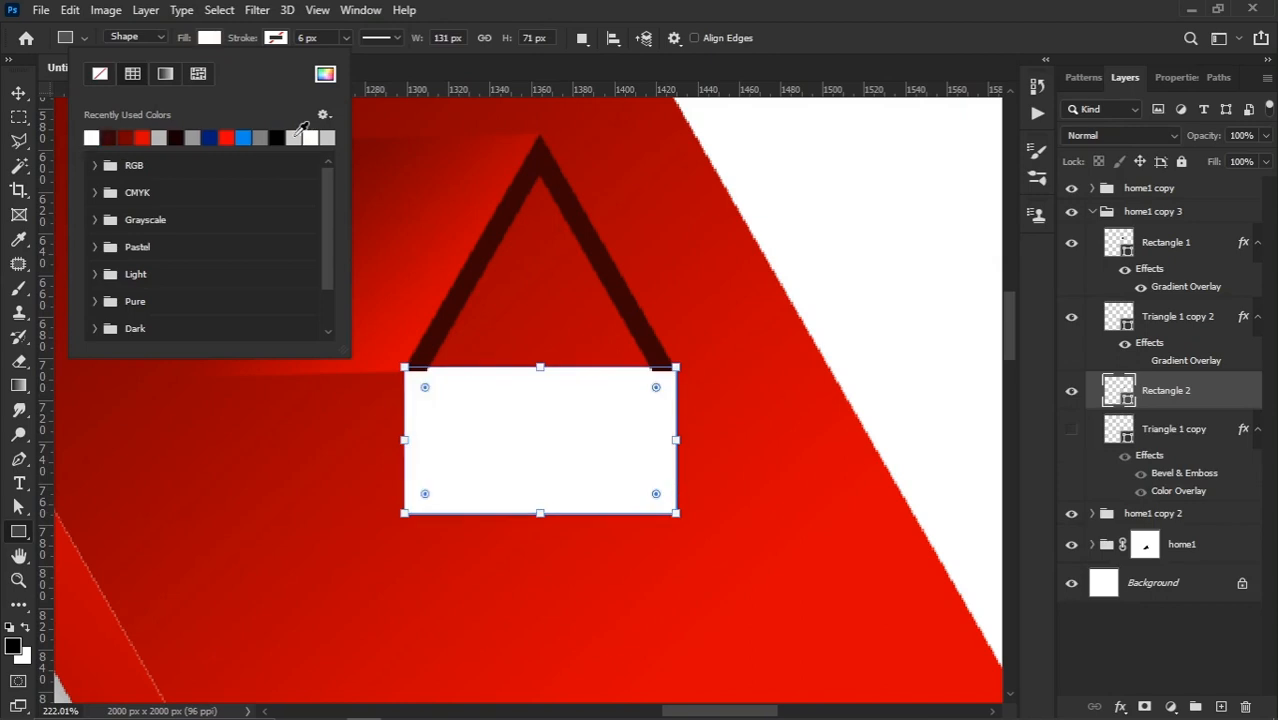
left_click(18, 92)
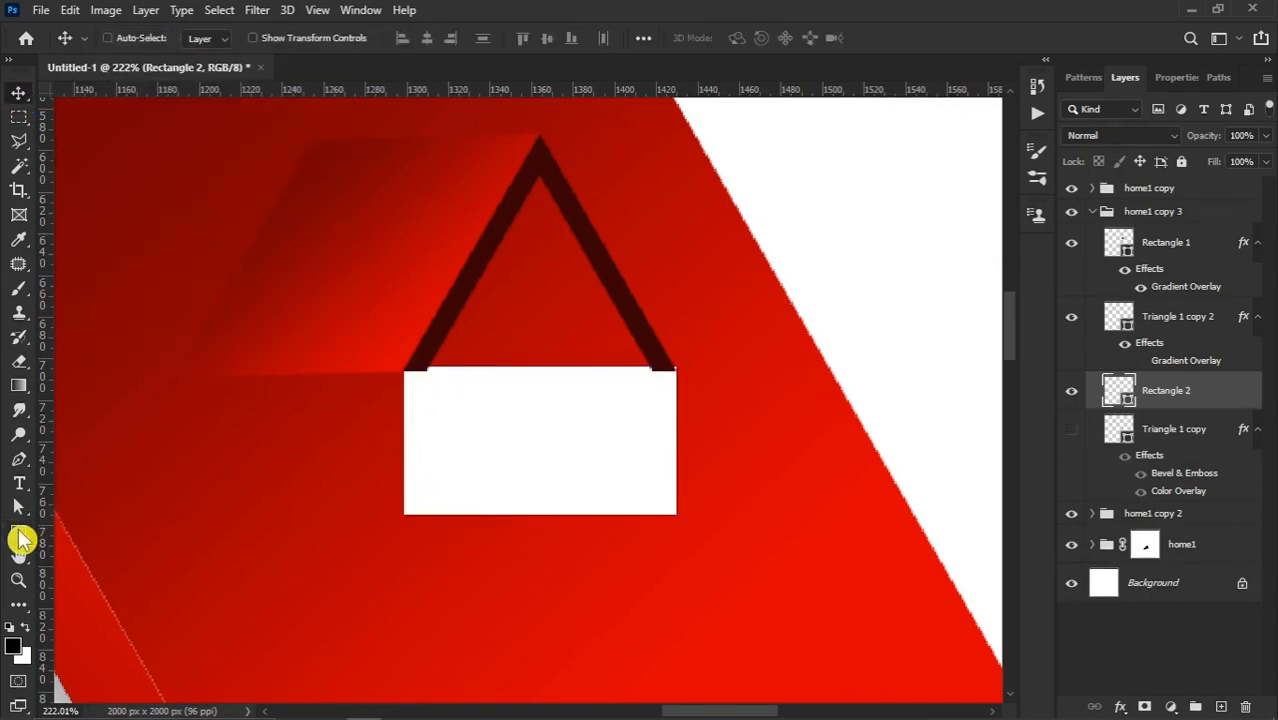
Step: Add a corner anchor point midway along Rectangle 2's top edge and raise it into the gable's peak, making the shape 170 px high
left_click(22, 461)
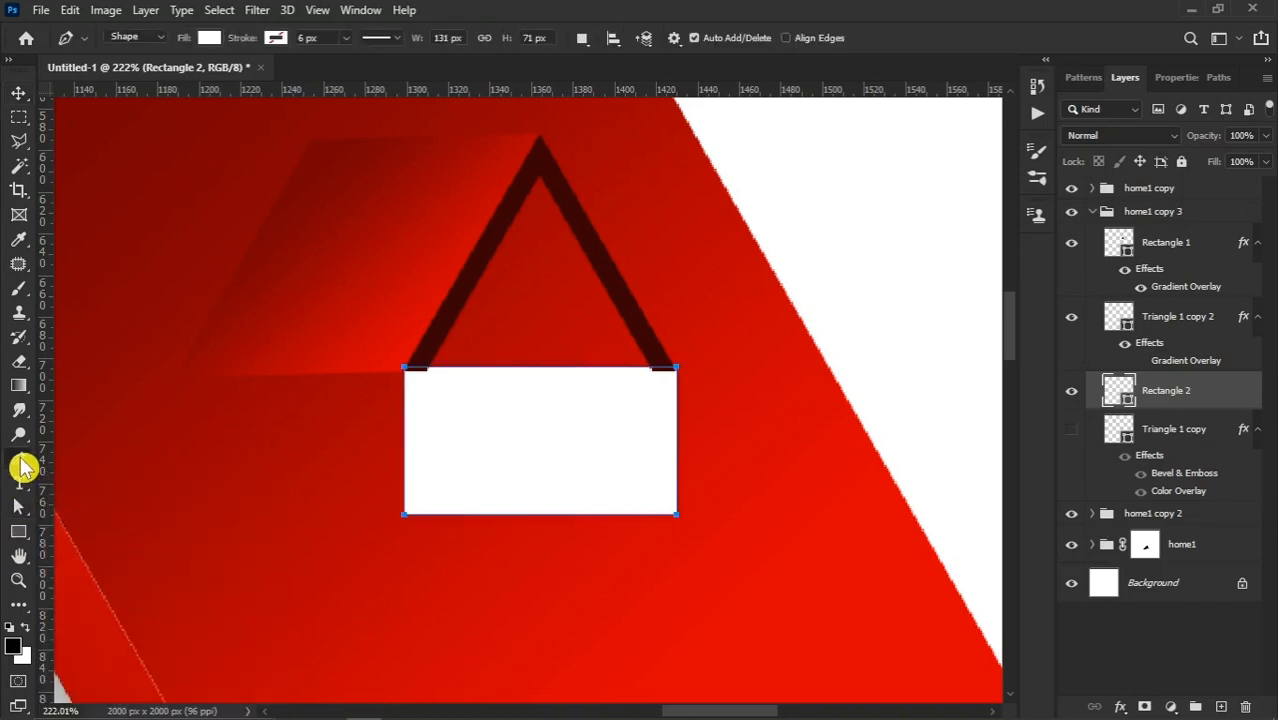
left_click(77, 461)
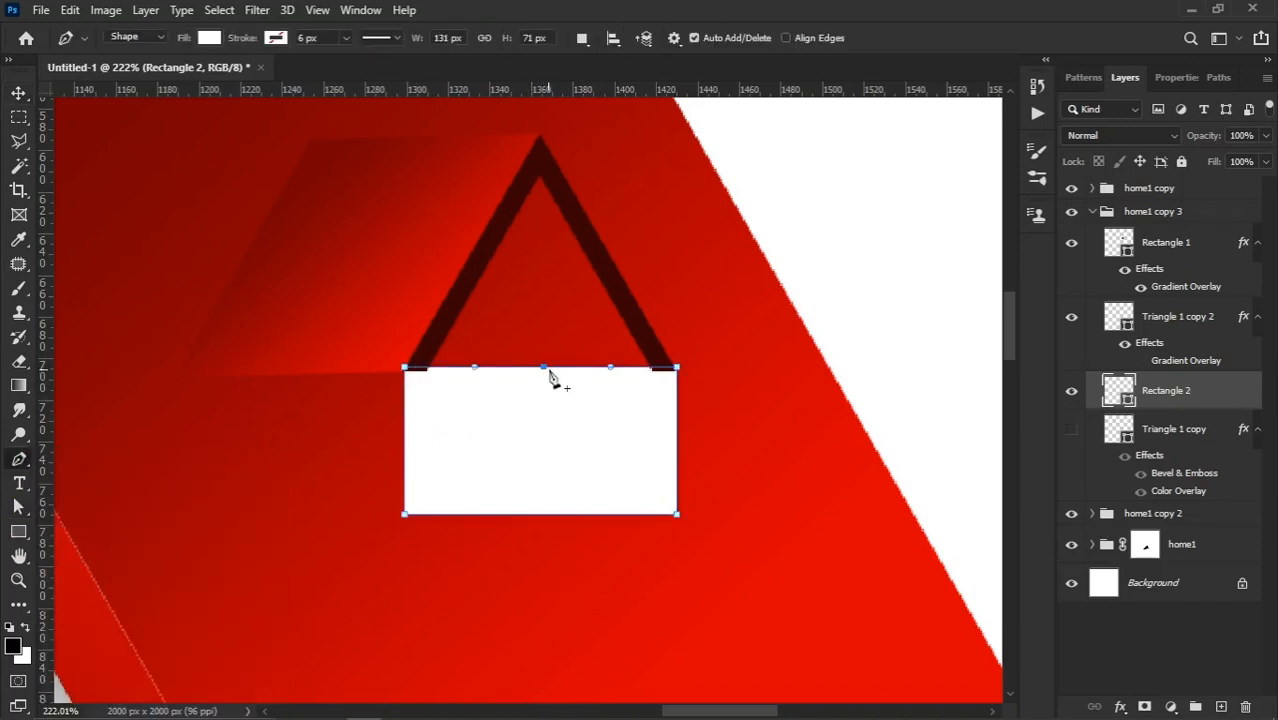
left_click(20, 461)
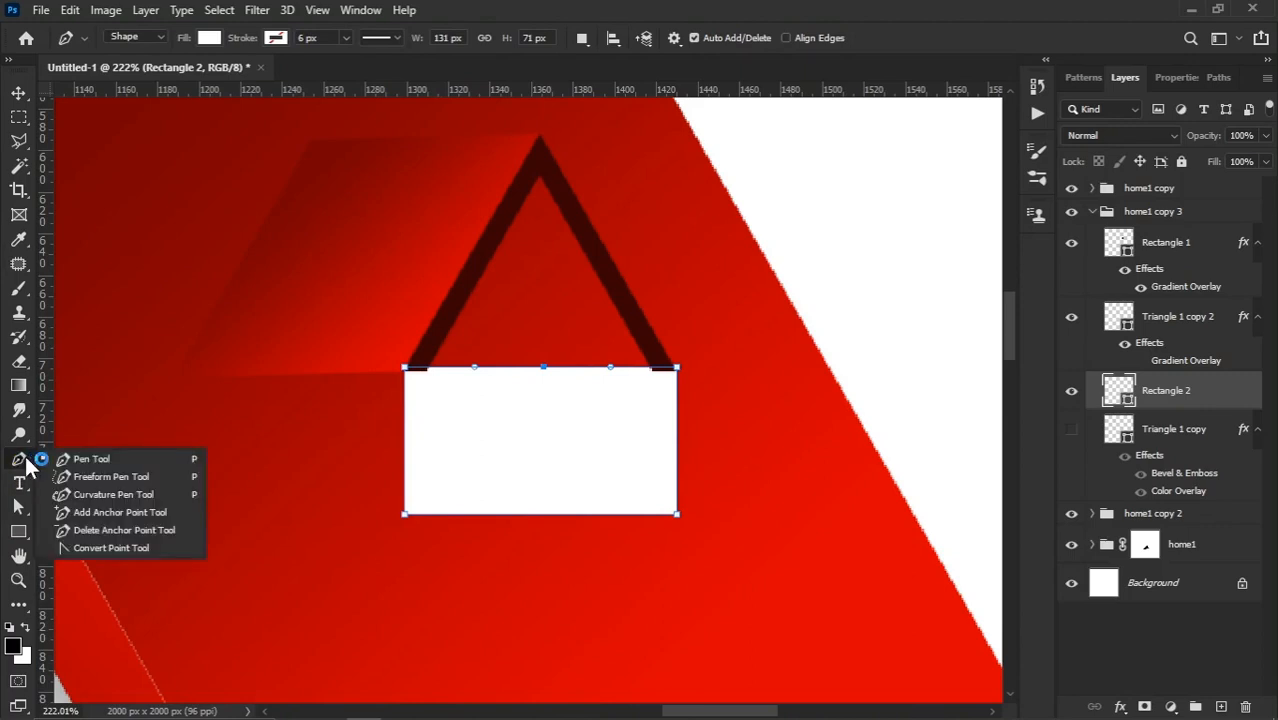
left_click(140, 546)
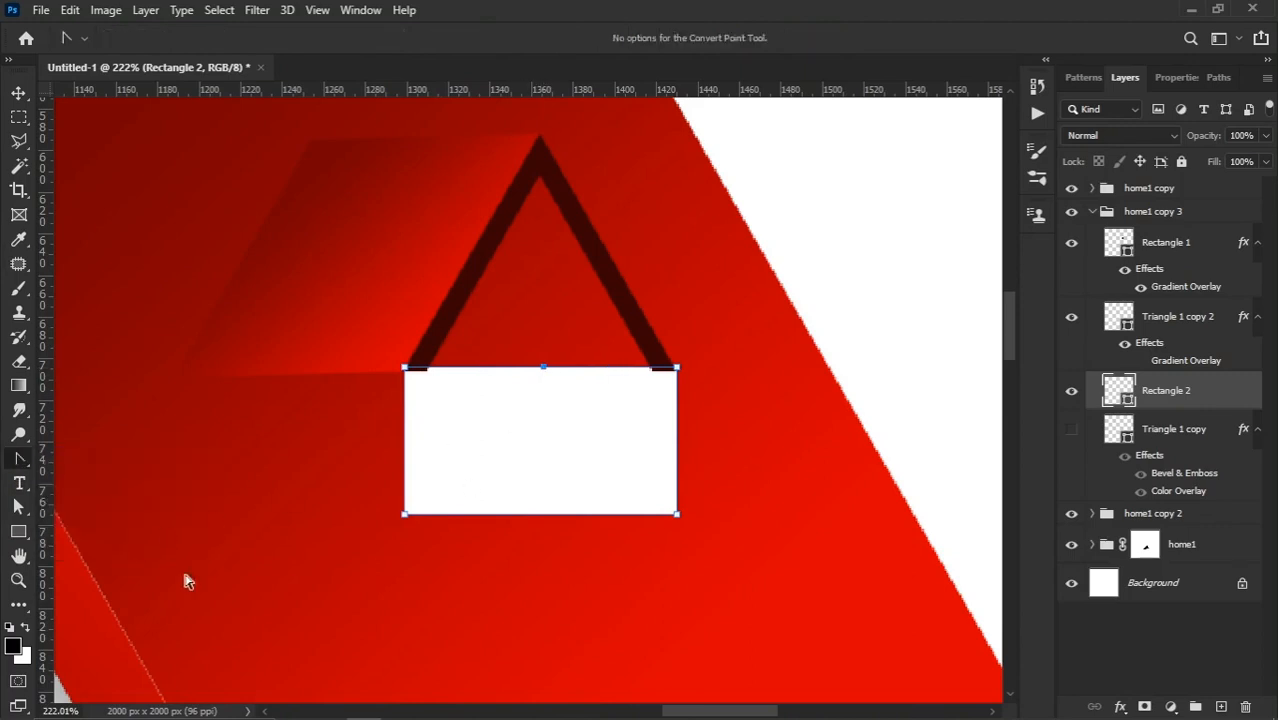
left_click_drag(19, 507, 70, 512)
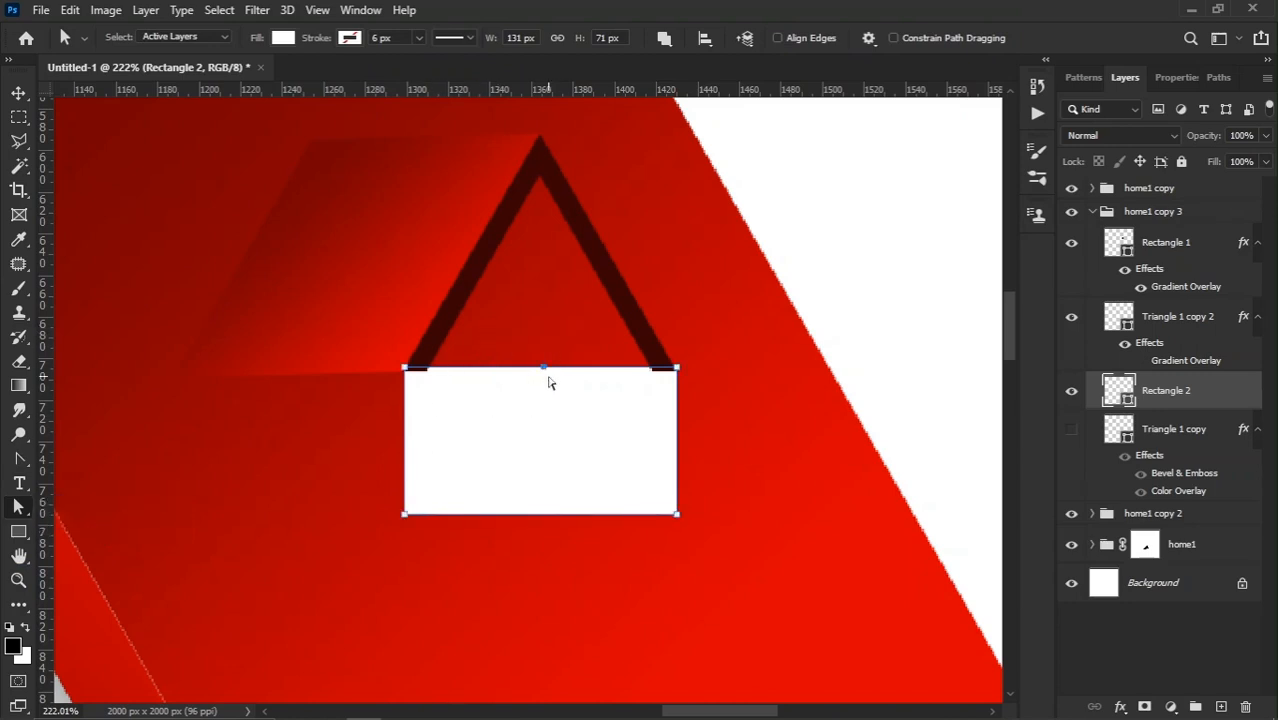
left_click_drag(544, 370, 541, 161)
Step: Shift Rectangle 2's two right-side anchor points inward so the shape is 129 px wide and lines up with the gable's outer edge
scroll(678, 370, "up", 5)
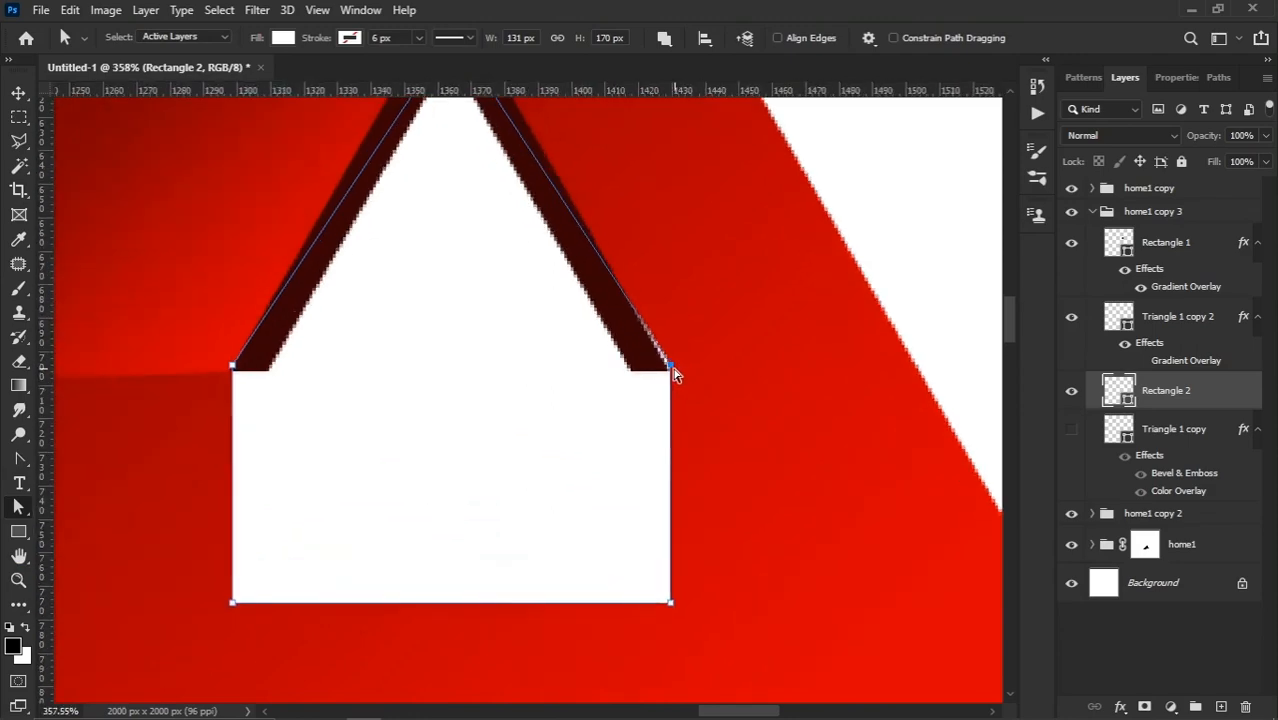
left_click_drag(718, 322, 617, 708)
scroll(666, 409, "up", 2)
left_click_drag(668, 333, 665, 340)
scroll(665, 340, "down", 2)
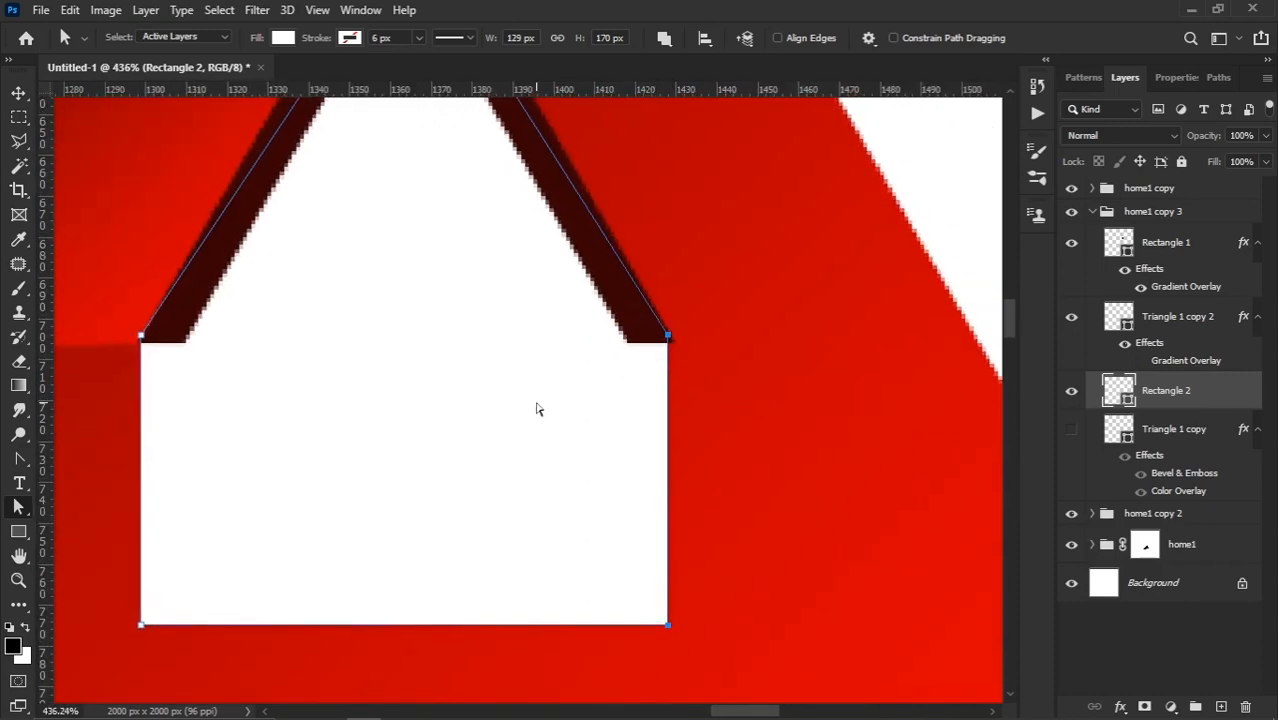
left_click(18, 92)
scroll(697, 392, "down", 2)
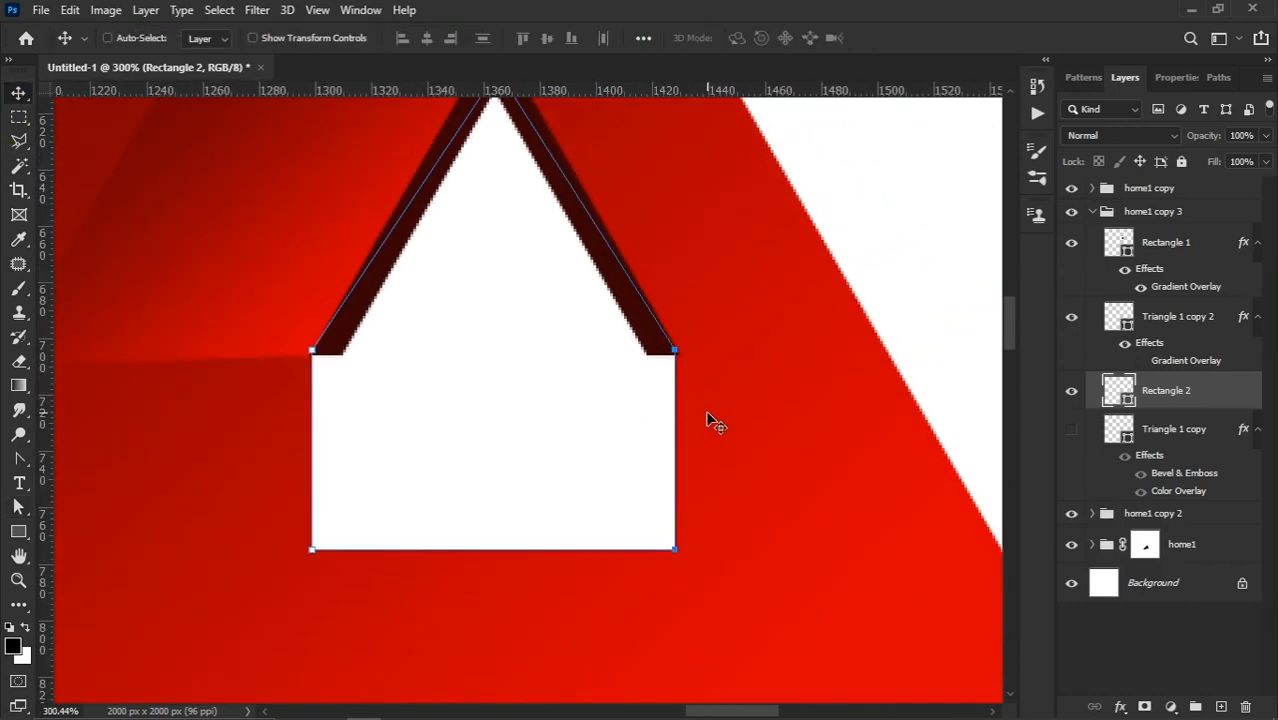
scroll(716, 424, "down", 2)
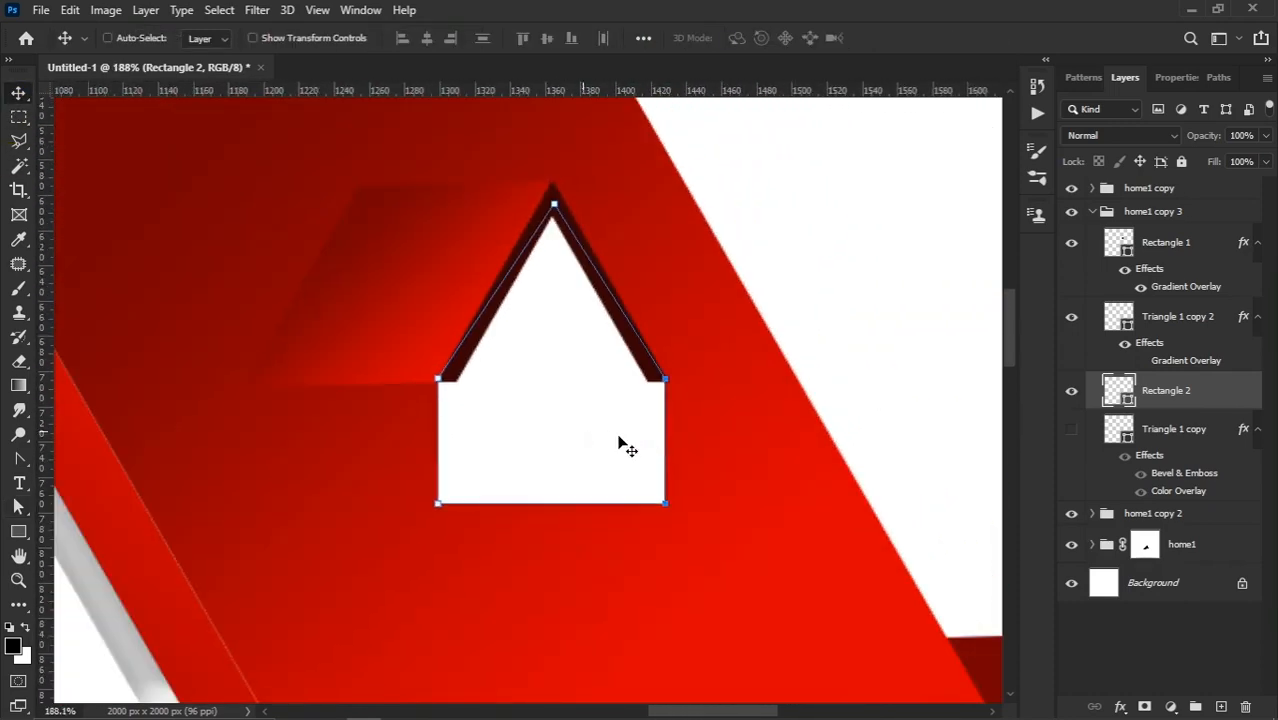
Step: Above Triangle 1 copy, draw a white strokeless Pen triangle about 120 × 70 px between the dormer roof's lower edge and the wall's bottom-left corner
left_click(1162, 434)
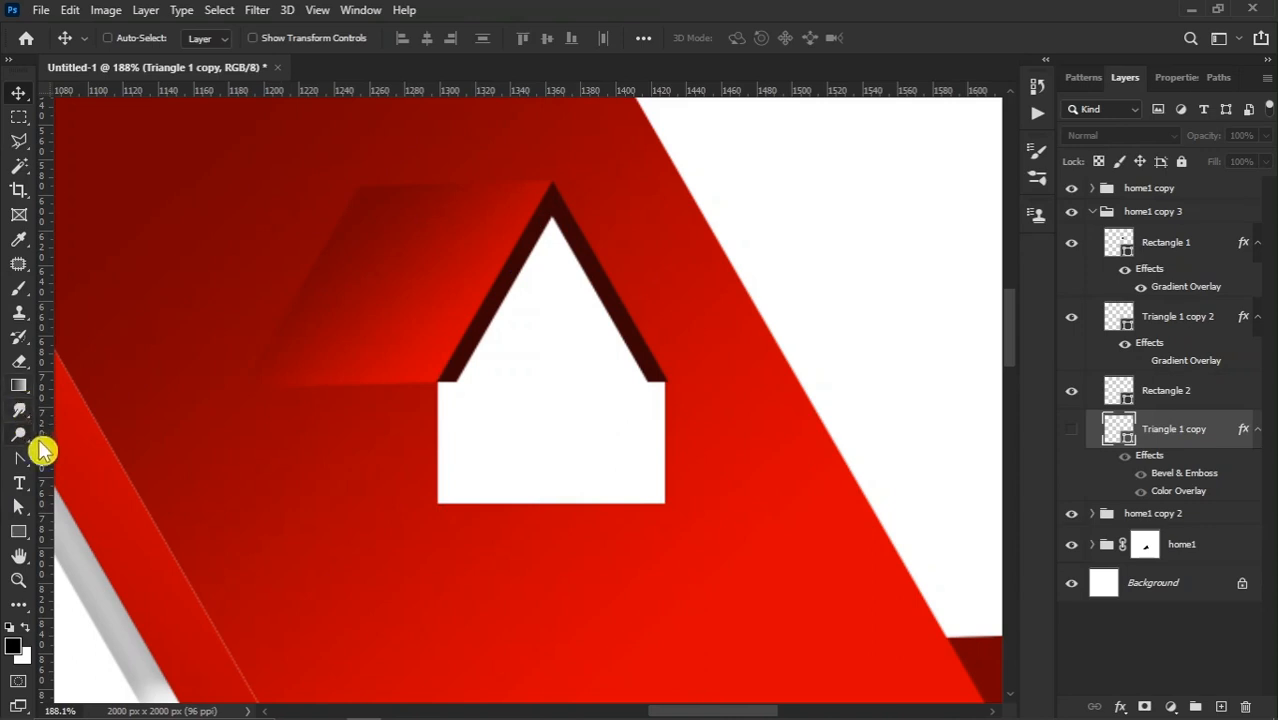
left_click_drag(21, 461, 110, 461)
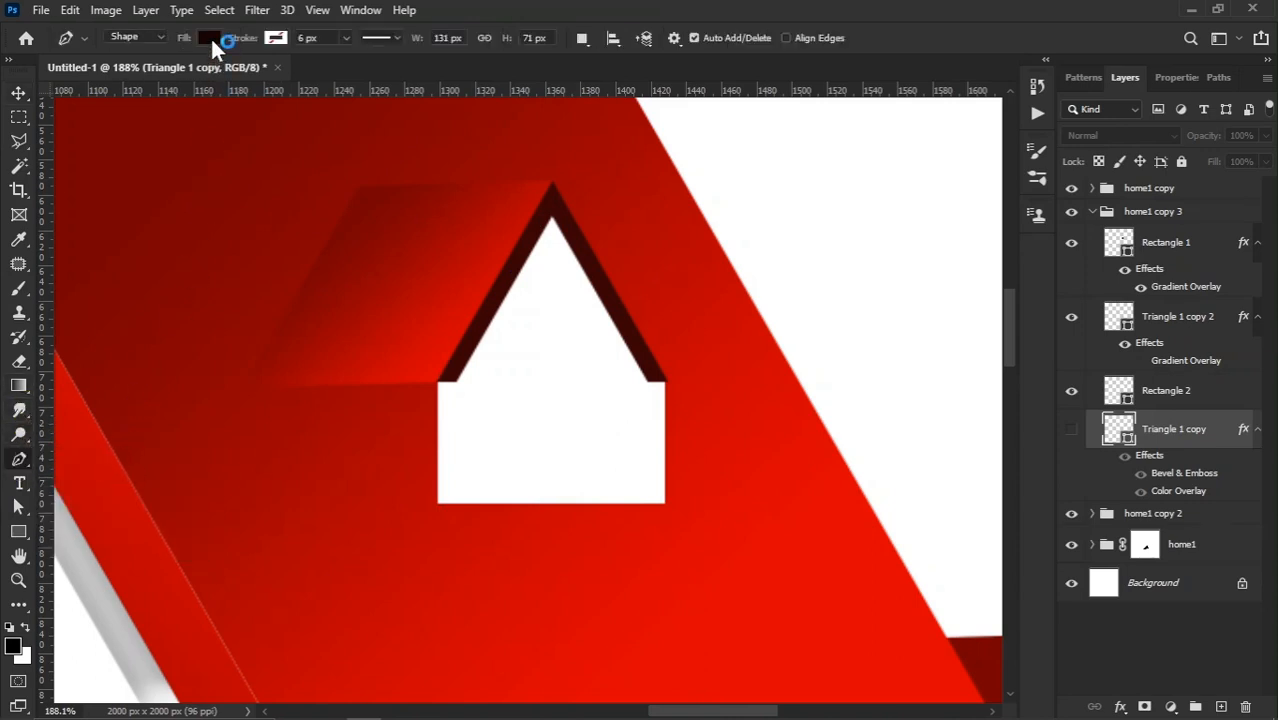
left_click(212, 40)
left_click(91, 134)
left_click(277, 38)
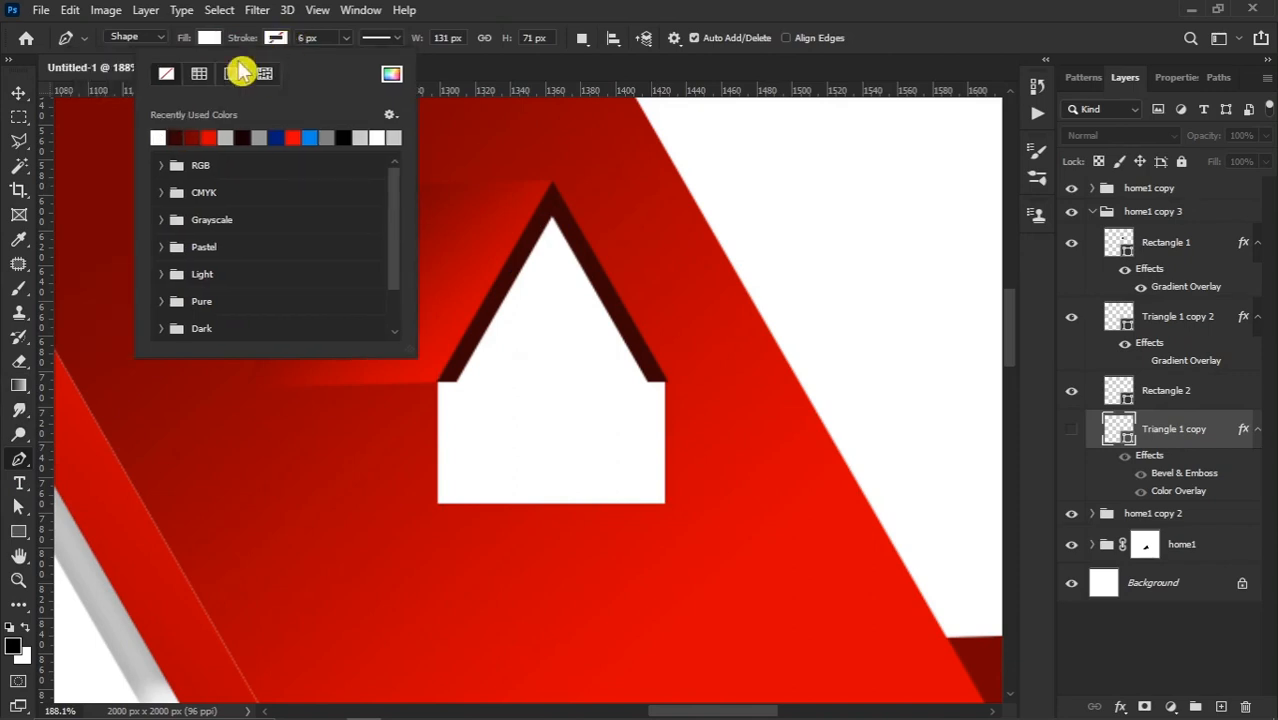
left_click(280, 40)
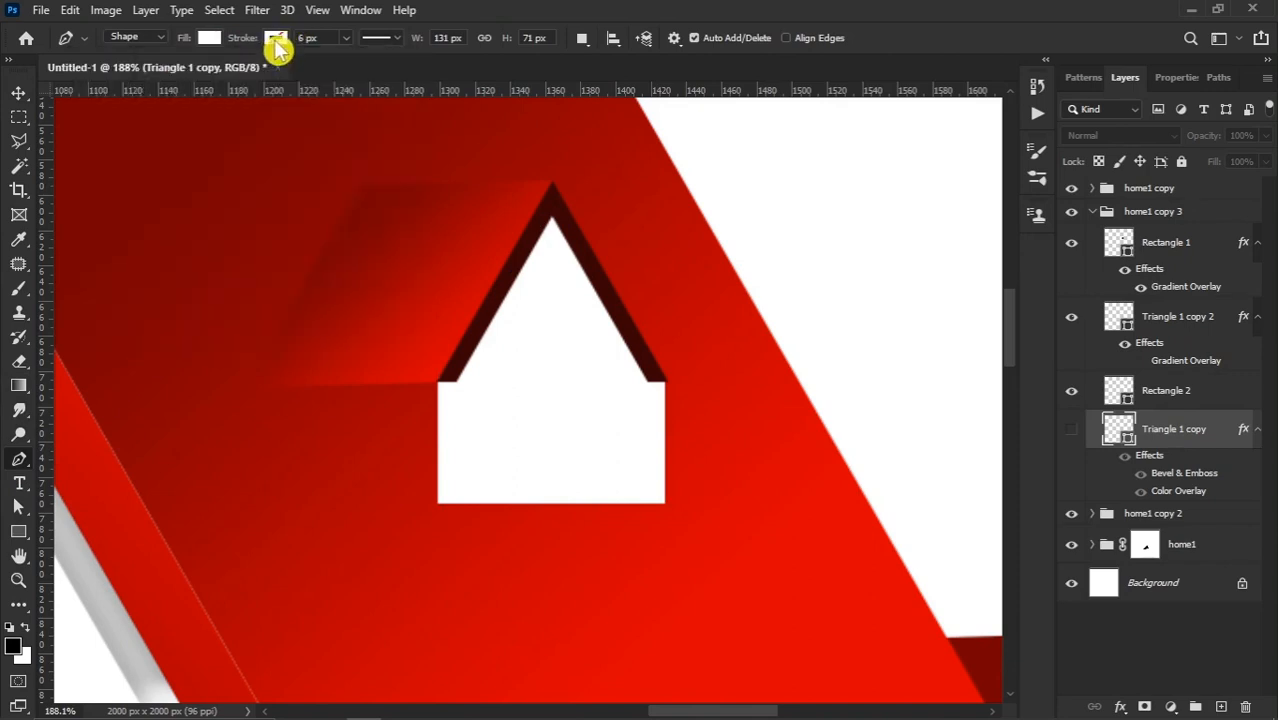
left_click(437, 500)
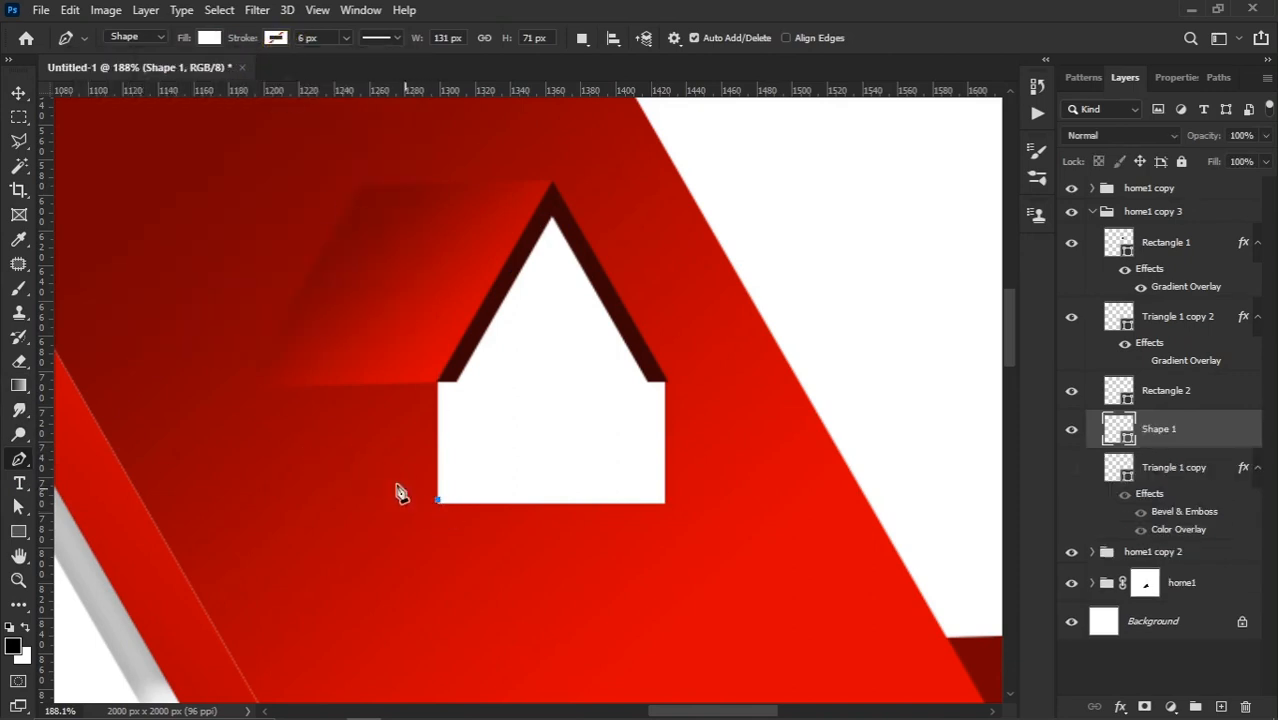
left_click(251, 384)
left_click(462, 377)
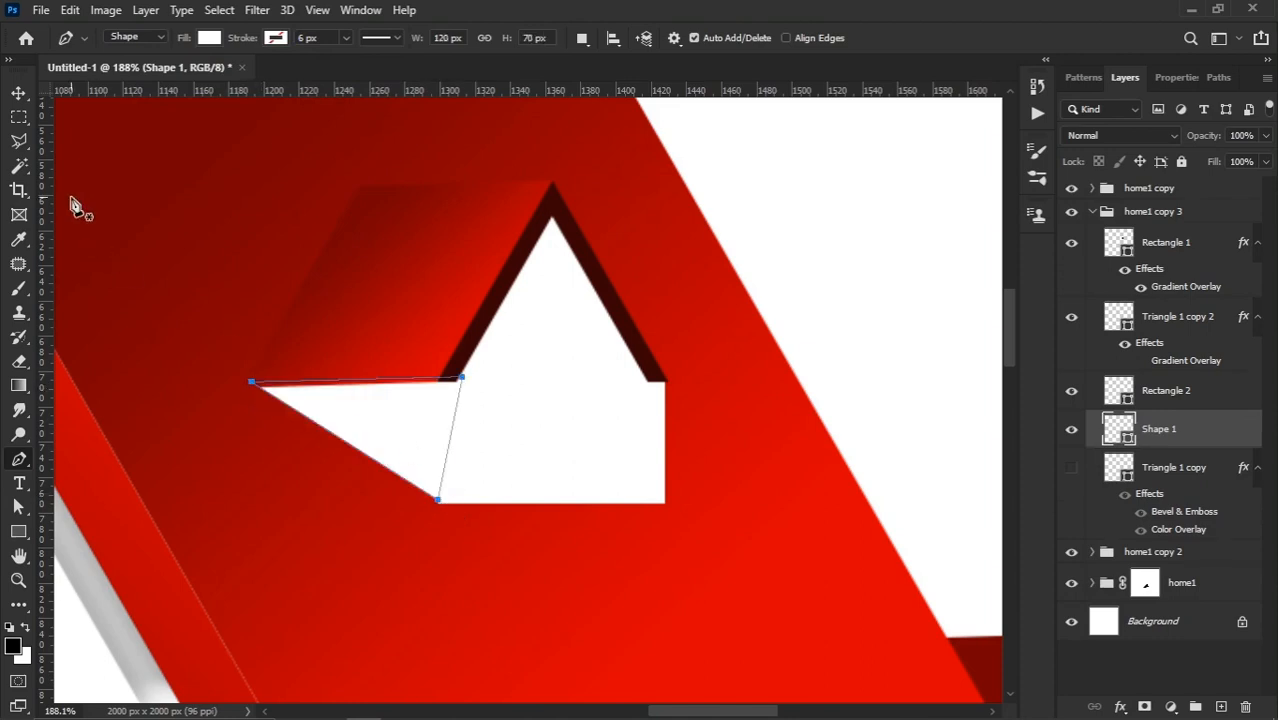
left_click(18, 93)
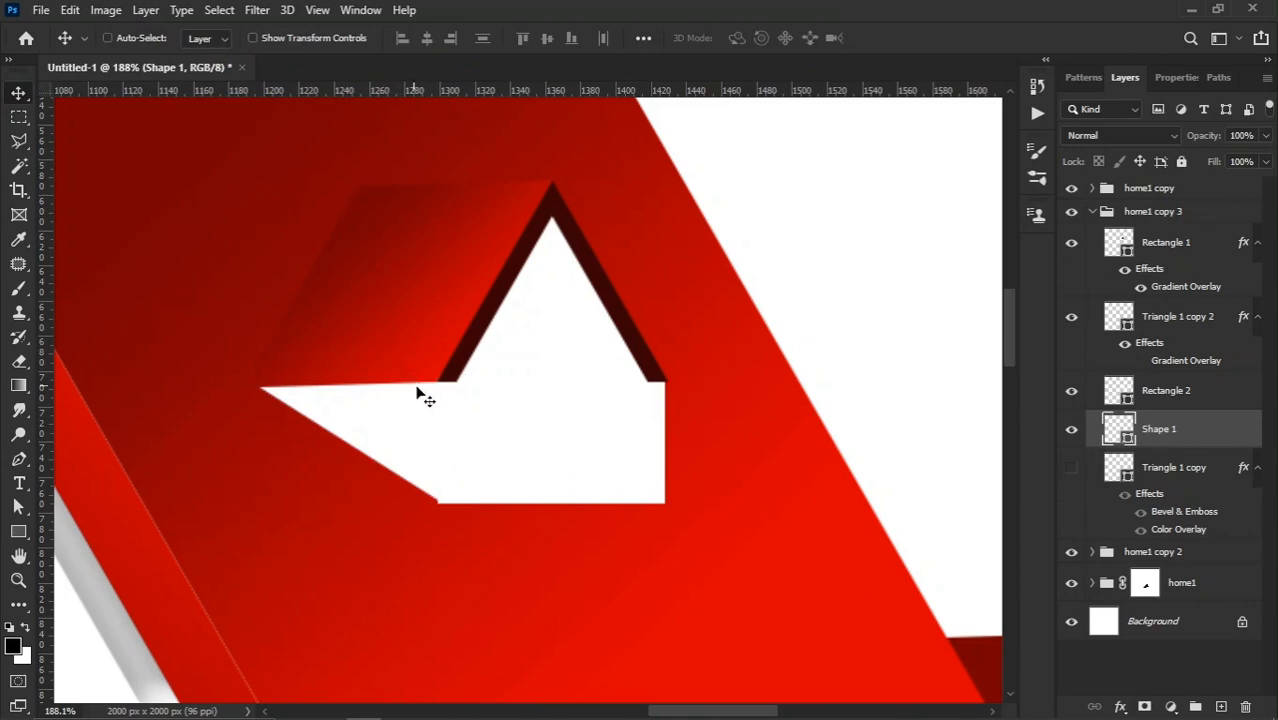
Step: Shift Shape 1's lowest anchor point onto the white wall's bottom-left corner, making the shape 72 px high
scroll(437, 505, "up", 5)
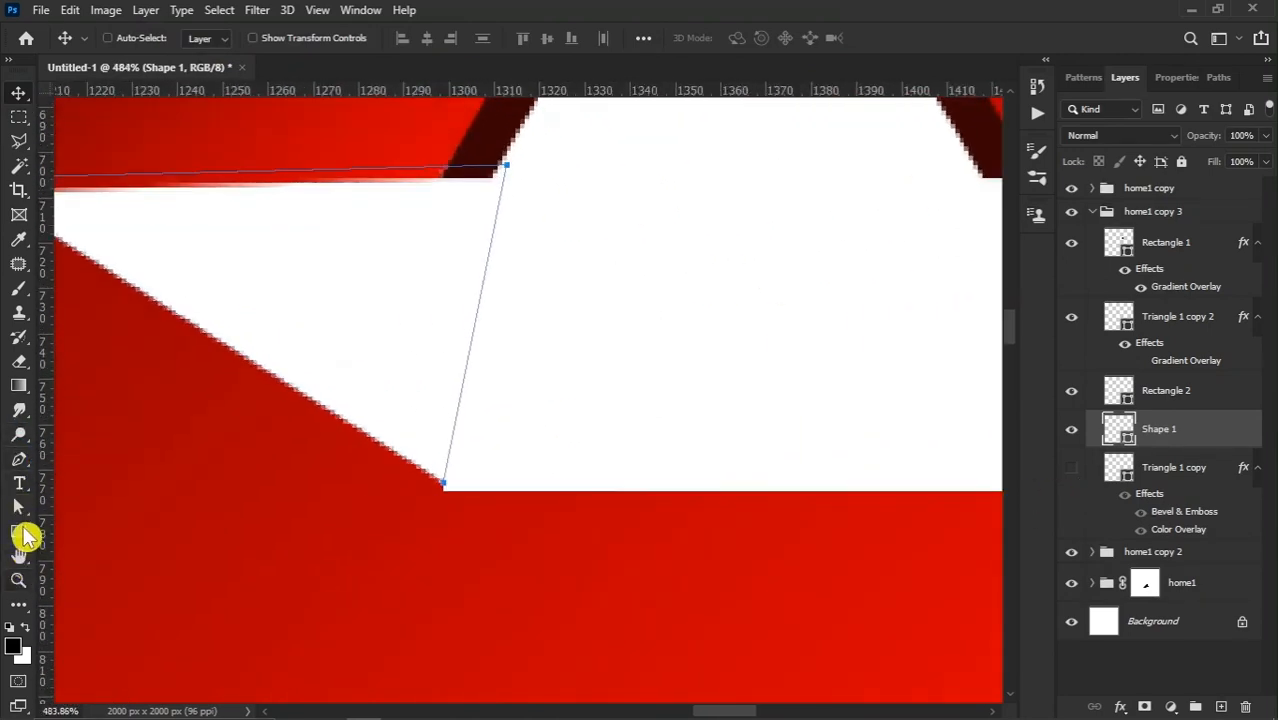
left_click(18, 509)
left_click(114, 523)
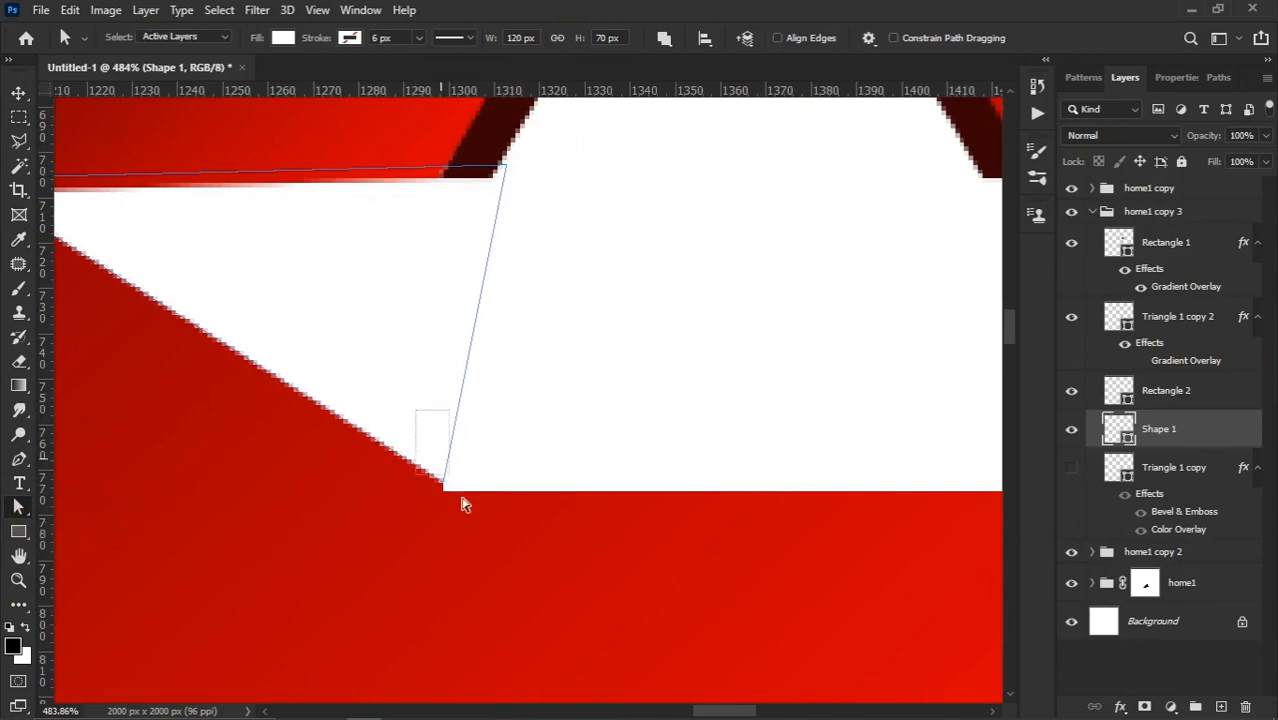
scroll(446, 489, "up", 2)
left_click_drag(462, 498, 444, 489)
scroll(423, 492, "down", 2)
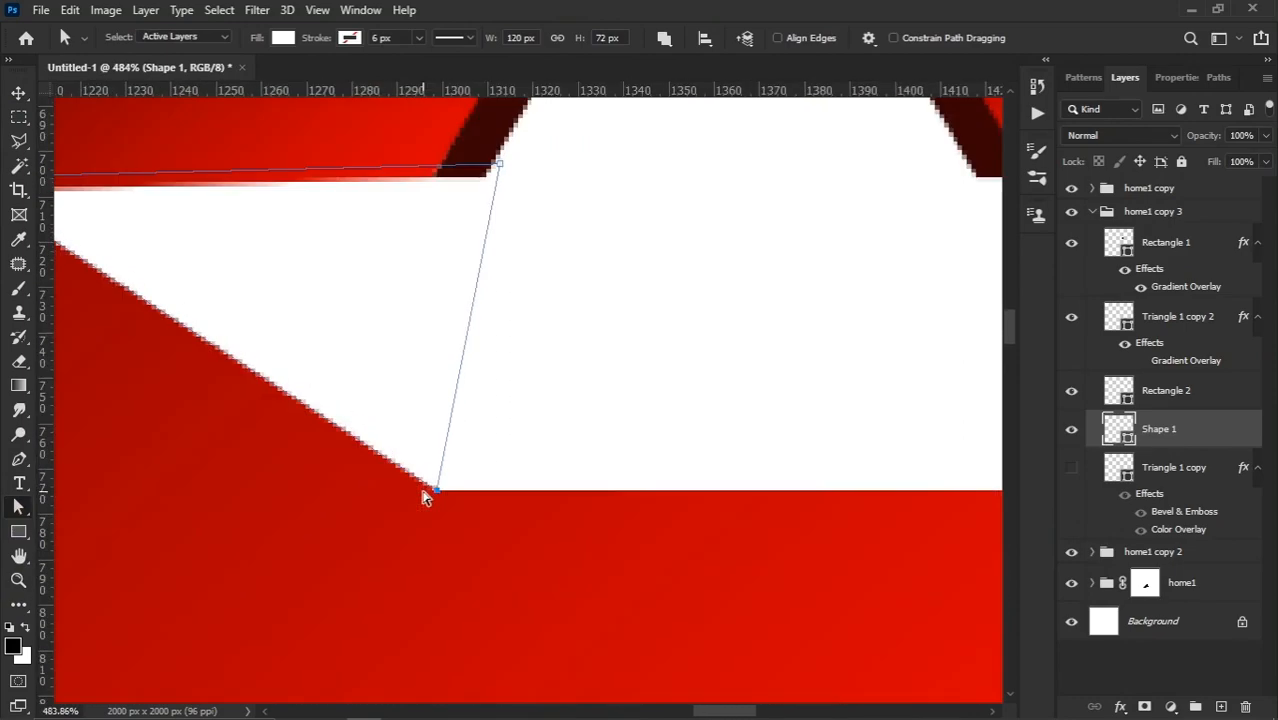
Step: Shift Shape 1's outer-left anchor point outward and slightly down along the dormer roof's lower edge, making the shape 124 px wide
scroll(425, 498, "down", 3)
scroll(160, 343, "up", 1)
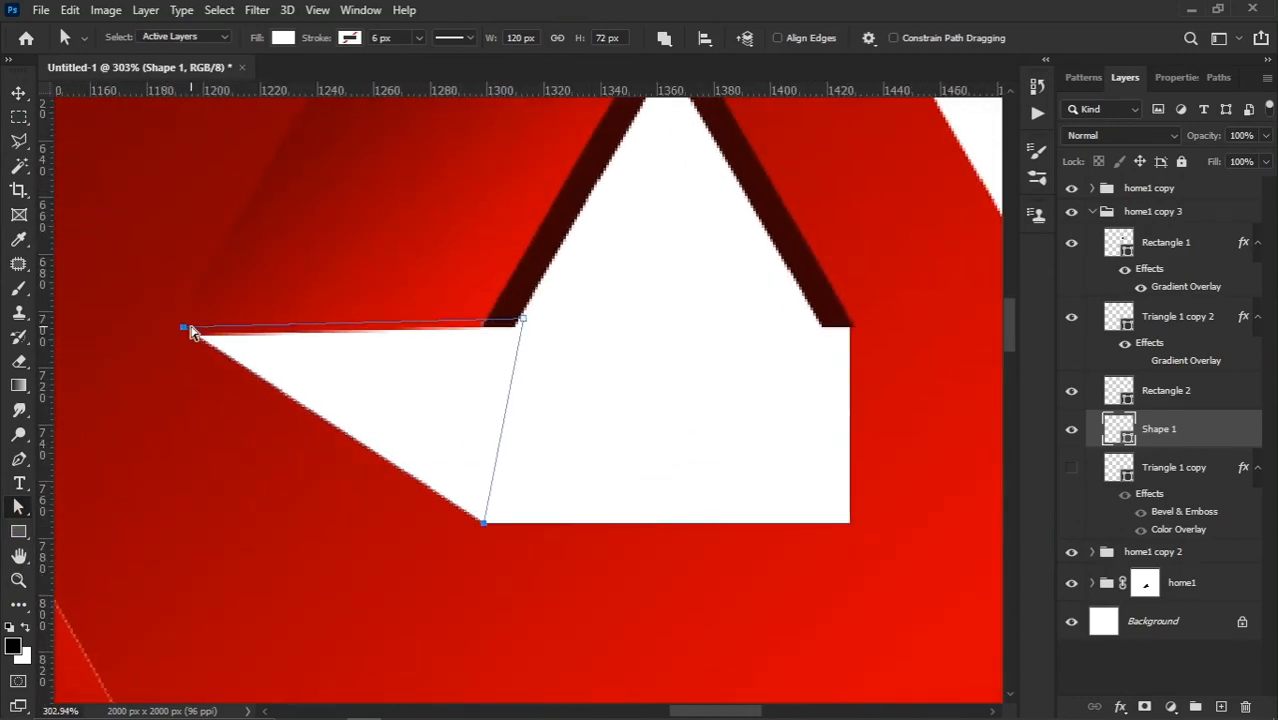
mouse_move(184, 328)
left_mouse_down()
mouse_move(152, 334)
mouse_move(172, 342)
left_mouse_up()
scroll(280, 405, "down", 2)
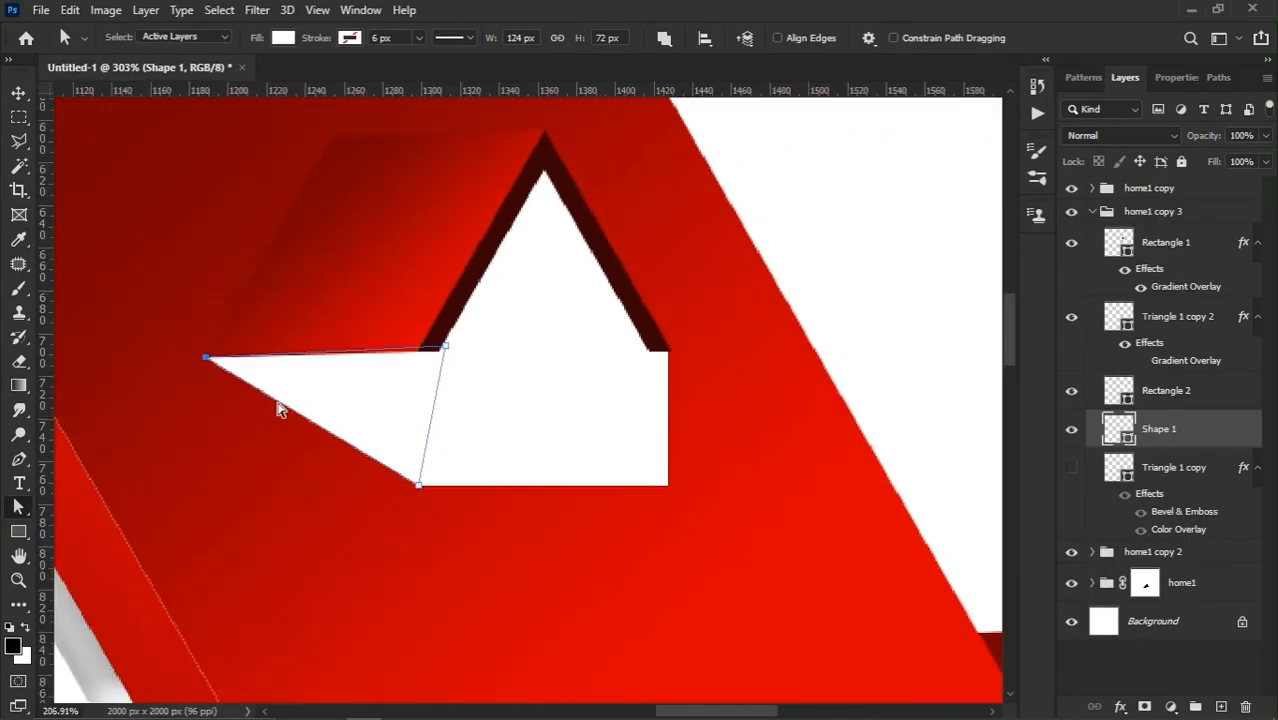
Step: Add a Gradient Overlay to Shape 1 and set the gradient's first colour stop to ffffff
right_click(1188, 440)
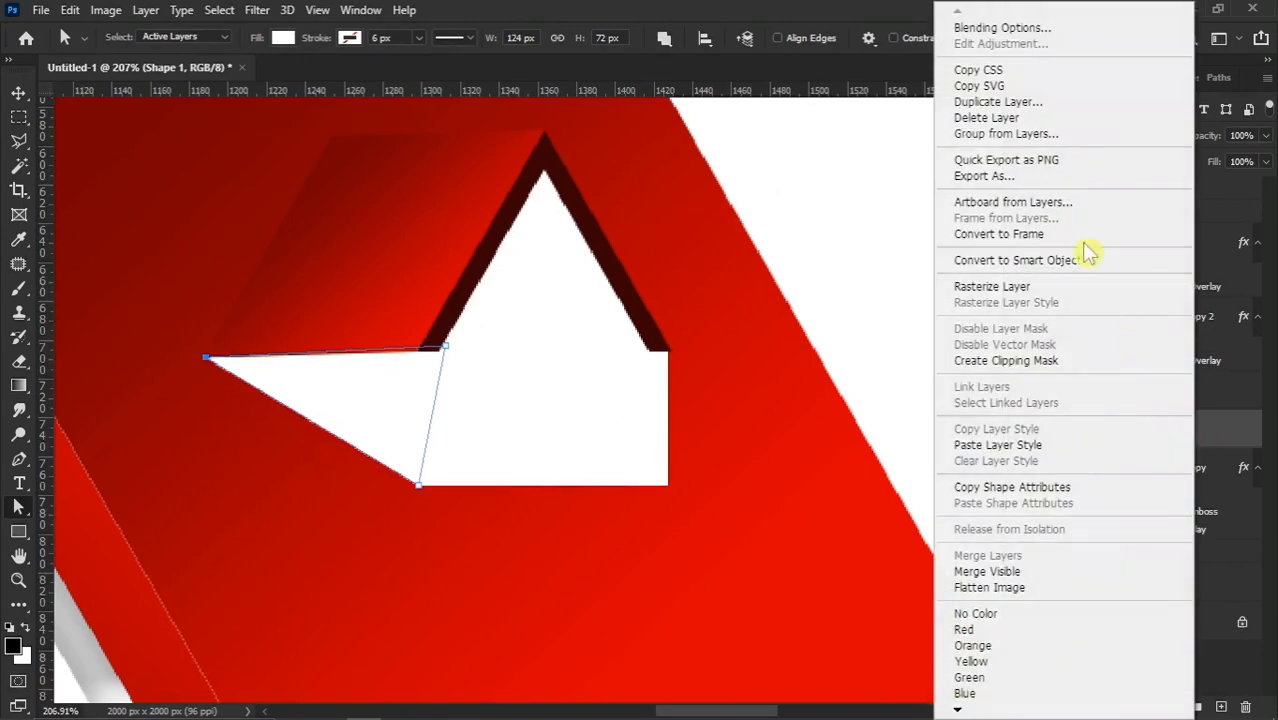
left_click(1027, 33)
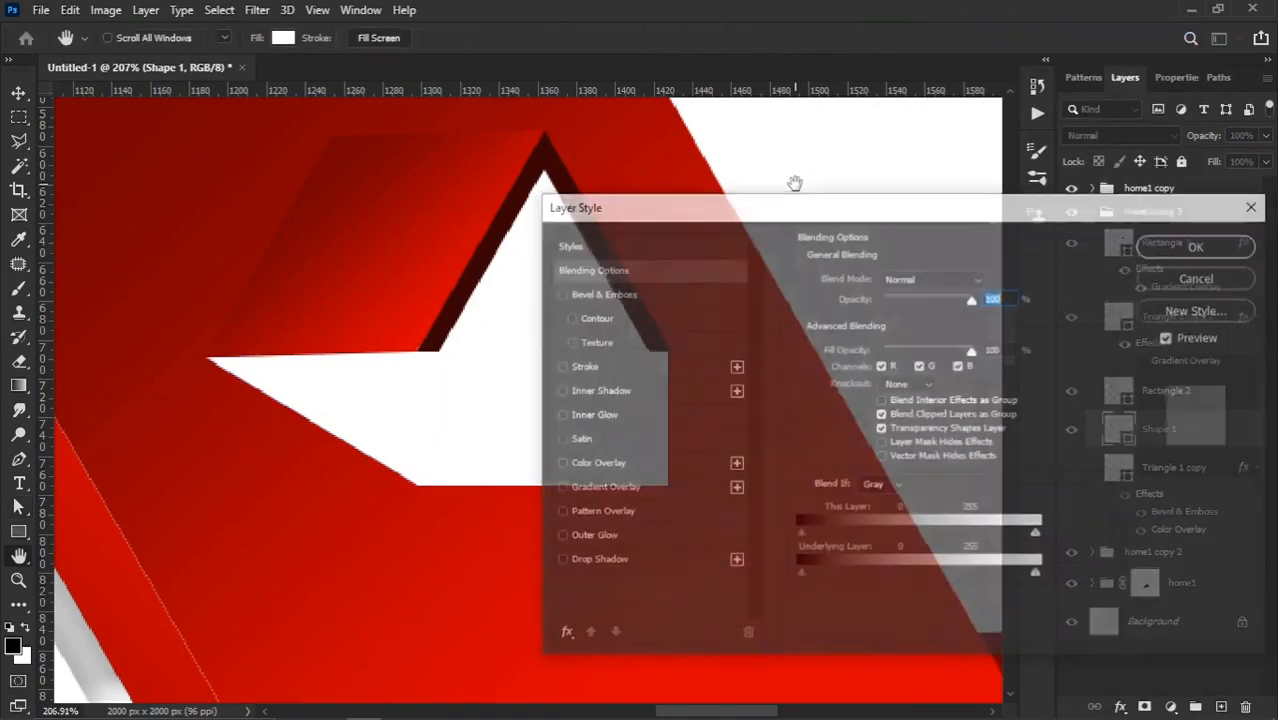
left_click(602, 488)
left_click(884, 327)
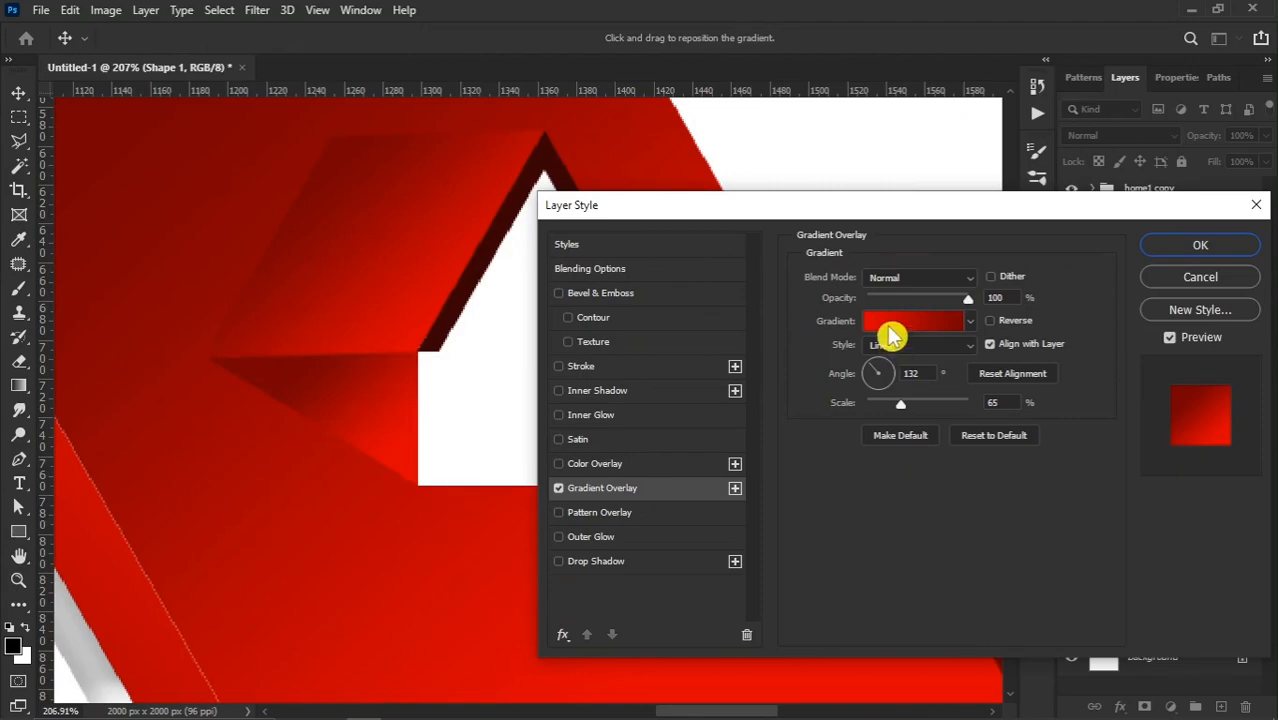
left_click(865, 572)
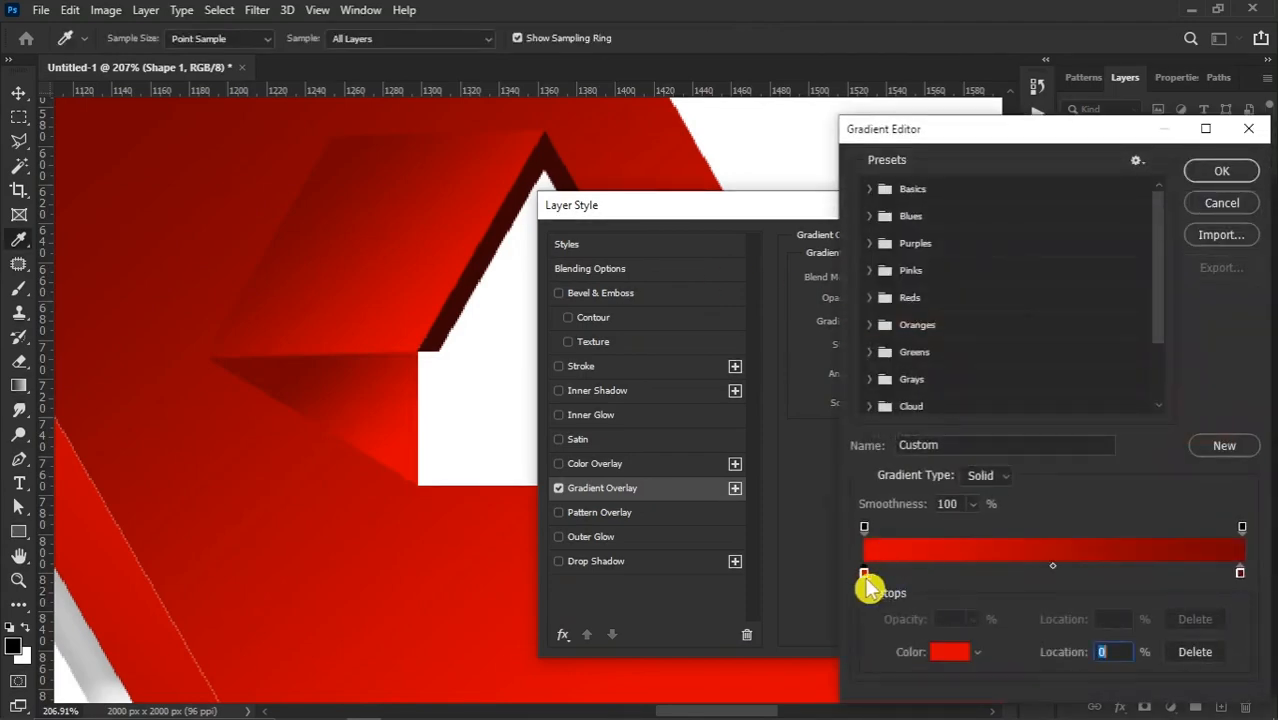
left_click(950, 652)
type("ffffff")
left_click(1210, 390)
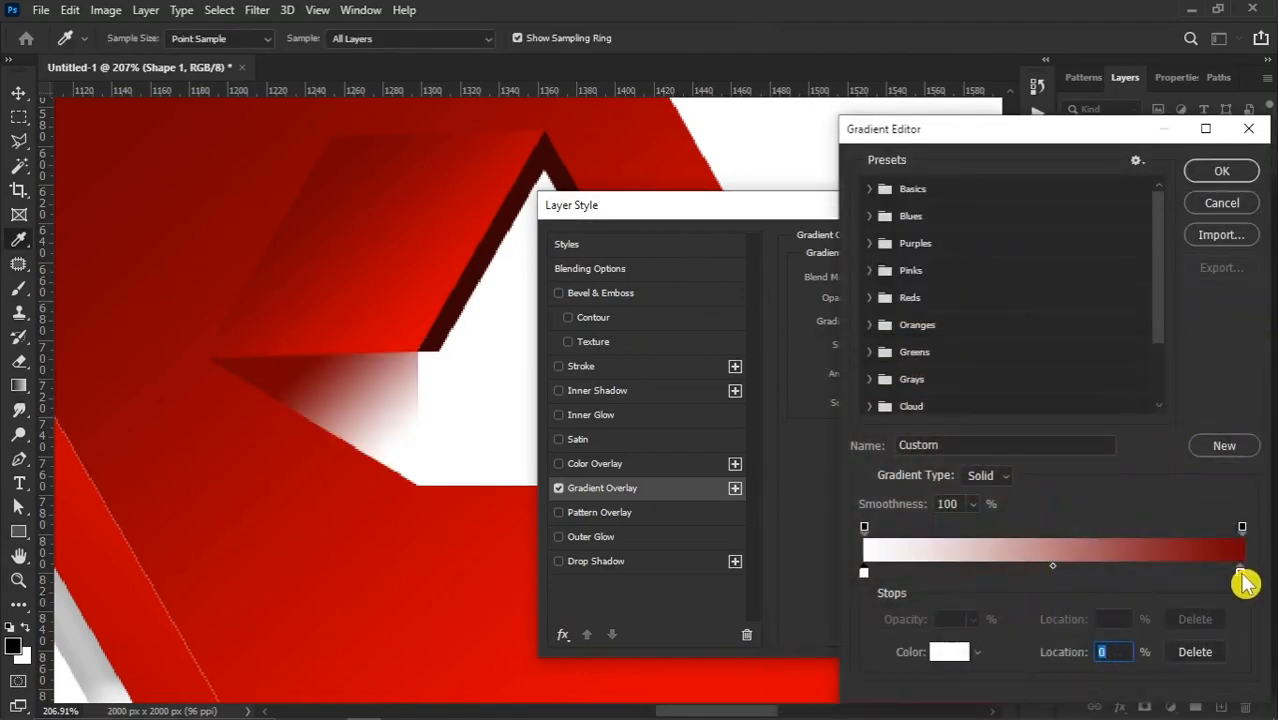
Step: Set the end stop of Shape 1's gradient to b2b2b2 and the overlay angle to -23°
left_click(1242, 576)
left_click(895, 545)
left_click(949, 652)
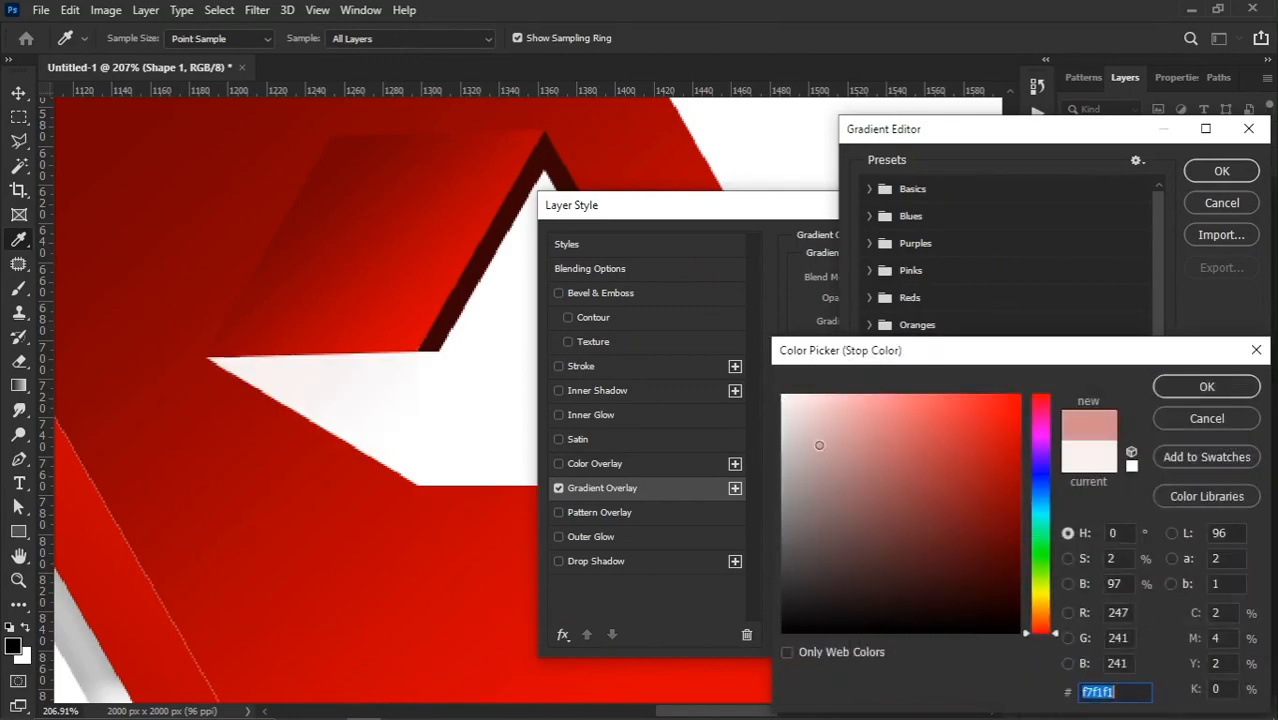
type("b2b2b2")
left_click(1207, 386)
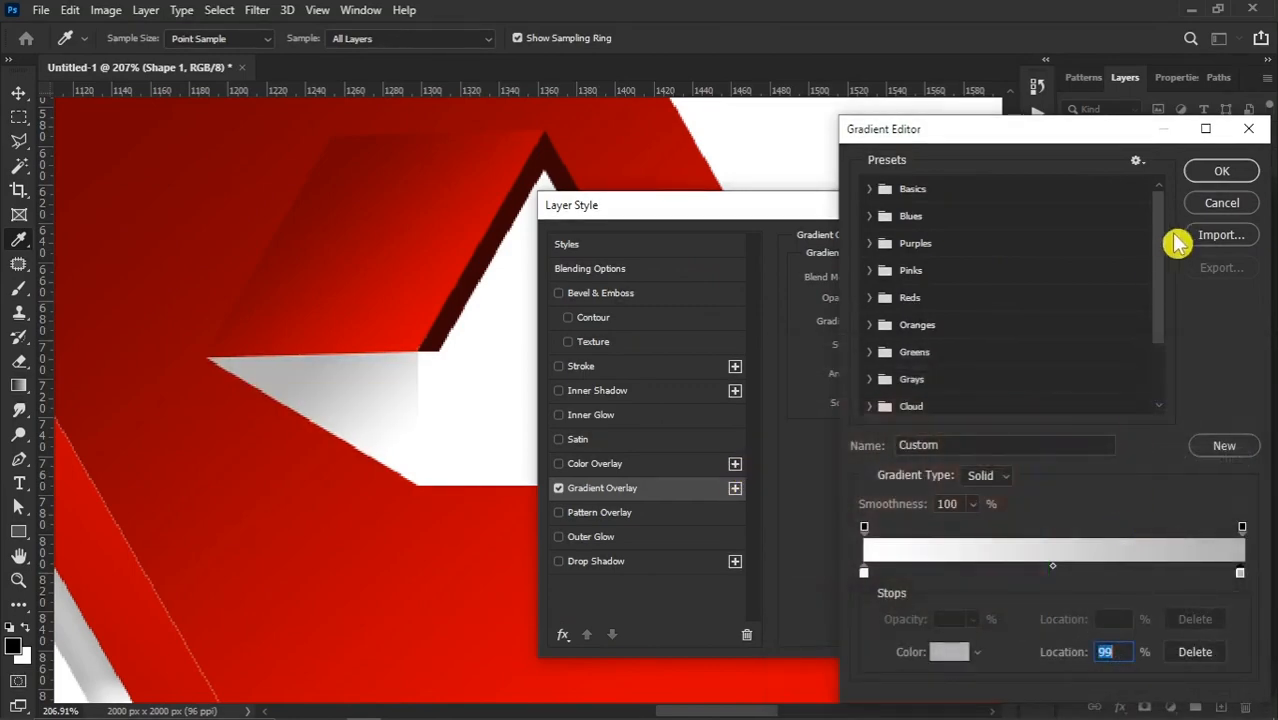
left_click(1221, 171)
left_click_drag(874, 375, 888, 384)
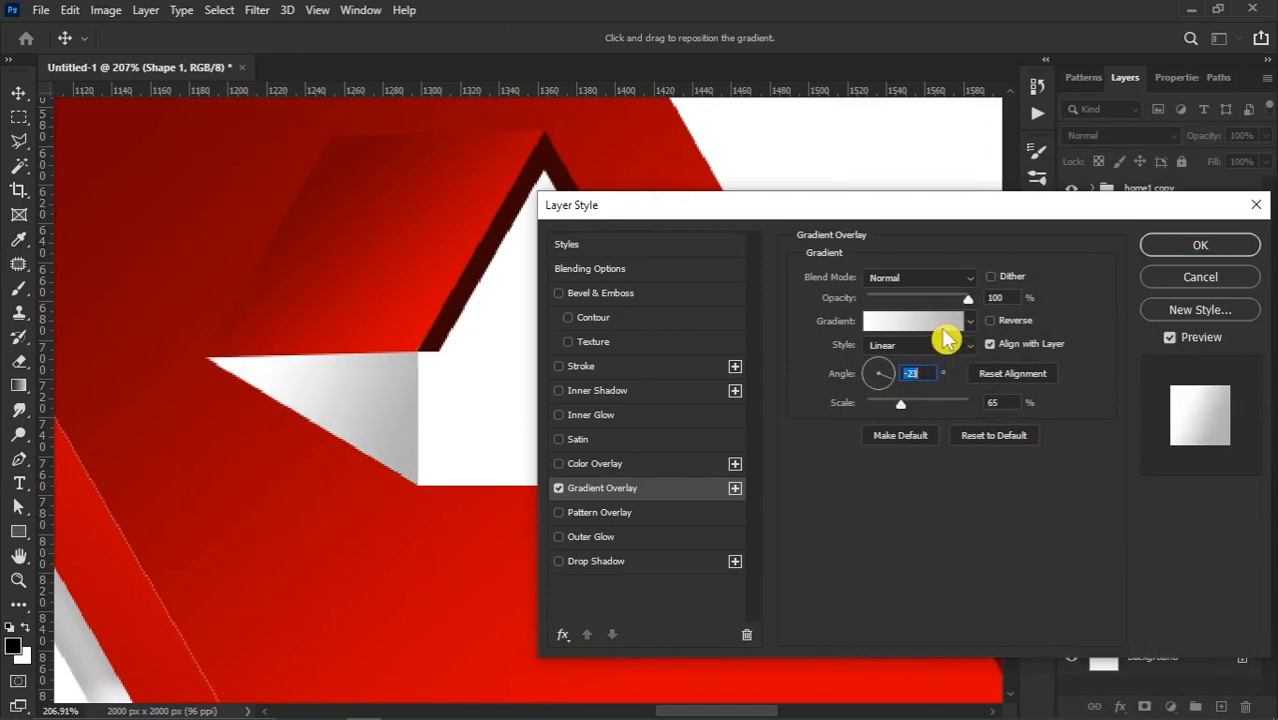
Step: Change the end stop of Shape 1's gradient to a darker grey and apply the layer style
left_click(940, 322)
left_click(1240, 572)
left_click(962, 651)
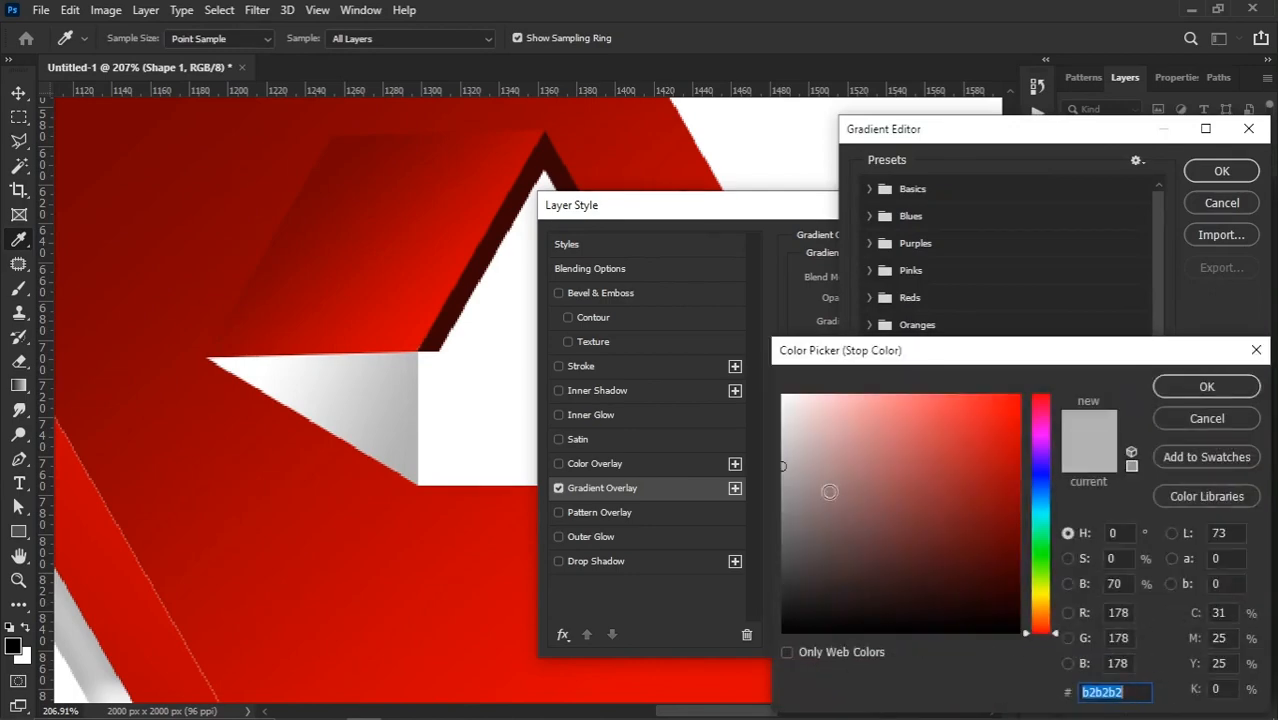
left_click(1207, 386)
left_click(1221, 171)
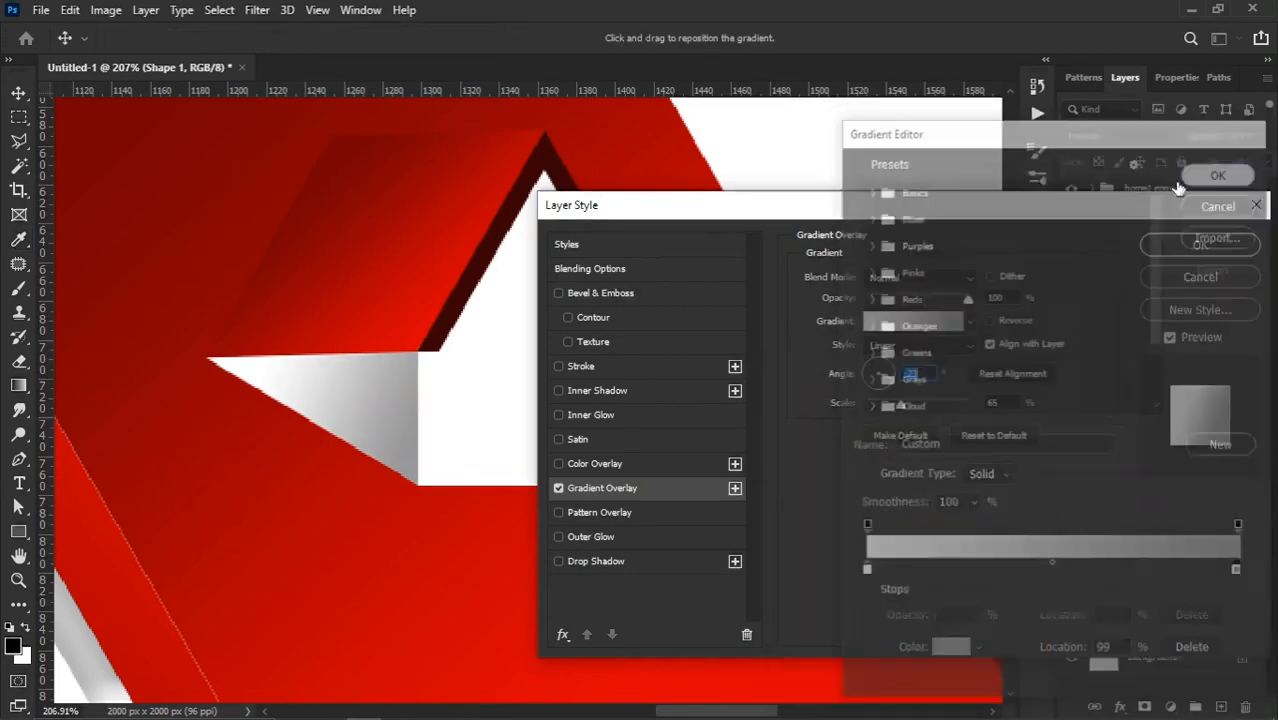
left_click(1184, 248)
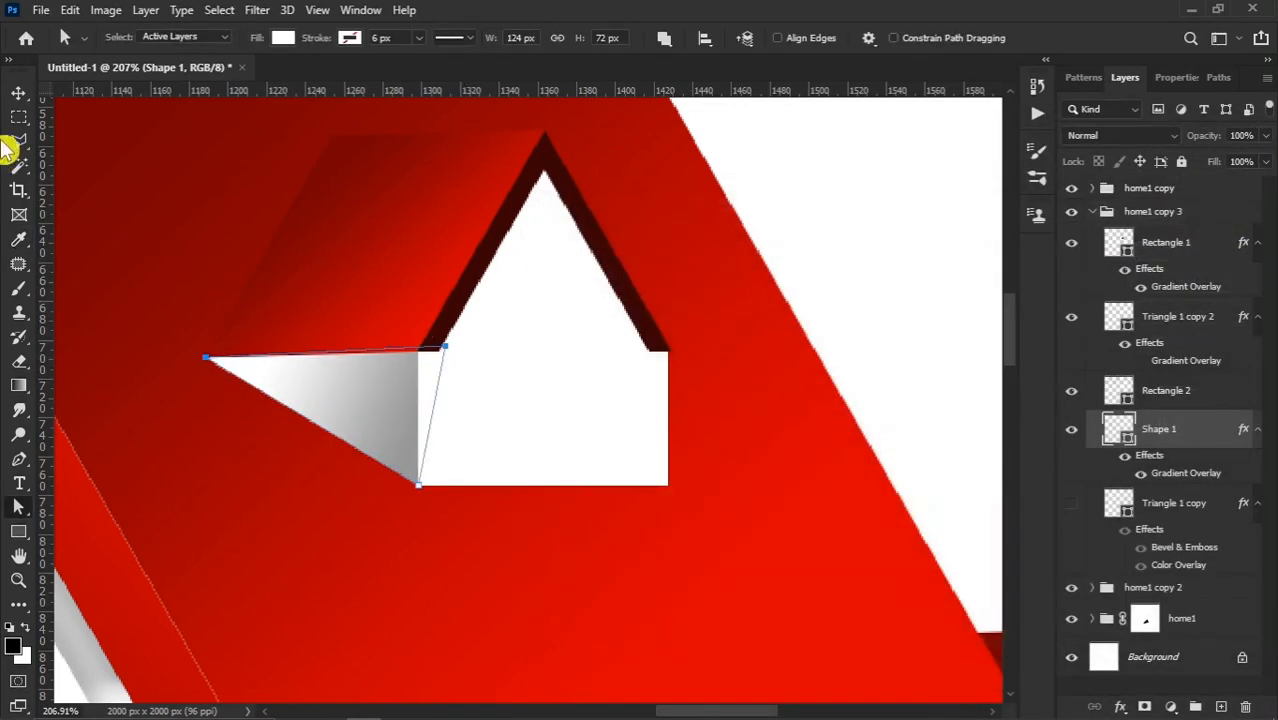
Step: Collapse the home1 copy 3 group in the layer stack
key("v")
scroll(556, 234, "down", 5)
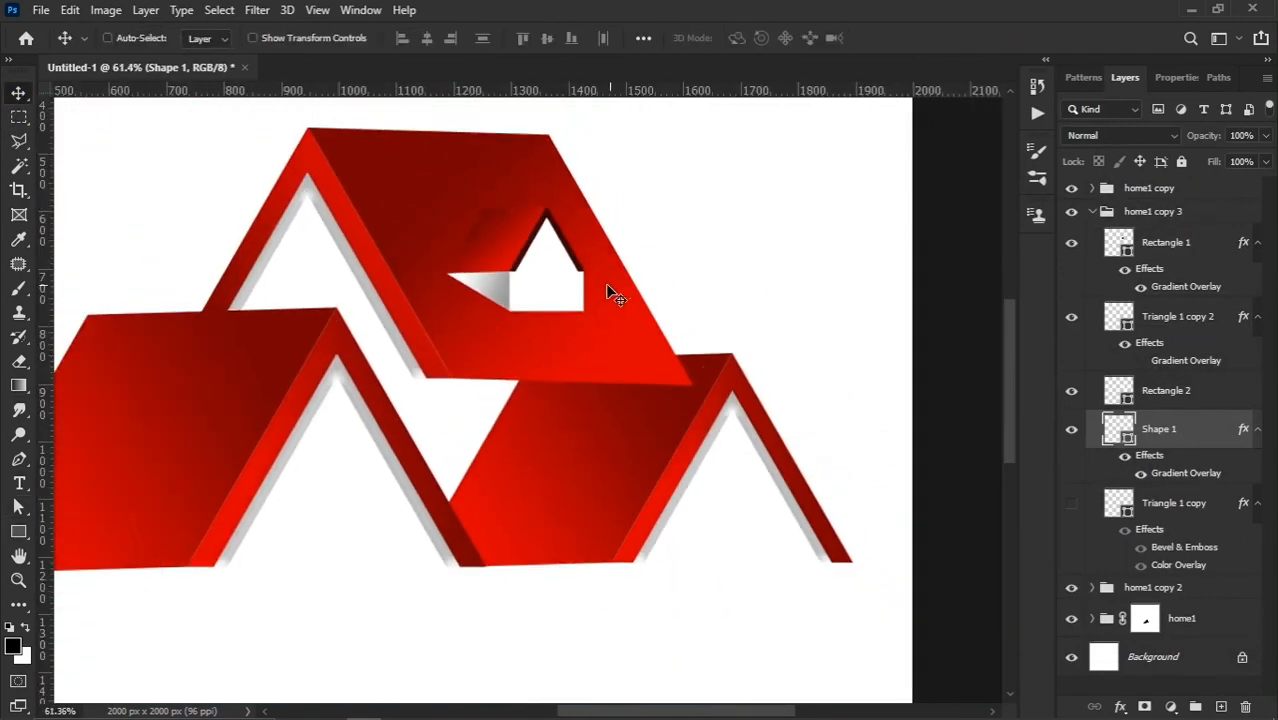
scroll(564, 326, "down", 3)
scroll(564, 313, "up", 1)
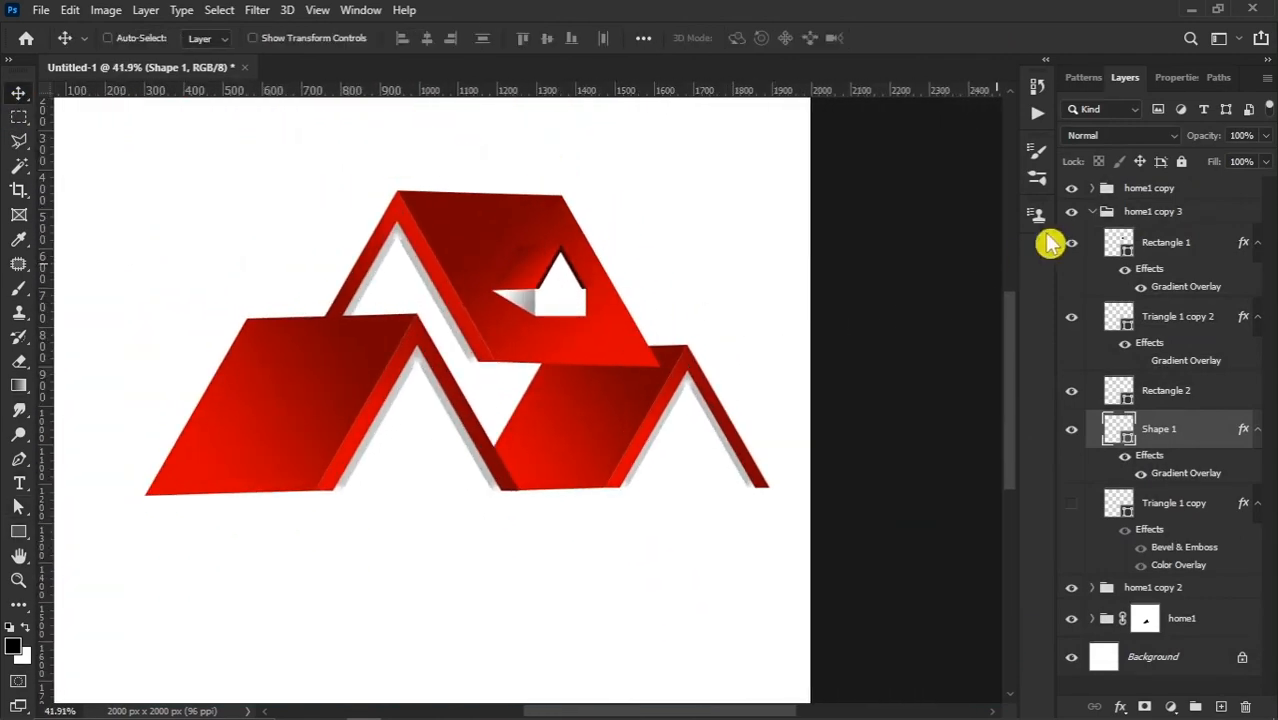
left_click(1090, 213)
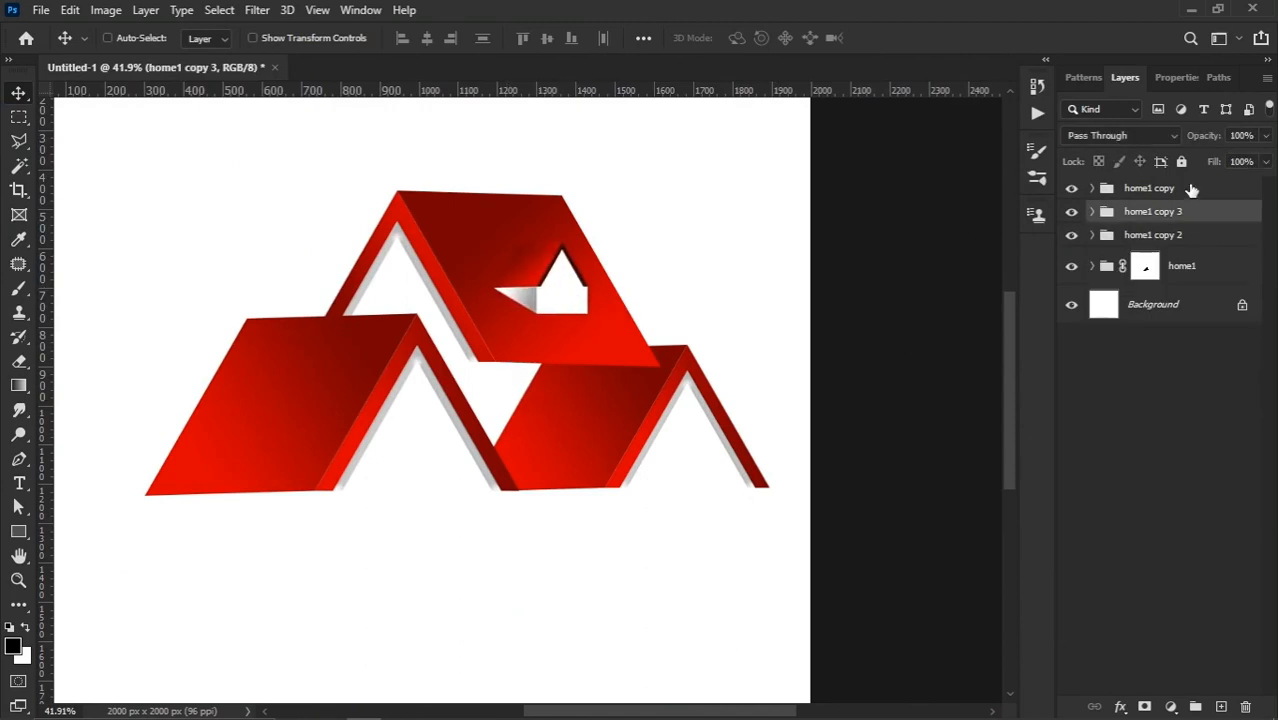
Step: Draw a 109 × 109 px square above the home1 copy group, below the front gable opening, with a near-black maroon fill and no stroke
left_click(1192, 190)
left_click(18, 531)
scroll(399, 571, "up", 3)
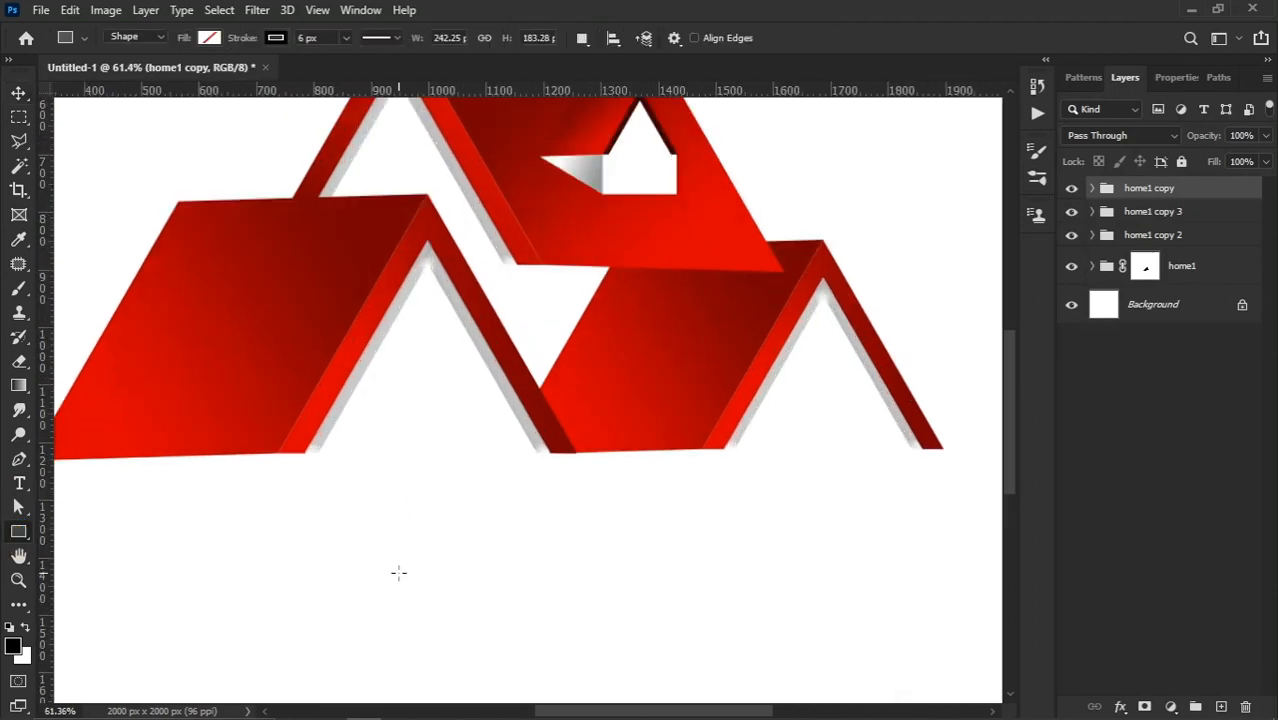
left_click_drag(399, 571, 418, 484)
scroll(418, 484, "up", 2)
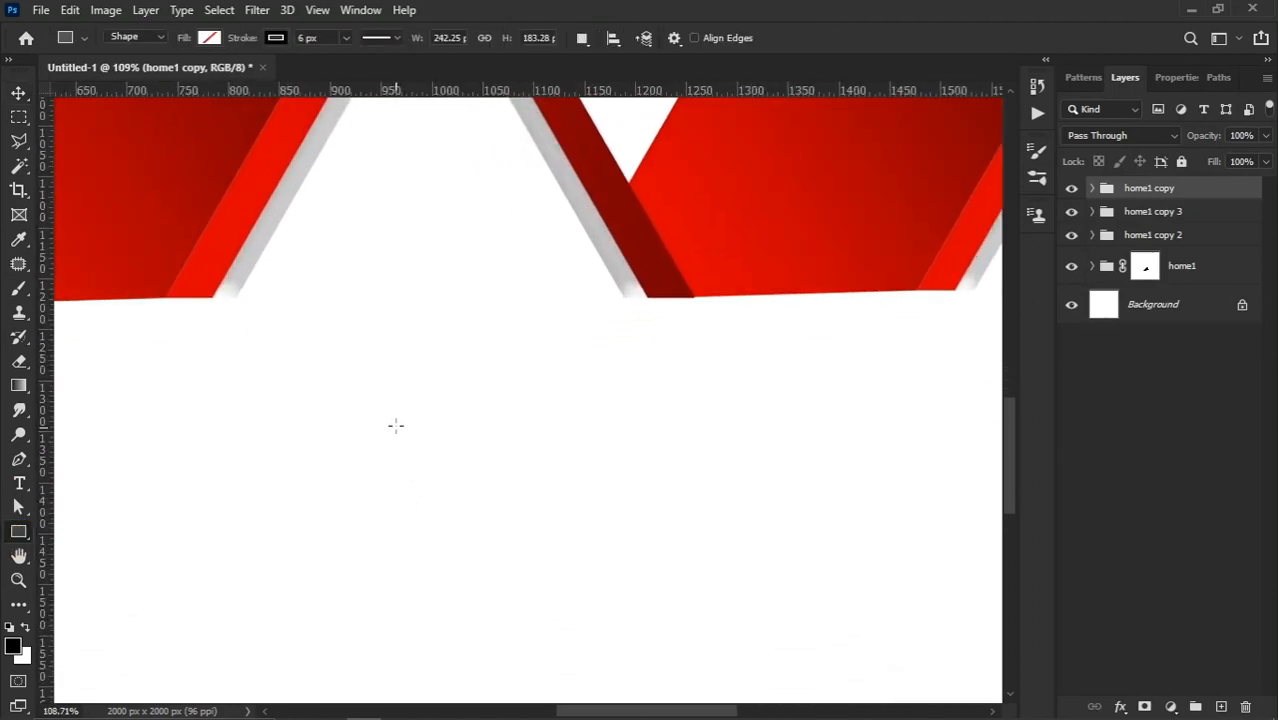
left_click(210, 40)
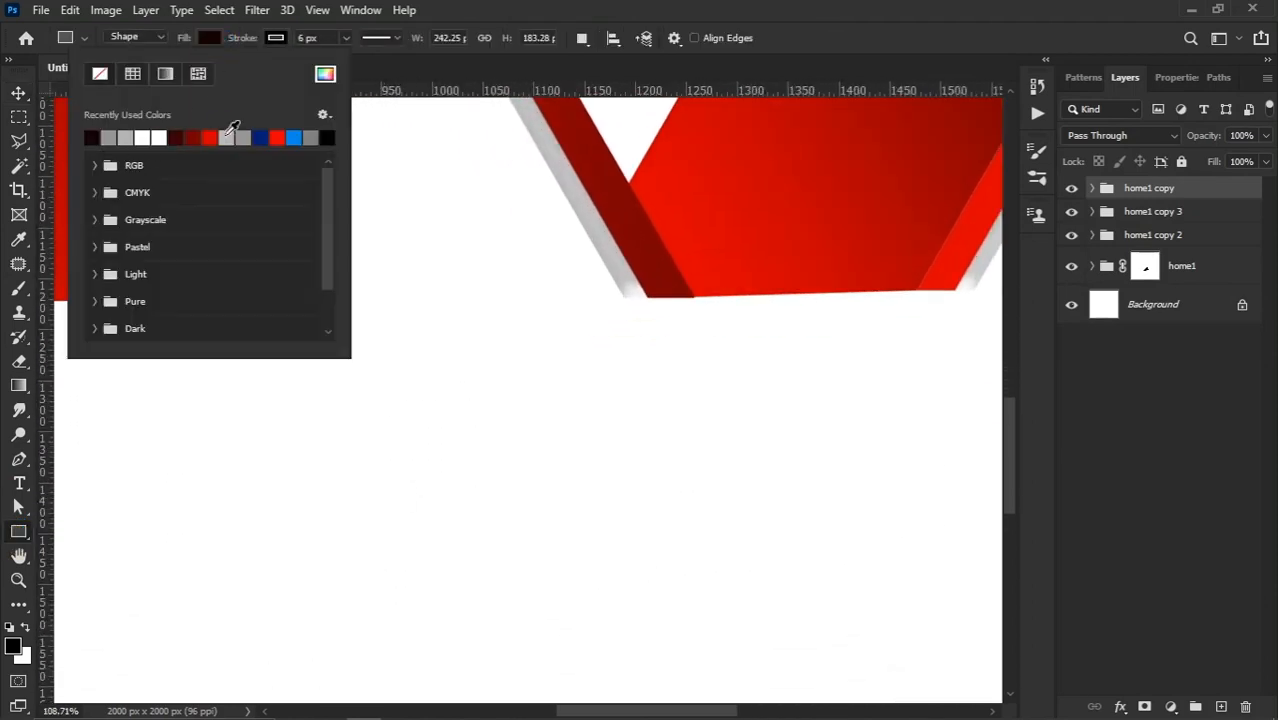
left_click(208, 42)
left_click(276, 40)
left_click(170, 74)
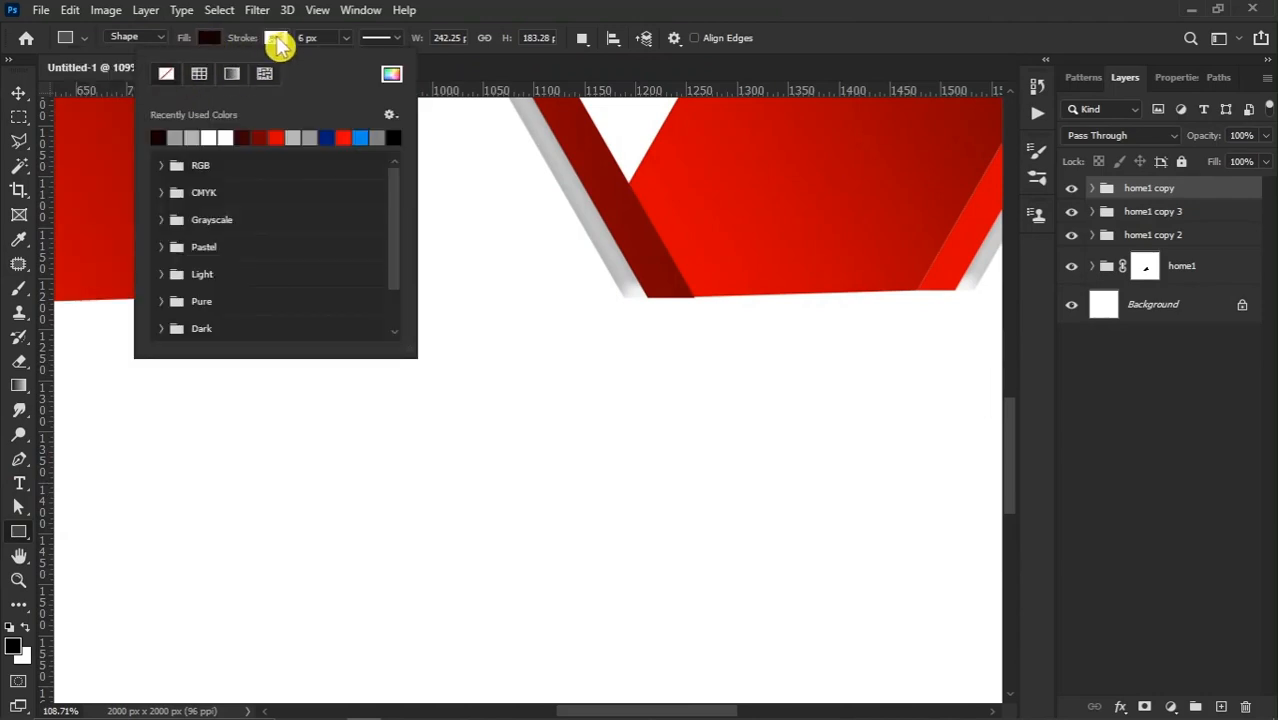
left_click(277, 40)
left_click_drag(370, 392, 482, 535)
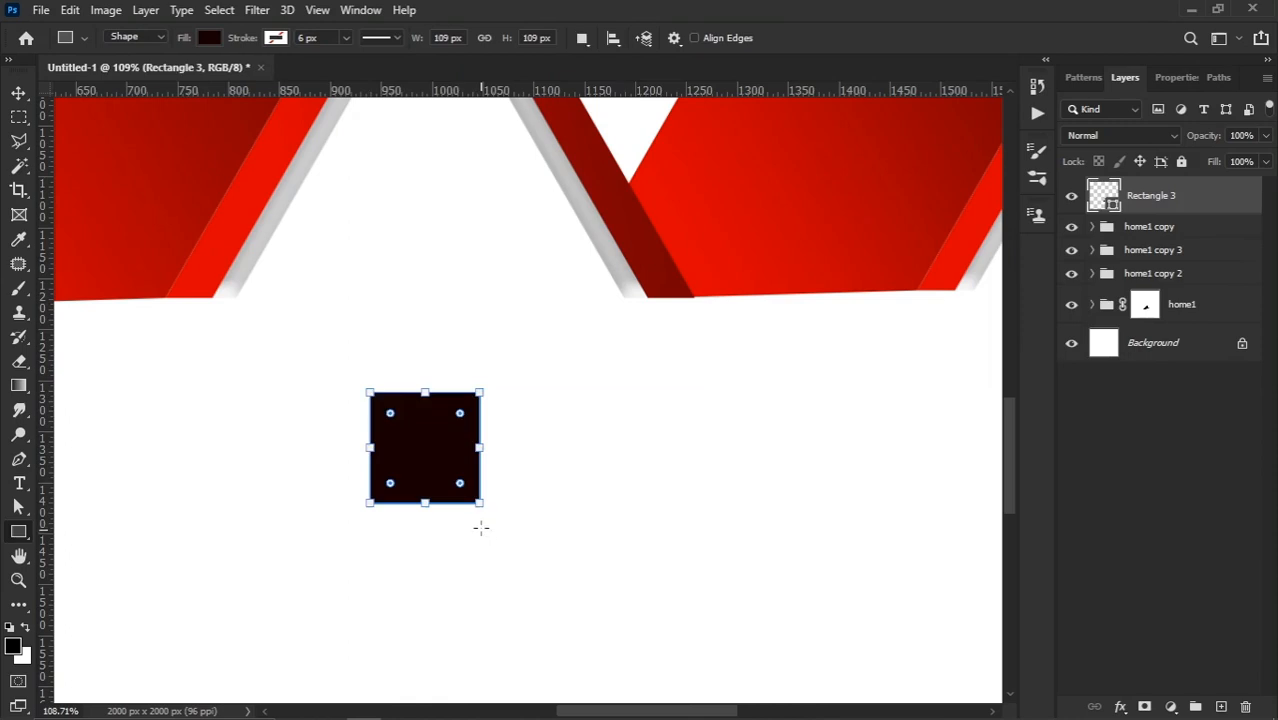
left_click(18, 93)
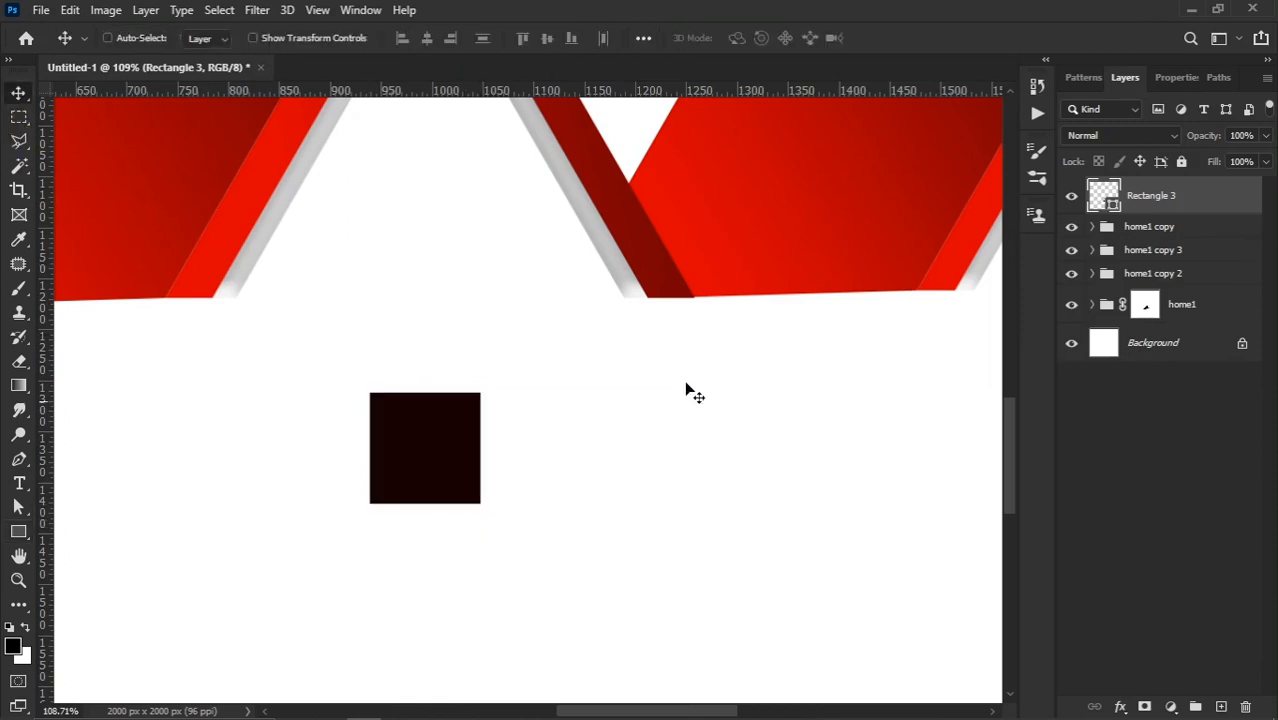
Step: Duplicate the dark square beside itself and duplicate that pair directly beneath, forming a 2 × 2 window grid with narrow gaps
left_click_drag(1146, 197, 1220, 707)
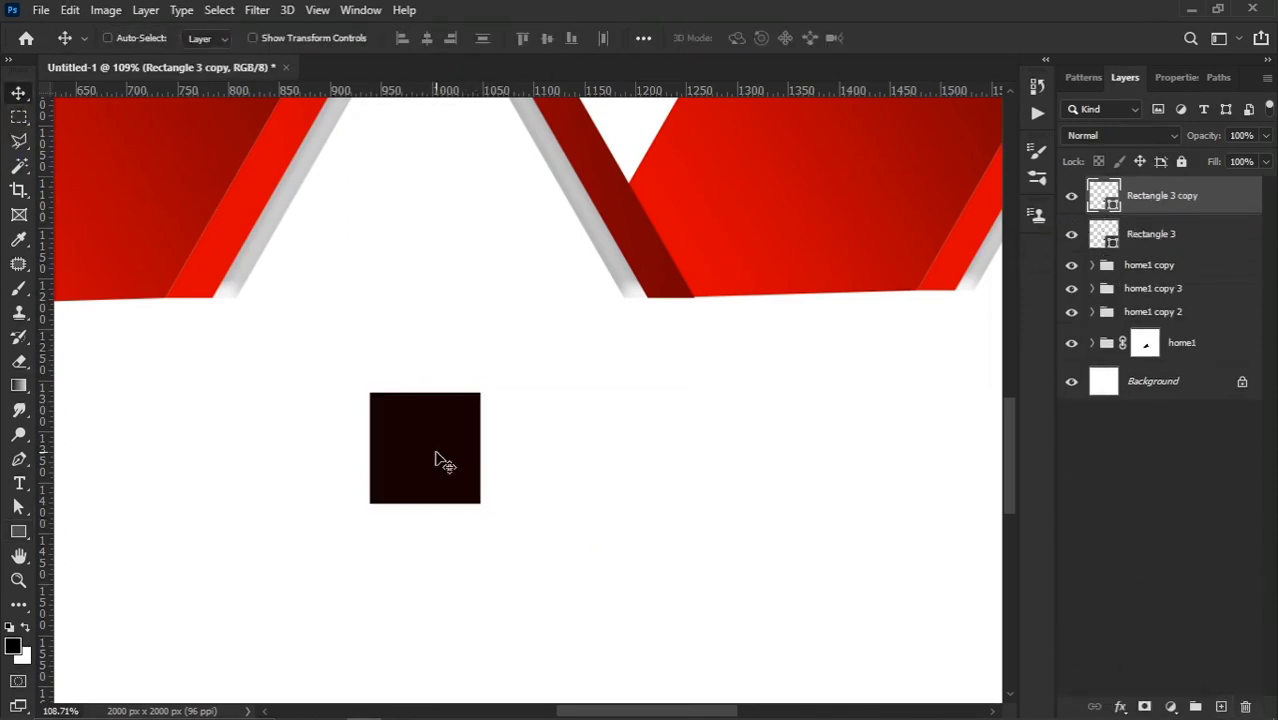
left_click_drag(444, 457, 557, 457)
left_click(1143, 236, "shift")
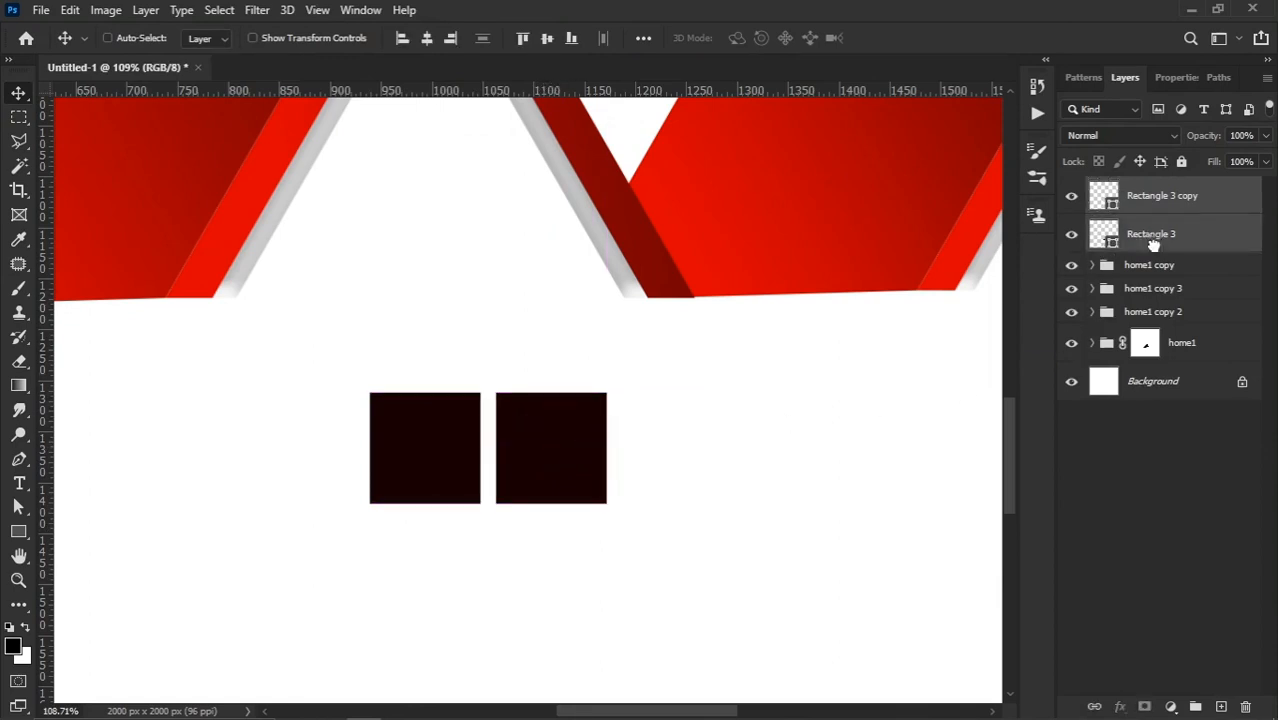
left_click_drag(1146, 237, 1221, 707)
left_click_drag(565, 445, 571, 559)
key("shift+Down")
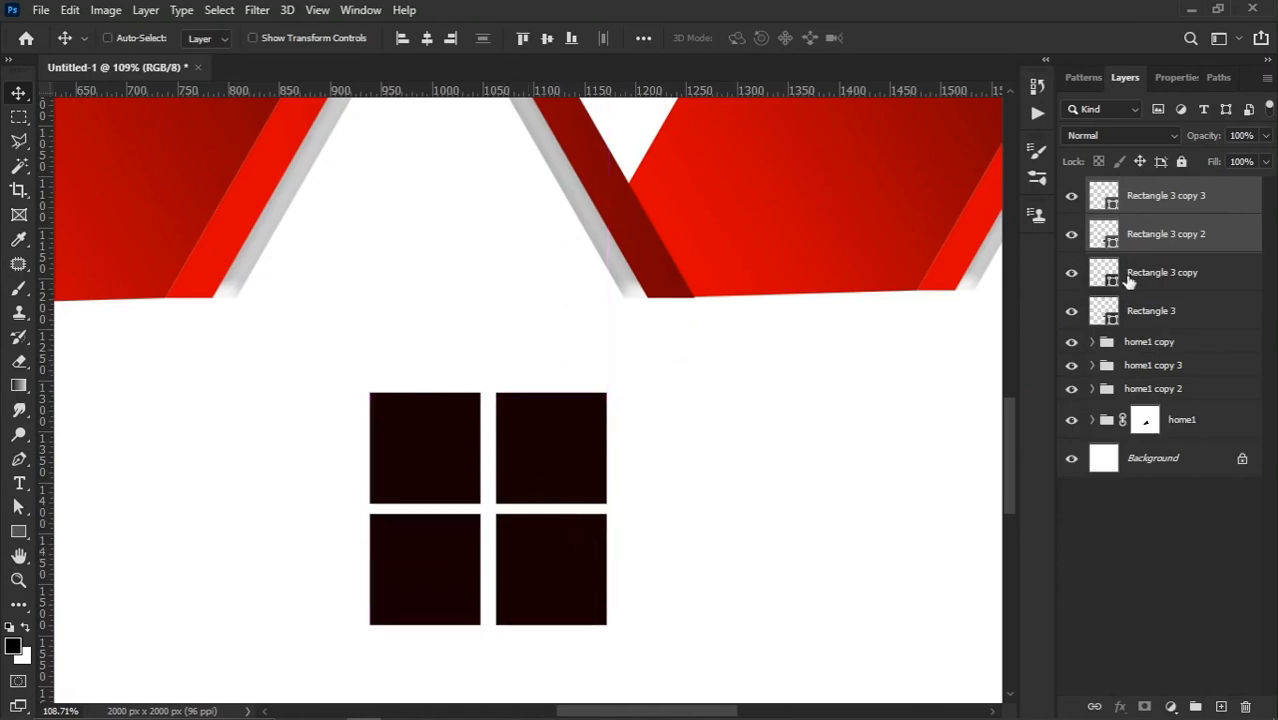
Step: Fully round the outer upper corner of both top window panes so the four-pane window gets an arched top
right_click(440, 432)
left_click(455, 448)
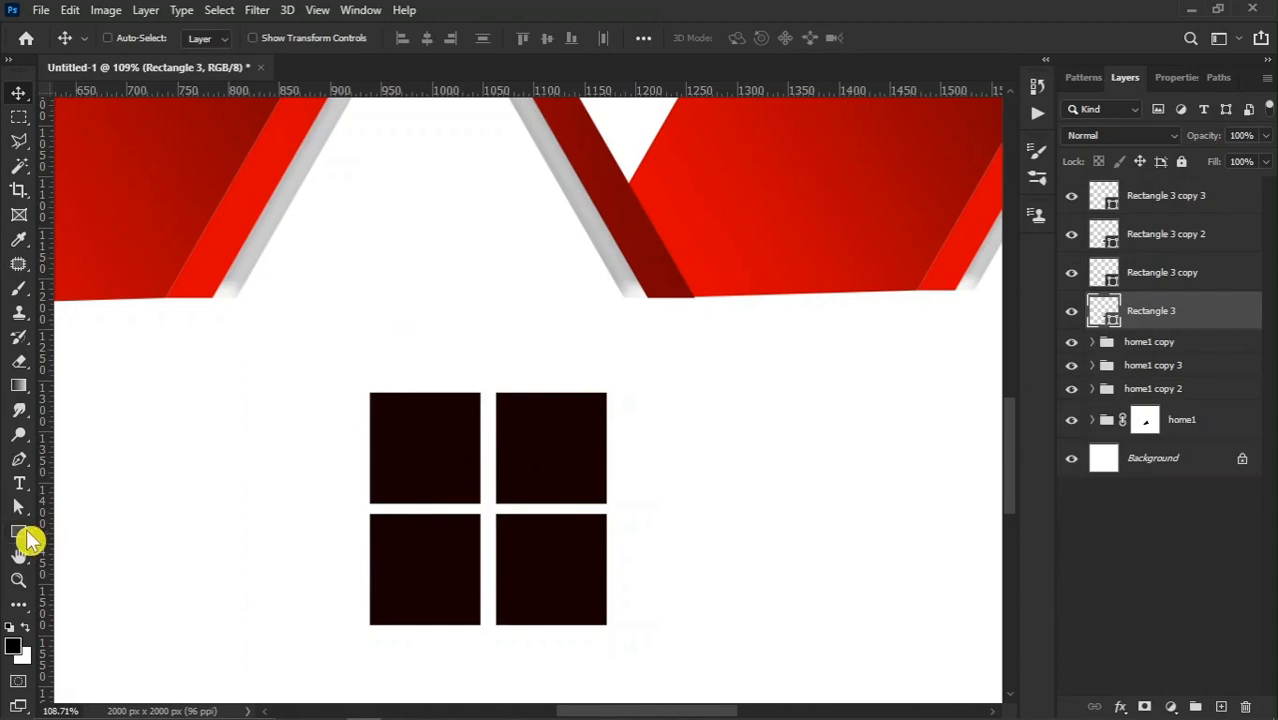
left_click(20, 533)
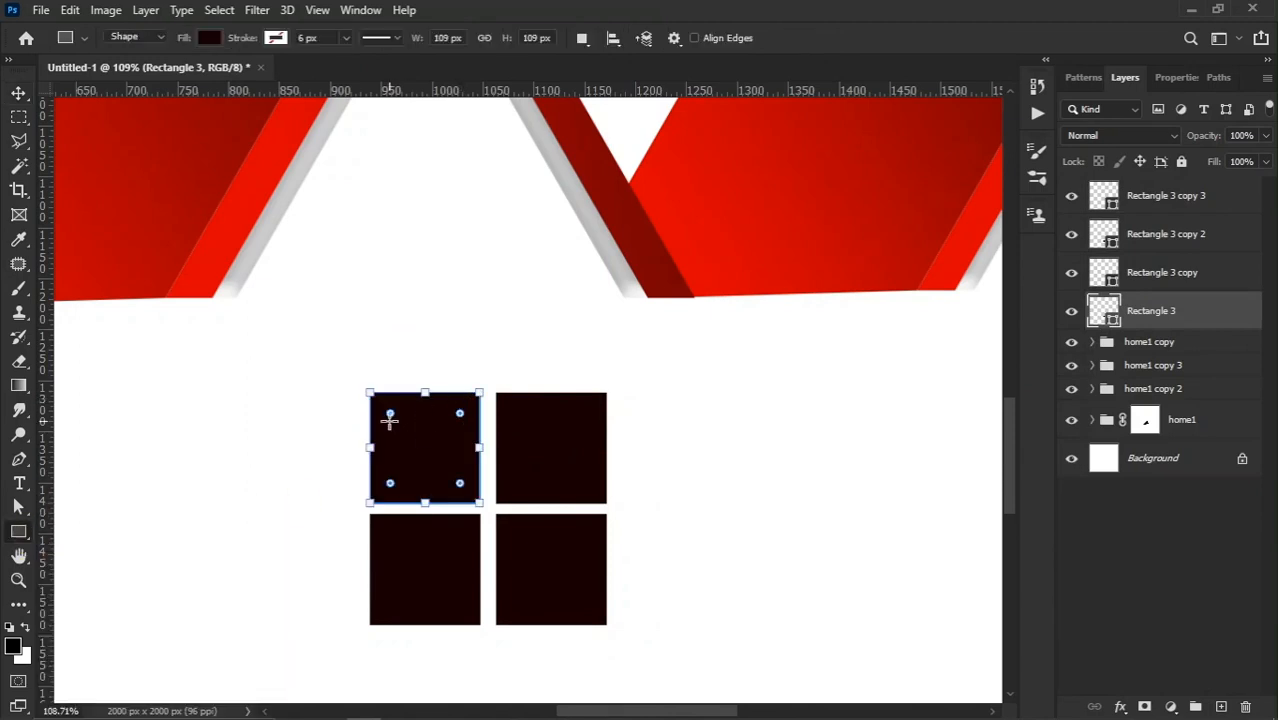
scroll(390, 420, "up", 4)
left_click_drag(365, 375, 365, 582)
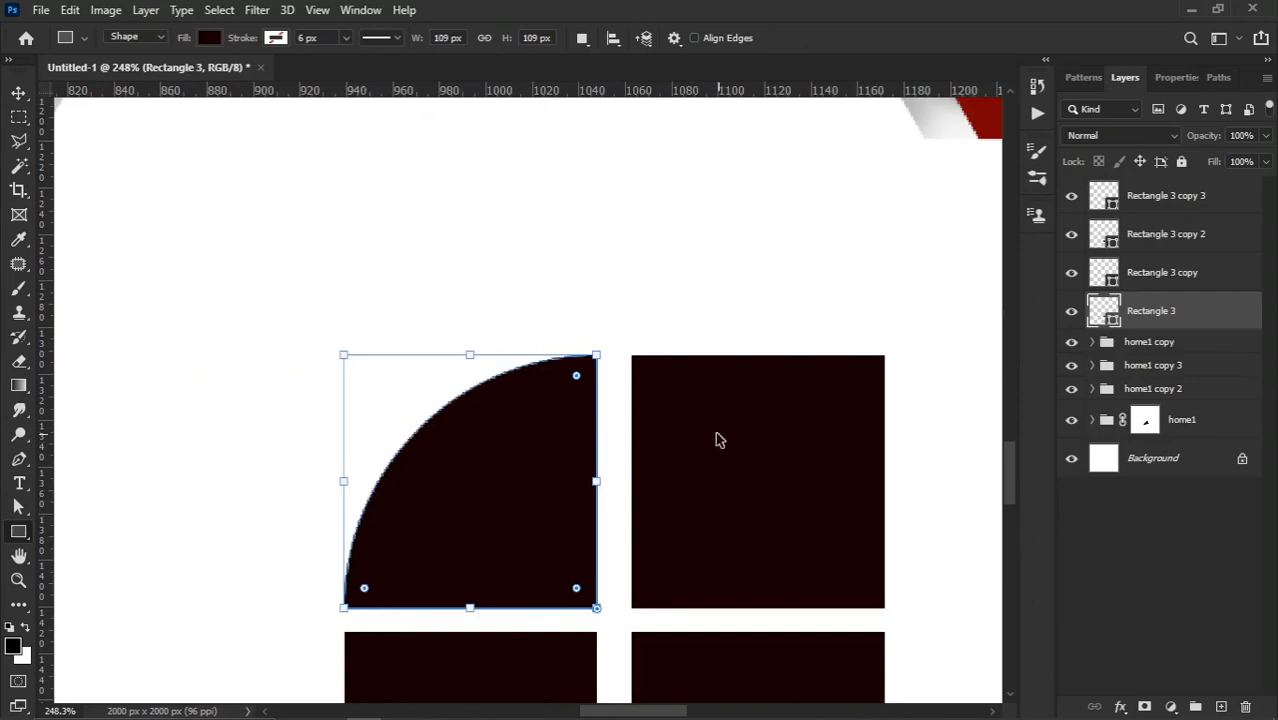
left_click(742, 450)
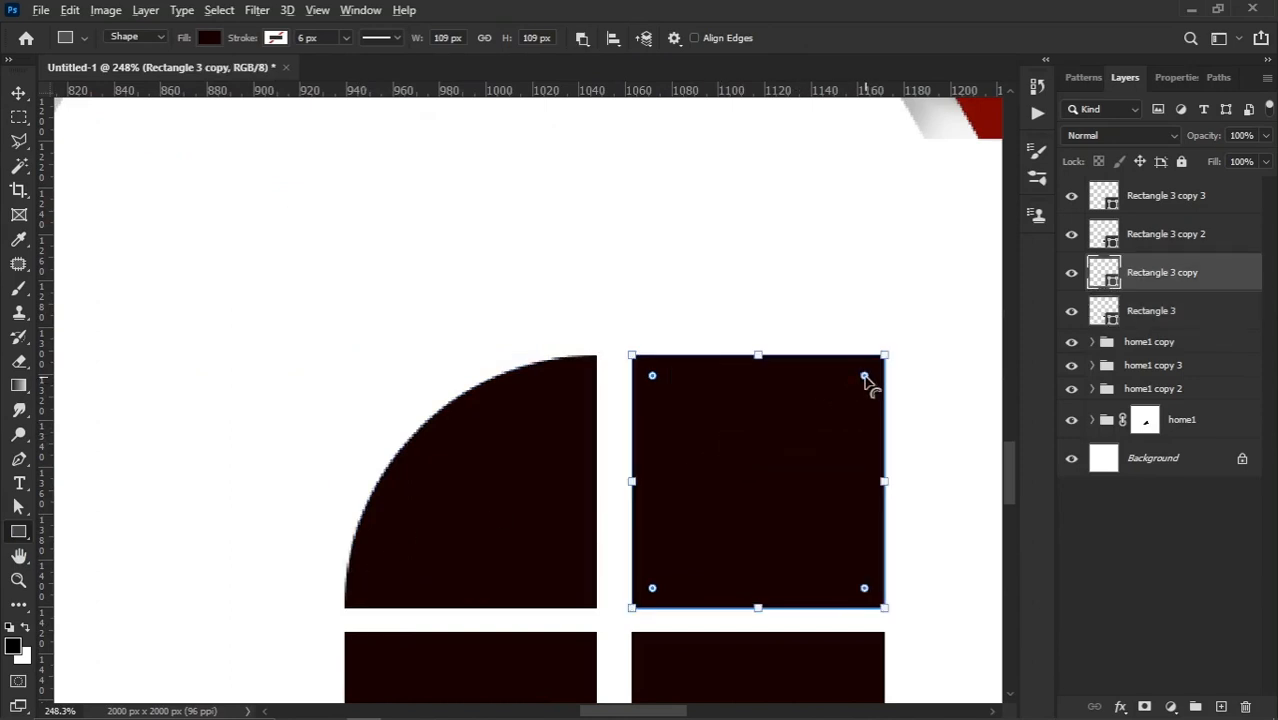
left_click_drag(866, 383, 884, 640)
scroll(262, 232, "down", 4)
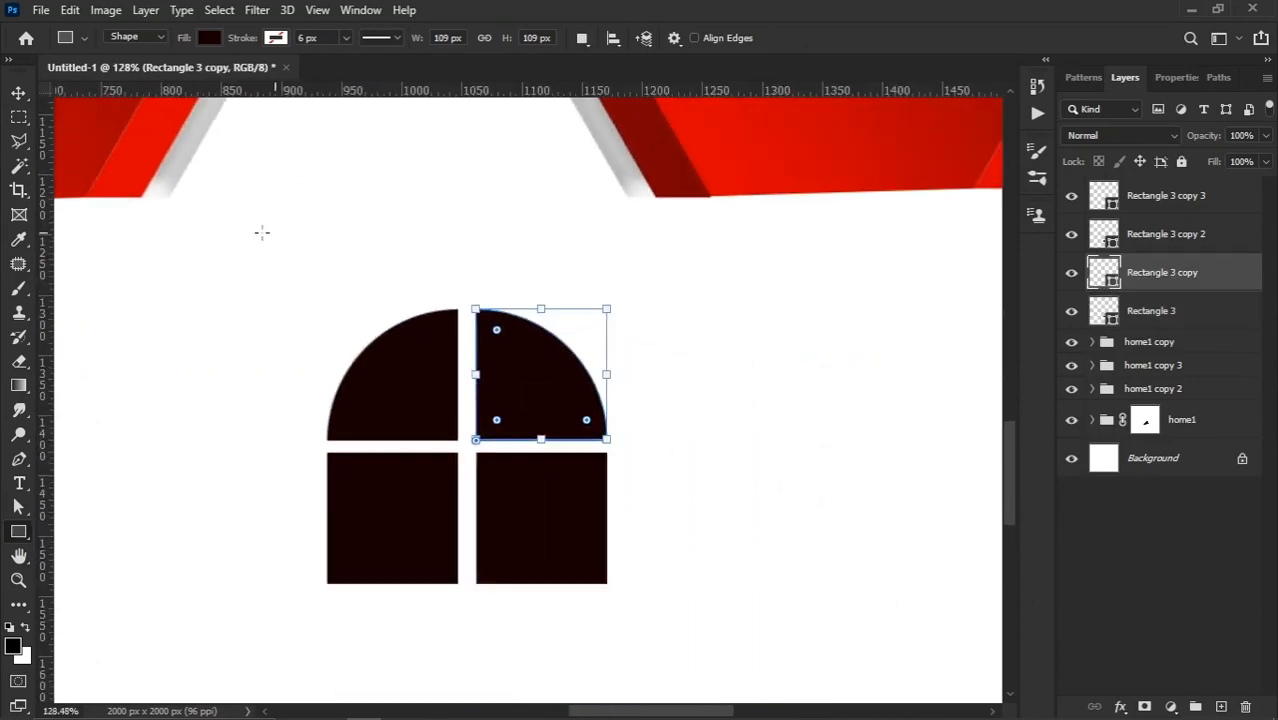
Step: Group the four window pane layers into a group named window
left_click(16, 95)
left_click(1163, 311)
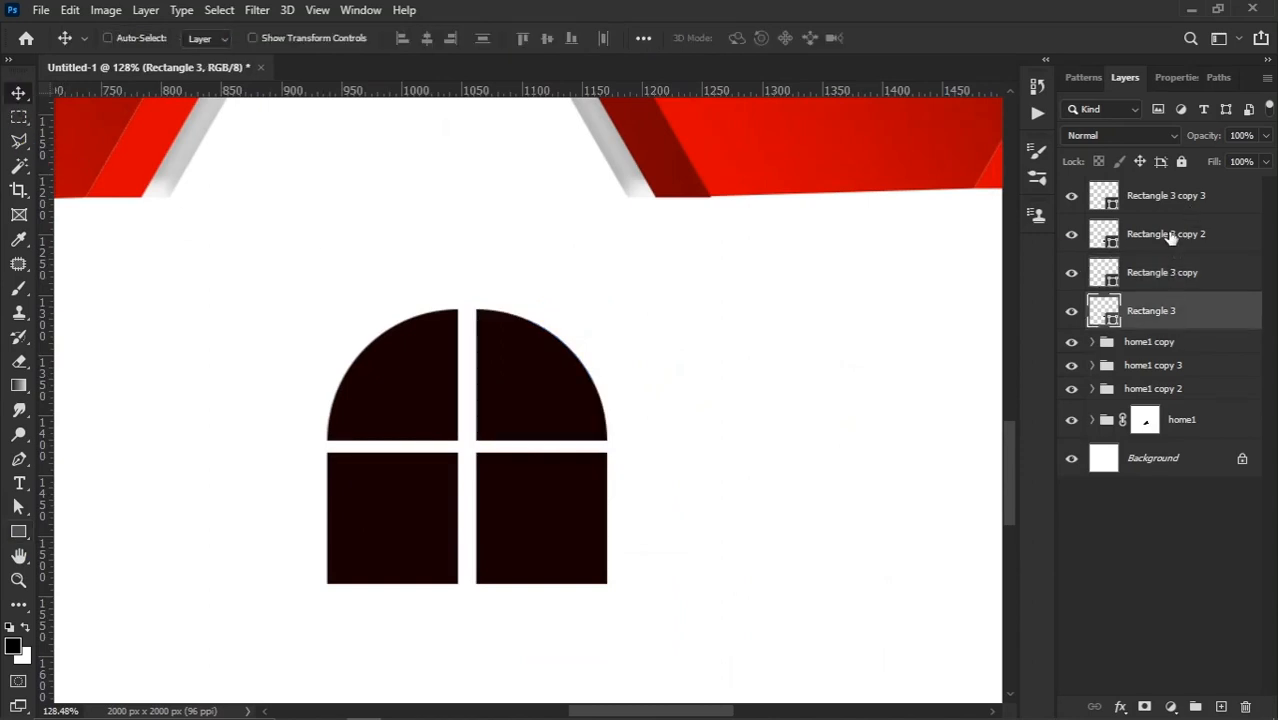
left_click(1166, 196, "shift")
right_click(1166, 196)
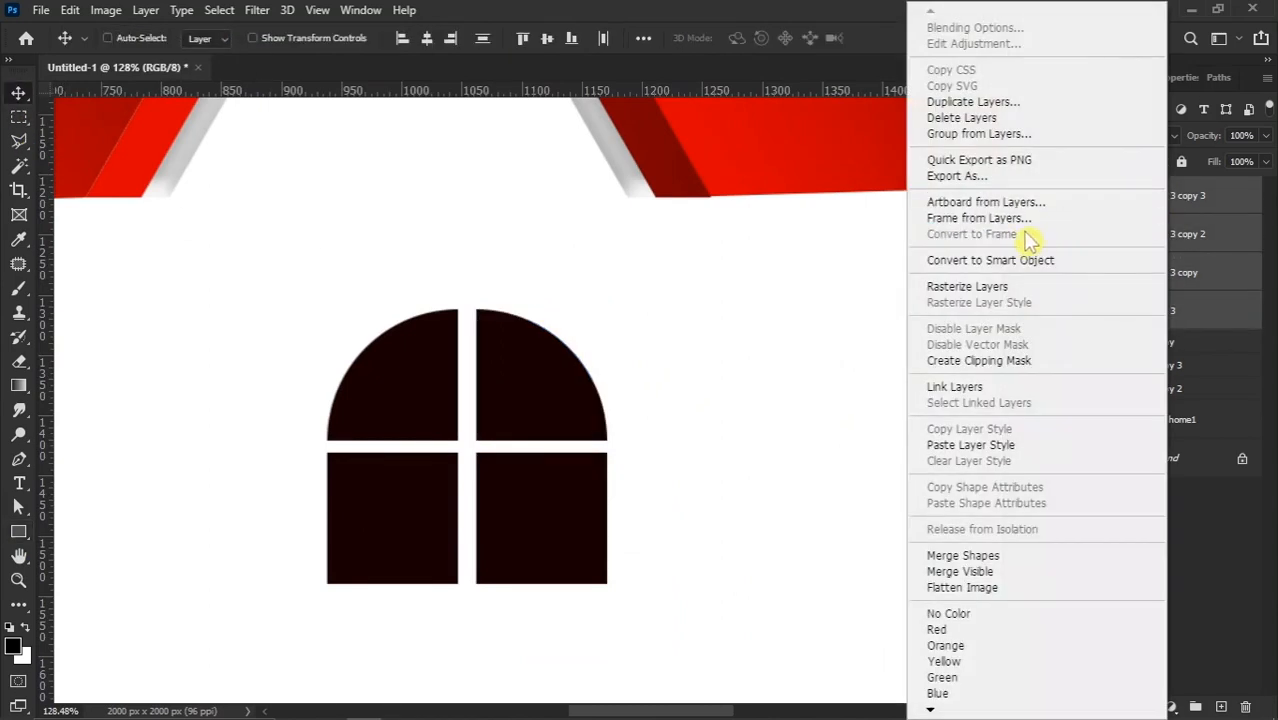
left_click(976, 132)
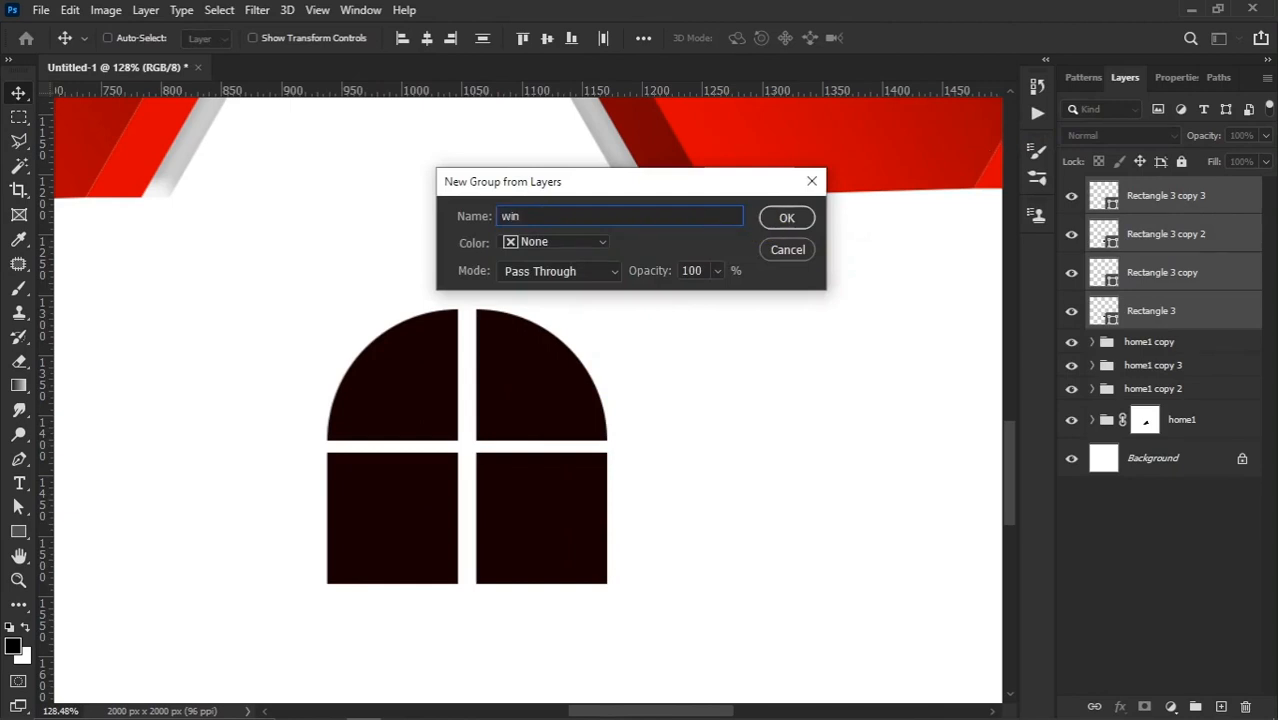
key("Return")
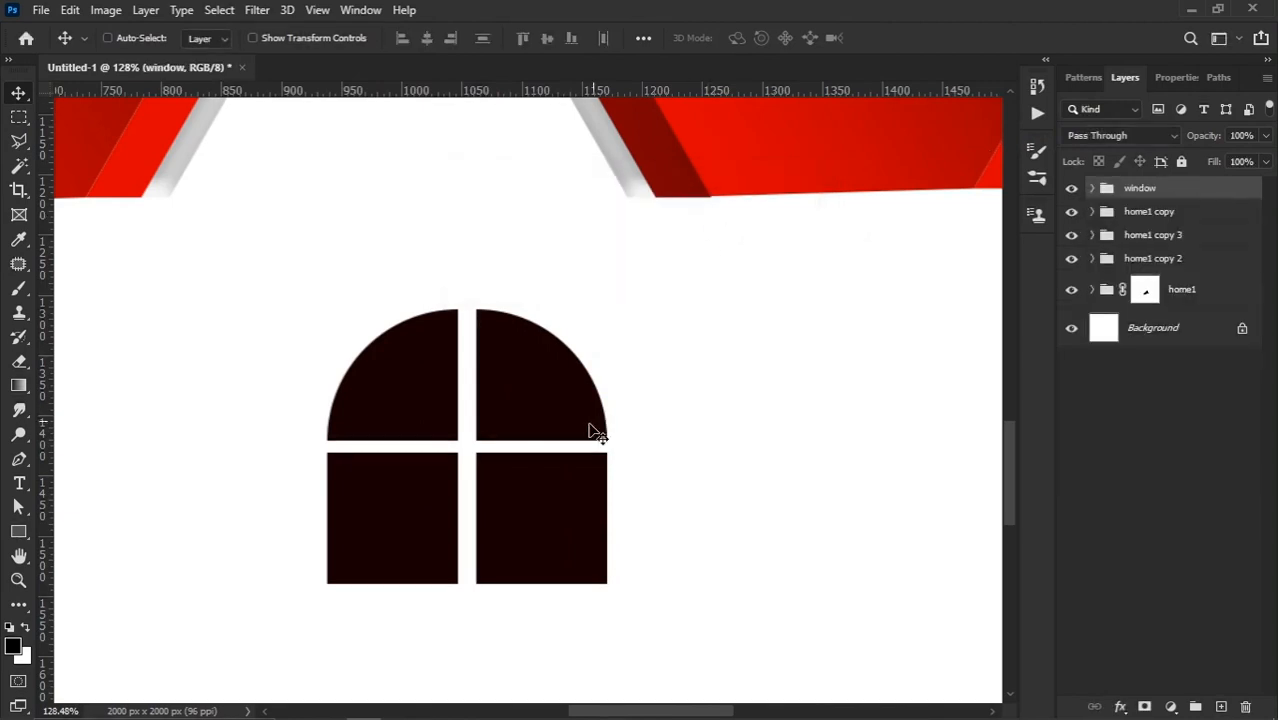
Step: Move the window group into the front gable opening and scale it down proportionally to fit beneath the roof
scroll(562, 461, "down", 8)
scroll(552, 441, "up", 2)
left_click_drag(546, 448, 494, 405)
left_click_drag(492, 403, 490, 366)
key("ctrl+t")
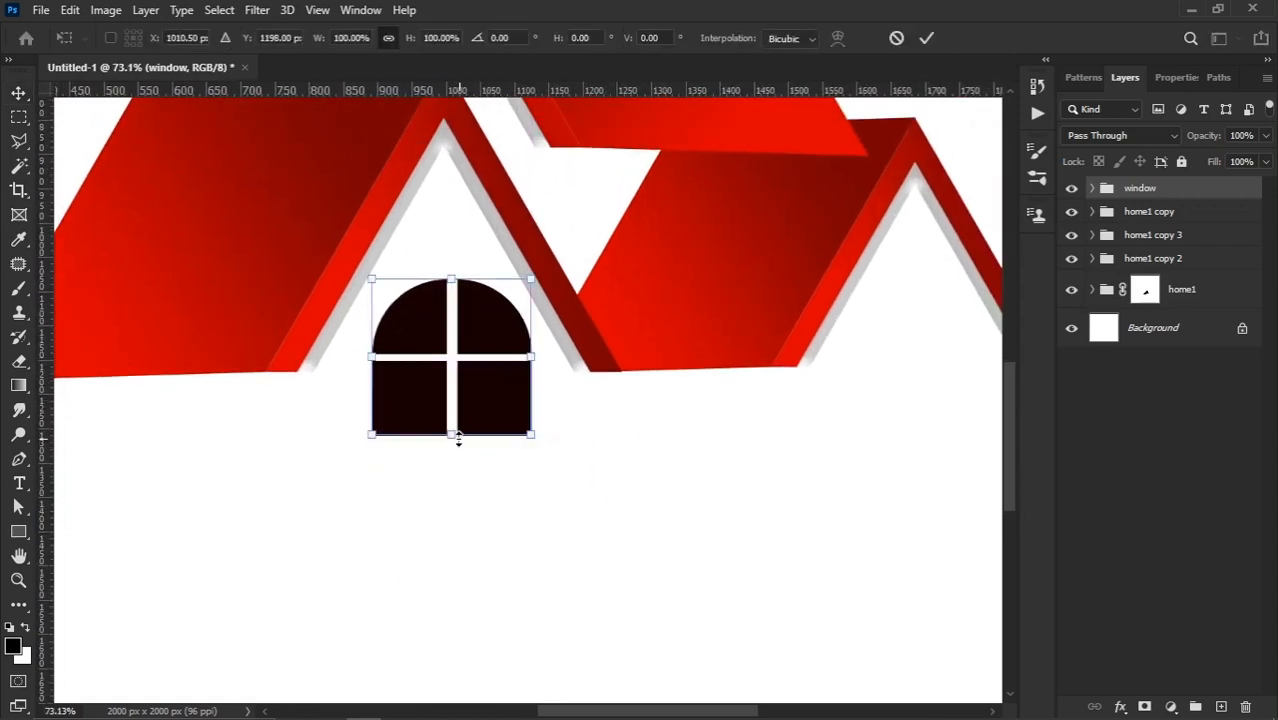
left_click_drag(455, 437, 443, 374)
key("Return")
Step: Duplicate the window group into the smaller right-hand house's gable and scale the copy down slightly
scroll(421, 430, "down", 4)
scroll(466, 334, "up", 1)
scroll(462, 330, "up", 1)
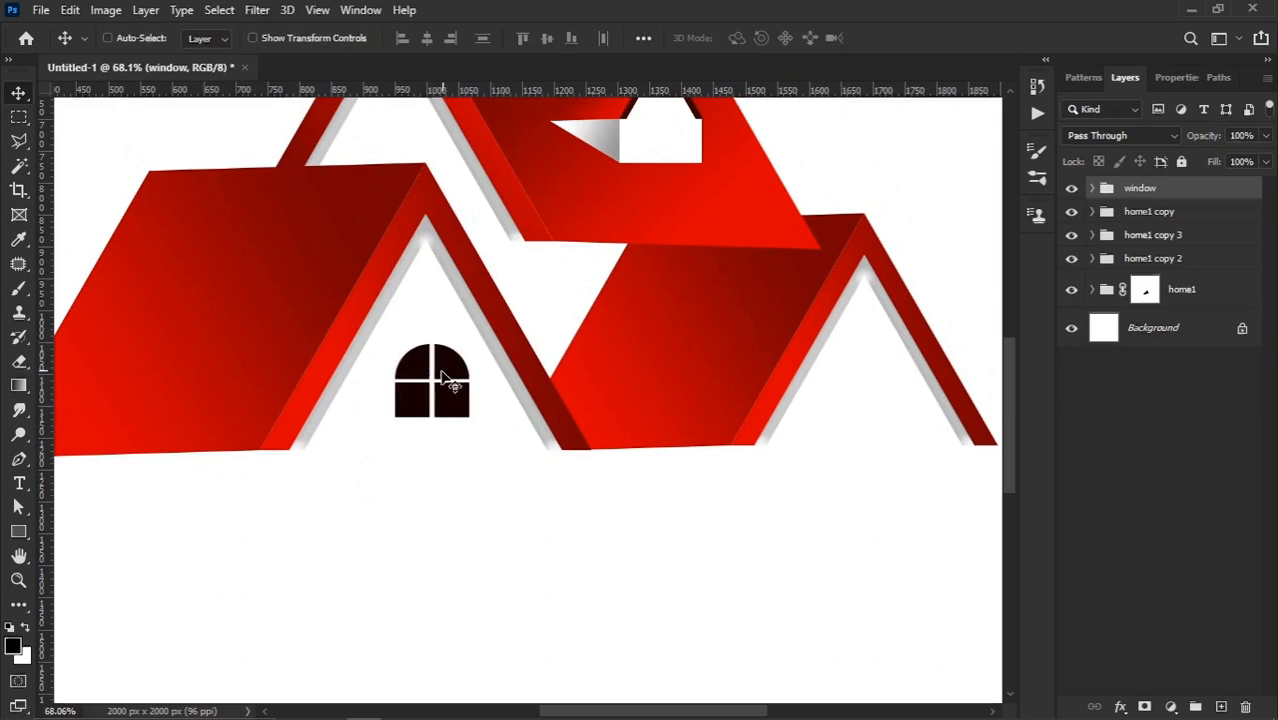
scroll(335, 437, "down", 2)
scroll(330, 427, "down", 3)
scroll(460, 359, "up", 3)
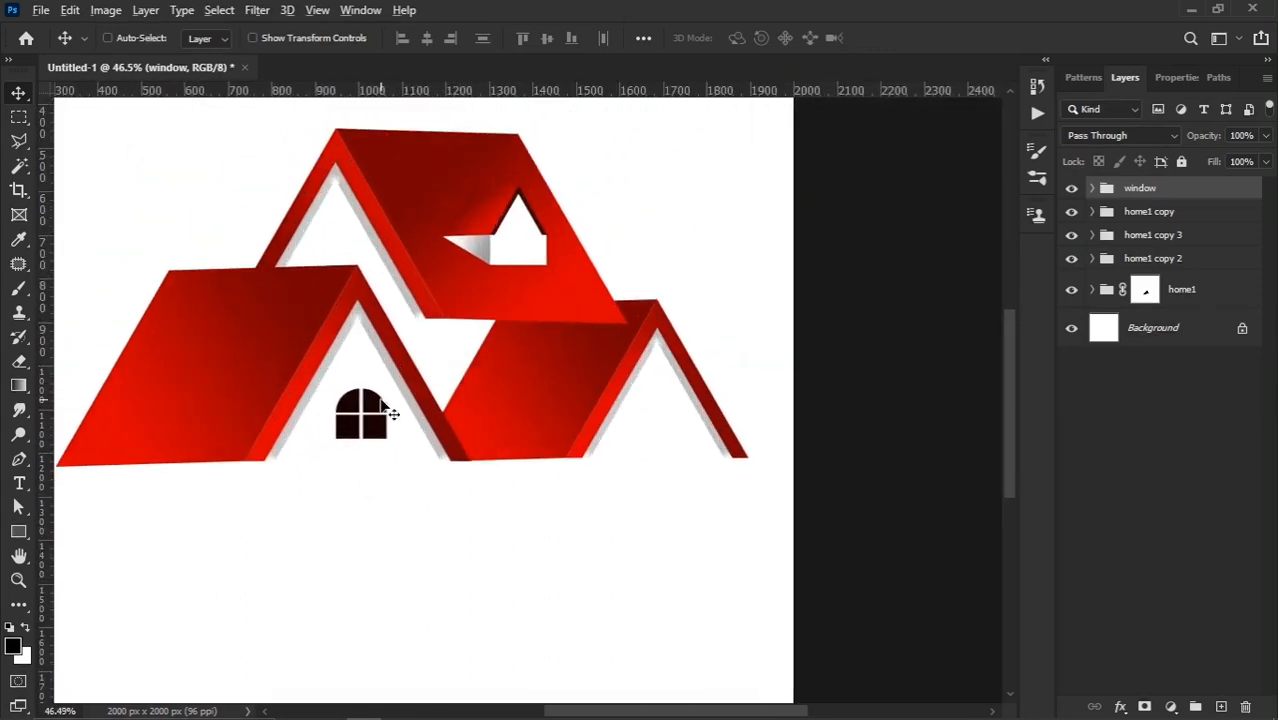
left_click_drag(388, 410, 659, 374)
key("ctrl+t")
scroll(657, 405, "up", 4)
key("Return")
scroll(685, 456, "down", 3)
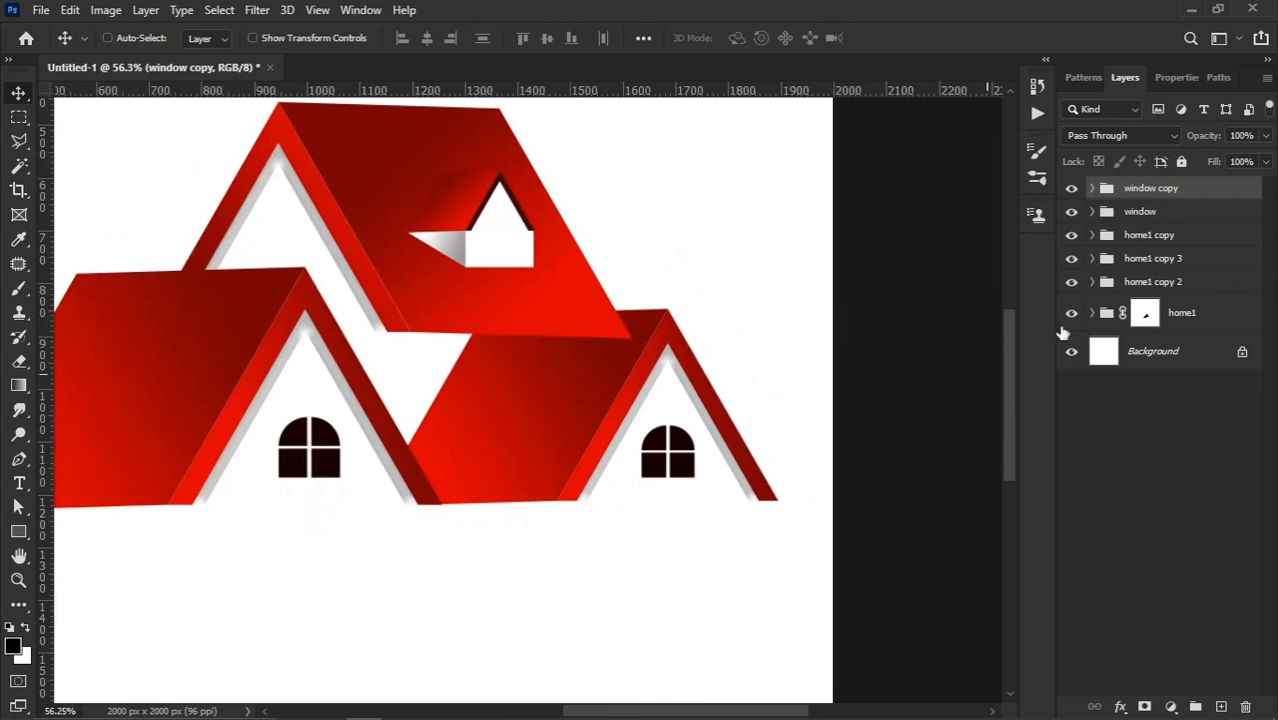
Step: Duplicate the window copy group, move the duplicate onto the white dormer wall, and scale it down to fit
left_click_drag(1198, 190, 1215, 707)
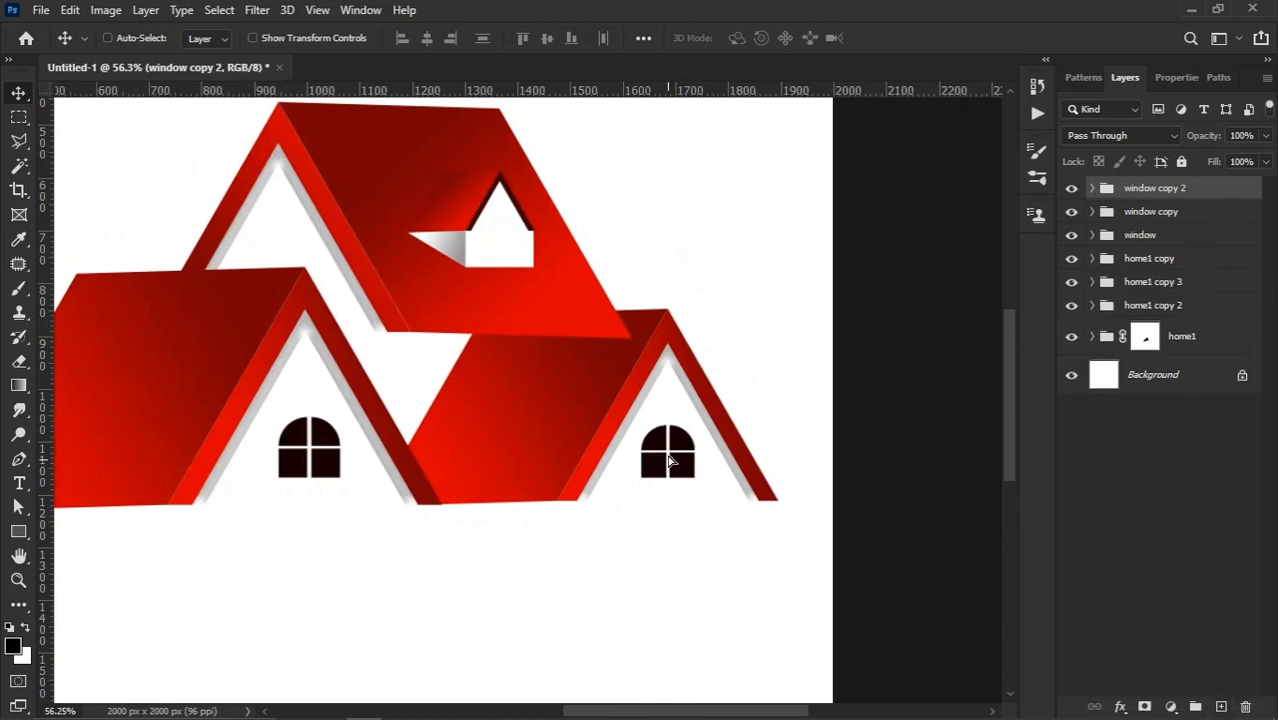
left_click_drag(669, 460, 475, 441)
scroll(500, 240, "up", 4)
left_click_drag(474, 434, 477, 402)
key("ctrl+t")
left_click_drag(478, 556, 477, 490)
key("Return")
scroll(541, 354, "down", 1)
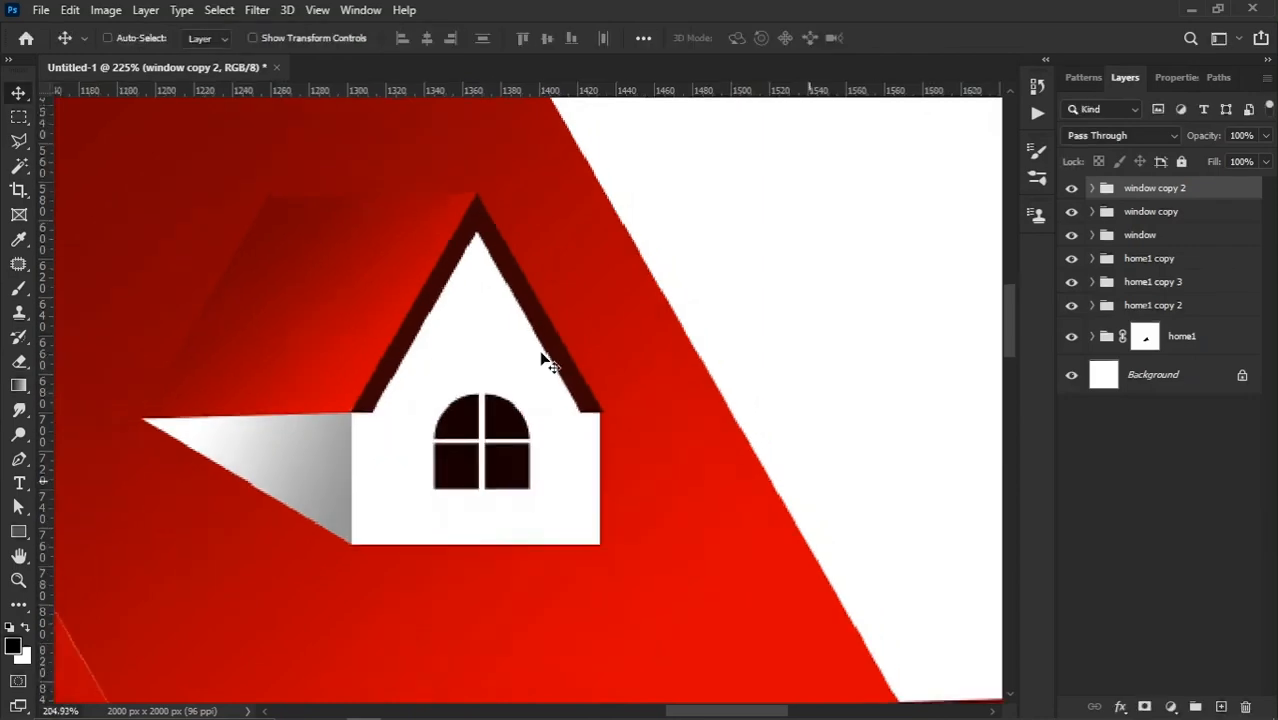
Step: Select the triangular upper interior of the front gable with the Polygonal Lasso and add a new layer directly above Background
scroll(541, 360, "down", 10)
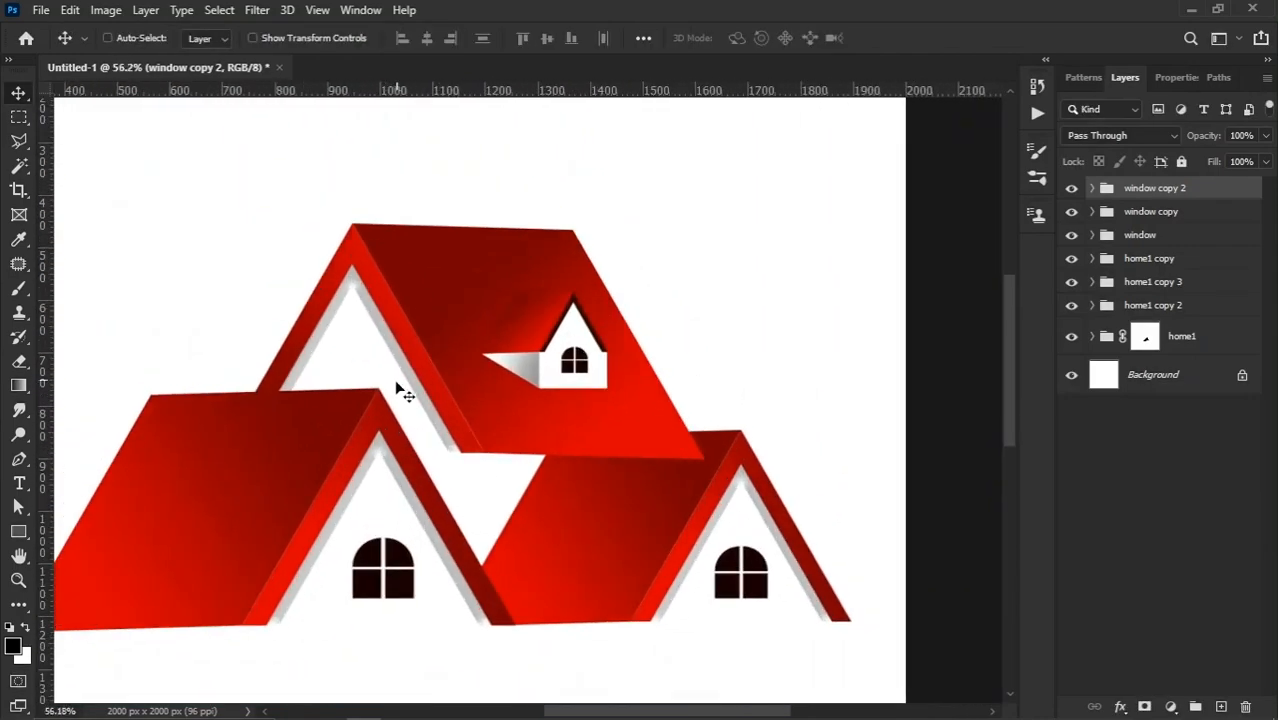
scroll(404, 388, "up", 2)
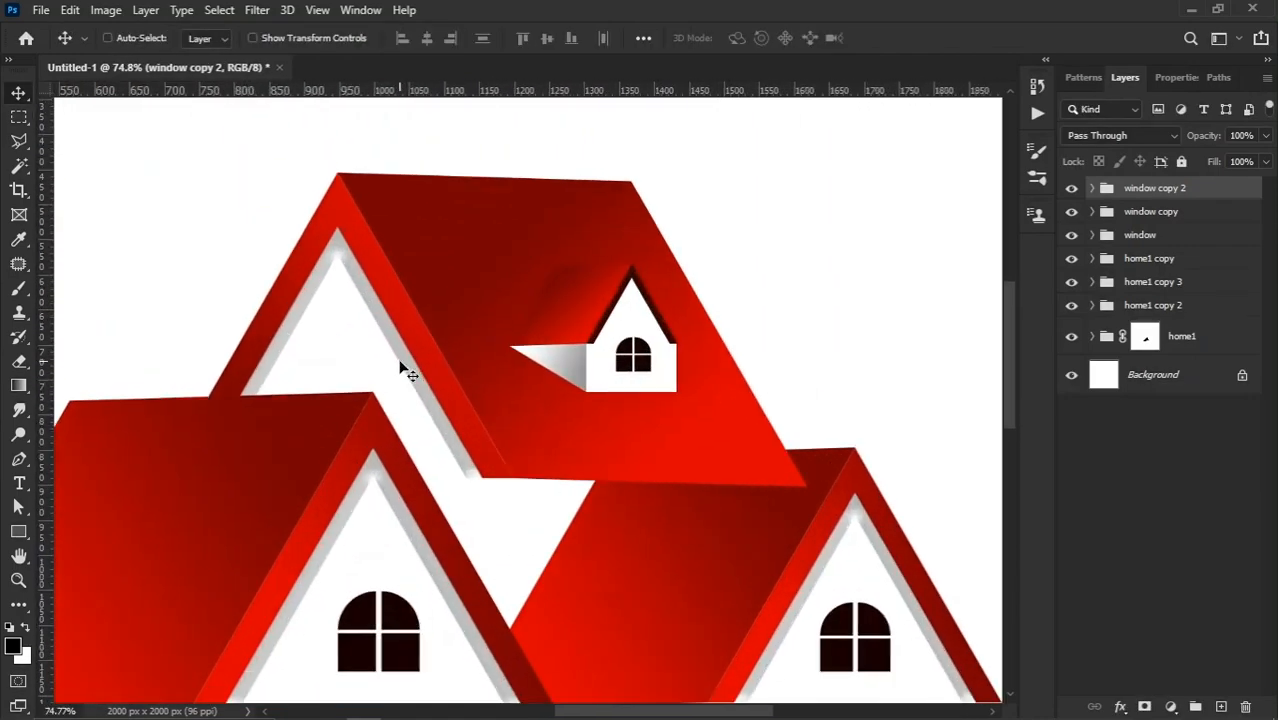
scroll(476, 289, "down", 2)
scroll(420, 471, "down", 1)
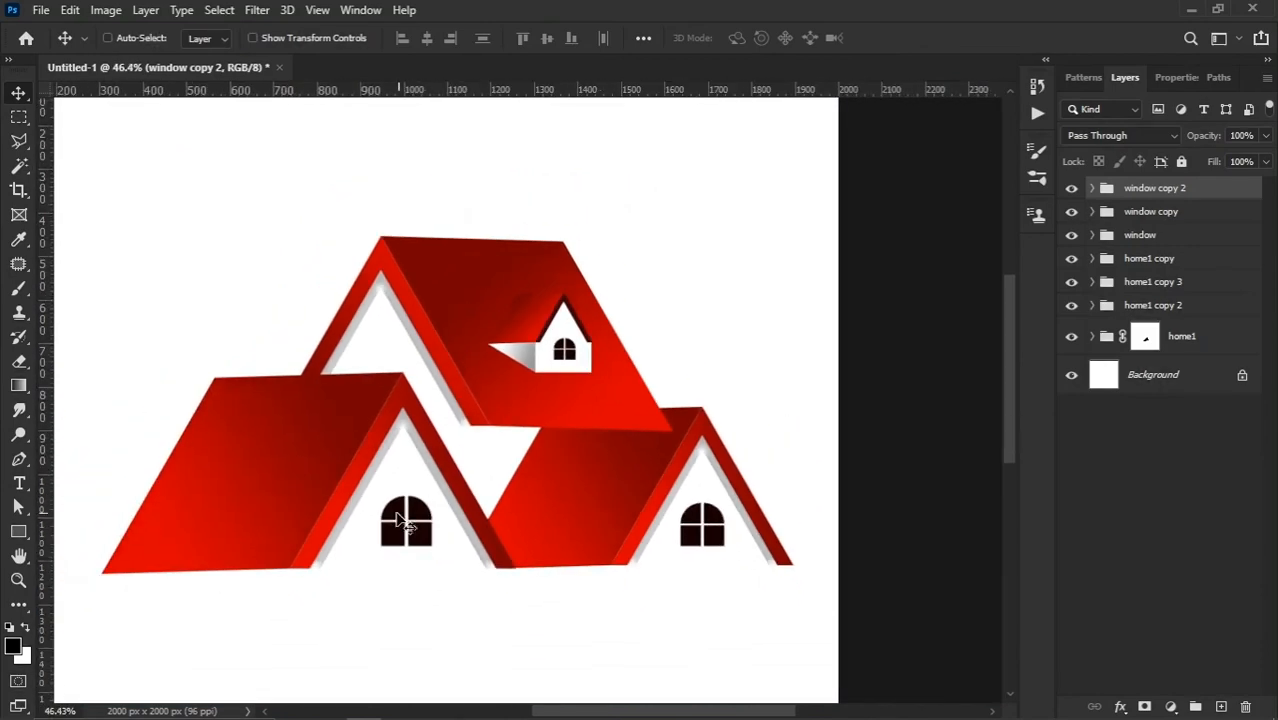
scroll(478, 447, "up", 3)
left_click(1186, 340)
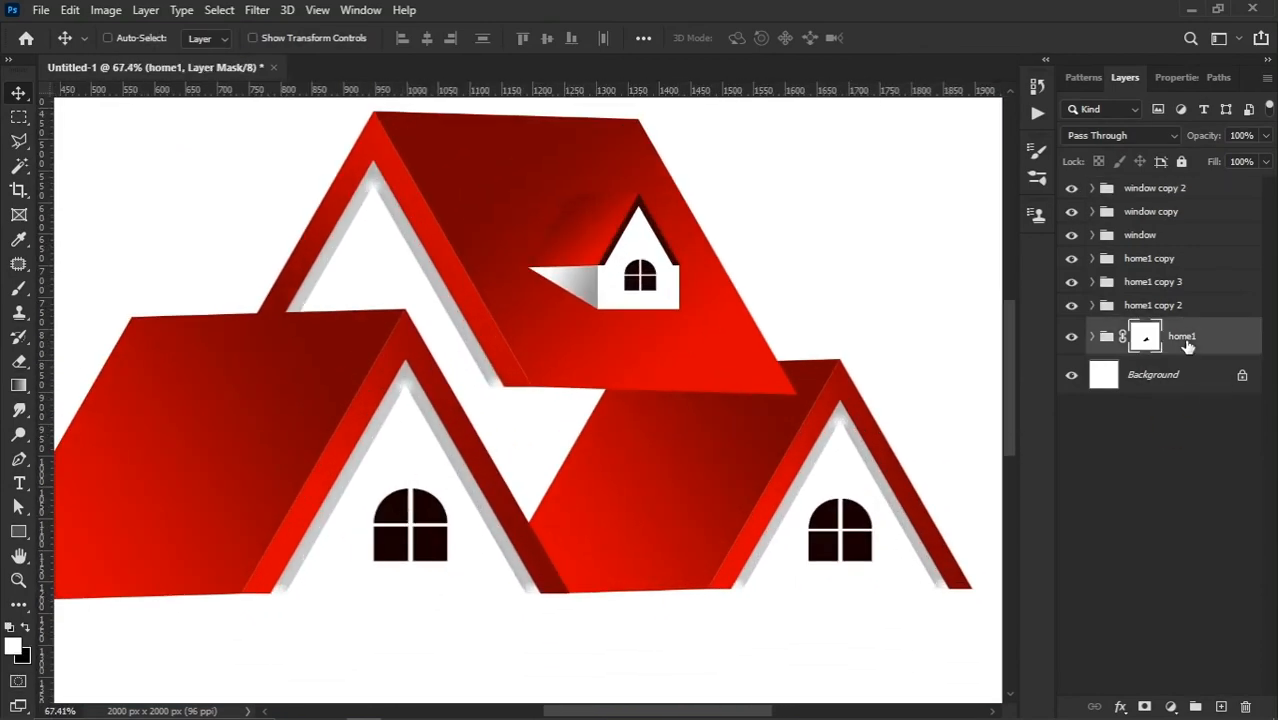
left_click(1180, 376)
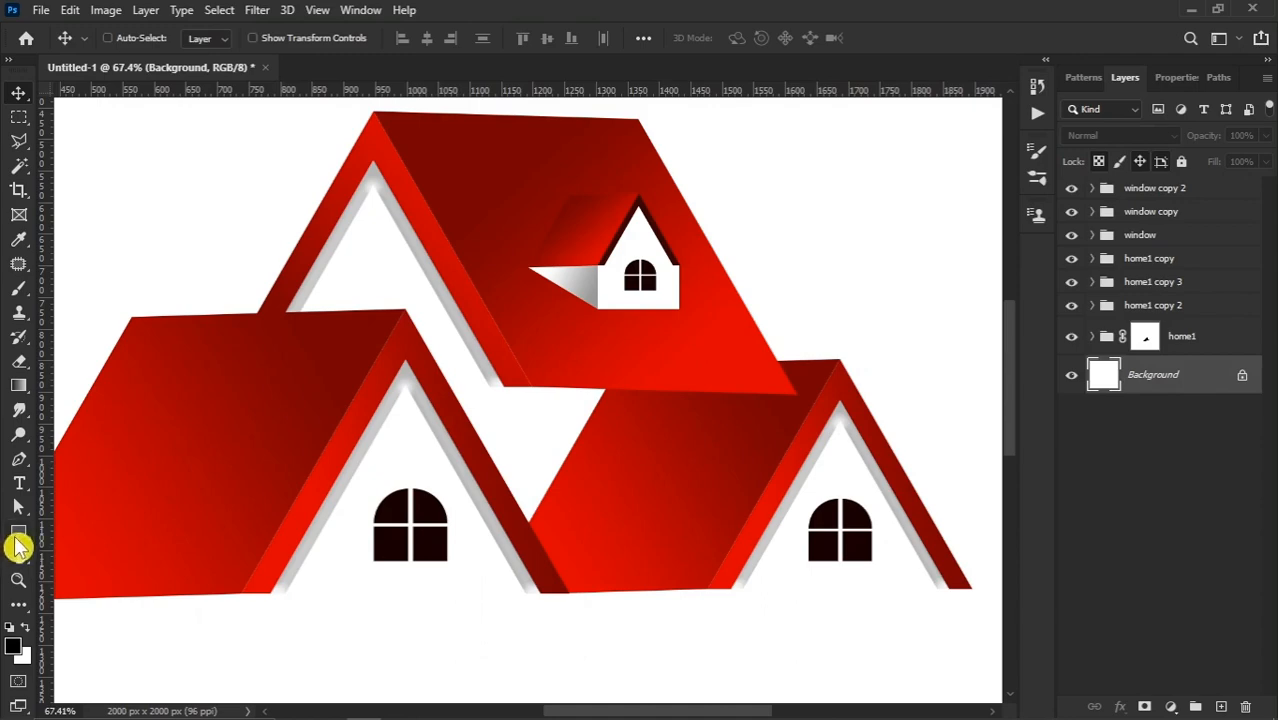
left_click(21, 120)
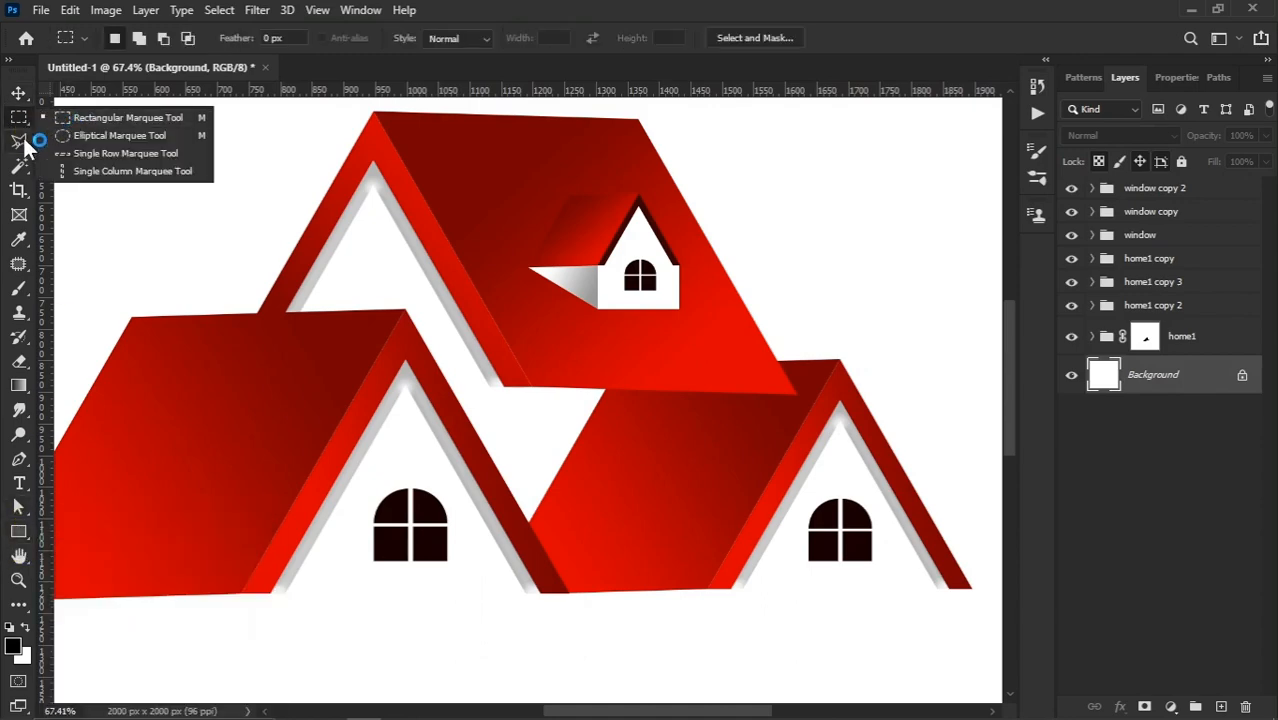
left_click(25, 148)
left_click(91, 160)
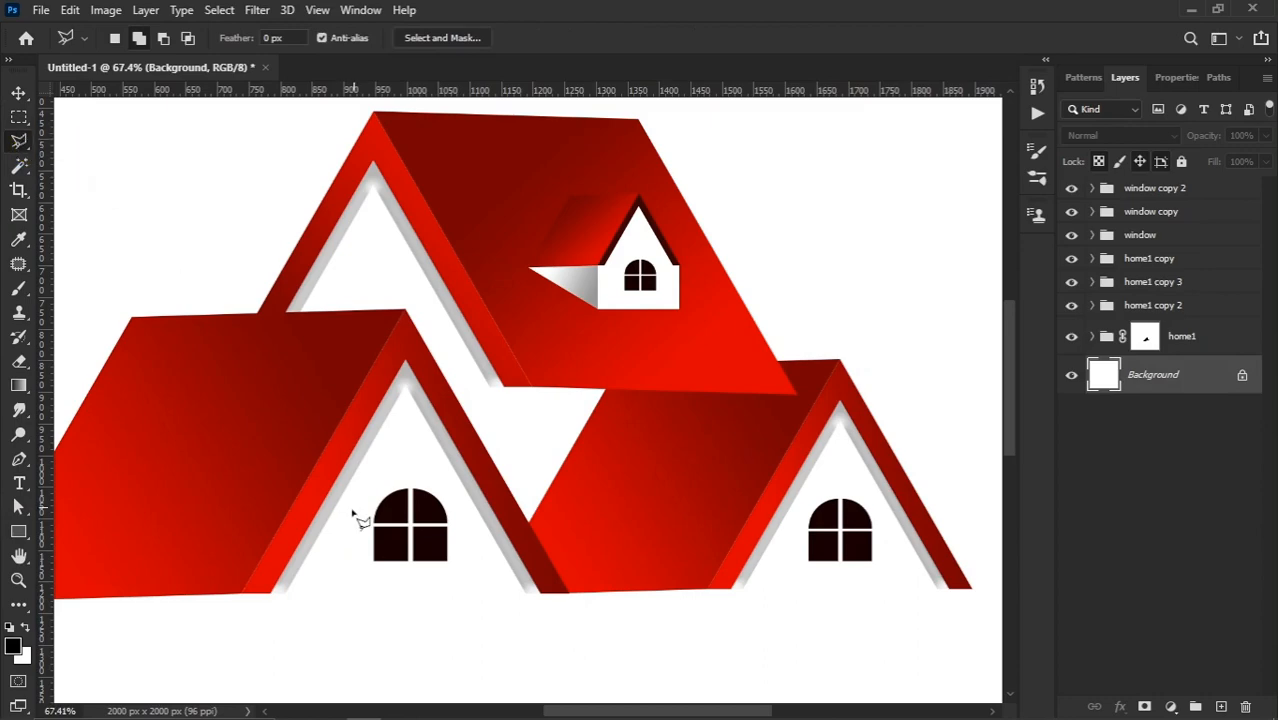
scroll(345, 520, "up", 2)
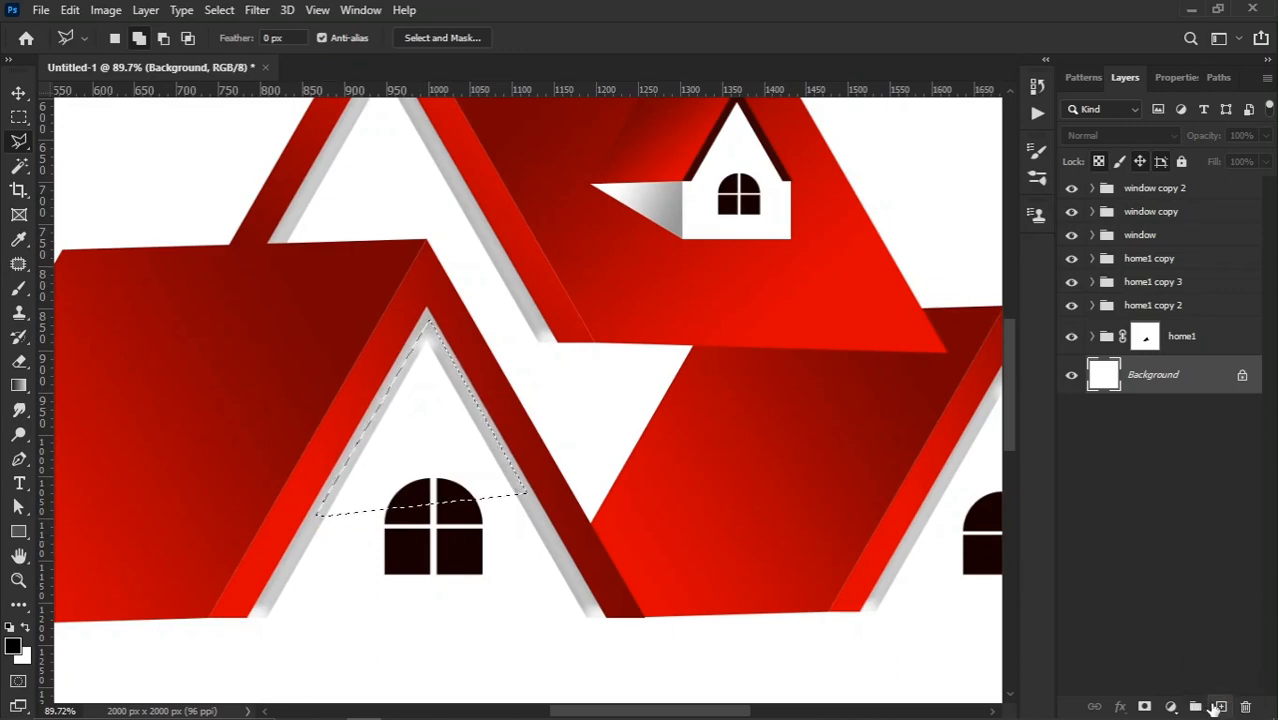
left_click(1214, 707)
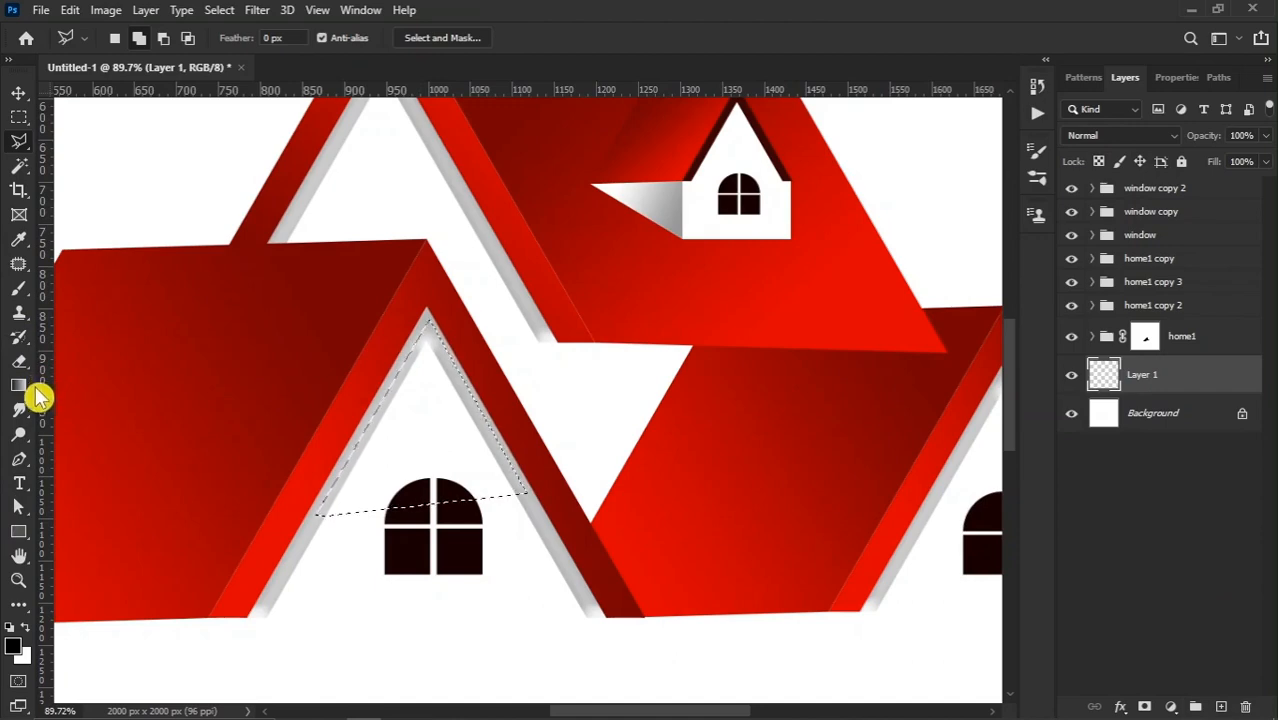
Step: Set up a soft round black brush with 0% hardness, 34% opacity and 36% flow
key("b")
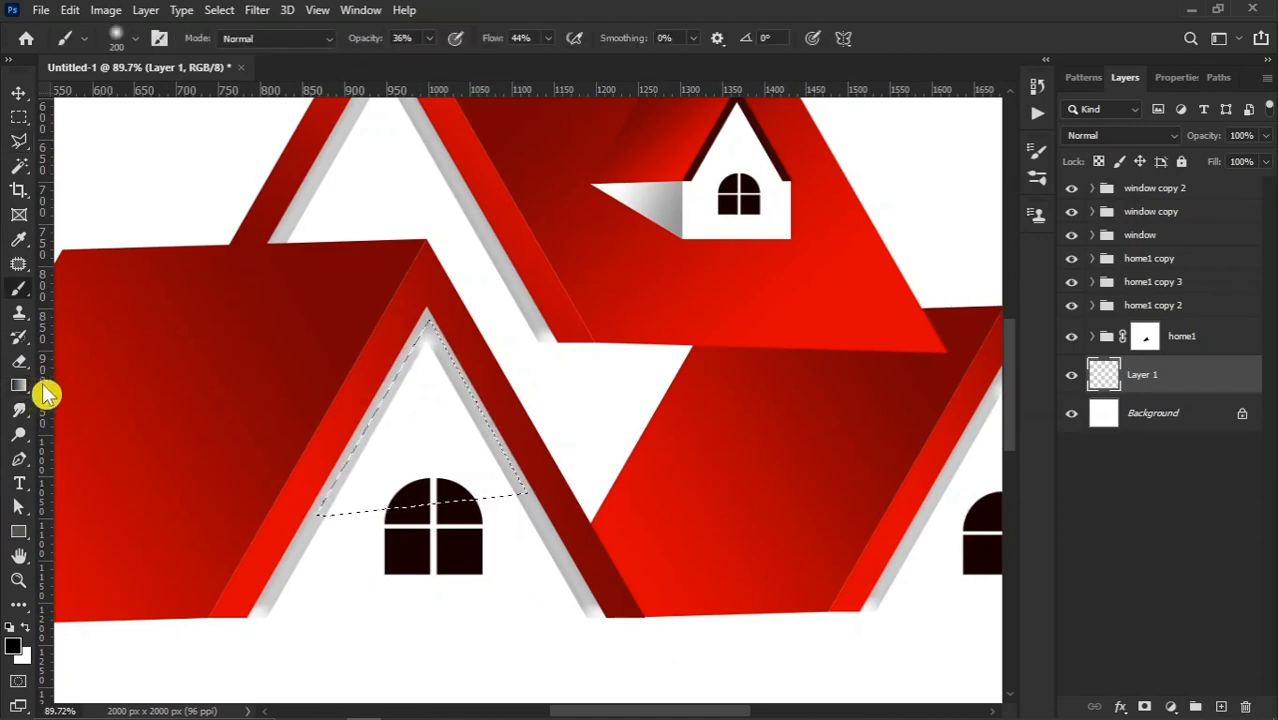
right_click(19, 288)
left_click(95, 285)
left_click(116, 36)
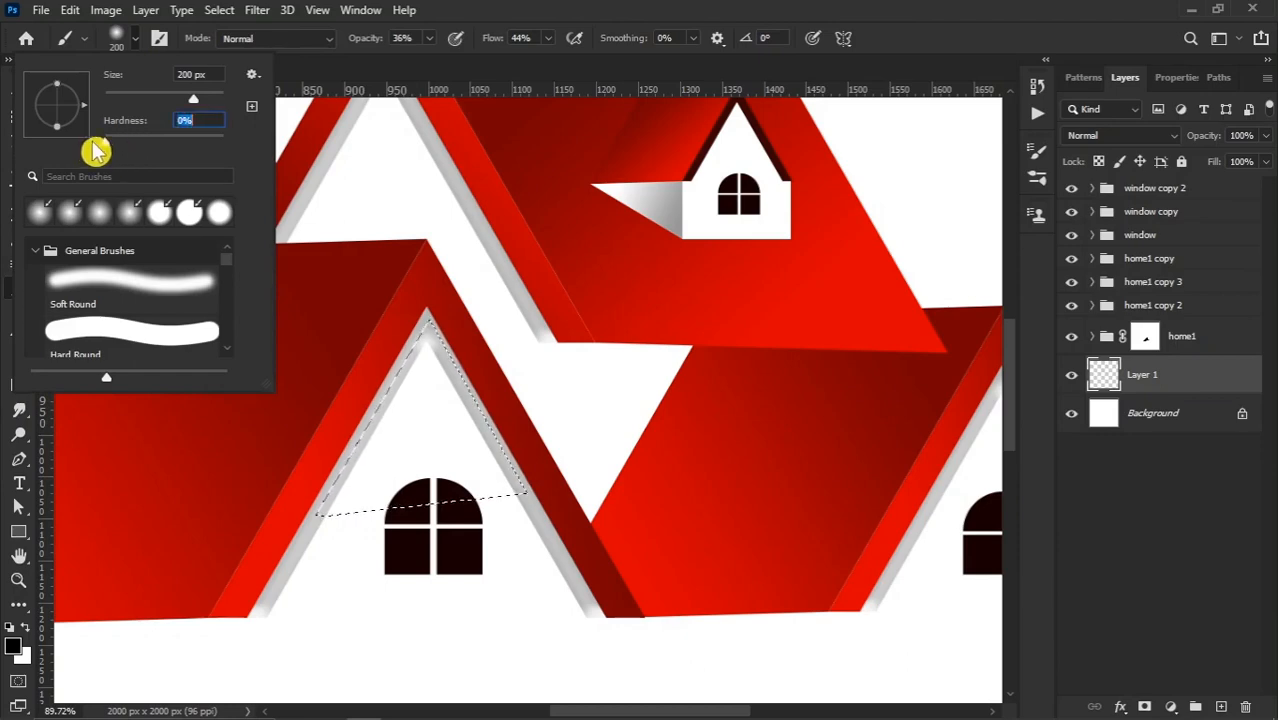
left_click(118, 38)
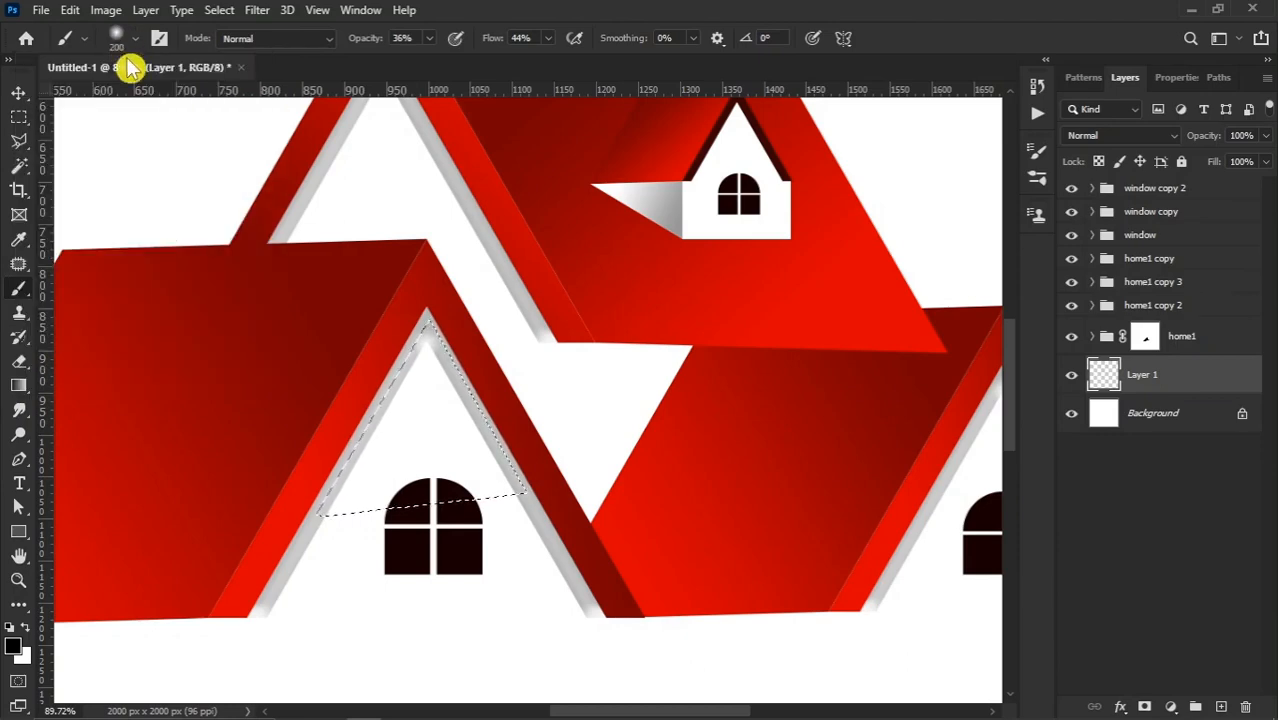
left_click(12, 646)
left_click(1205, 392)
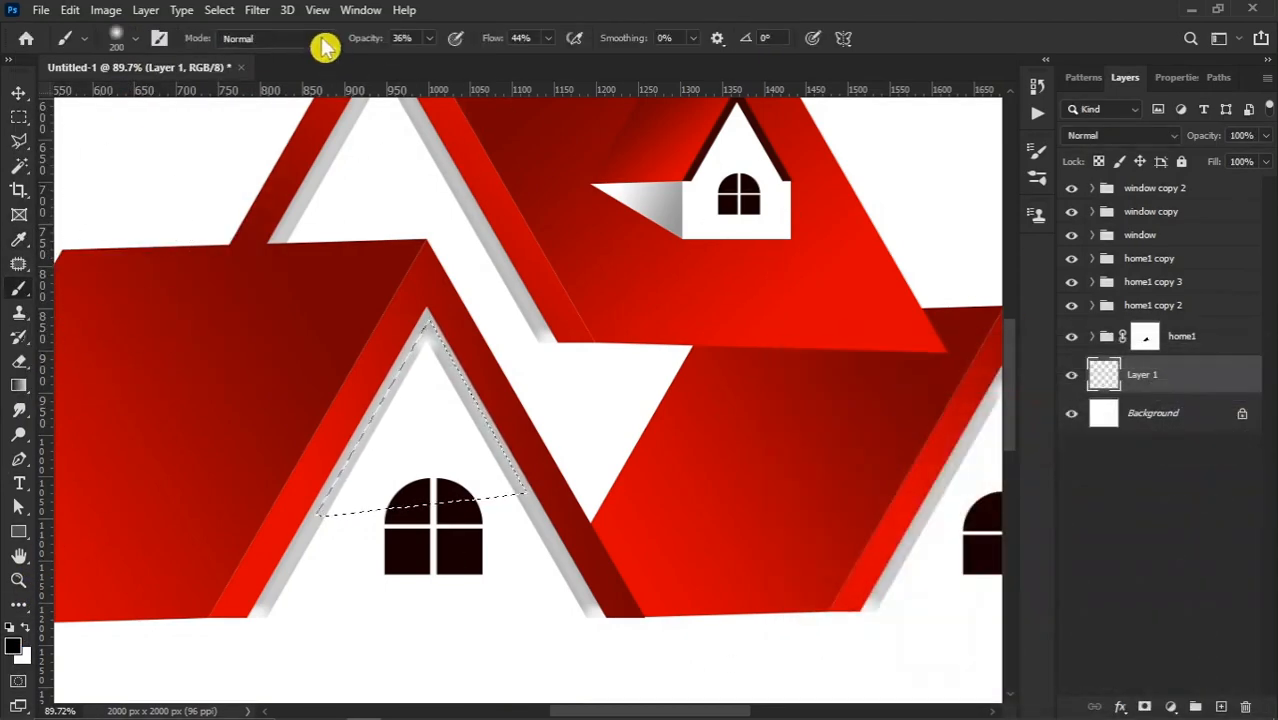
left_click_drag(371, 46, 366, 46)
left_click_drag(490, 45, 486, 45)
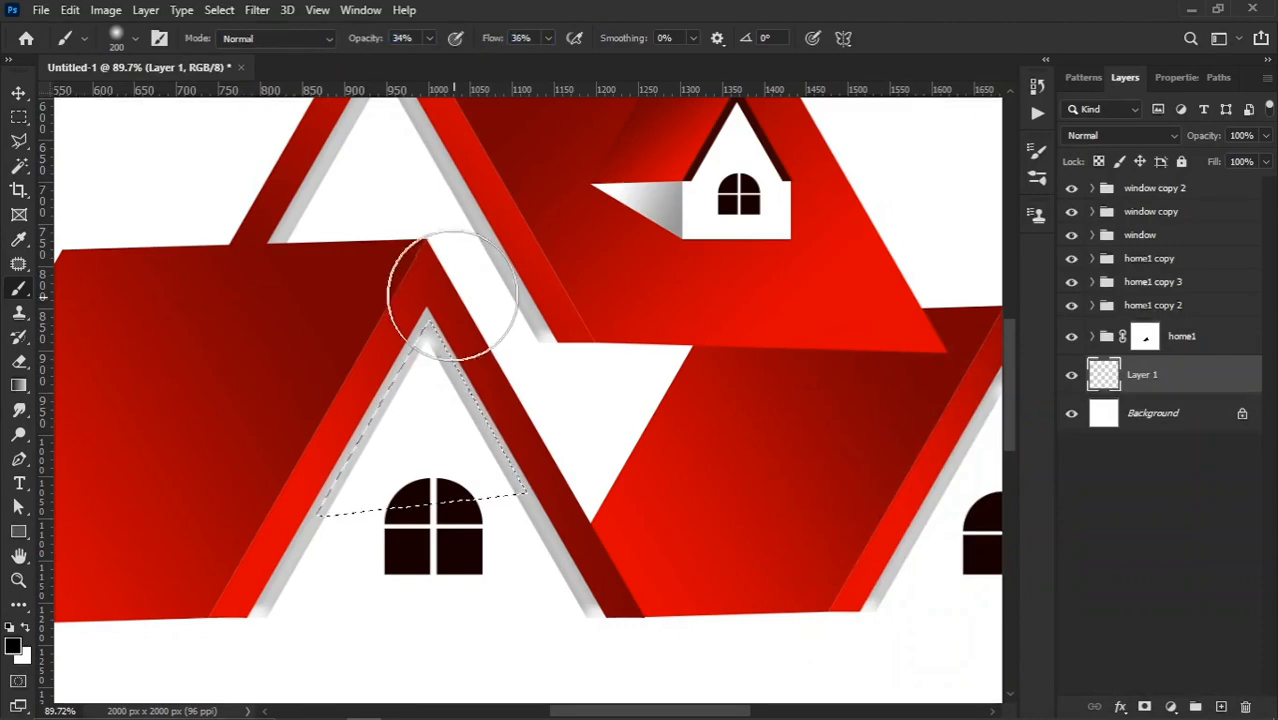
Step: Paint soft black shading under the front gable's peak inside the selection, enlarging the brush up to 300 px, and deselect
key("bracketleft")
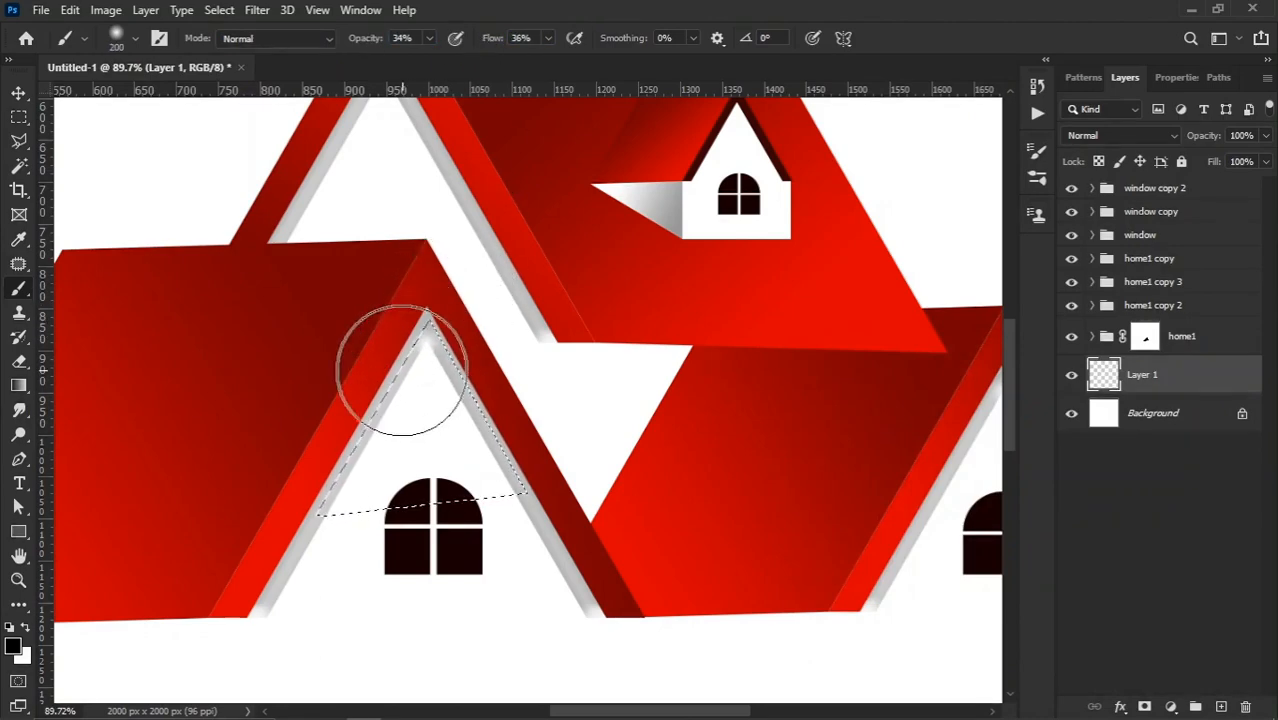
mouse_move(358, 364)
left_mouse_down()
mouse_move(571, 305)
mouse_move(394, 327)
mouse_move(628, 268)
left_mouse_up()
key("bracketright")
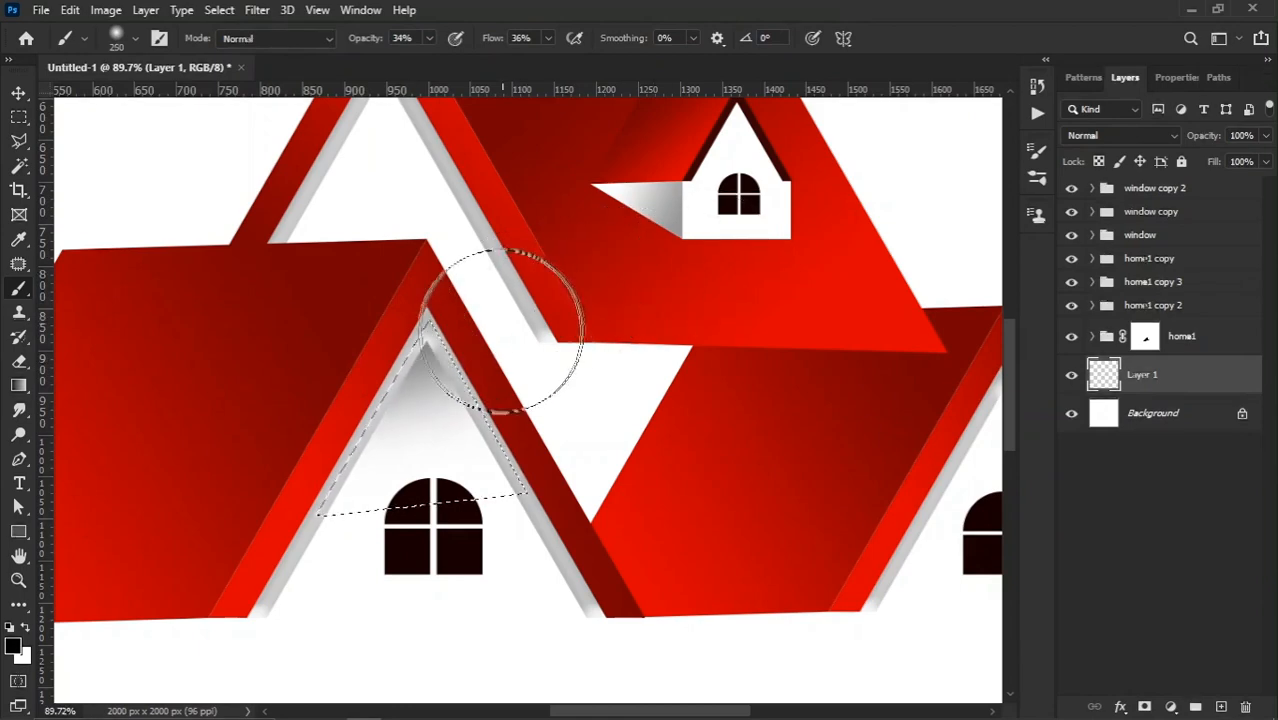
key("bracketright")
mouse_move(494, 332)
left_mouse_down()
mouse_move(225, 444)
mouse_move(171, 421)
mouse_move(597, 362)
left_mouse_up()
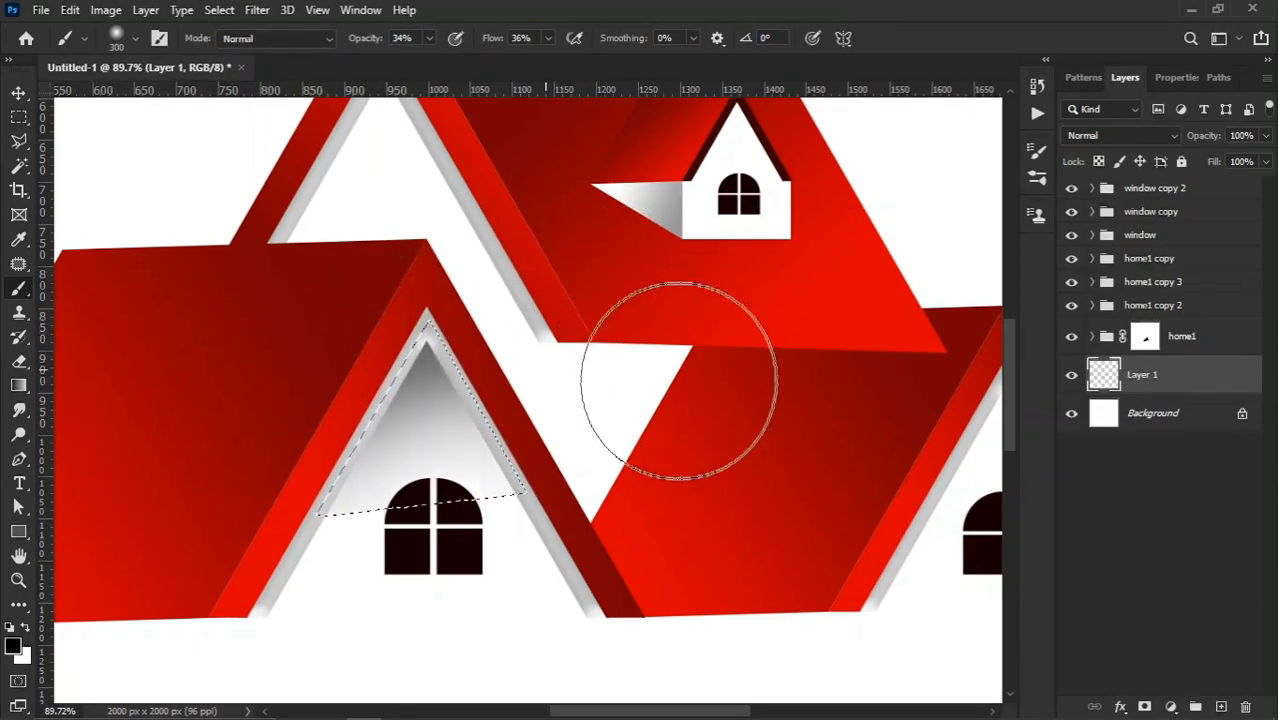
key("bracketleft")
key("bracketleft")
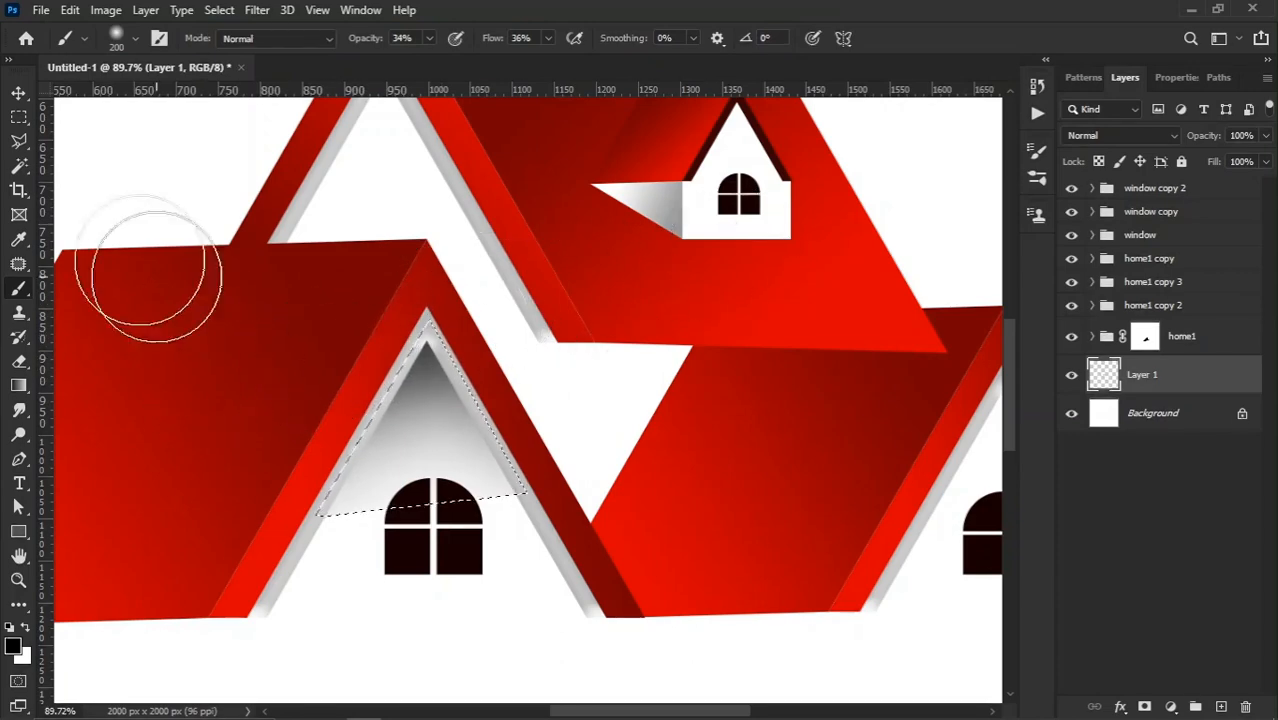
left_click(18, 93)
key("ctrl+d")
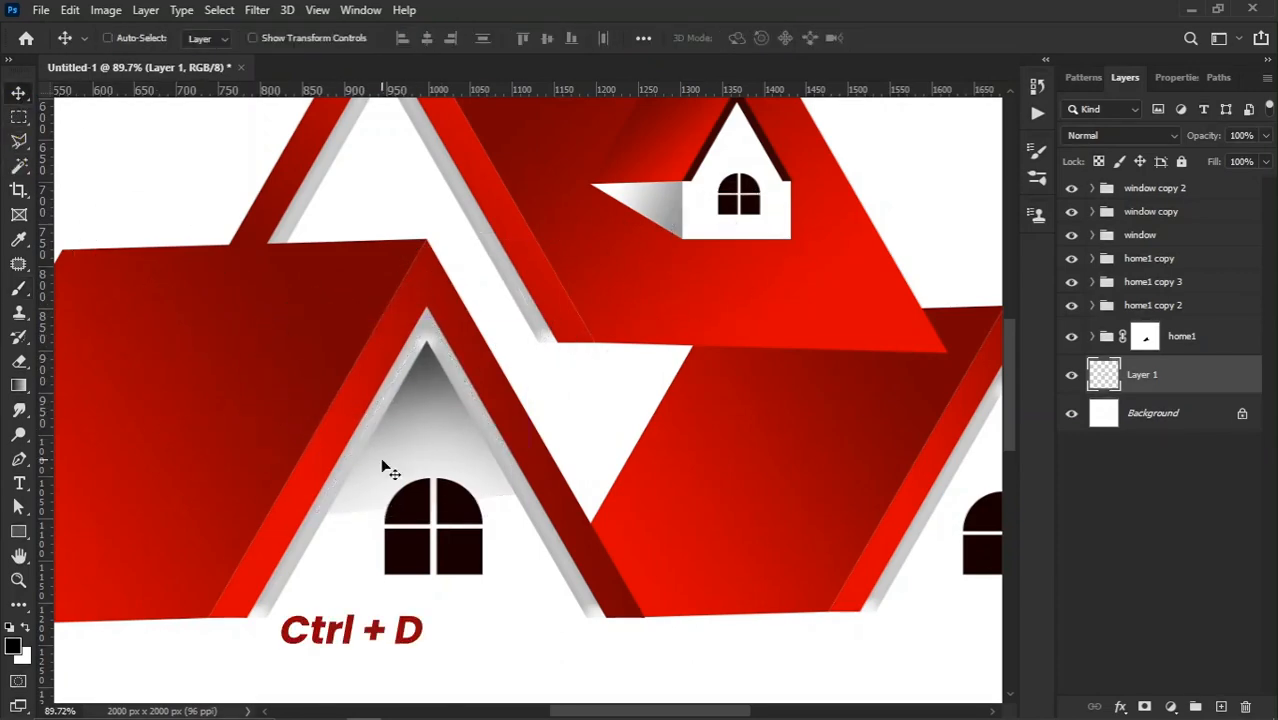
scroll(390, 470, "down", 2)
scroll(495, 418, "up", 2)
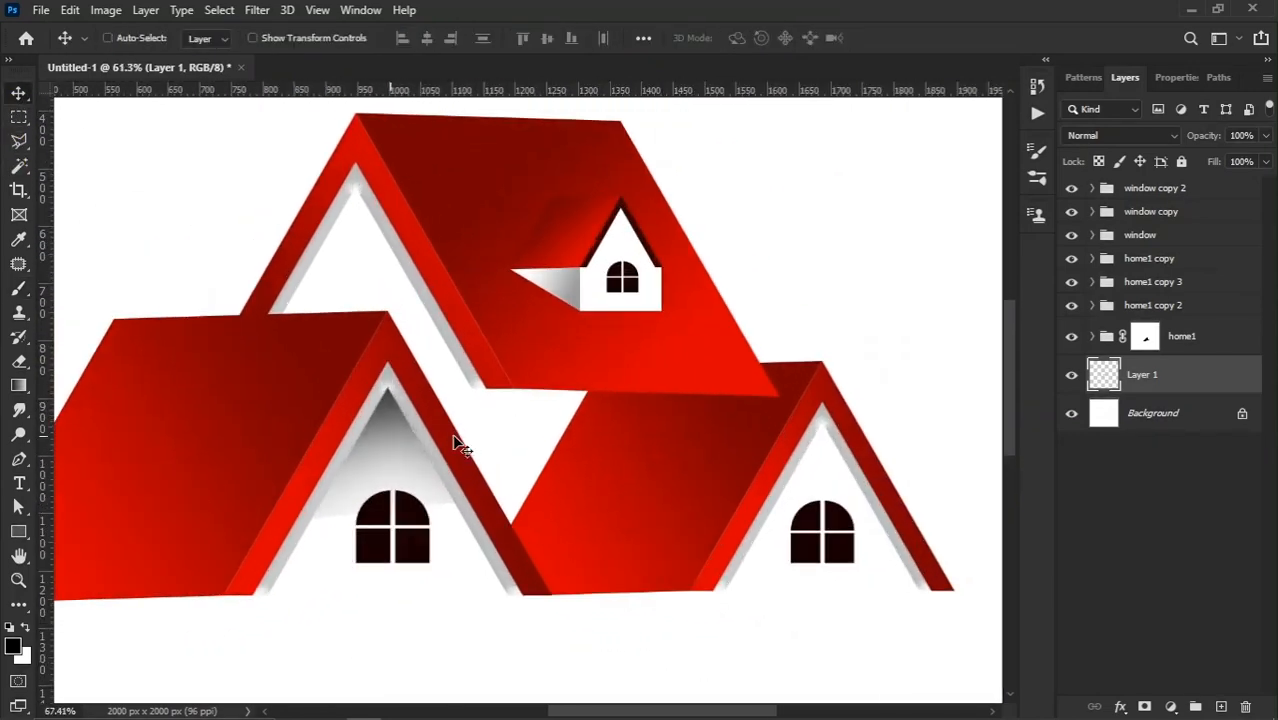
Step: Set the gable shading layer to 90% opacity and fit a duplicate, scaled to about 85%, under the upper roof's peak
left_click_drag(1203, 141, 1199, 143)
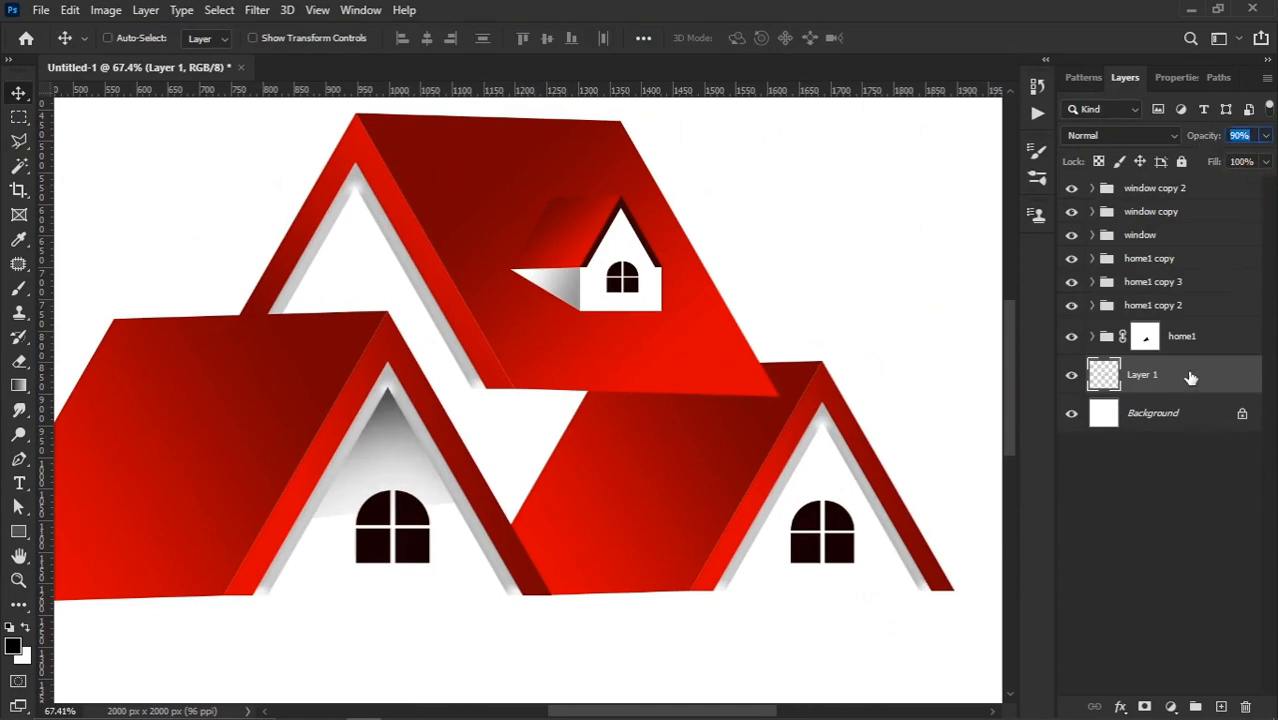
mouse_move(1197, 421)
left_mouse_down()
mouse_move(1205, 655)
mouse_move(1221, 707)
left_mouse_up()
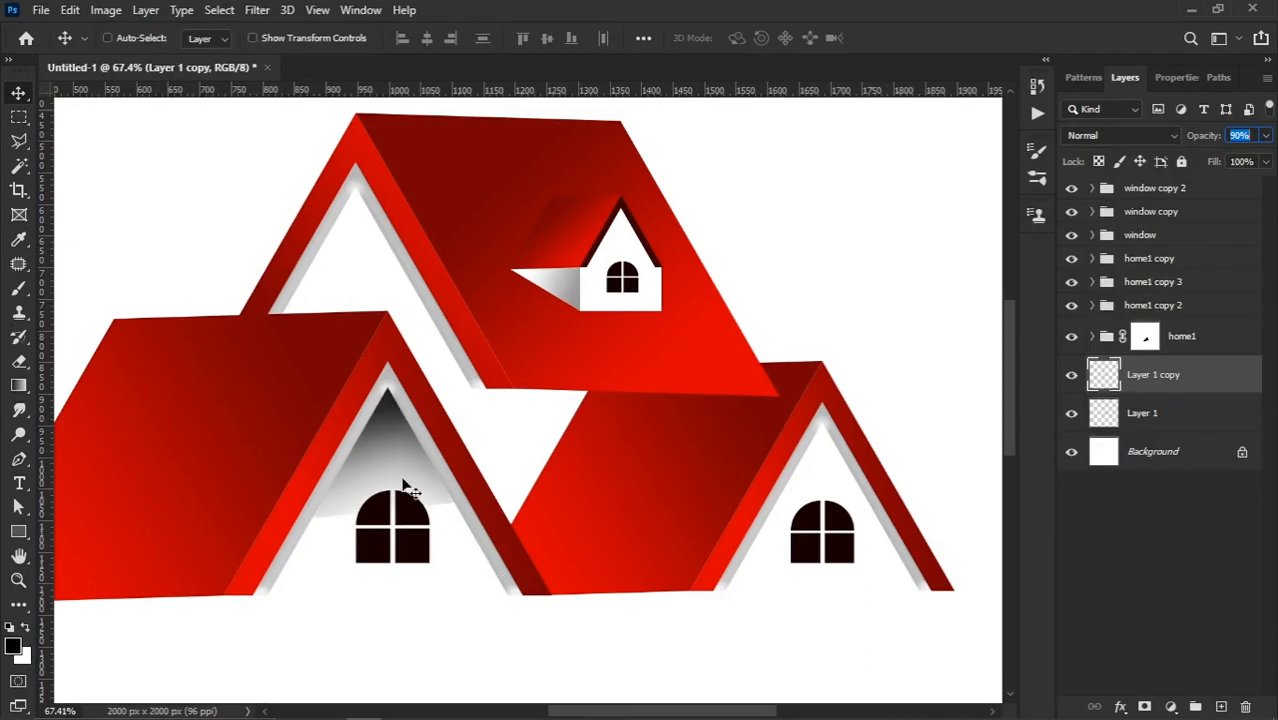
left_click_drag(395, 445, 366, 248)
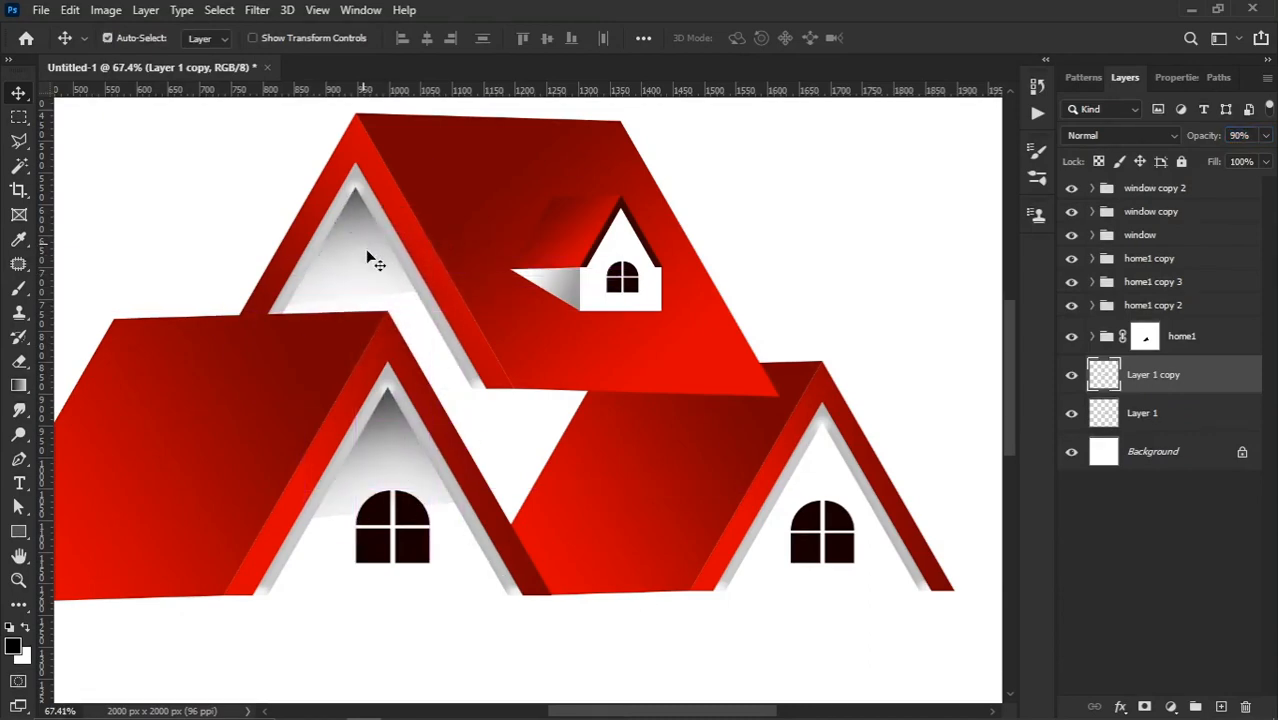
key("ctrl+t")
left_click_drag(350, 308, 356, 285)
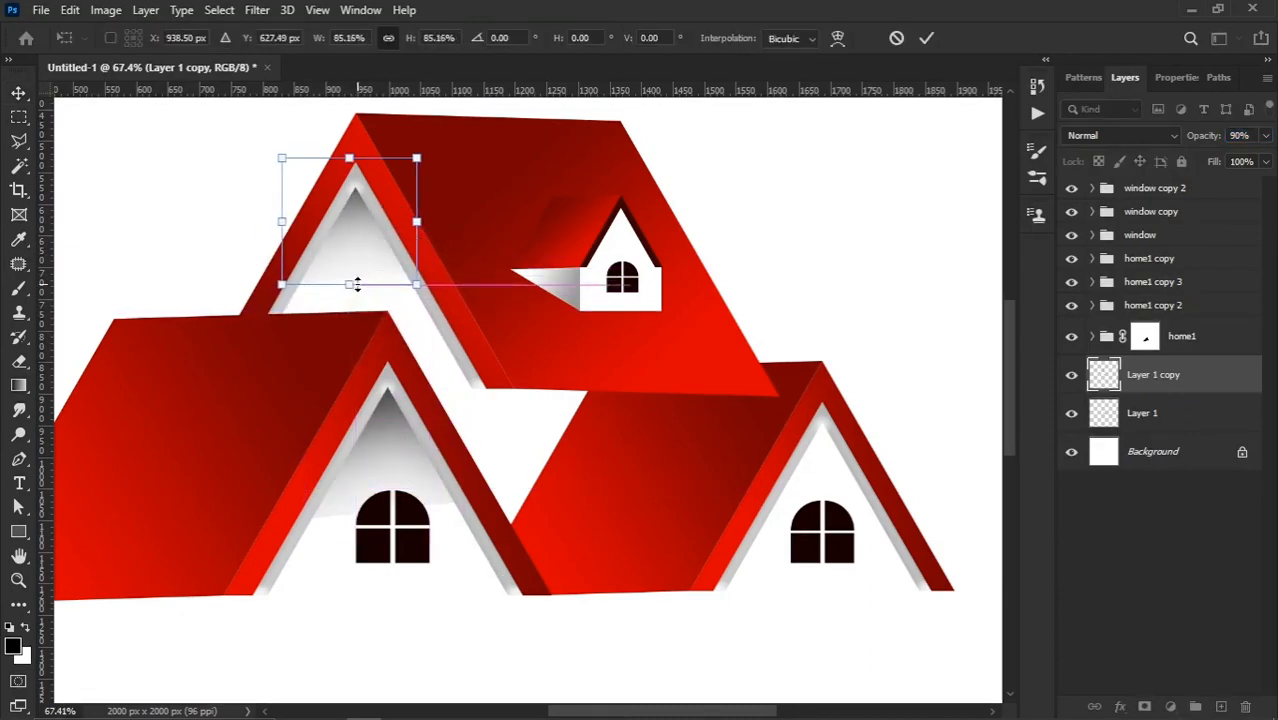
key("Return")
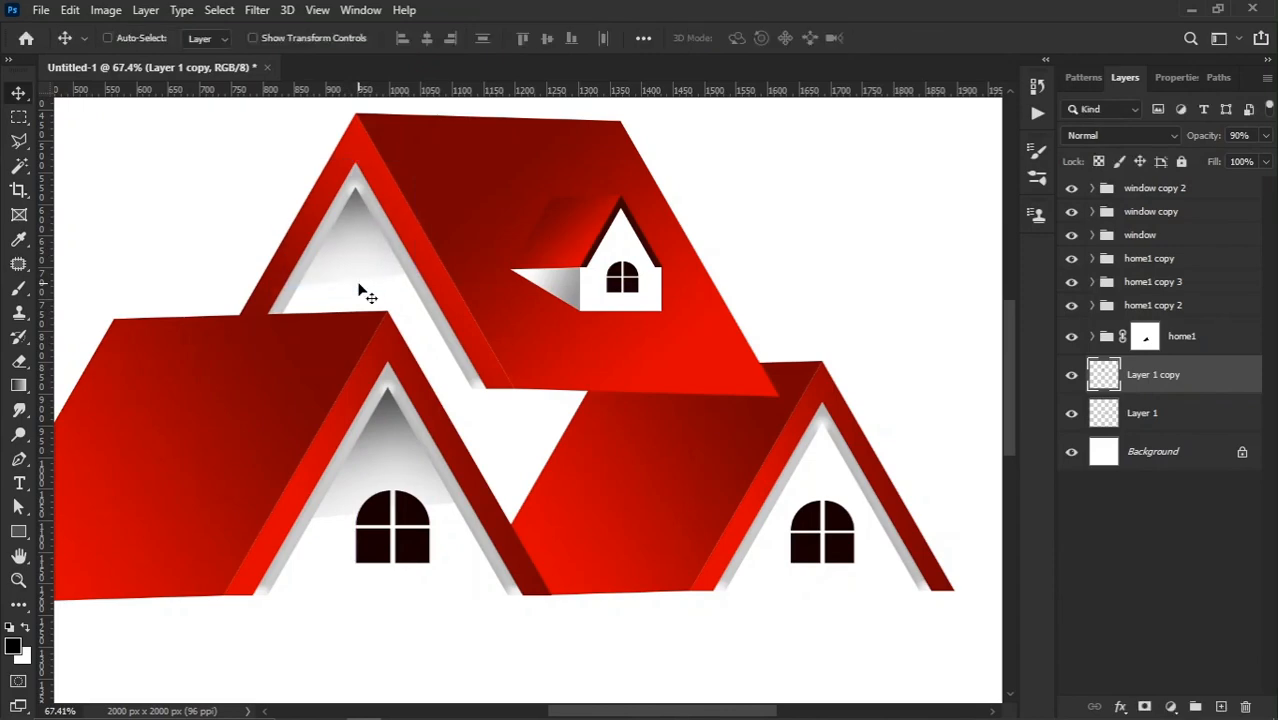
Step: Duplicate the upper gable's shading layer and fit the copy under the peak of the small gable beside the front house
left_click_drag(1239, 385, 1221, 707)
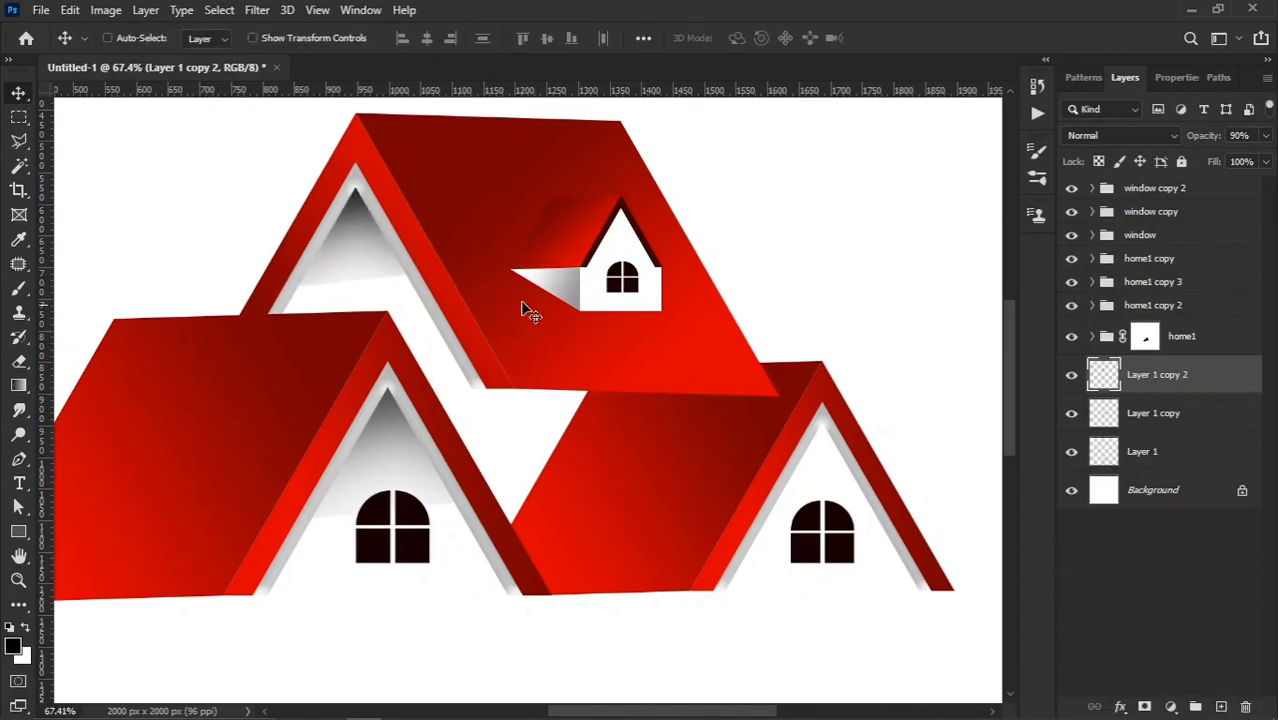
mouse_move(527, 305)
left_mouse_down()
mouse_move(697, 457)
mouse_move(870, 456)
mouse_move(742, 434)
left_mouse_up()
scroll(848, 470, "up", 5)
key("ctrl+t")
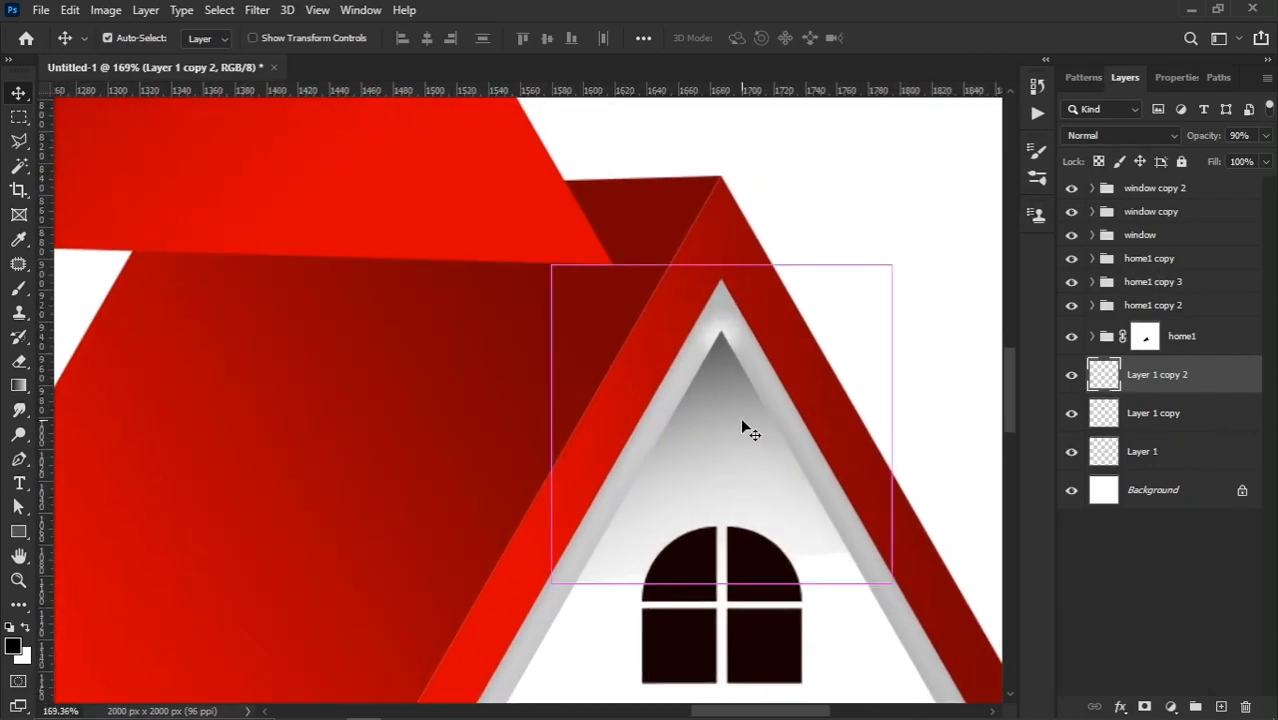
key("Return")
scroll(750, 400, "down", 5)
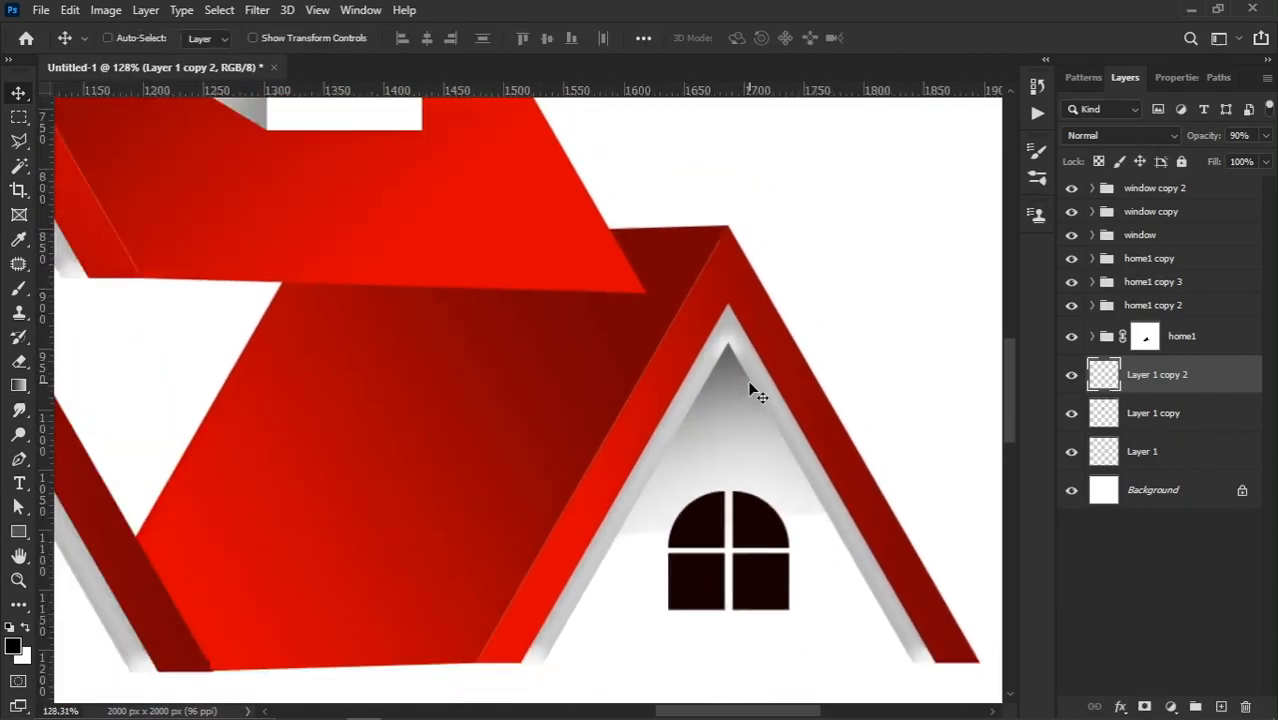
scroll(510, 378, "down", 2)
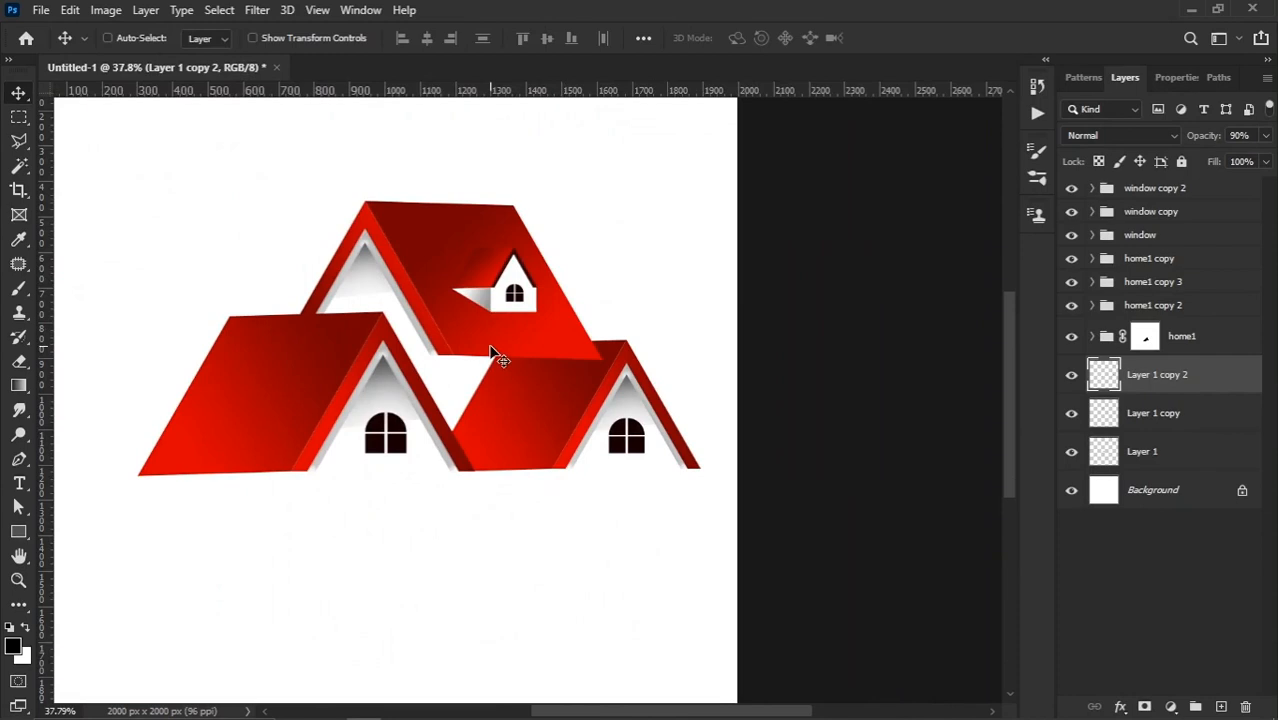
Step: Edit the Bevel & Emboss of the upper gable's white trim, disabling Use Global Light and setting angle -68° and altitude 0°
scroll(500, 360, "up", 2)
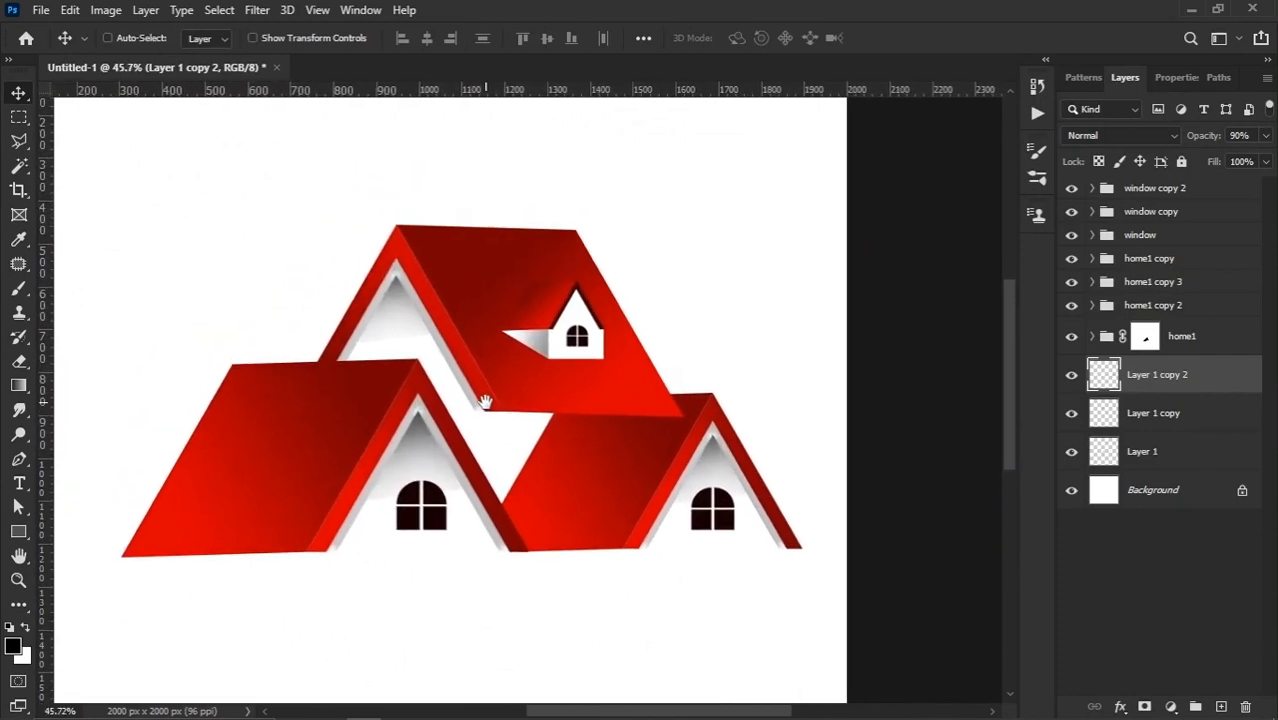
scroll(399, 318, "up", 4)
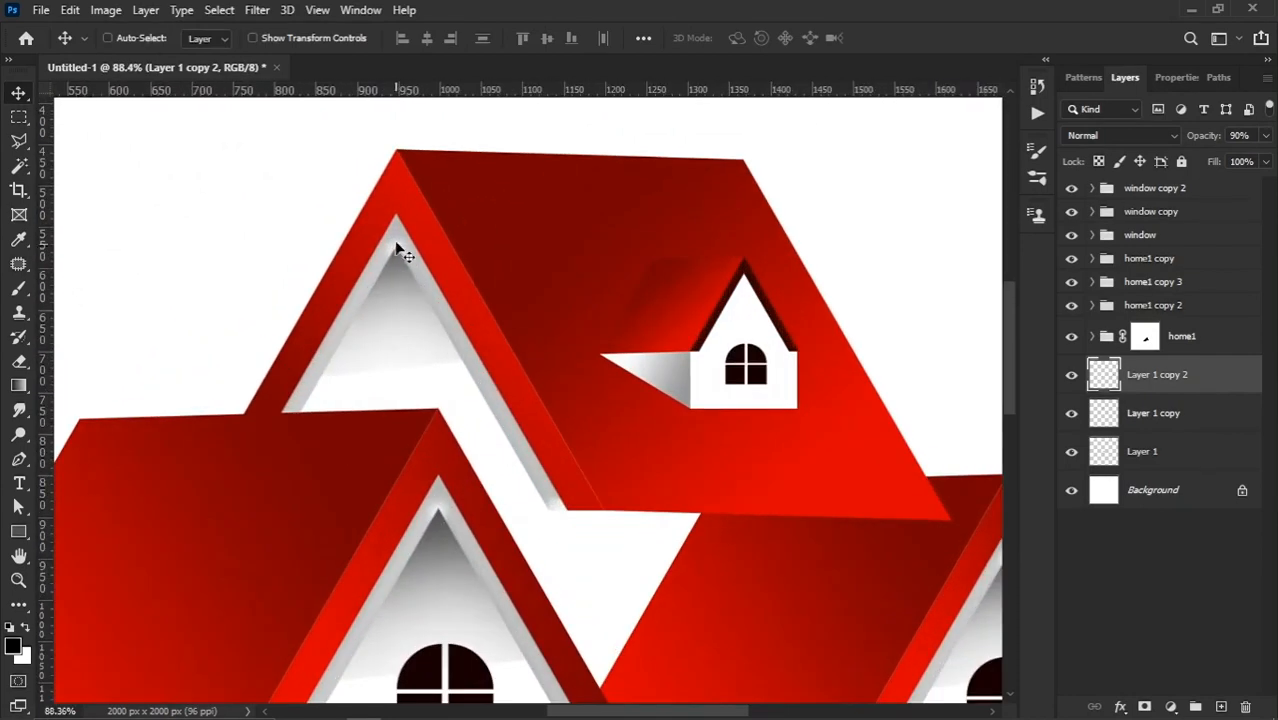
right_click(400, 250)
left_click(448, 260)
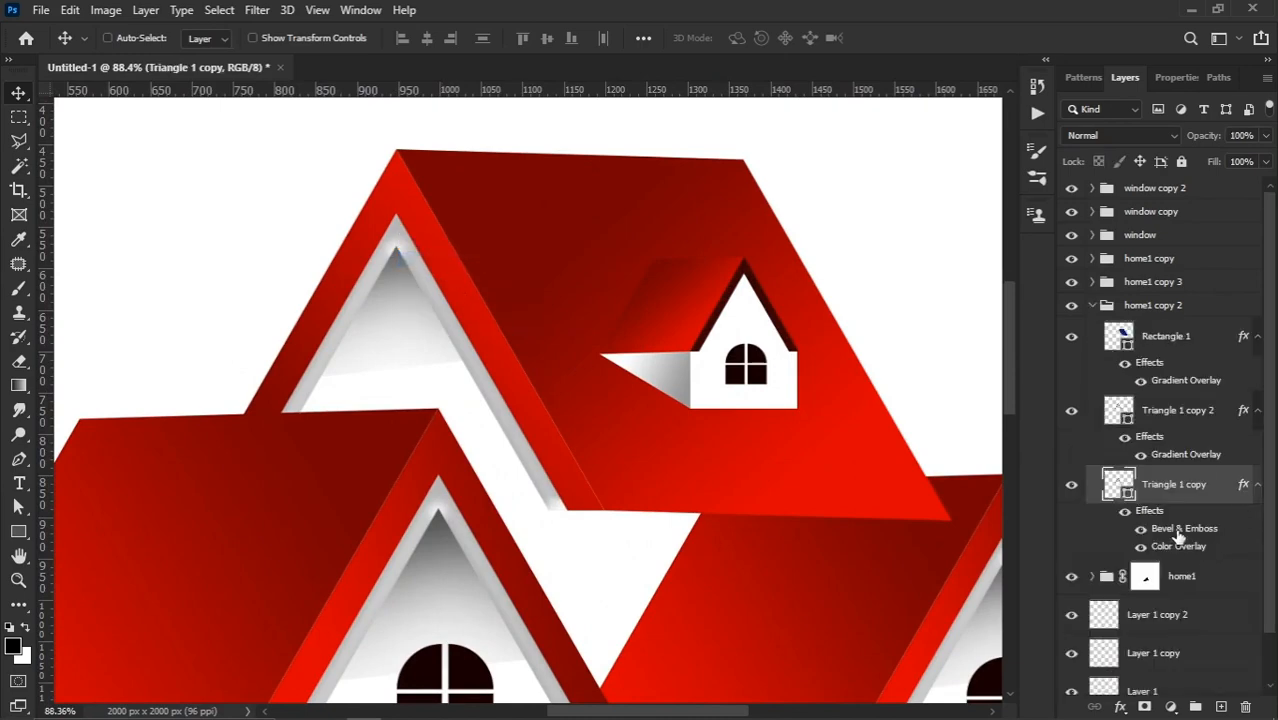
left_click_drag(768, 213, 790, 205)
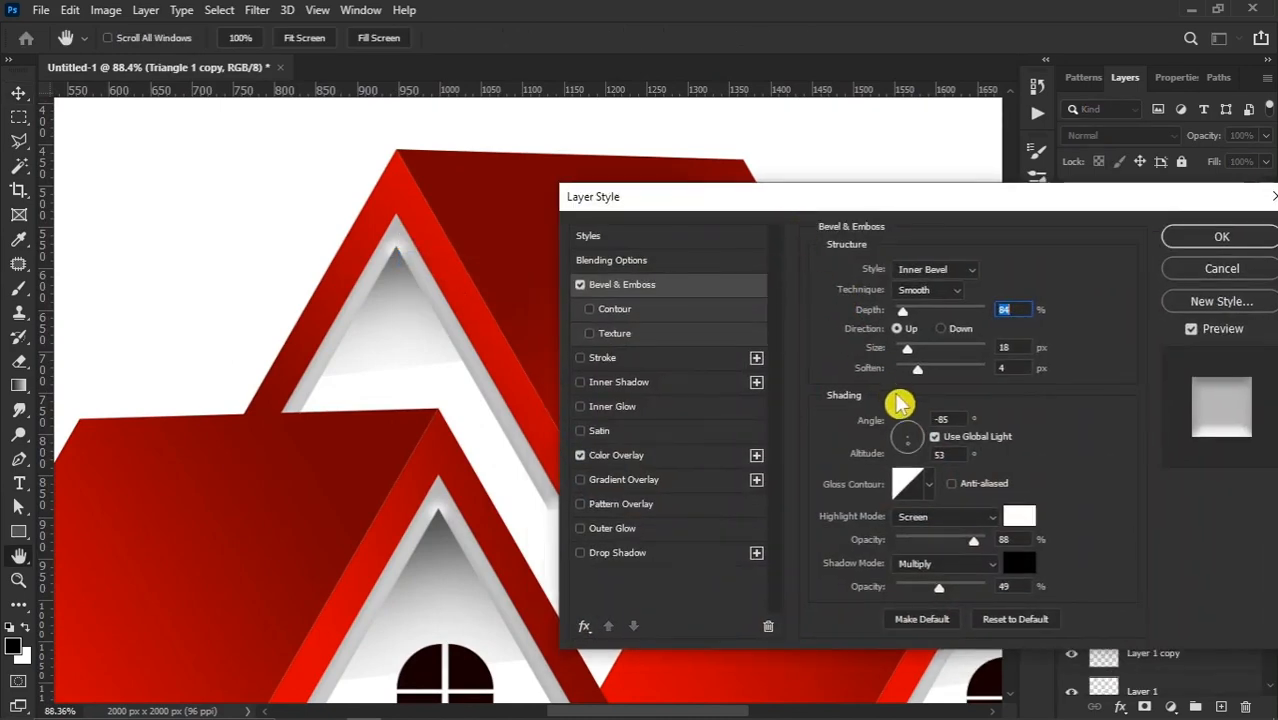
left_click_drag(910, 453, 900, 448)
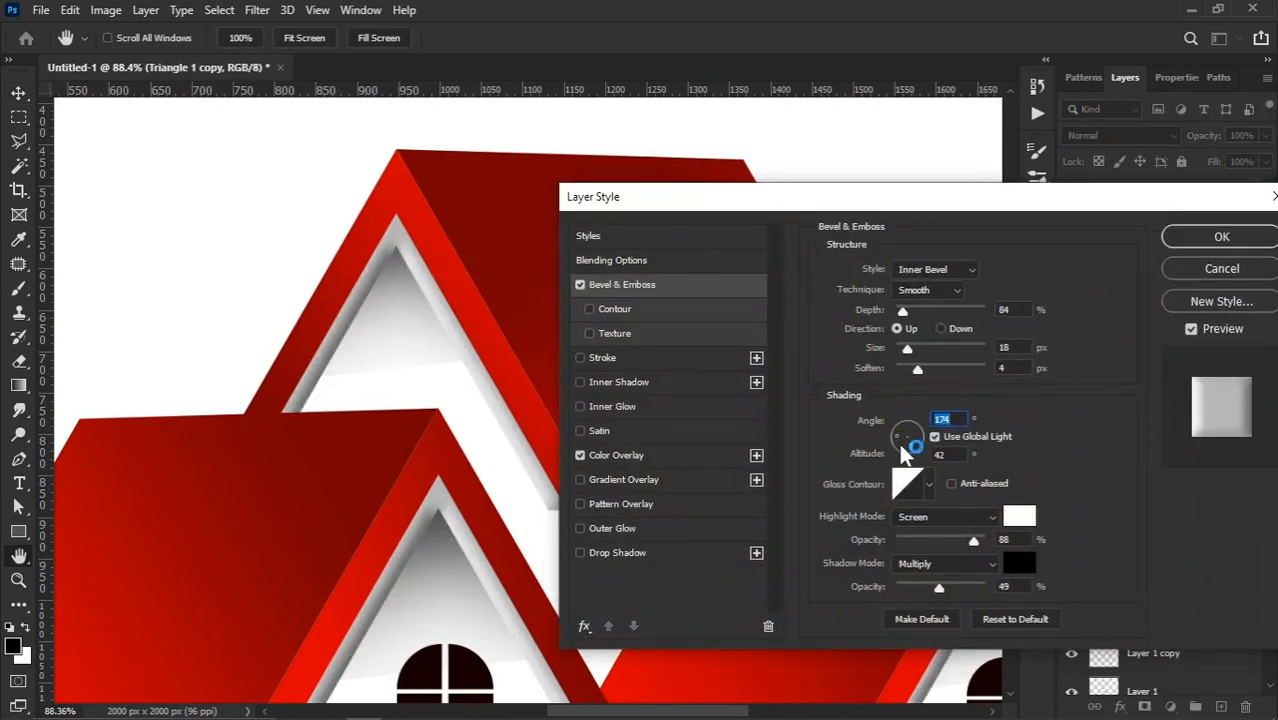
left_click(934, 436)
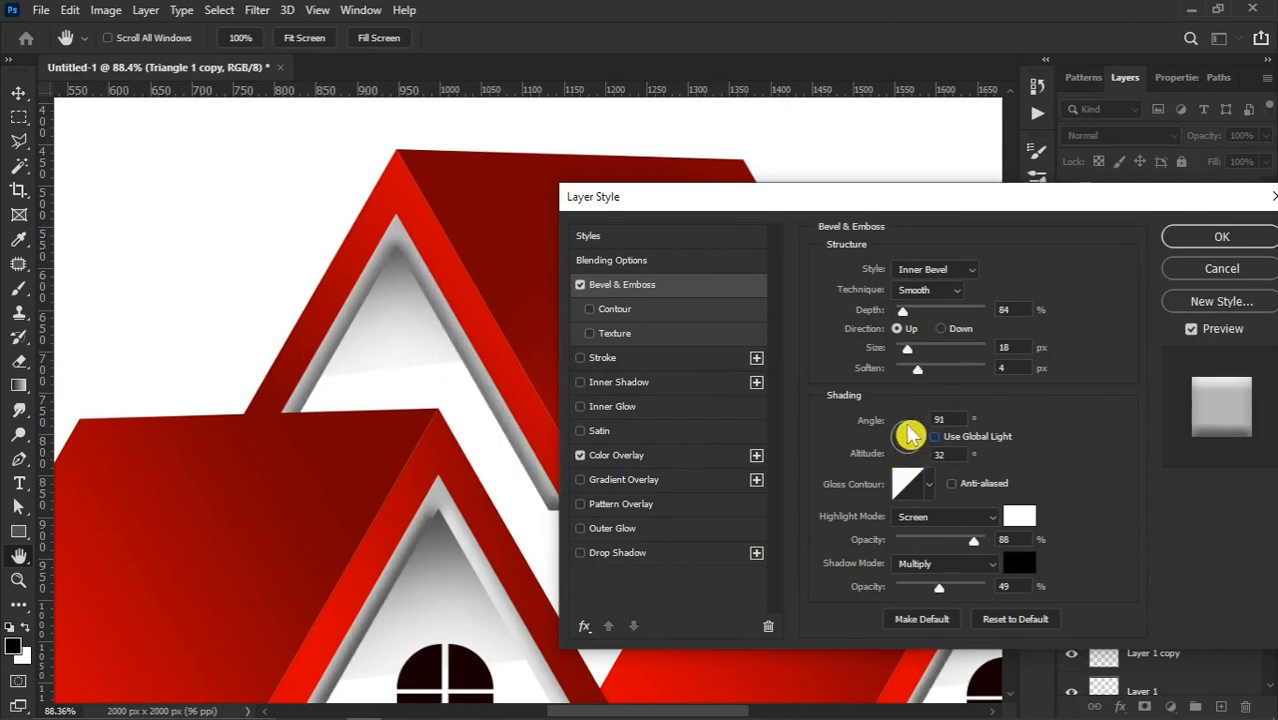
left_click_drag(910, 434, 917, 458)
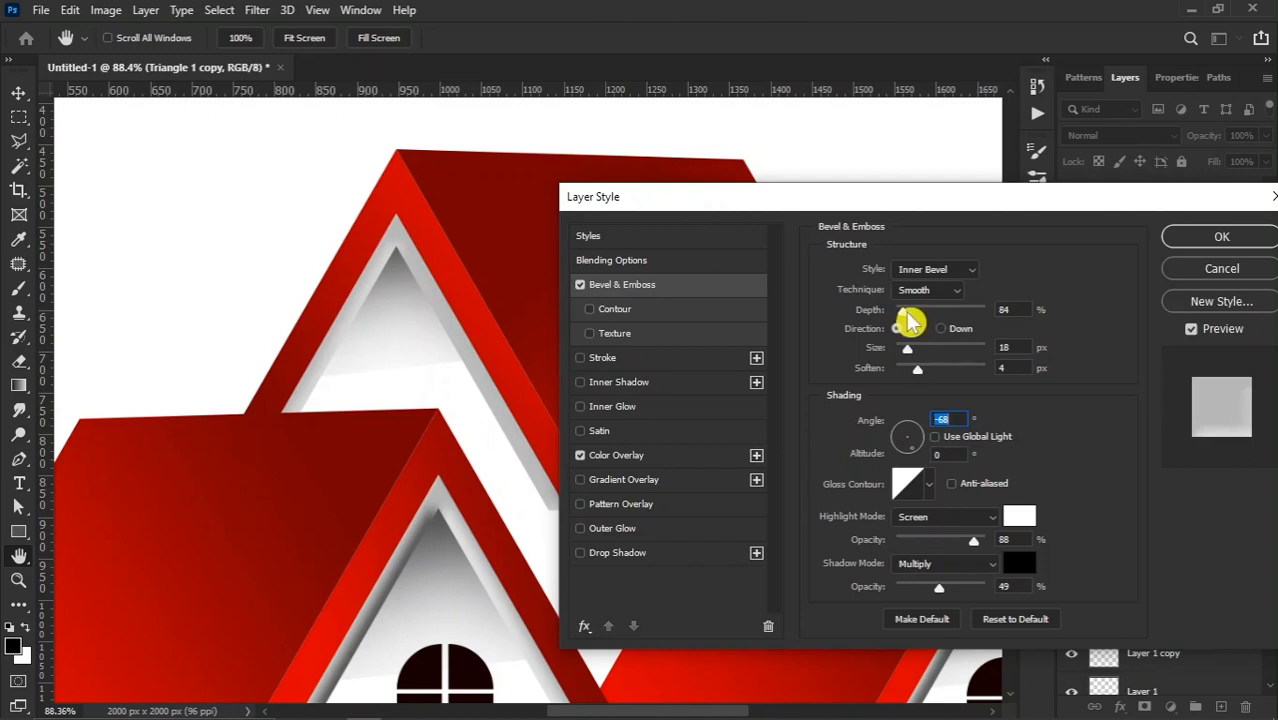
Step: Set the trim's bevel to 365% depth, 68% highlight opacity, -77° angle and 21° altitude, and apply the style
left_click_drag(910, 320, 930, 315)
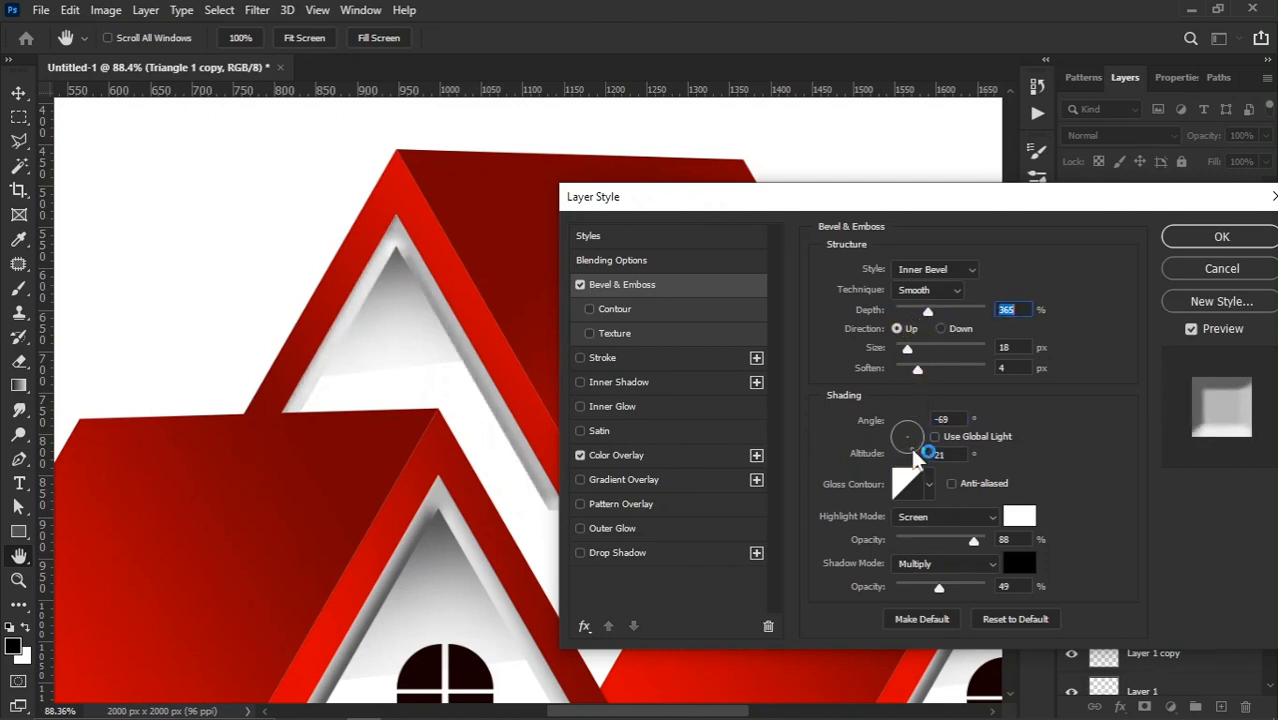
left_click_drag(972, 541, 961, 541)
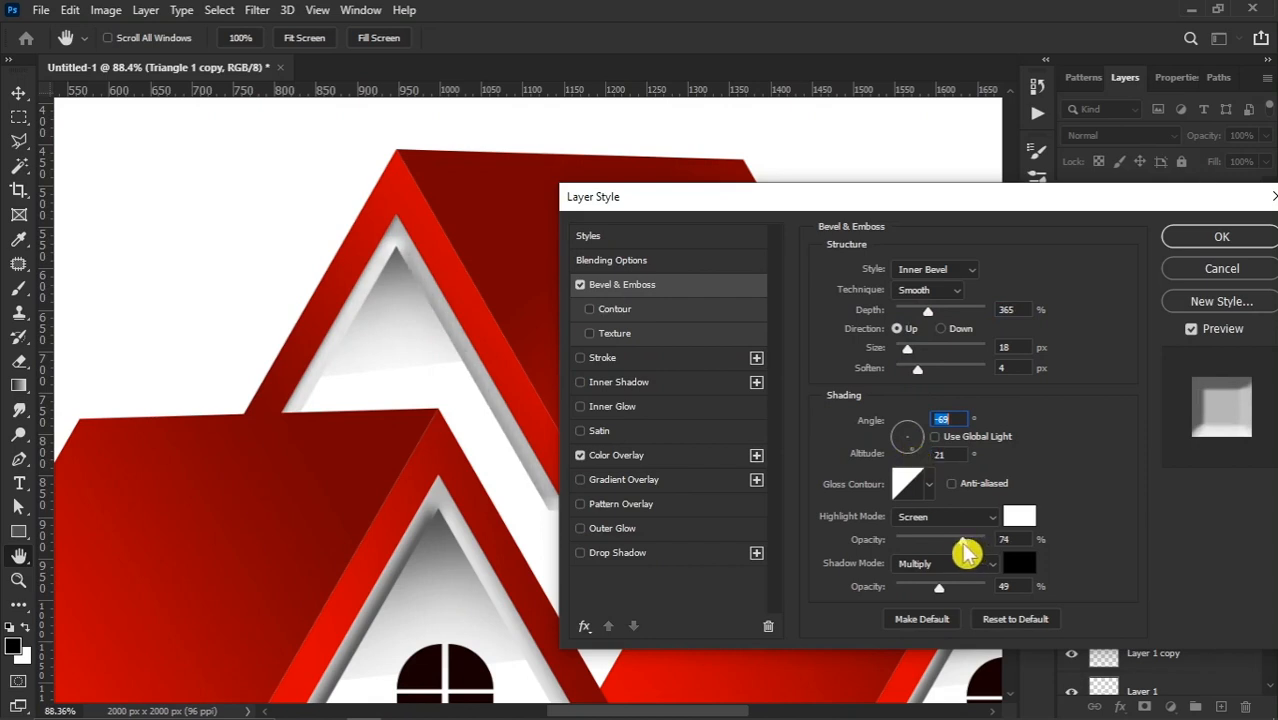
left_click_drag(901, 428, 912, 459)
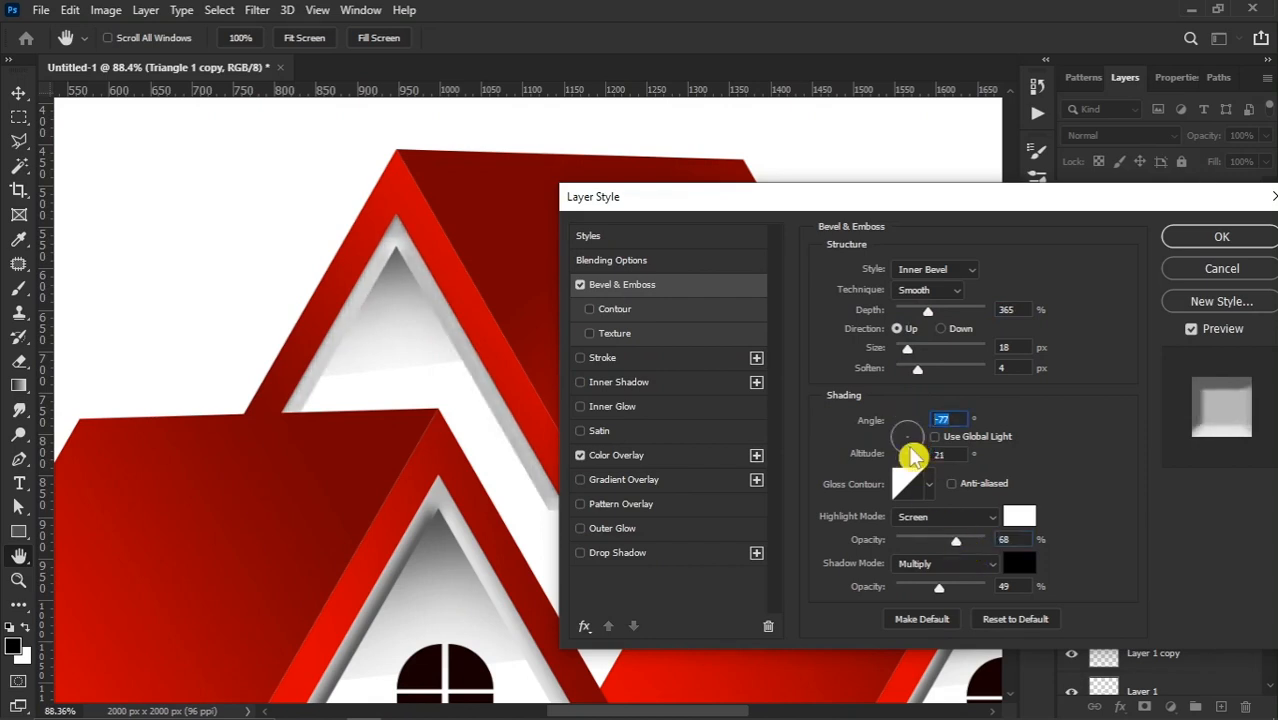
left_click(1221, 237)
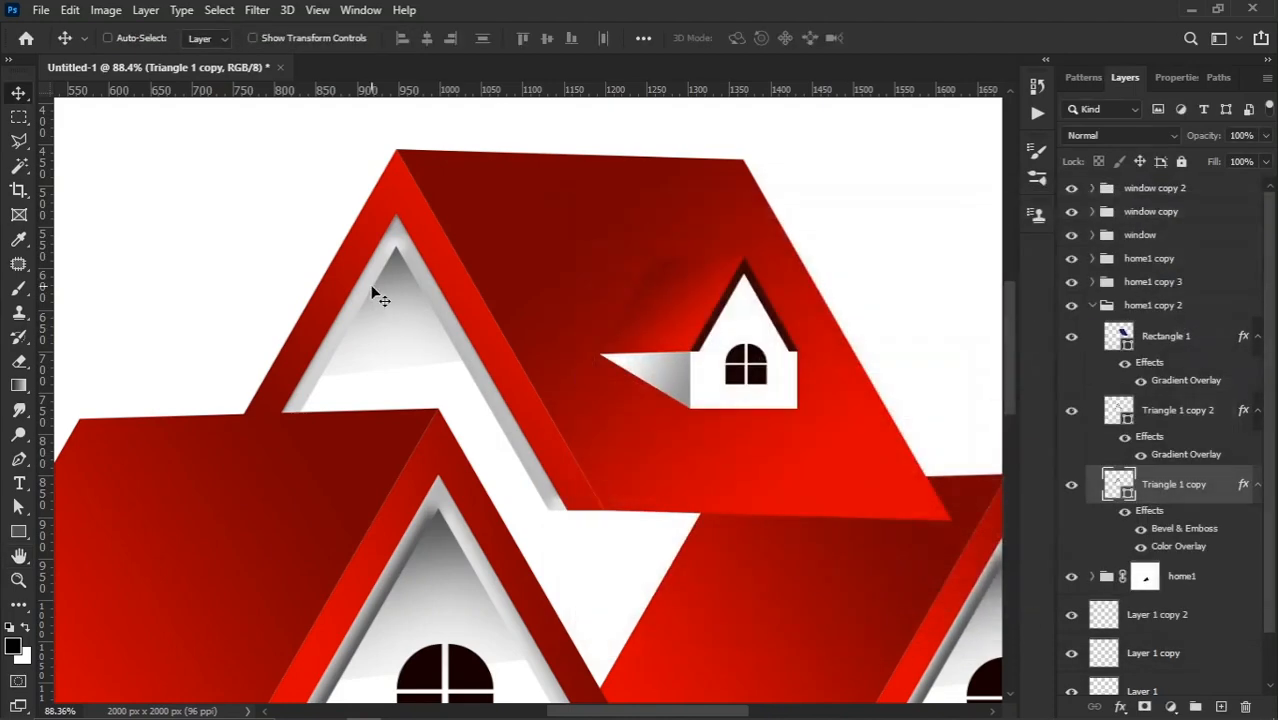
Step: Copy the upper gable trim's layer style and paste it onto the small gable's Triangle 1 copy in the home1 group
scroll(423, 318, "down", 2)
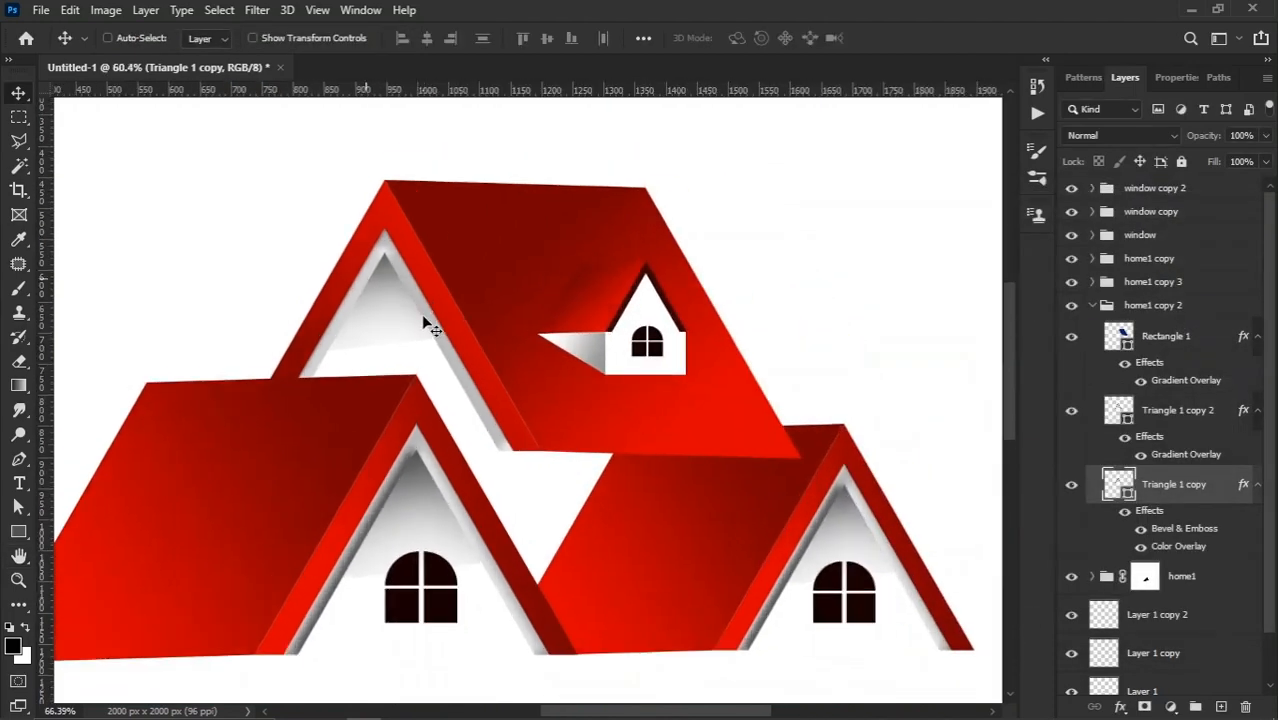
right_click(1215, 491)
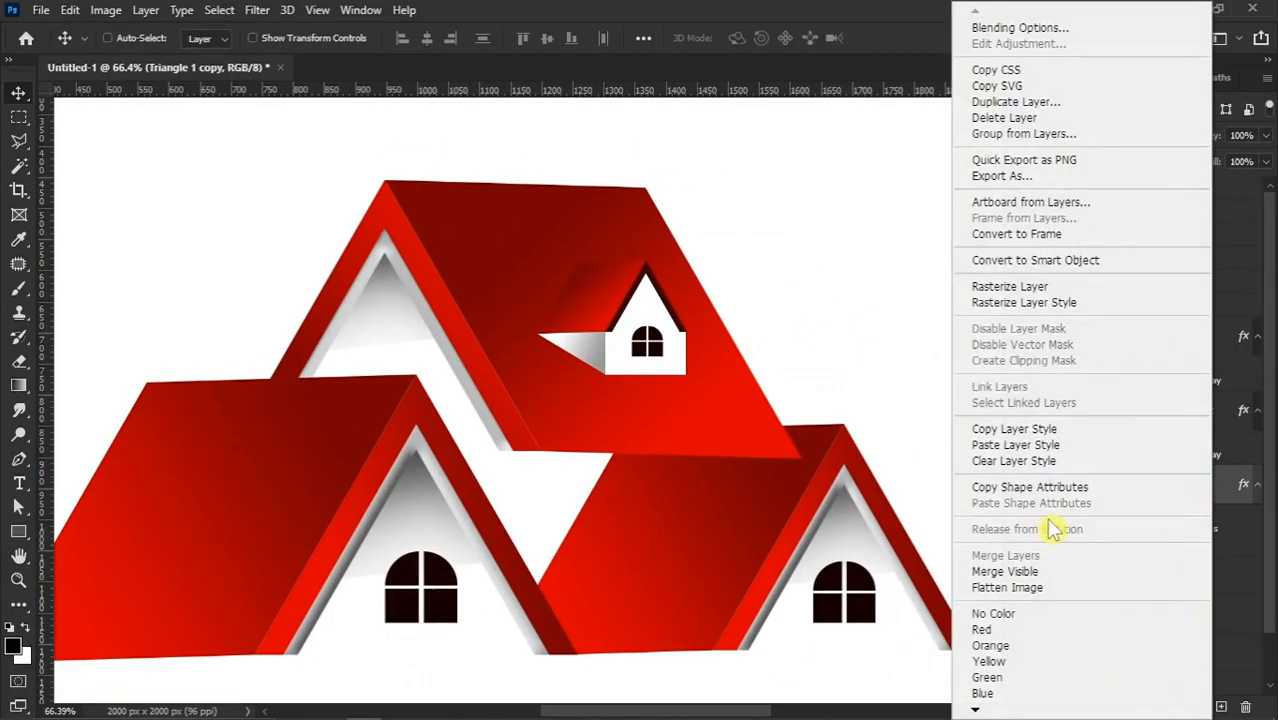
left_click(1013, 443)
scroll(858, 508, "up", 2)
right_click(846, 463)
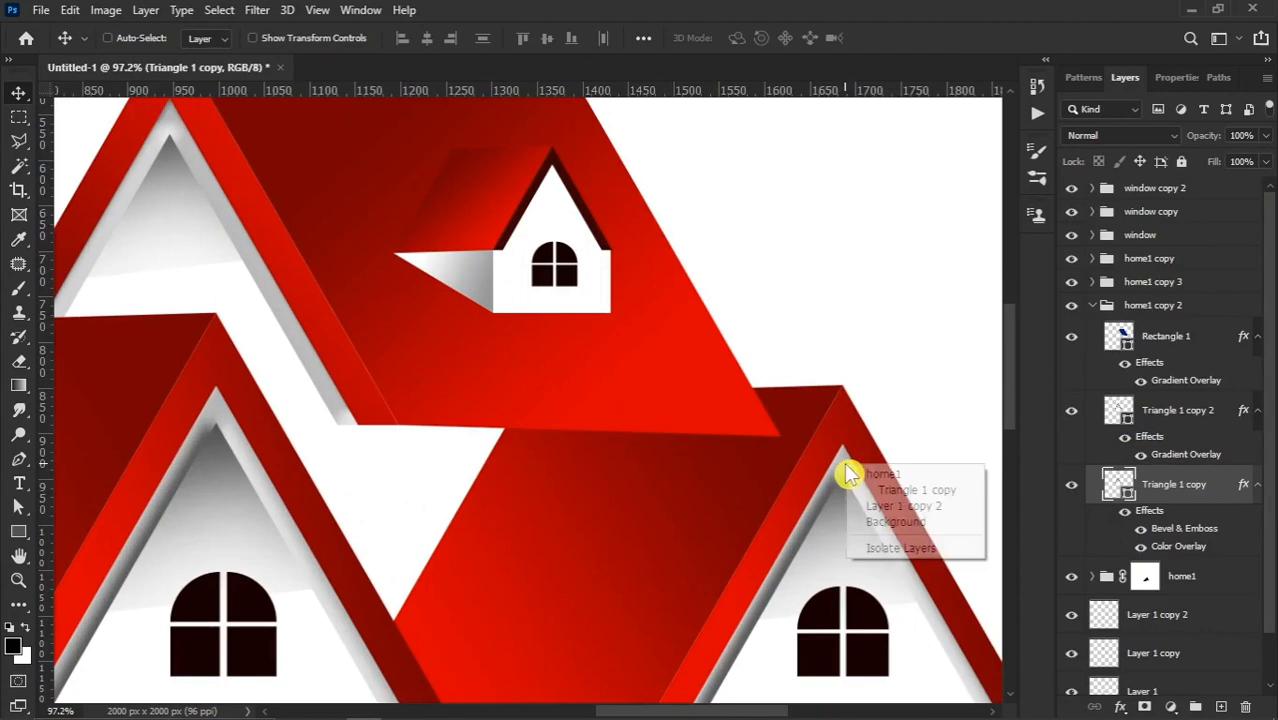
left_click(905, 489)
right_click(1203, 625)
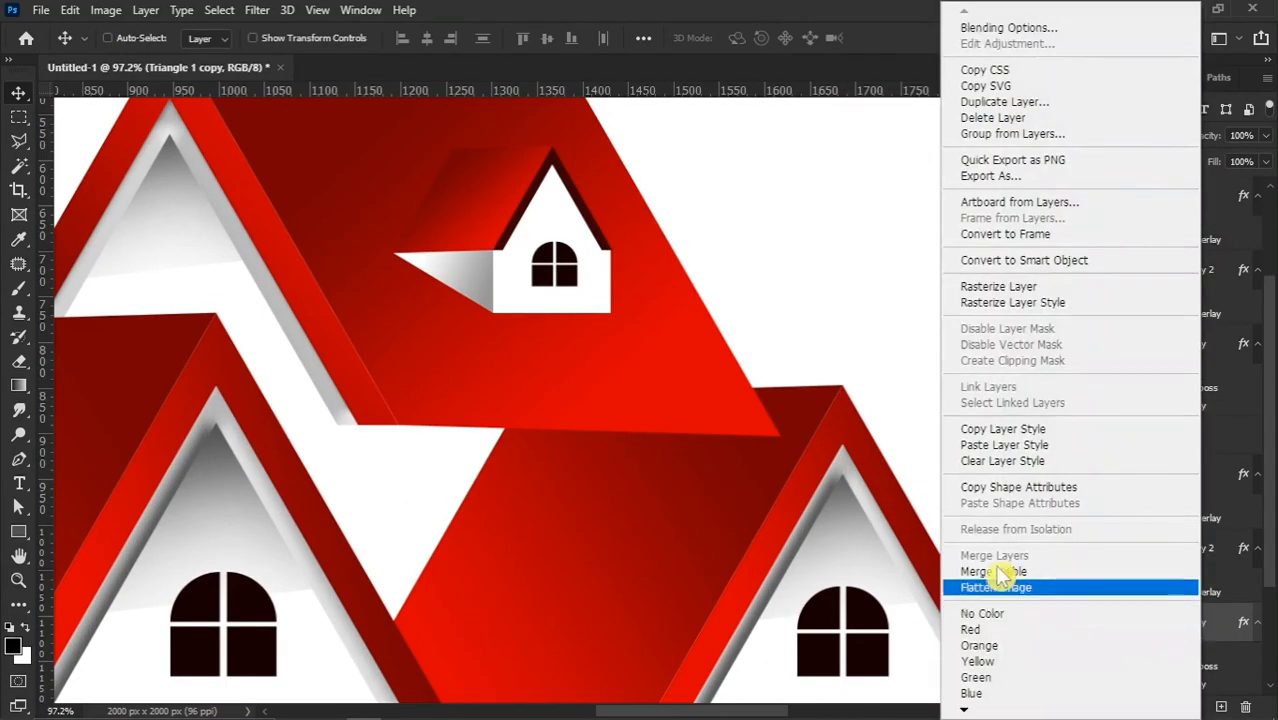
left_click(984, 446)
Step: Paste the copied bevel style onto the front gable's Triangle 1 copy trim in the home1 copy group
scroll(608, 462, "down", 2)
scroll(337, 422, "up", 1)
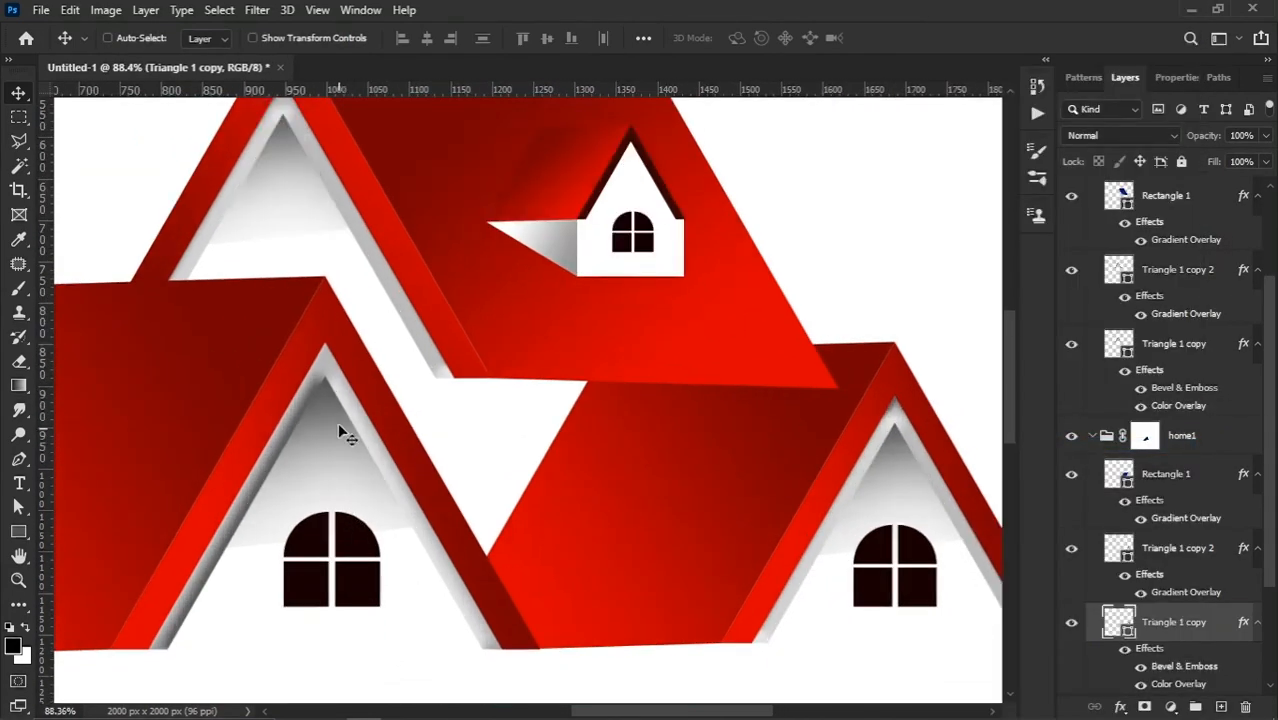
right_click(321, 360)
left_click(368, 390)
right_click(1228, 300)
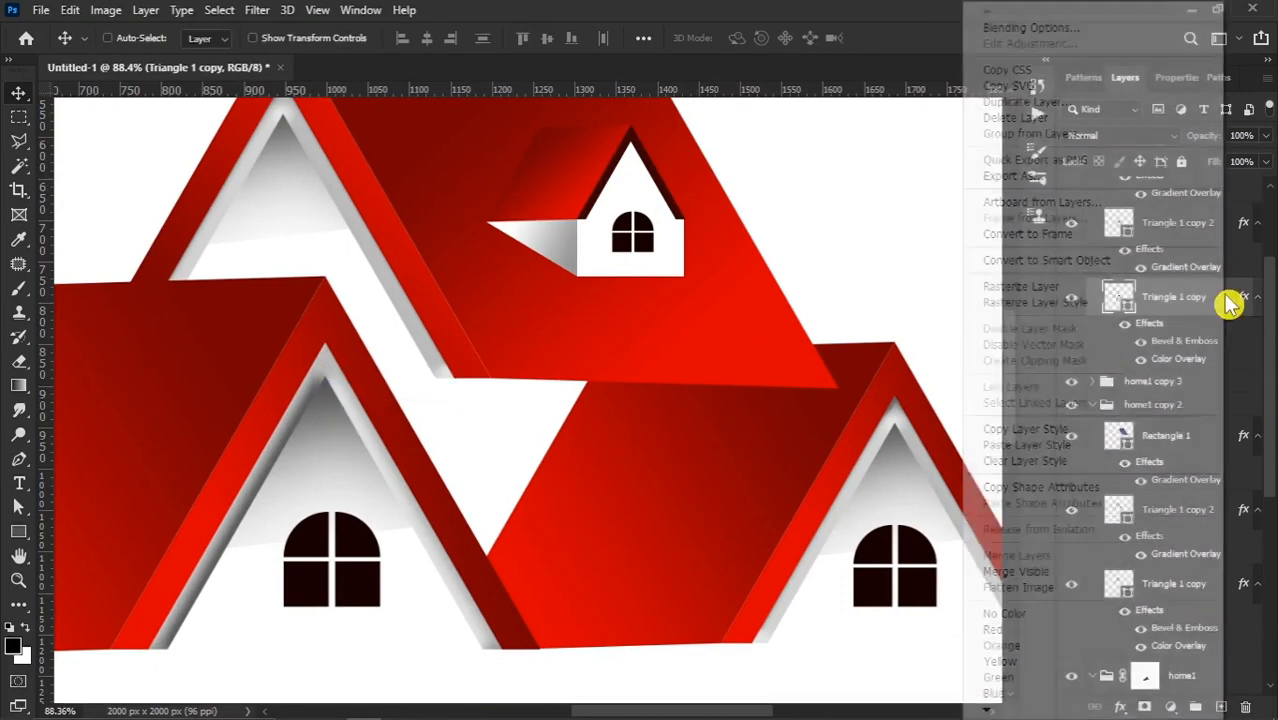
left_click(1030, 445)
scroll(395, 356, "down", 3)
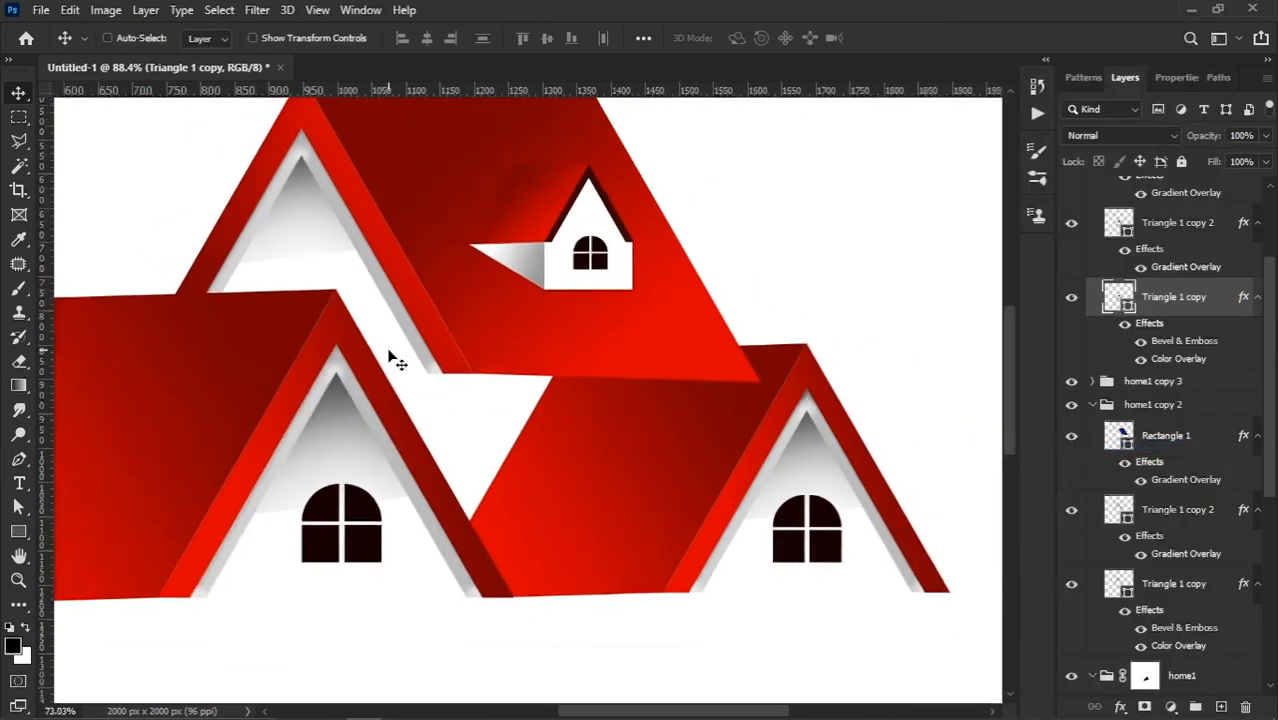
scroll(450, 368, "up", 3)
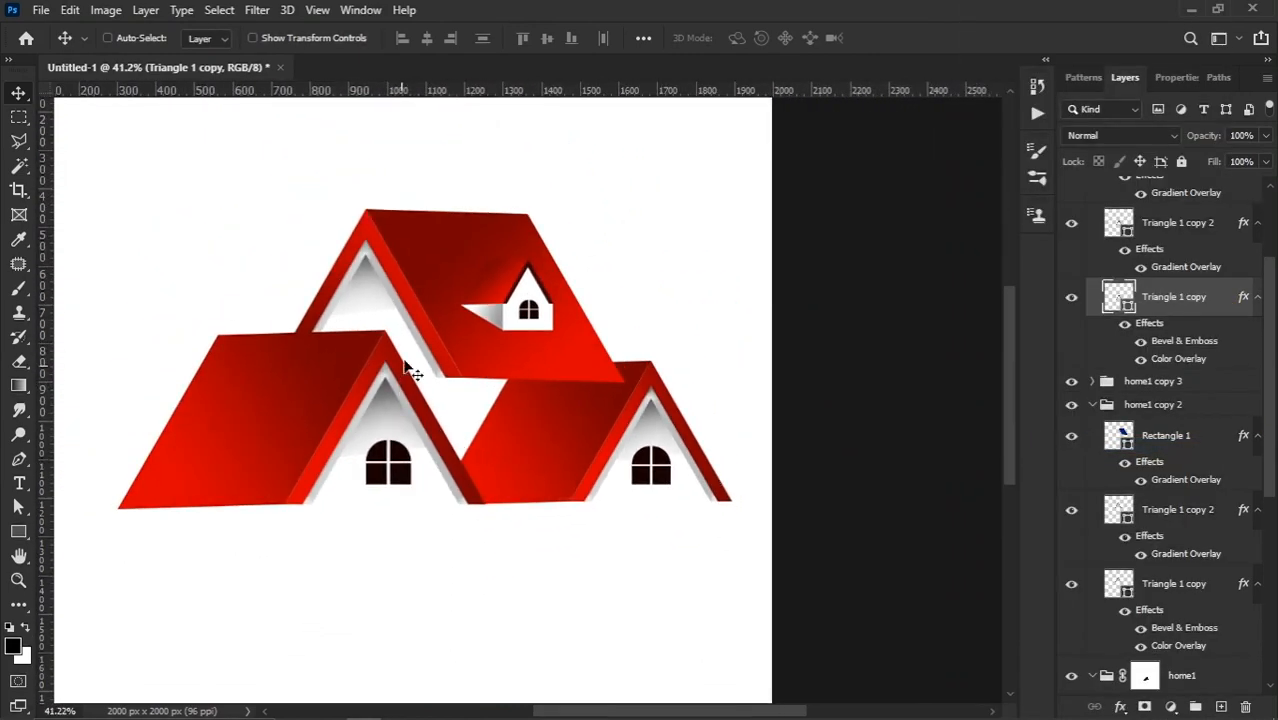
scroll(510, 400, "down", 1)
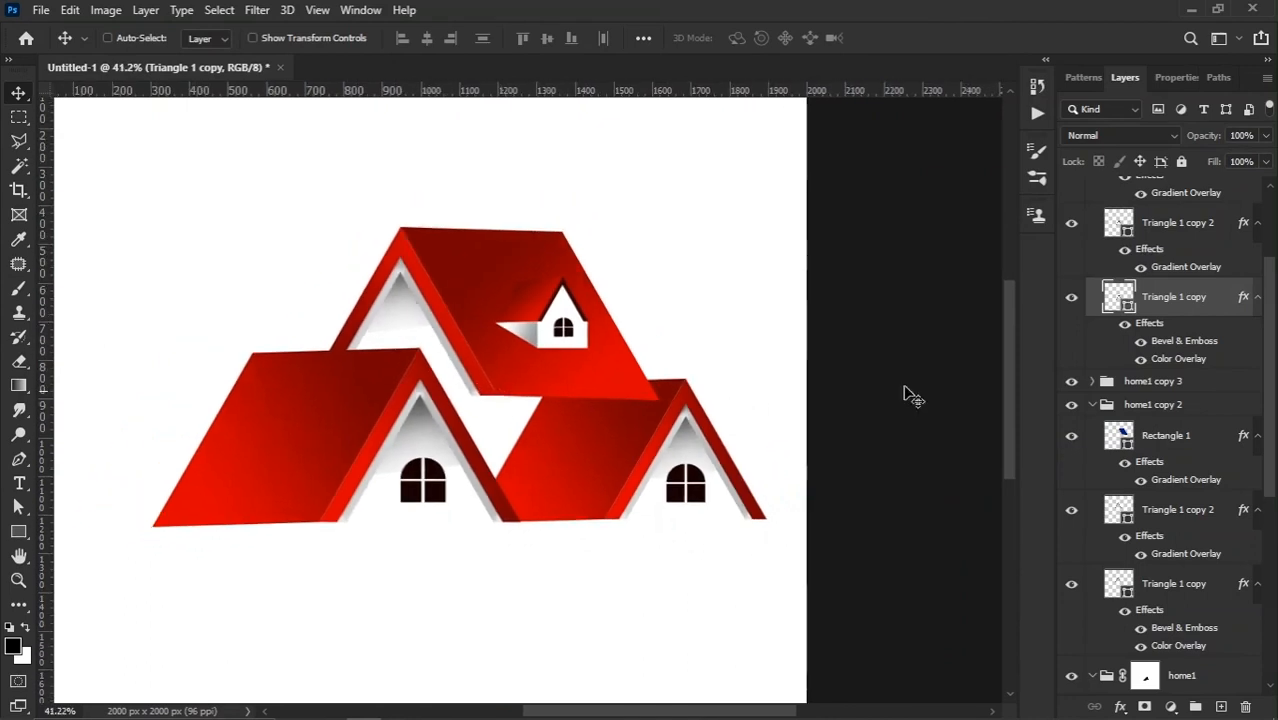
Step: Group all layers from window copy 2 down to Layer 1, leaving out Background, and name the group homes
scroll(1263, 300, "up", 3)
left_click(1155, 190)
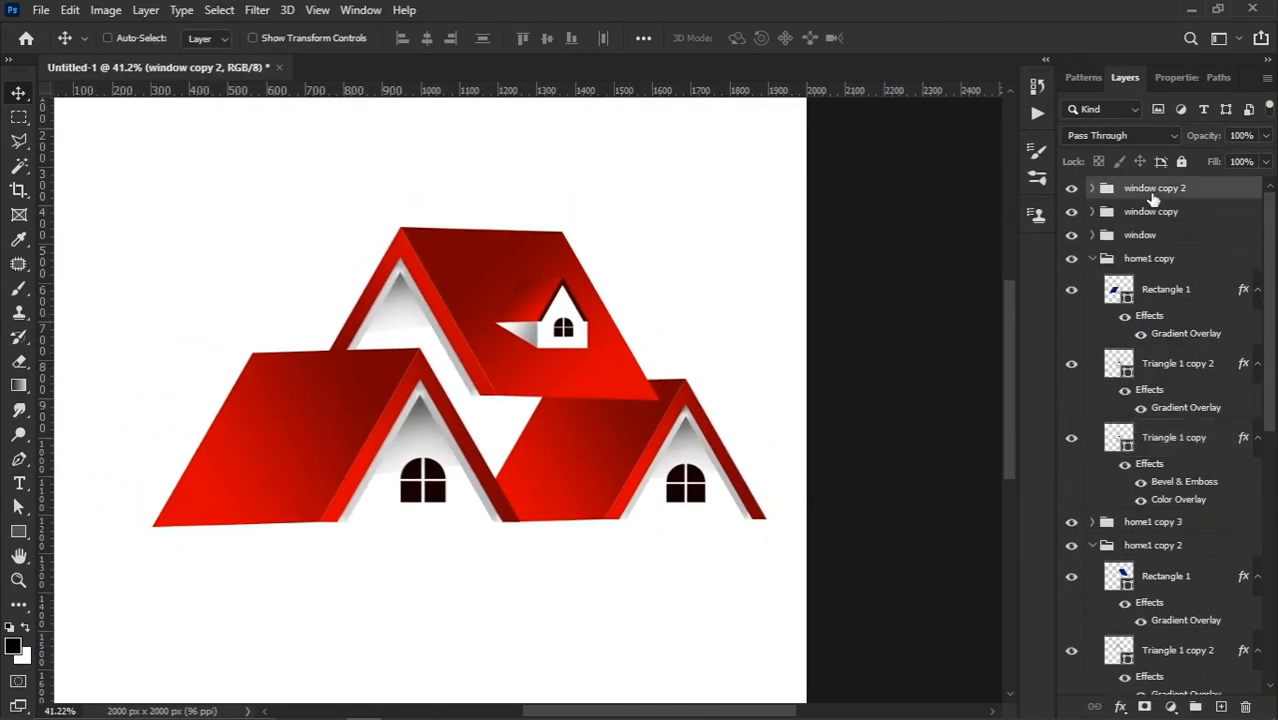
scroll(1135, 380, "down", 1)
scroll(1130, 400, "down", 10)
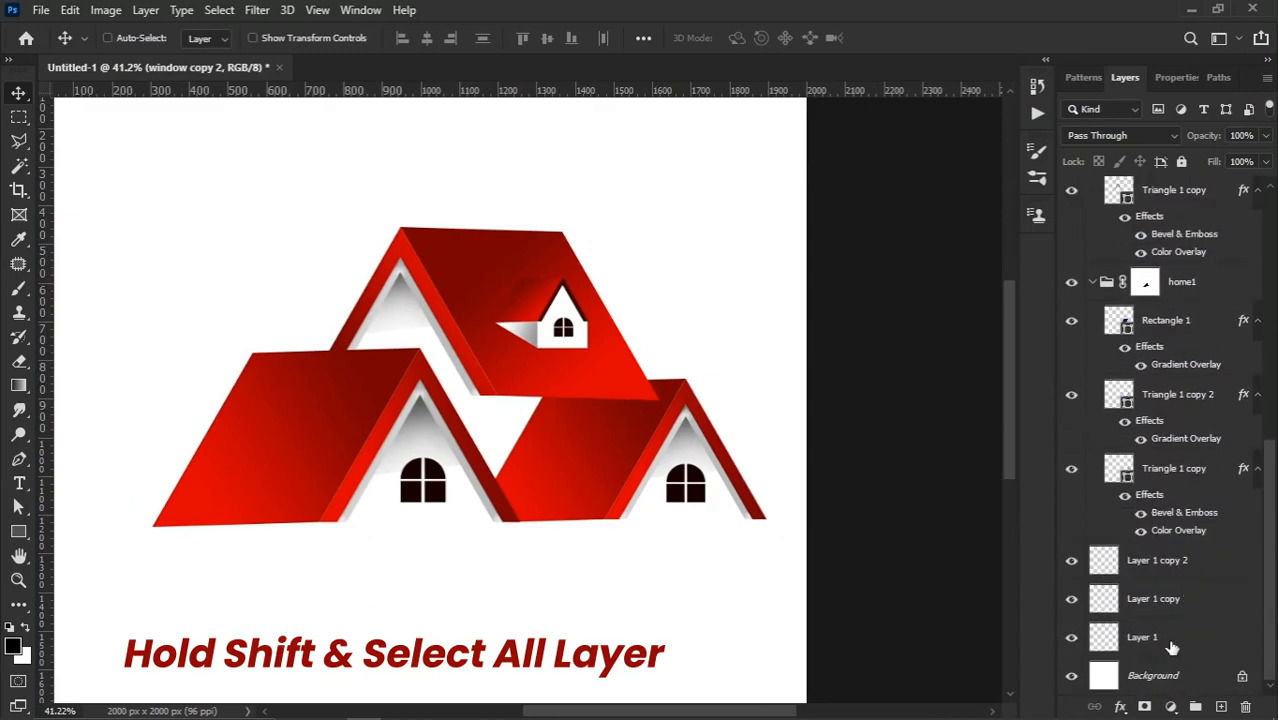
left_click(1172, 645, "shift")
right_click(1170, 640)
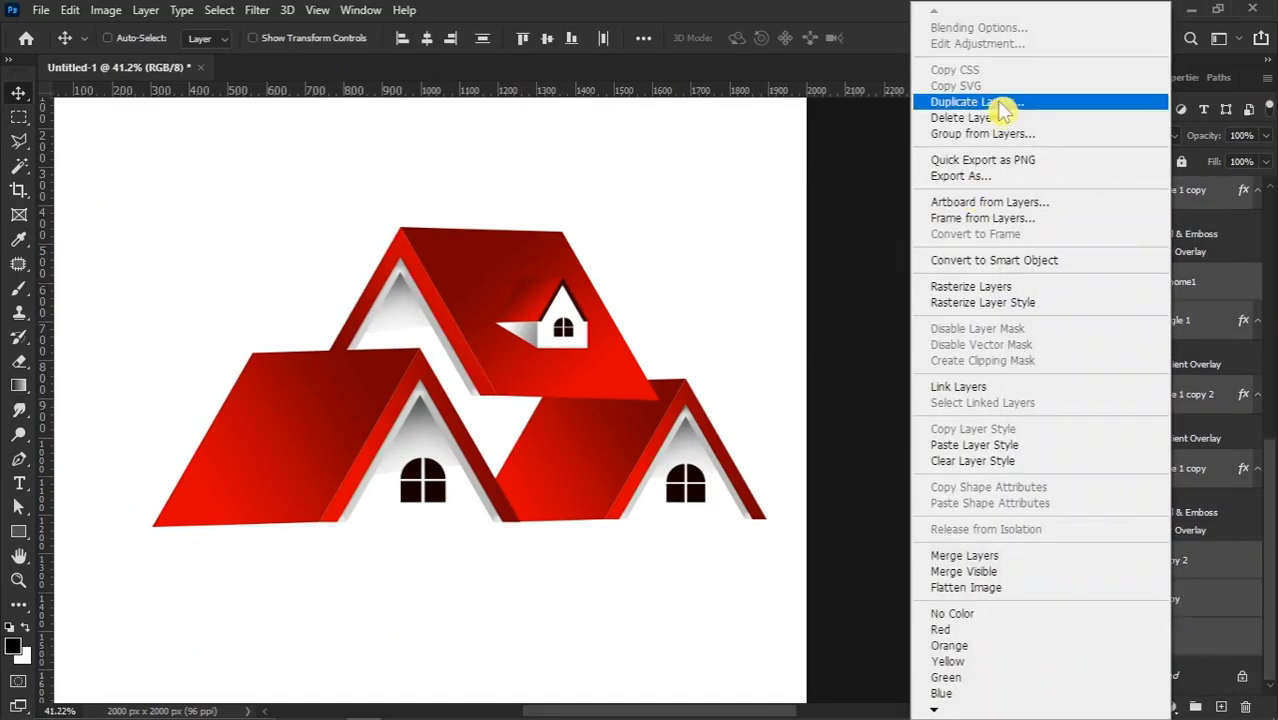
left_click(982, 134)
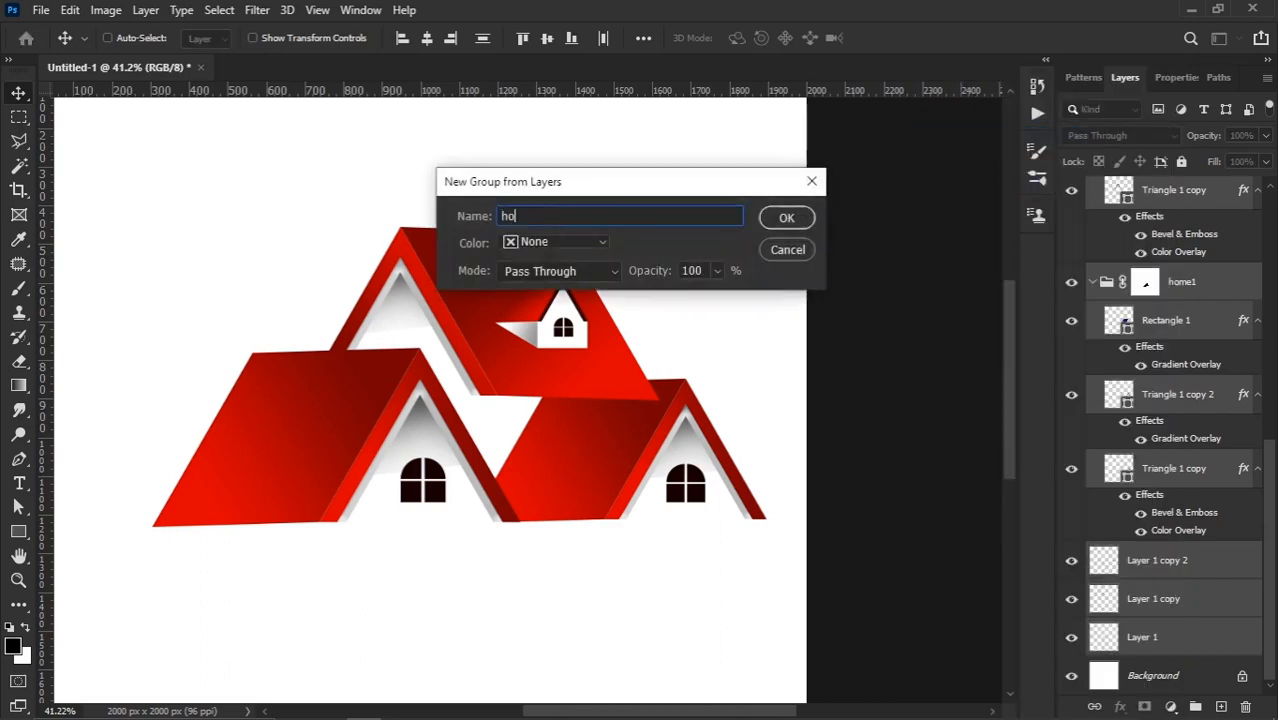
key("Return")
Step: Move the homes group sideways to roughly centre the house artwork on the canvas
scroll(605, 380, "down", 3)
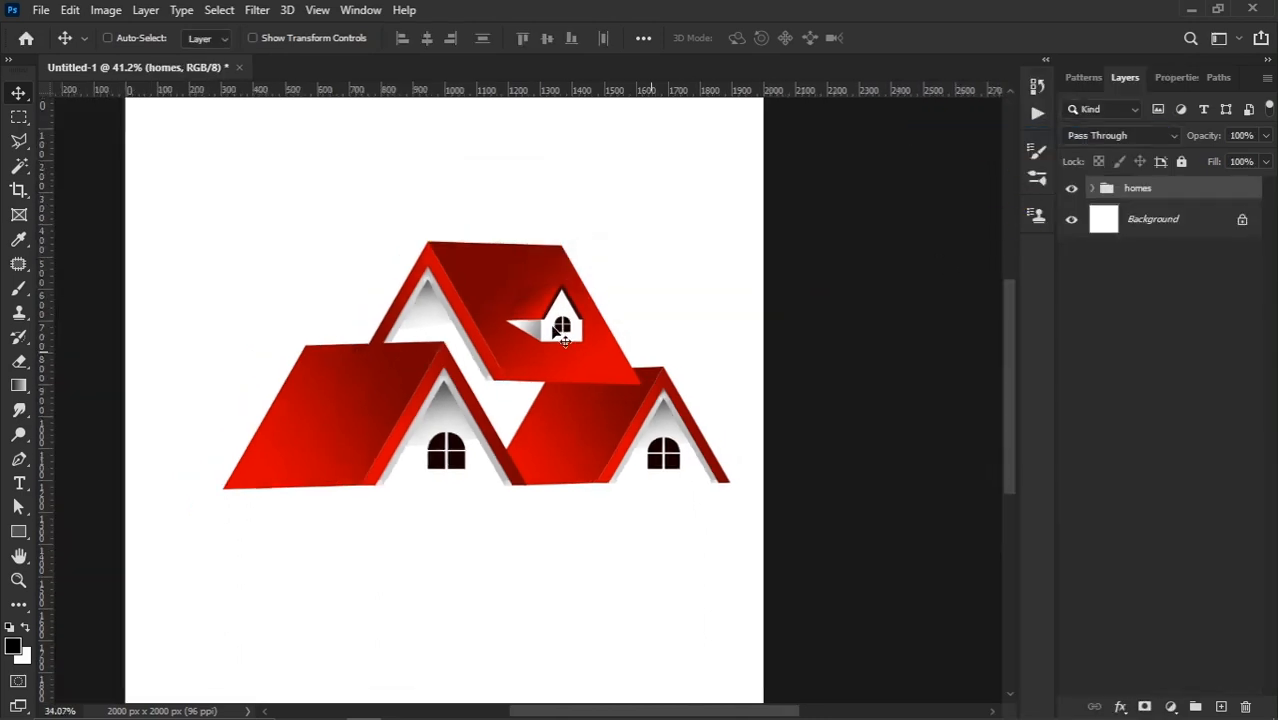
left_click_drag(605, 380, 563, 382)
scroll(535, 422, "up", 5)
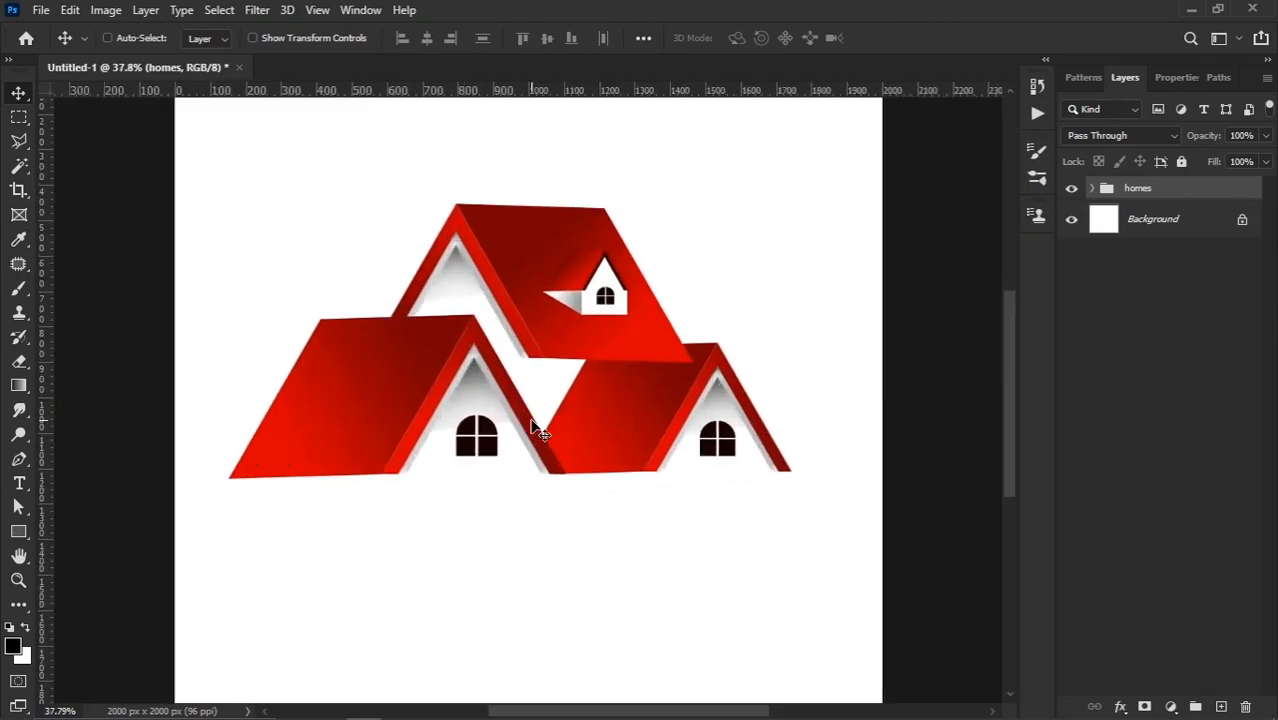
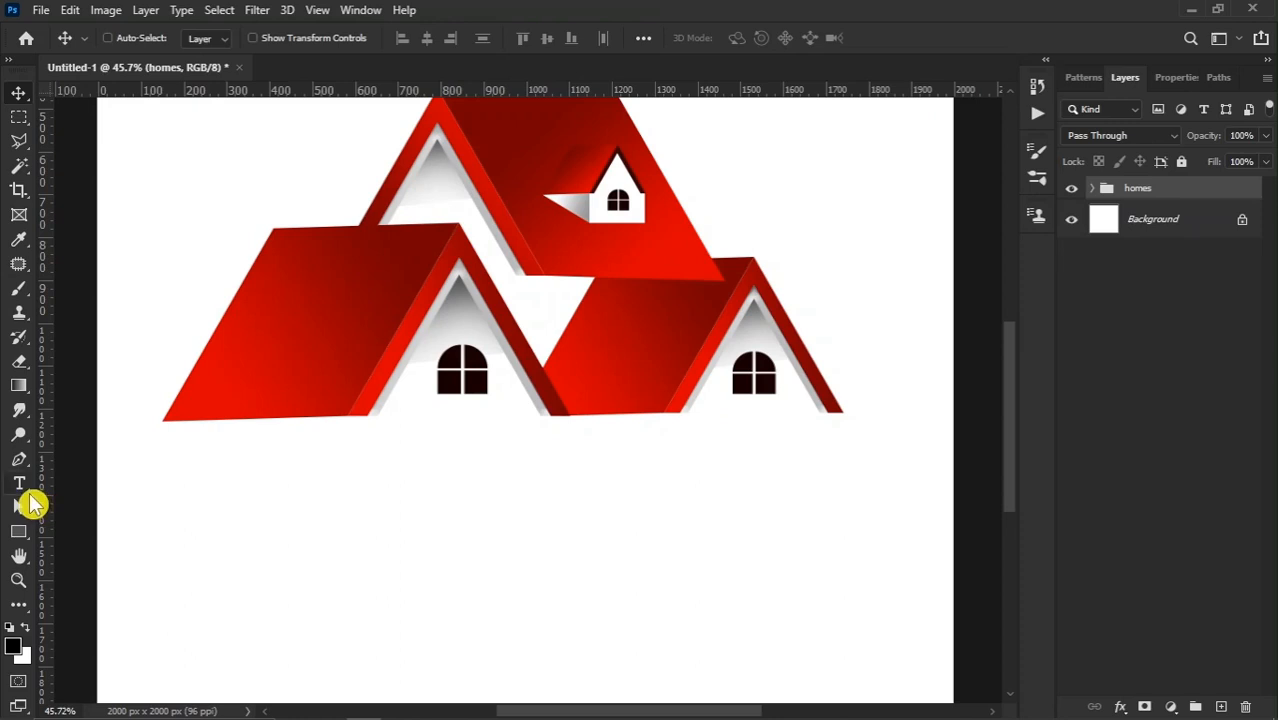
Step: Add a 51 pt REAL ESTATE text line in Technophile Demo on the blank area below the houses
left_click(20, 486)
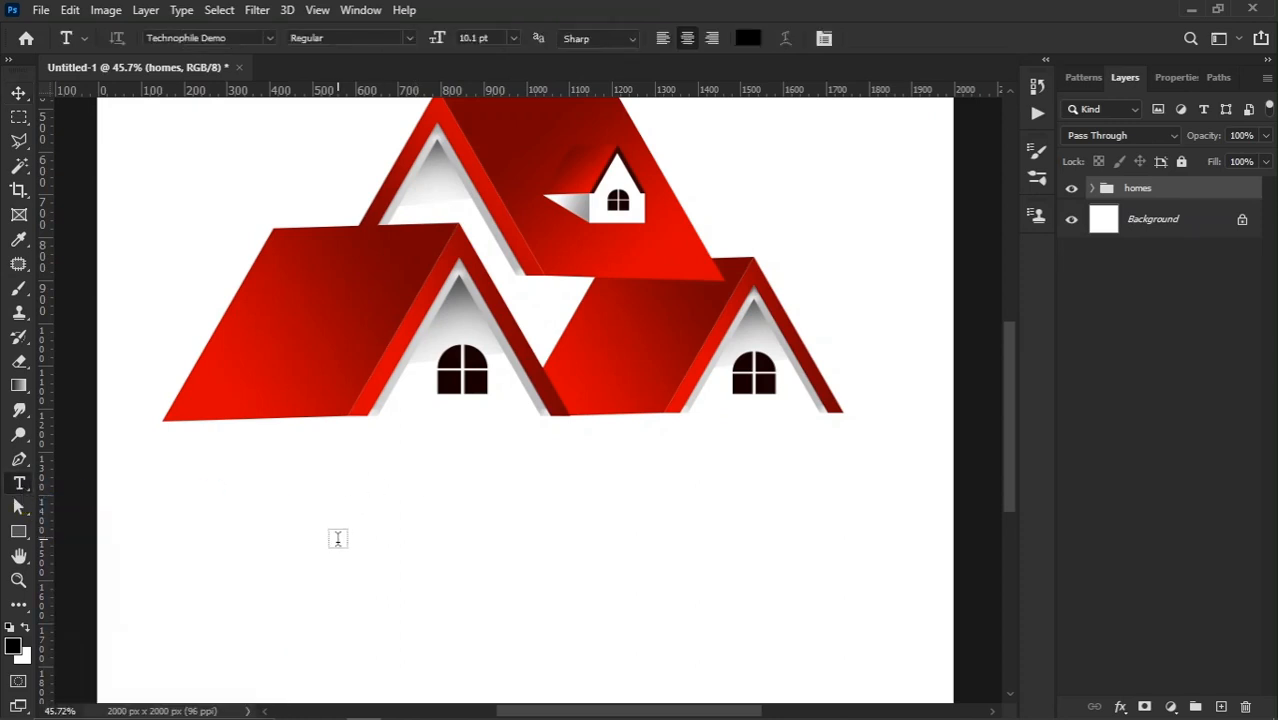
left_click(335, 549)
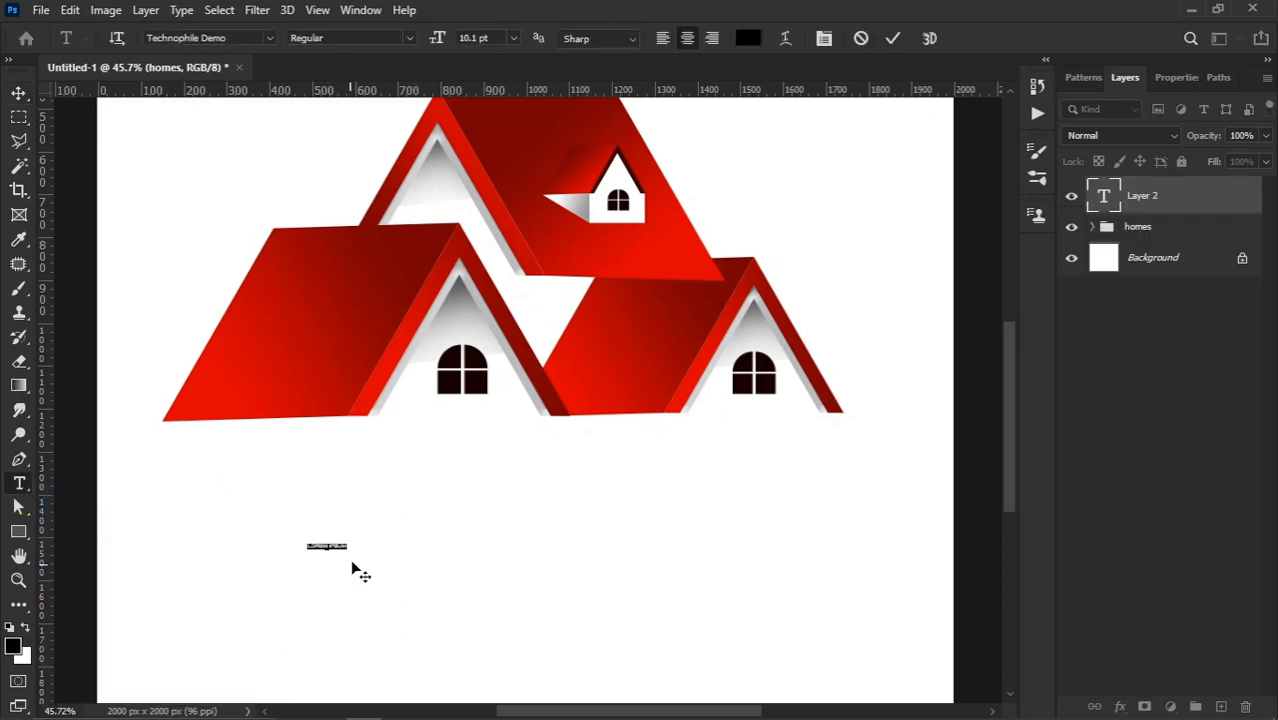
left_click(823, 38)
left_click_drag(550, 232, 590, 228)
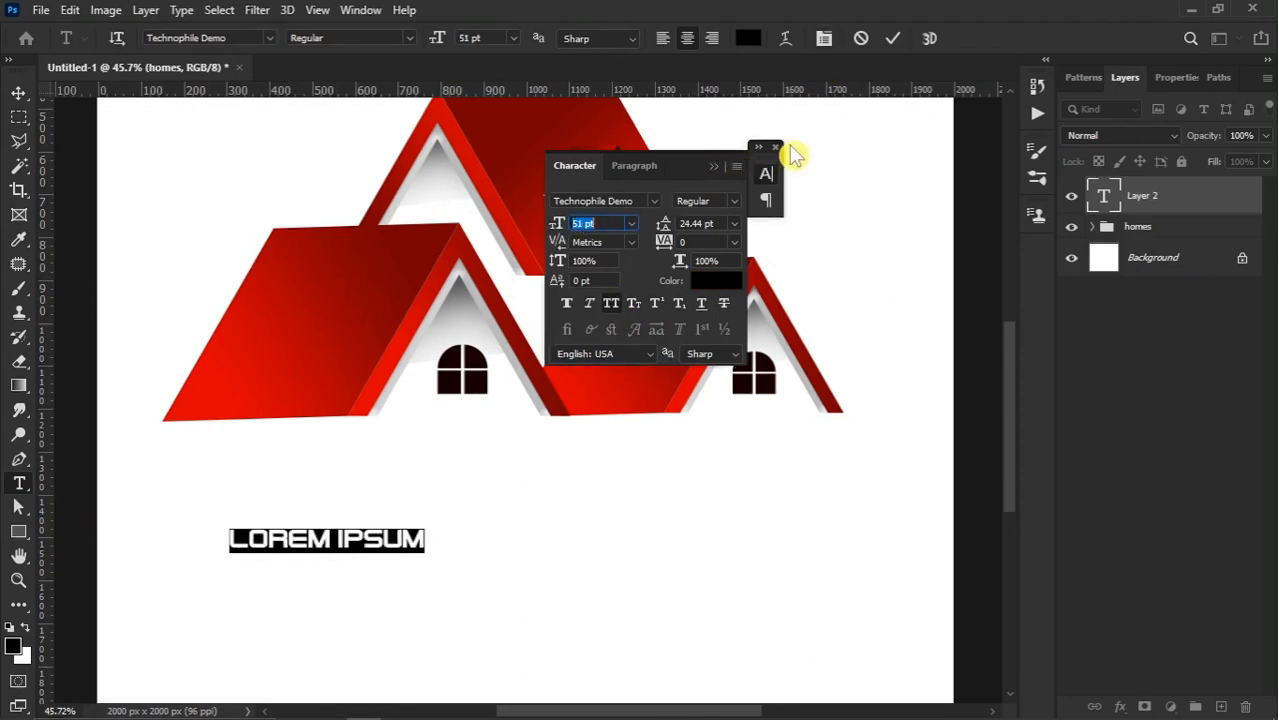
left_click(352, 540)
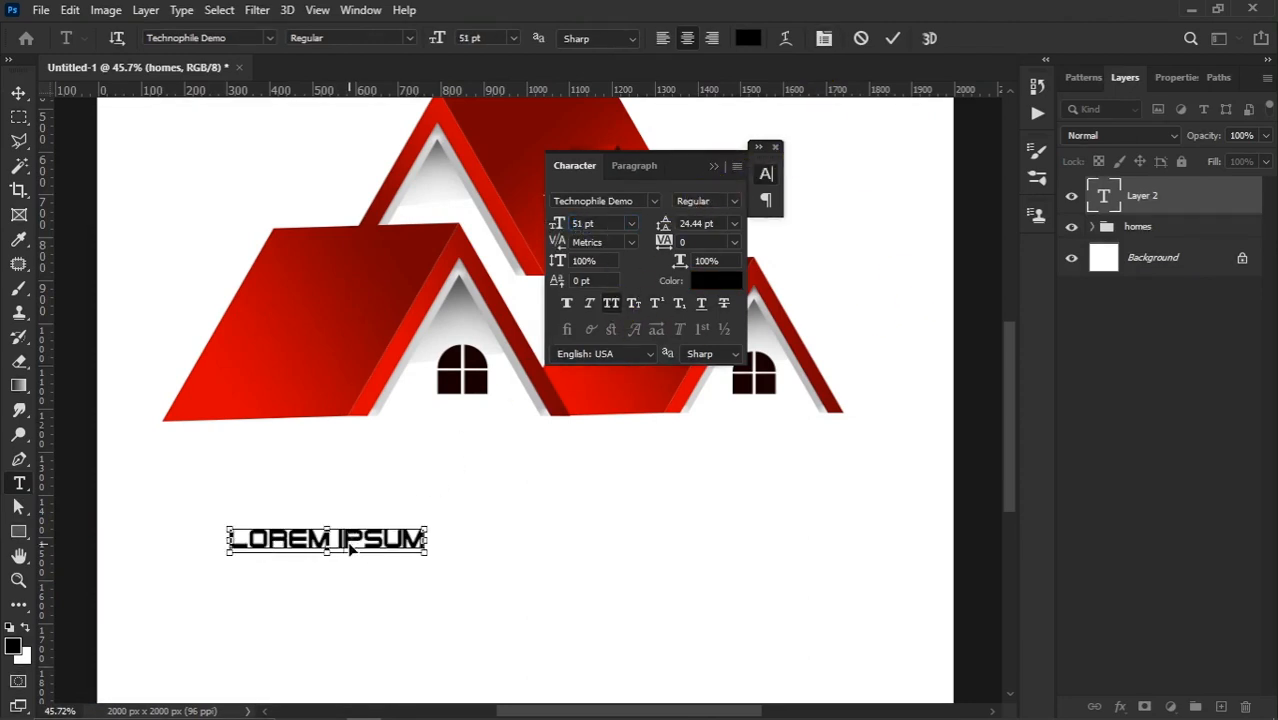
key("ctrl+a")
type("A")
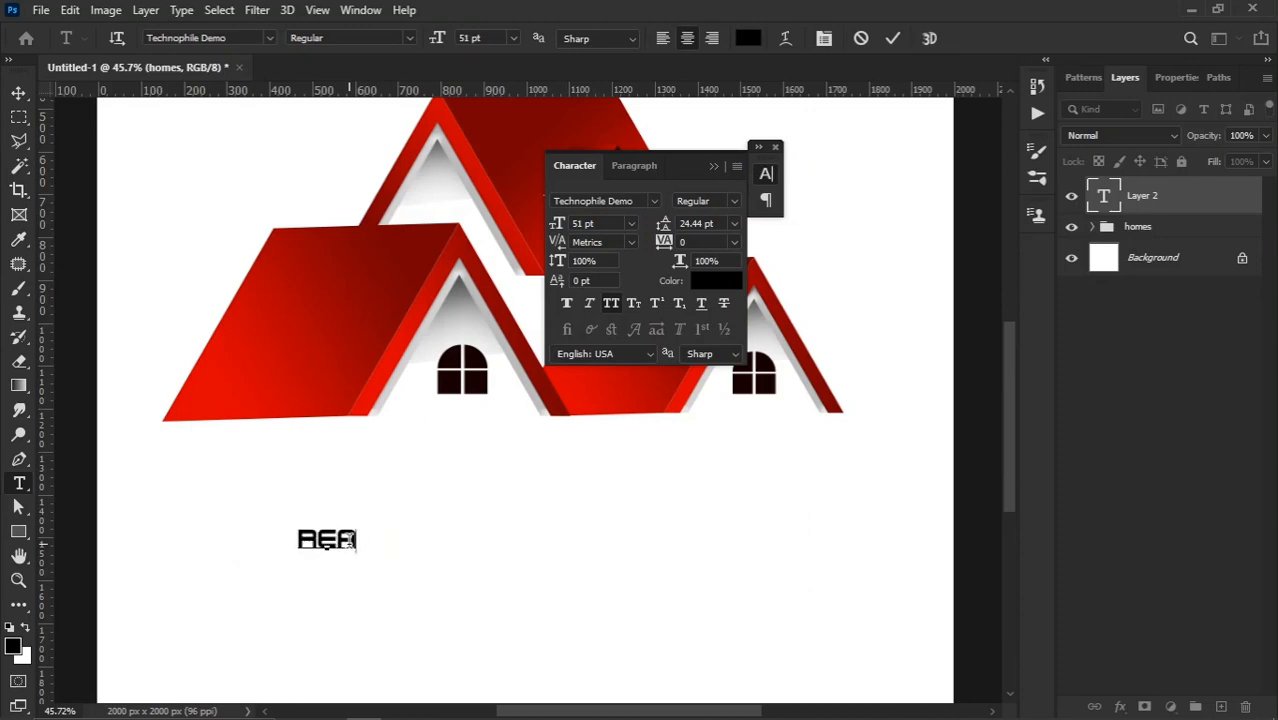
type("EAL ESTATE")
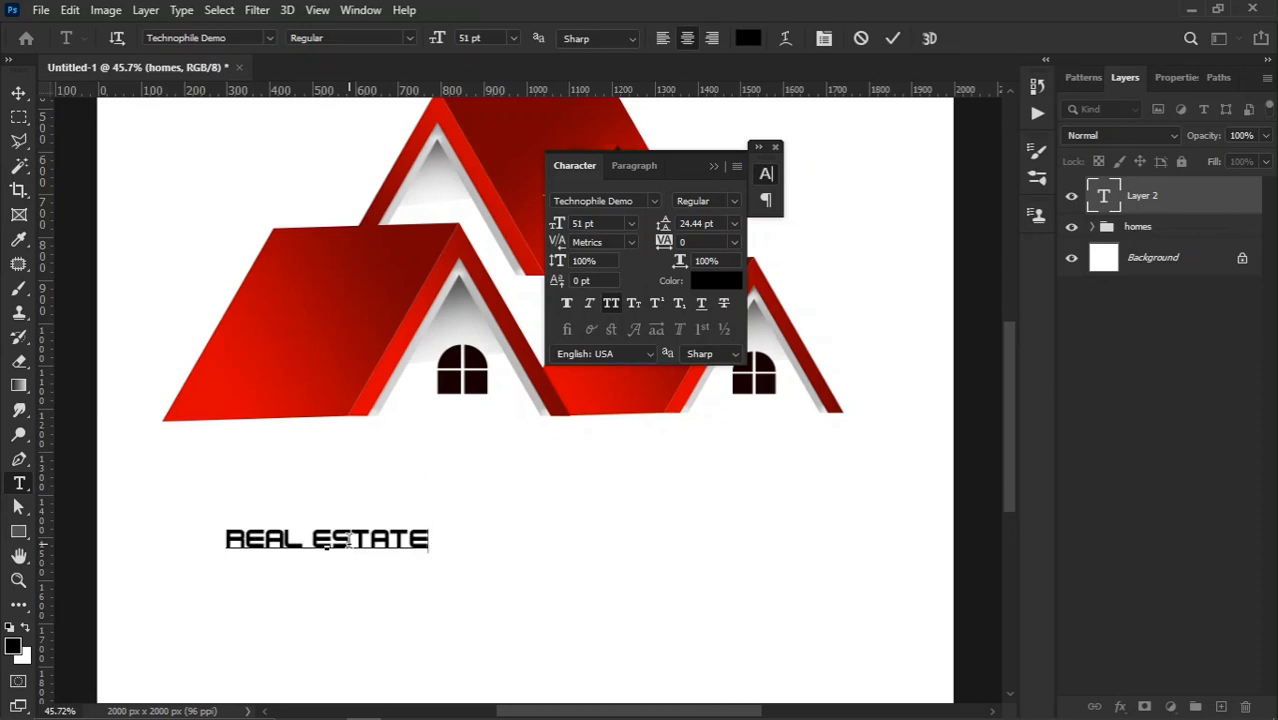
left_click(763, 165)
left_click(18, 93)
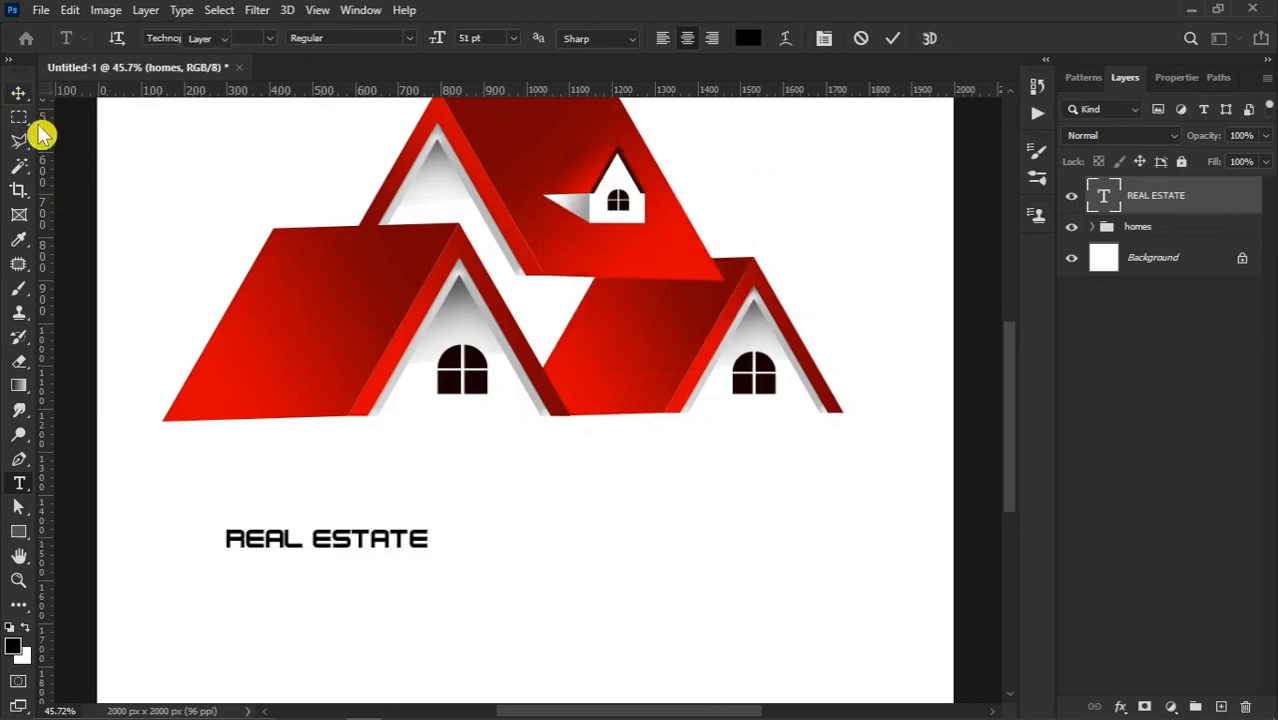
Step: Scale the REAL ESTATE text to about 336% so it spans the houses' width, and move it up close beneath them
key("ctrl+t")
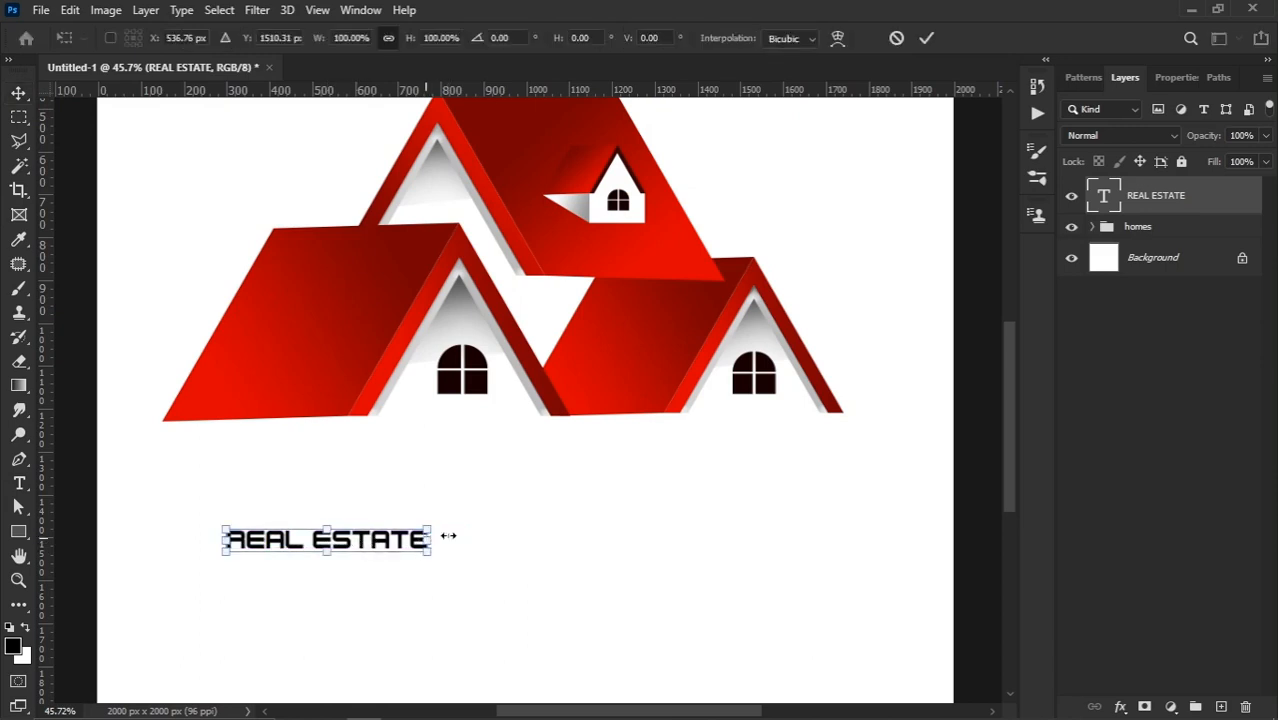
left_click_drag(448, 535, 842, 494)
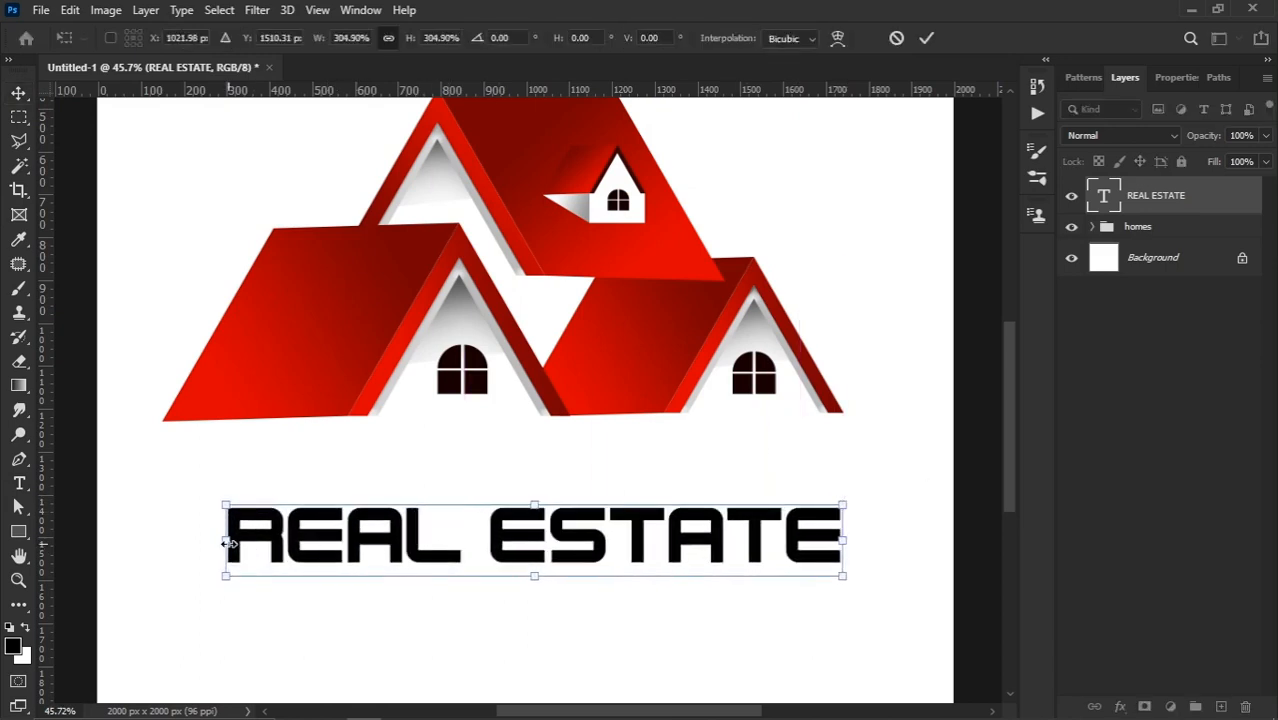
left_click_drag(228, 541, 160, 540)
left_click_drag(531, 538, 533, 477)
scroll(471, 542, "down", 2)
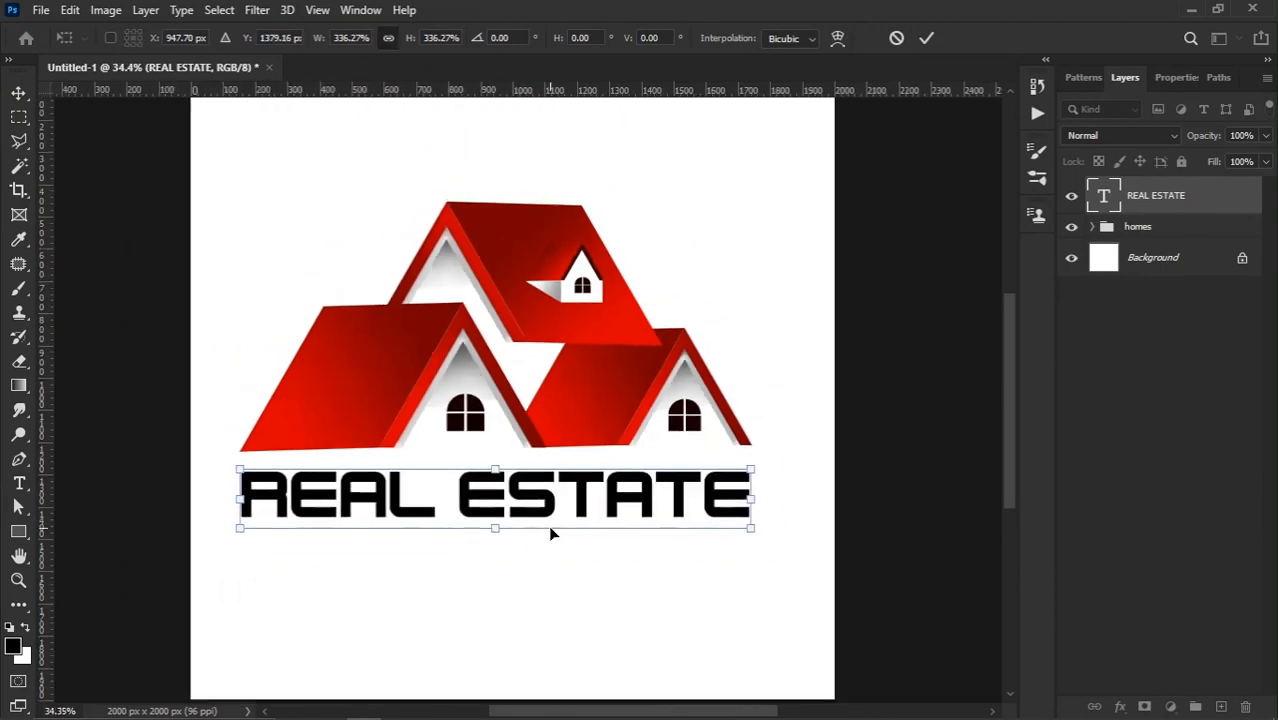
key("Return")
Step: Nudge the REAL ESTATE text slightly upward and enlarge it a little wider than the houses
key("Up")
key("Up")
key("Up")
key("Up")
key("Up")
key("Up")
key("Up")
key("Up")
key("Up")
key("Up")
key("Up")
key("Up")
key("Up")
key("Up")
key("Up")
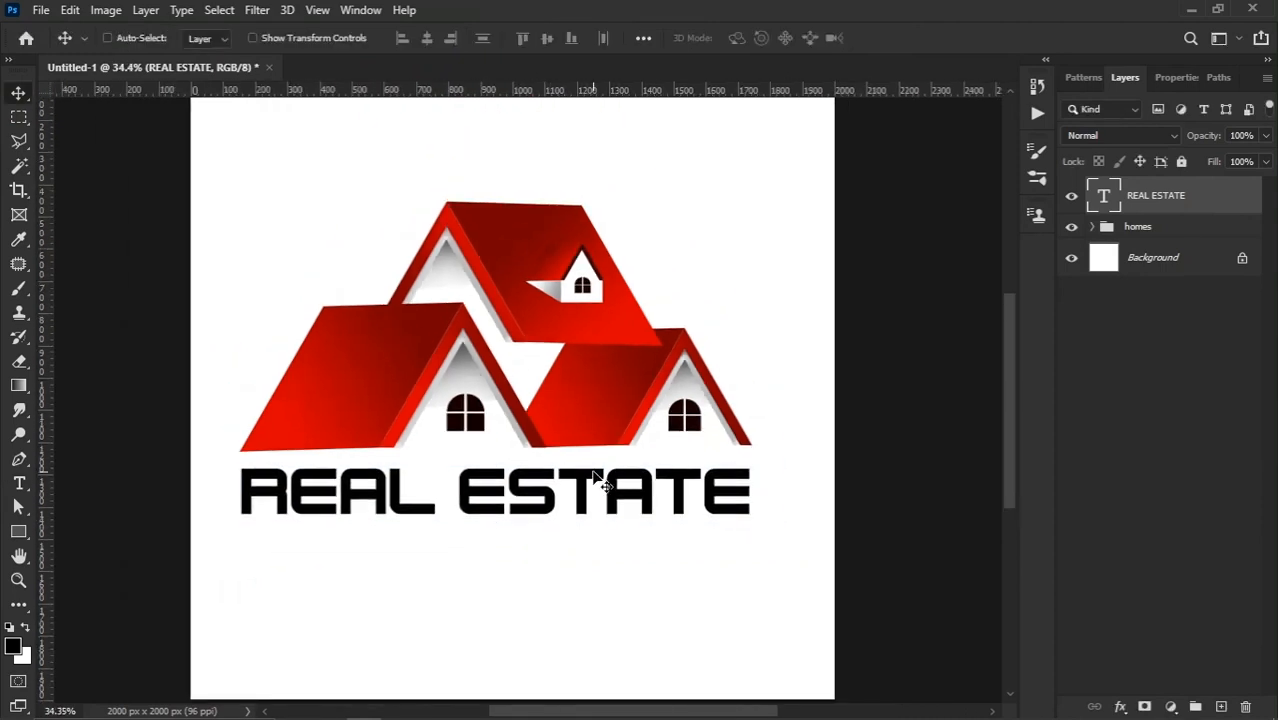
key("ctrl")
left_click_drag(752, 516, 766, 506)
key("Return")
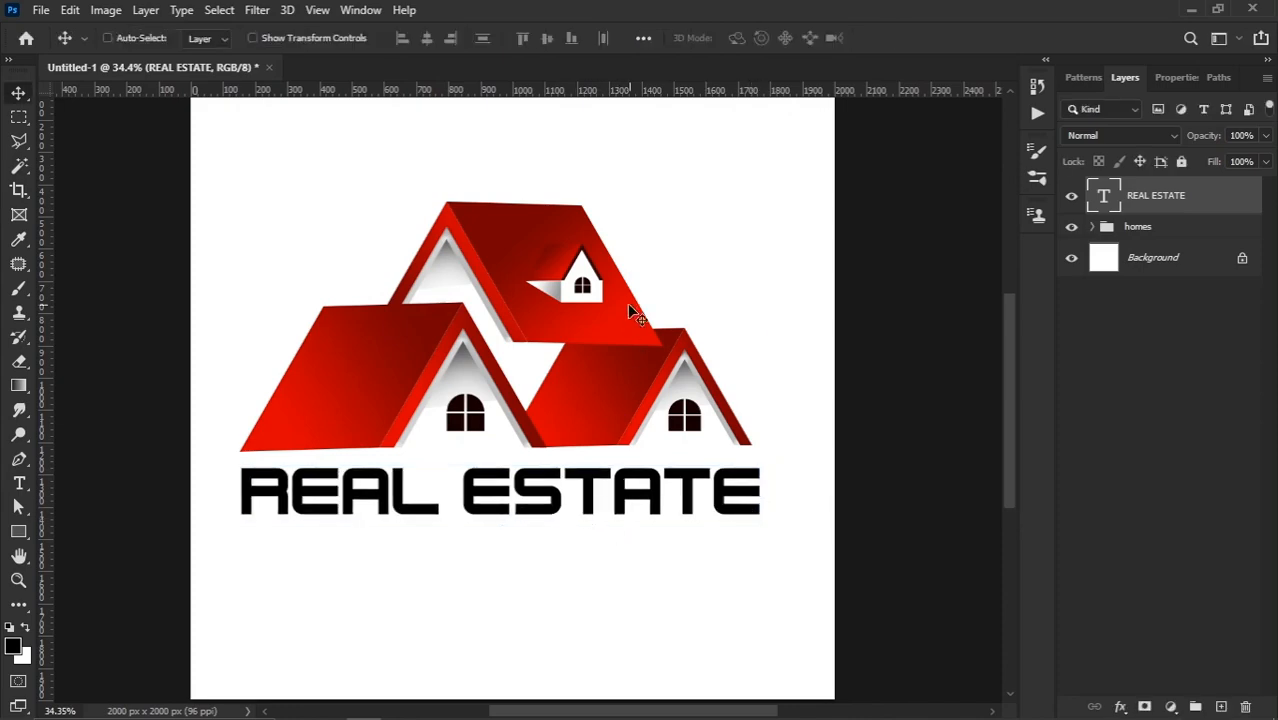
Step: Copy the layer style of the small house's Rectangle 1 roof and paste it onto the REAL ESTATE text layer
right_click(573, 405)
left_click(645, 434)
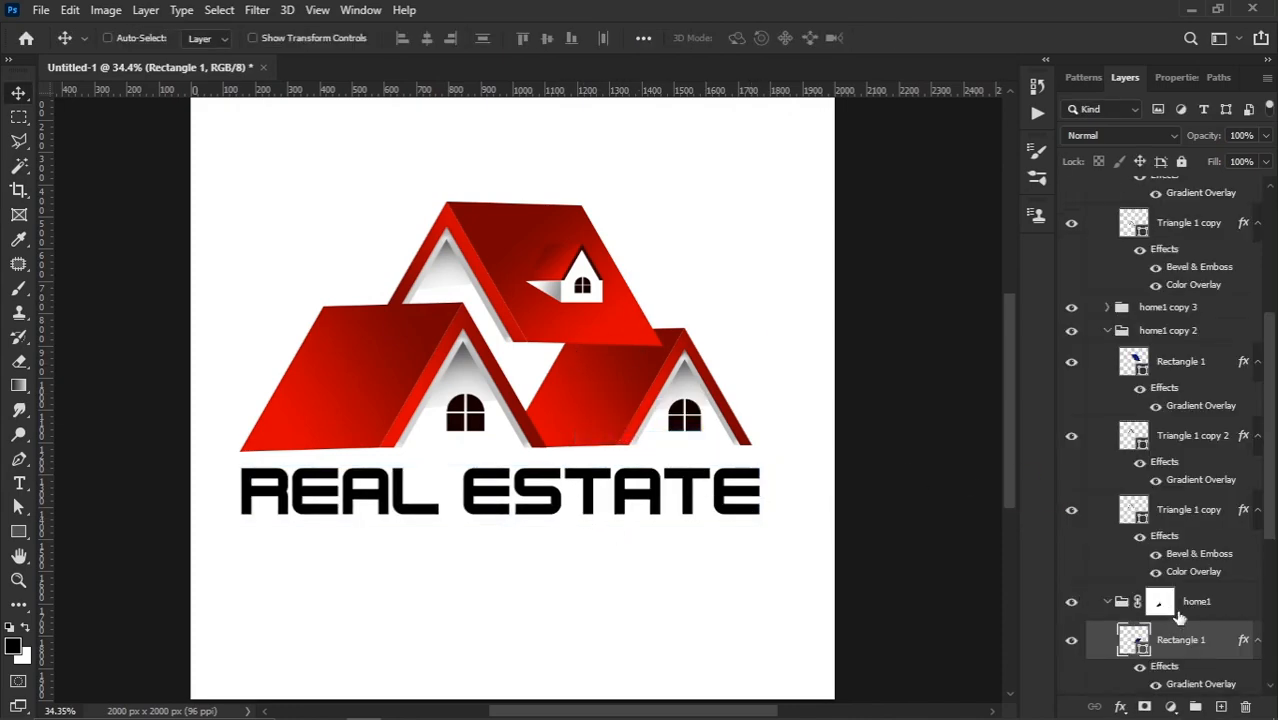
right_click(1179, 618)
left_click(1013, 428)
right_click(617, 503)
left_click(640, 508)
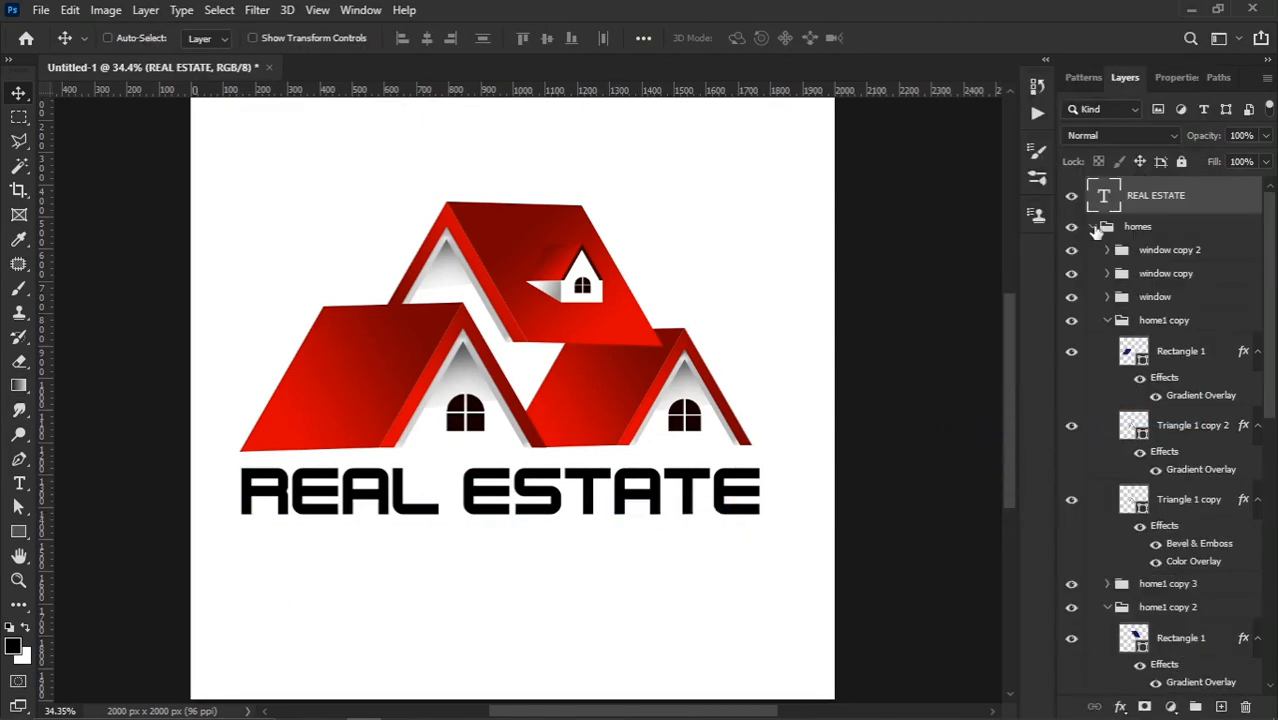
left_click(1097, 228)
right_click(1205, 195)
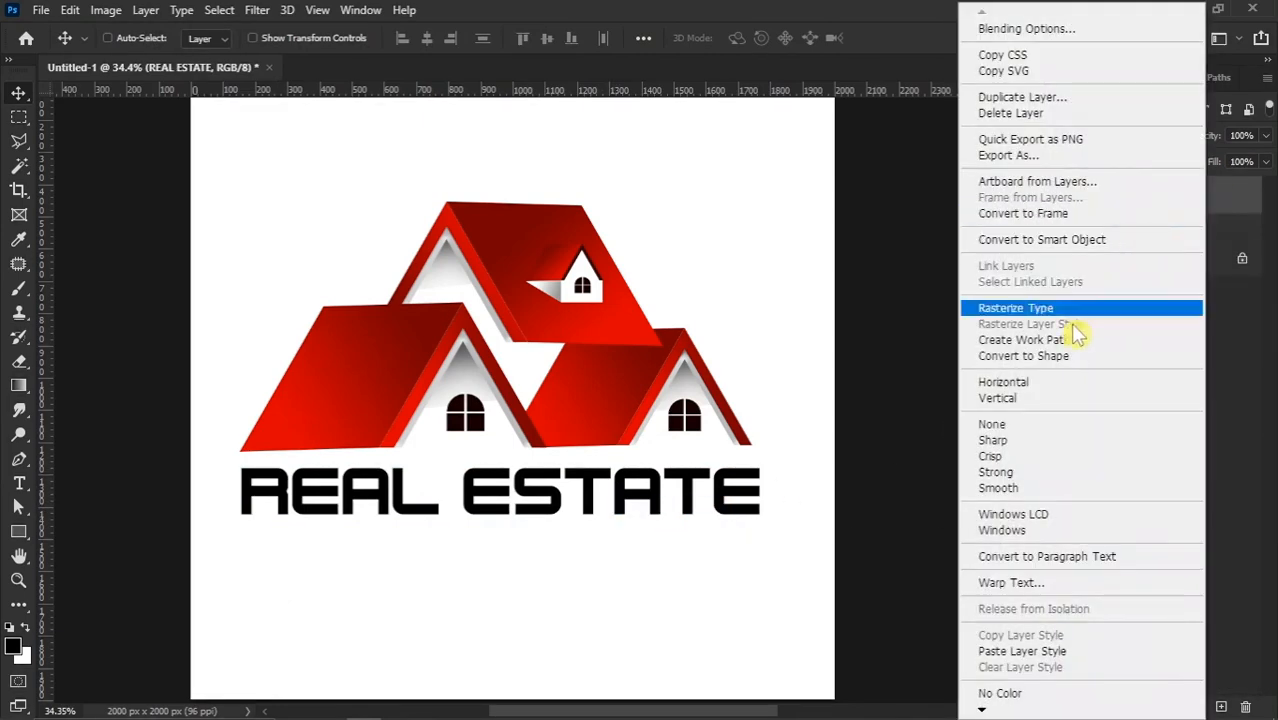
left_click(1015, 651)
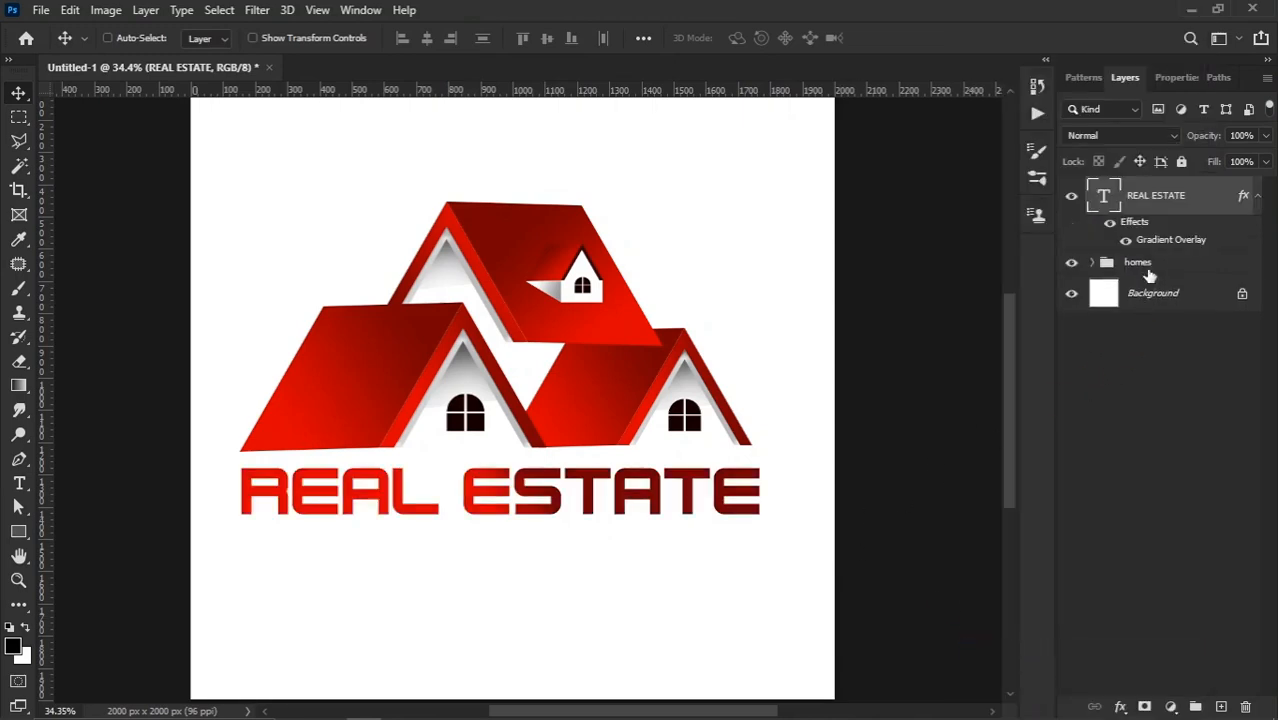
Step: Set the REAL ESTATE text's Gradient Overlay to an angle of -90° and a scale of 74%
double_click(1170, 240)
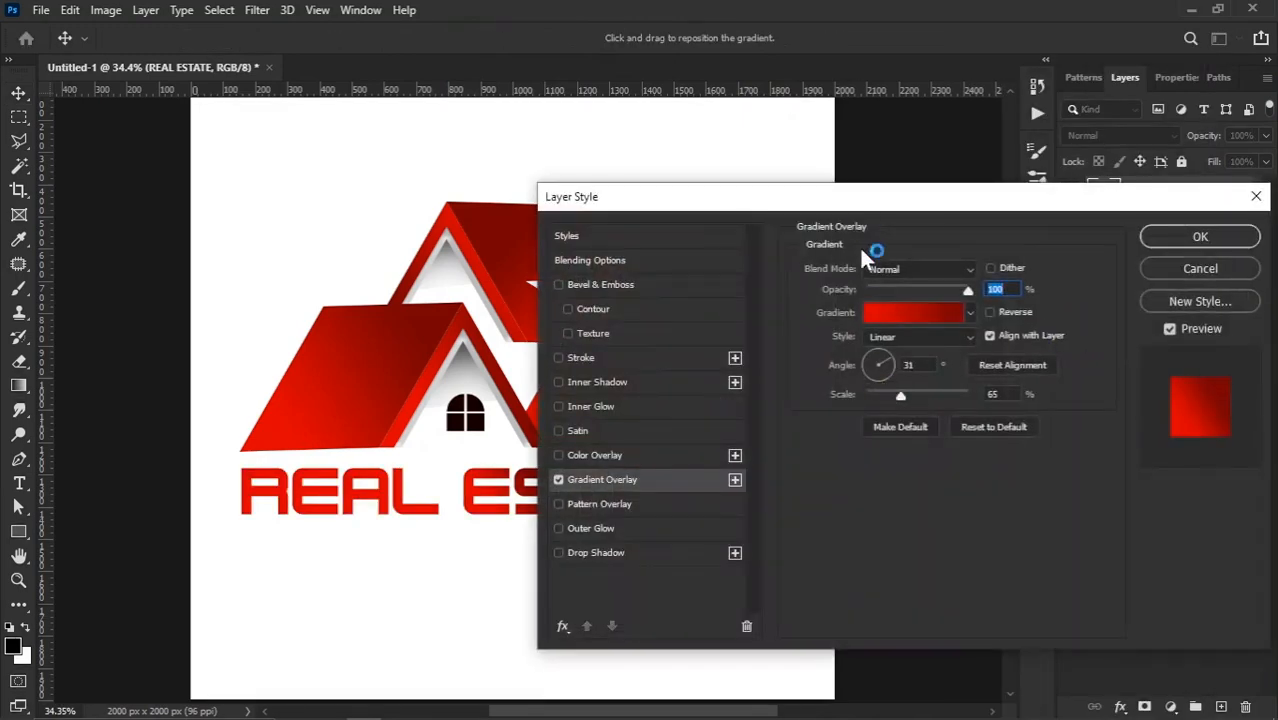
left_click_drag(846, 199, 954, 156)
left_click(980, 341)
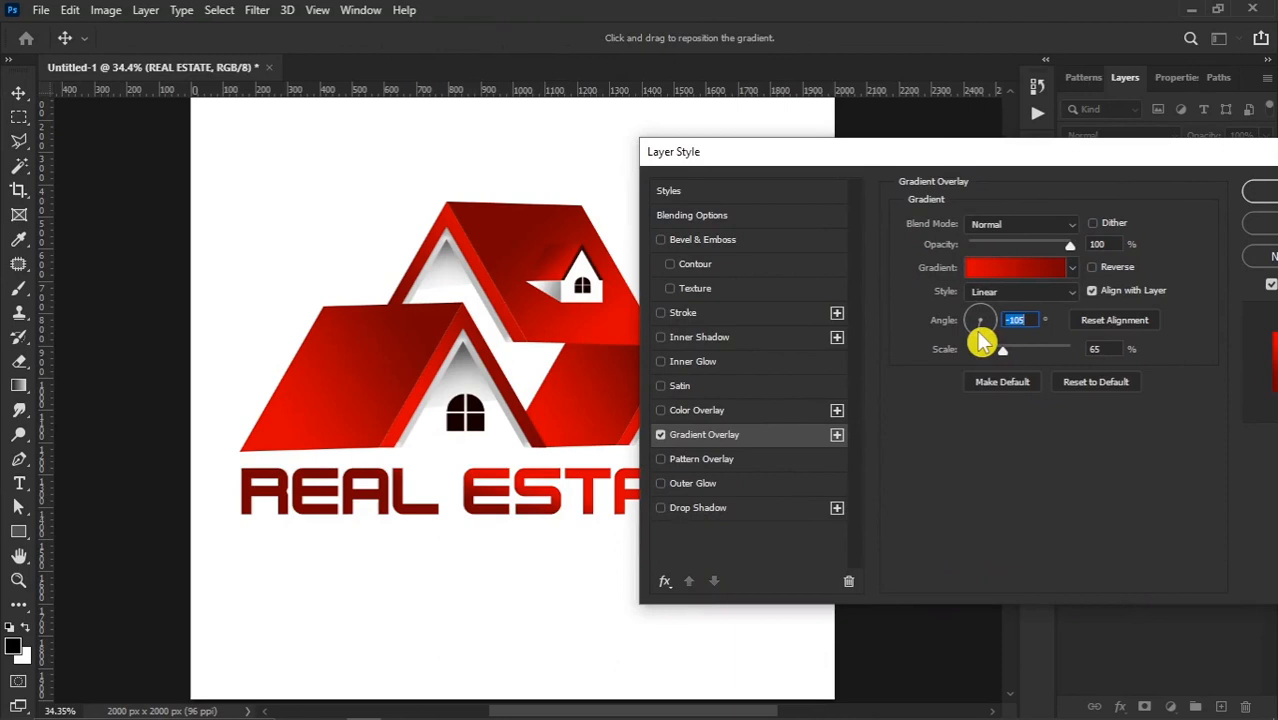
left_click_drag(985, 348, 980, 347)
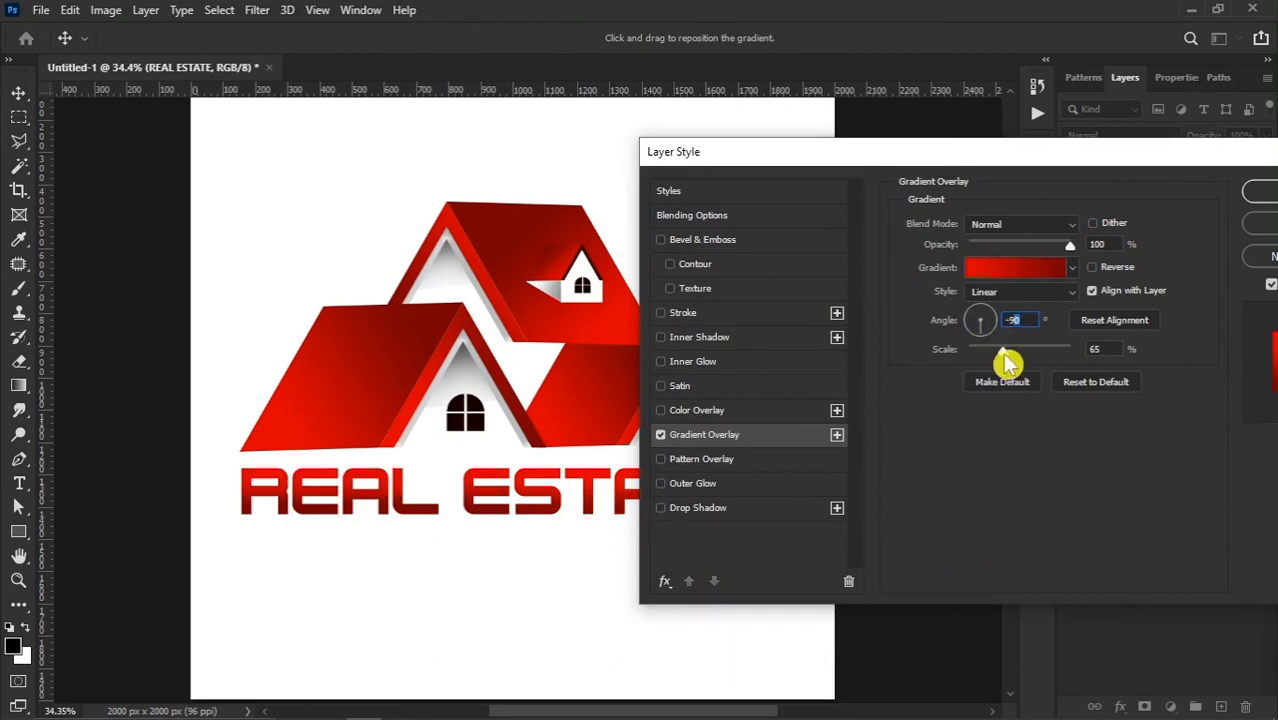
left_click_drag(1003, 350, 1011, 350)
left_click_drag(1095, 156, 1007, 156)
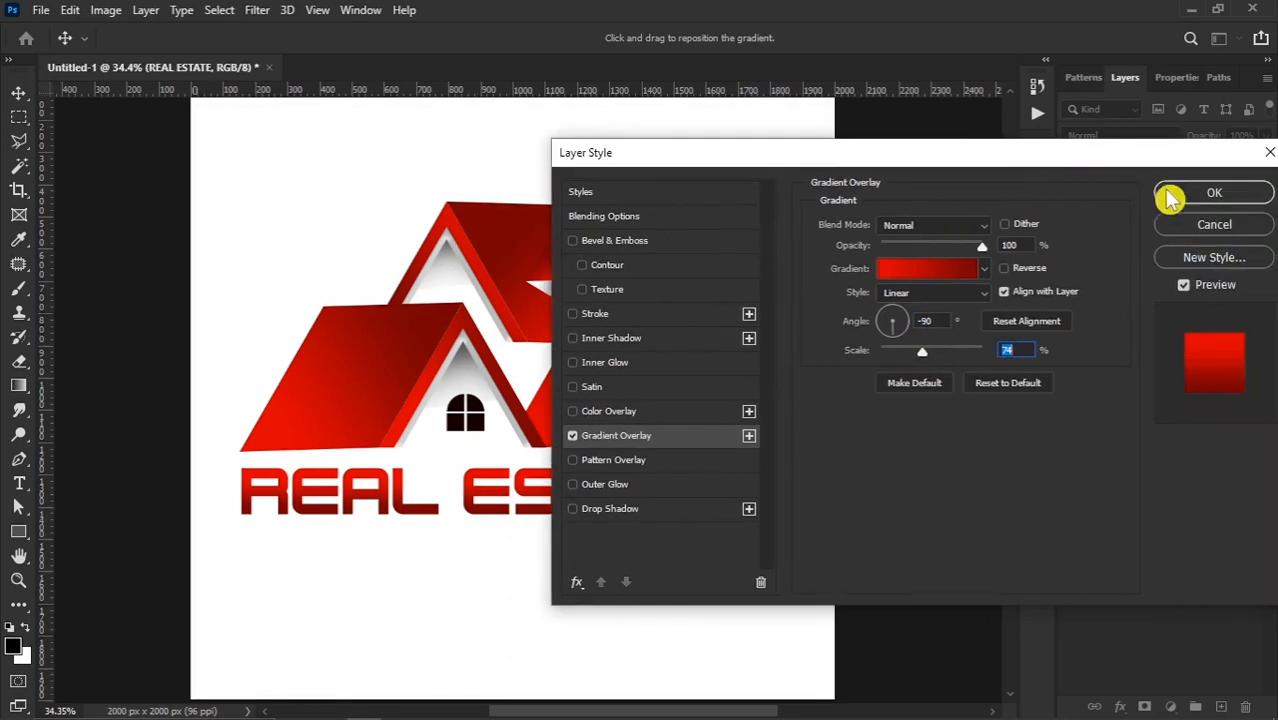
left_click(1170, 200)
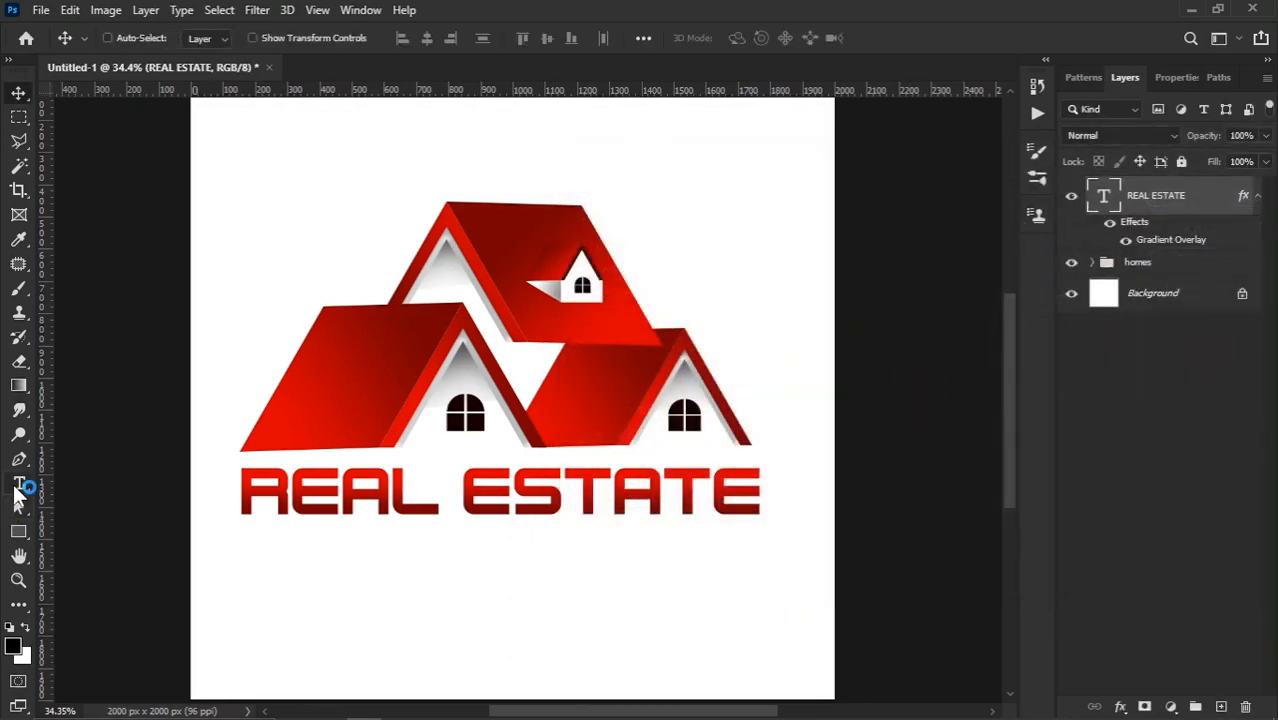
Step: Add a second text line reading "Your Slogan here" below the REAL ESTATE text
left_click(19, 484)
left_click(388, 596)
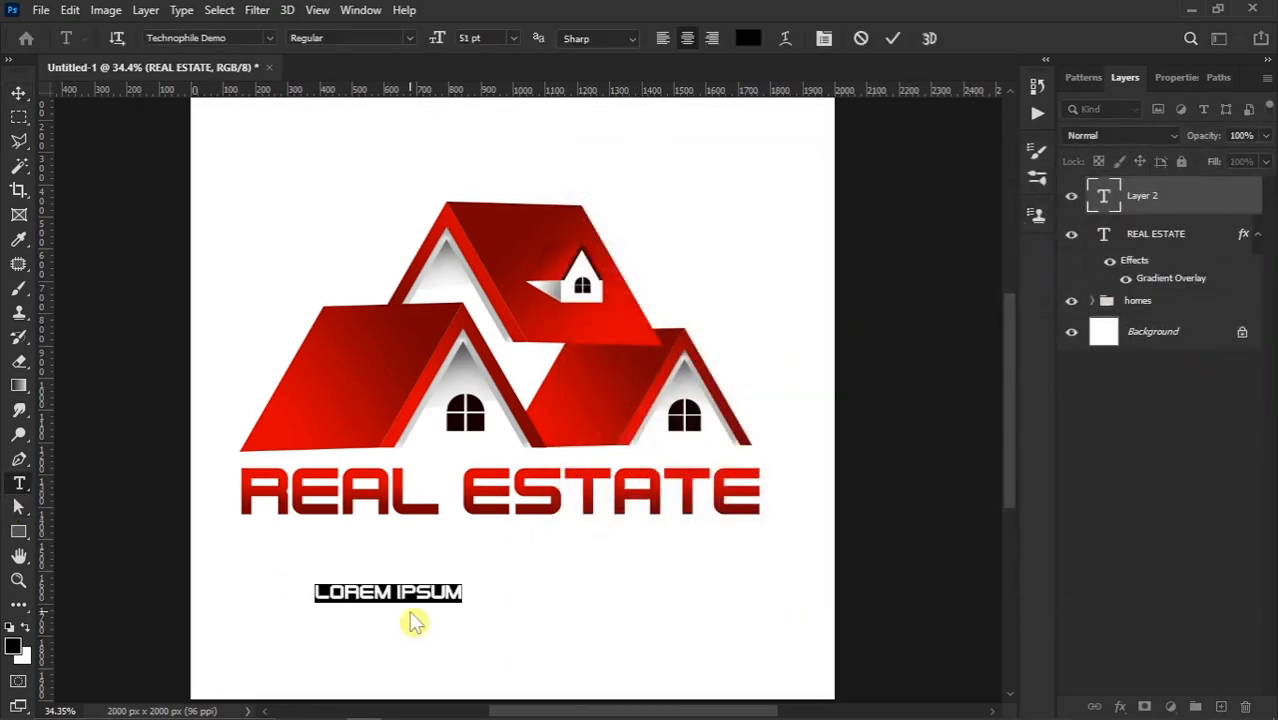
type("YO")
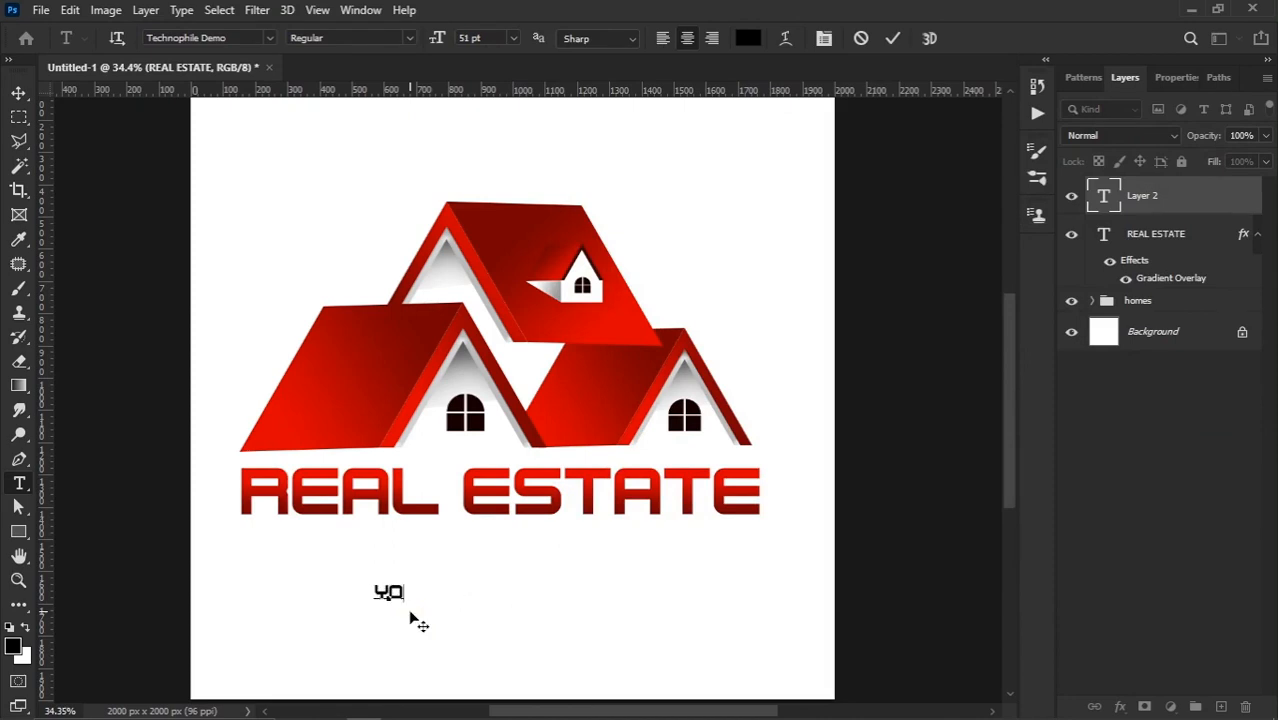
type("UR S")
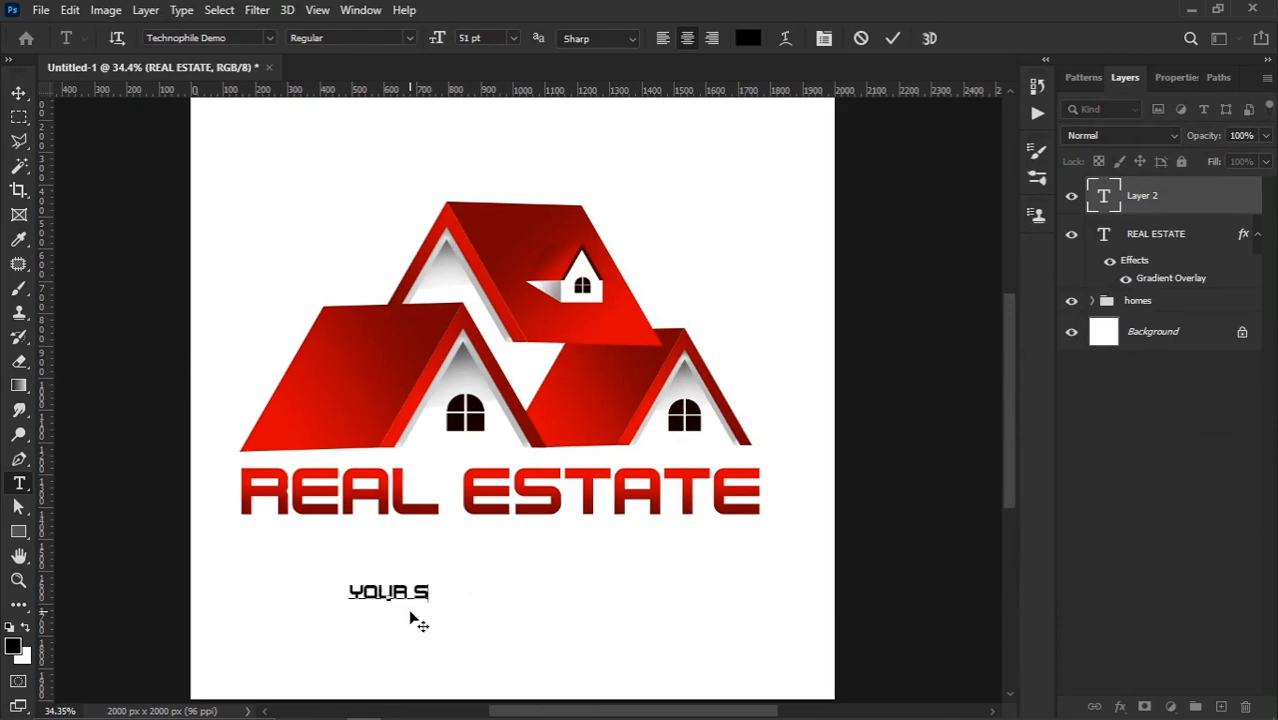
type("LOGAN")
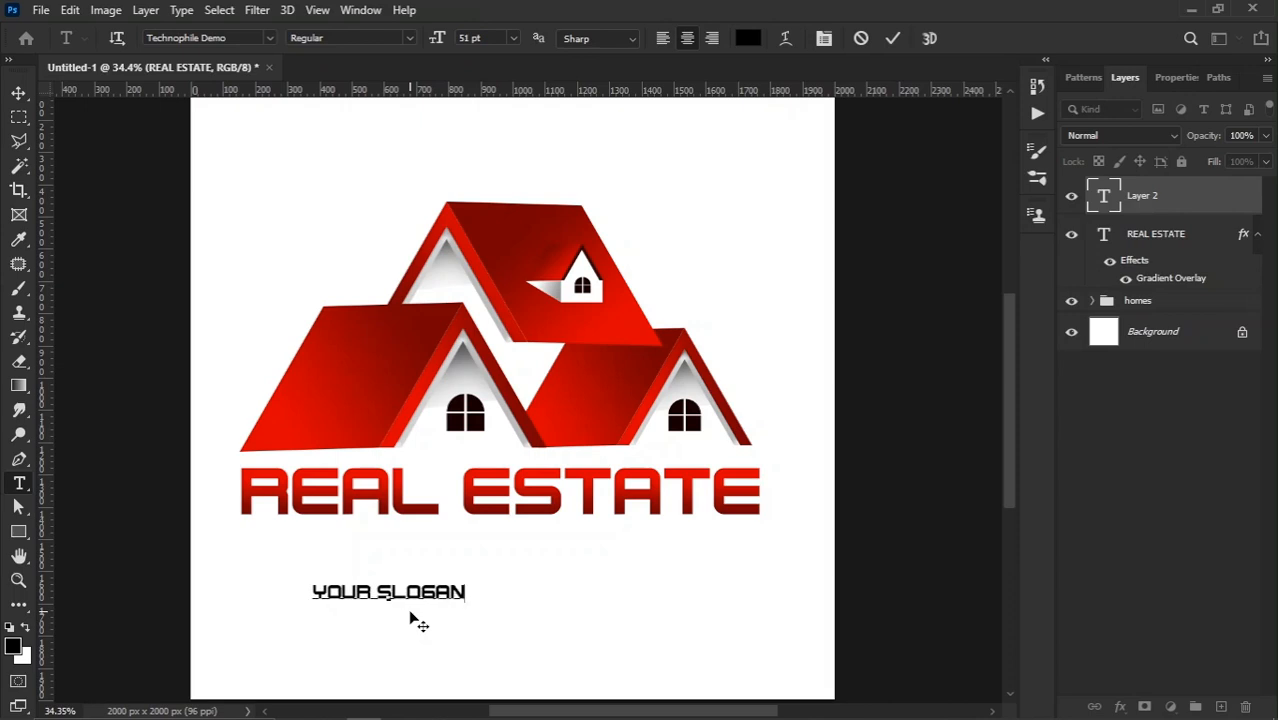
type(" HERE")
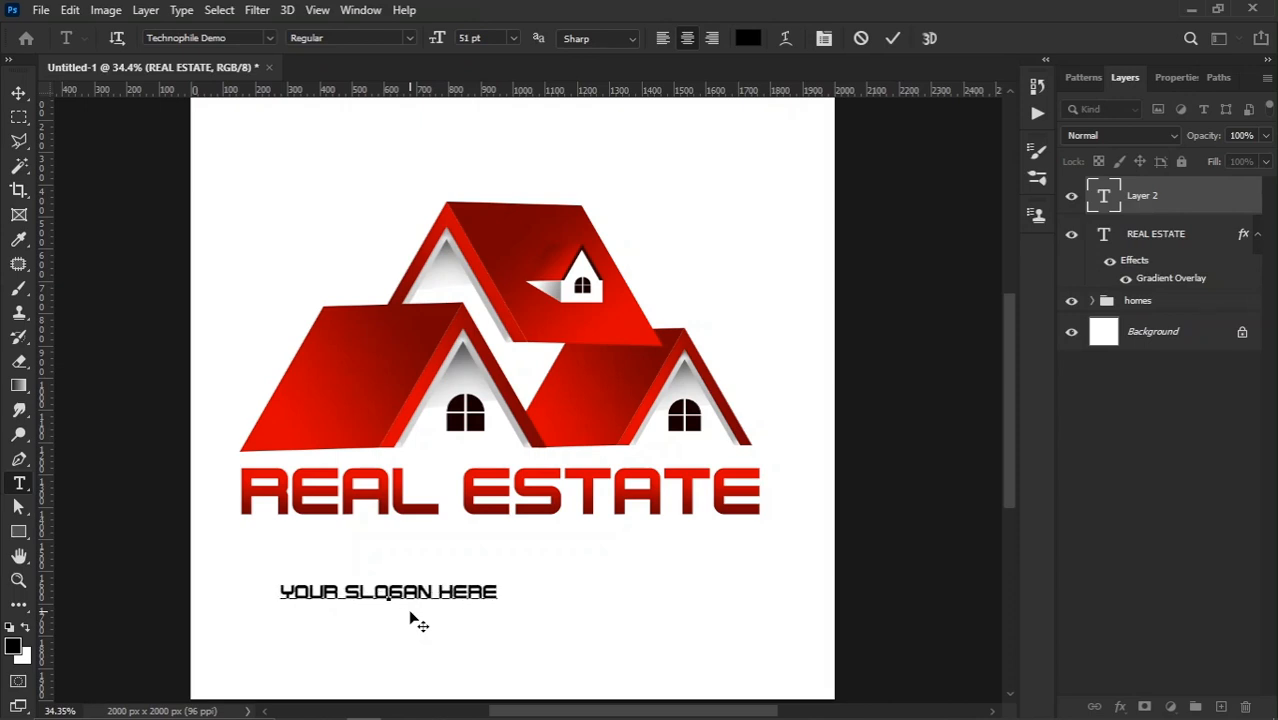
Step: Set the whole slogan text to Poppins SemiBold with a tracking of 280
key("ctrl+a")
left_click(824, 38)
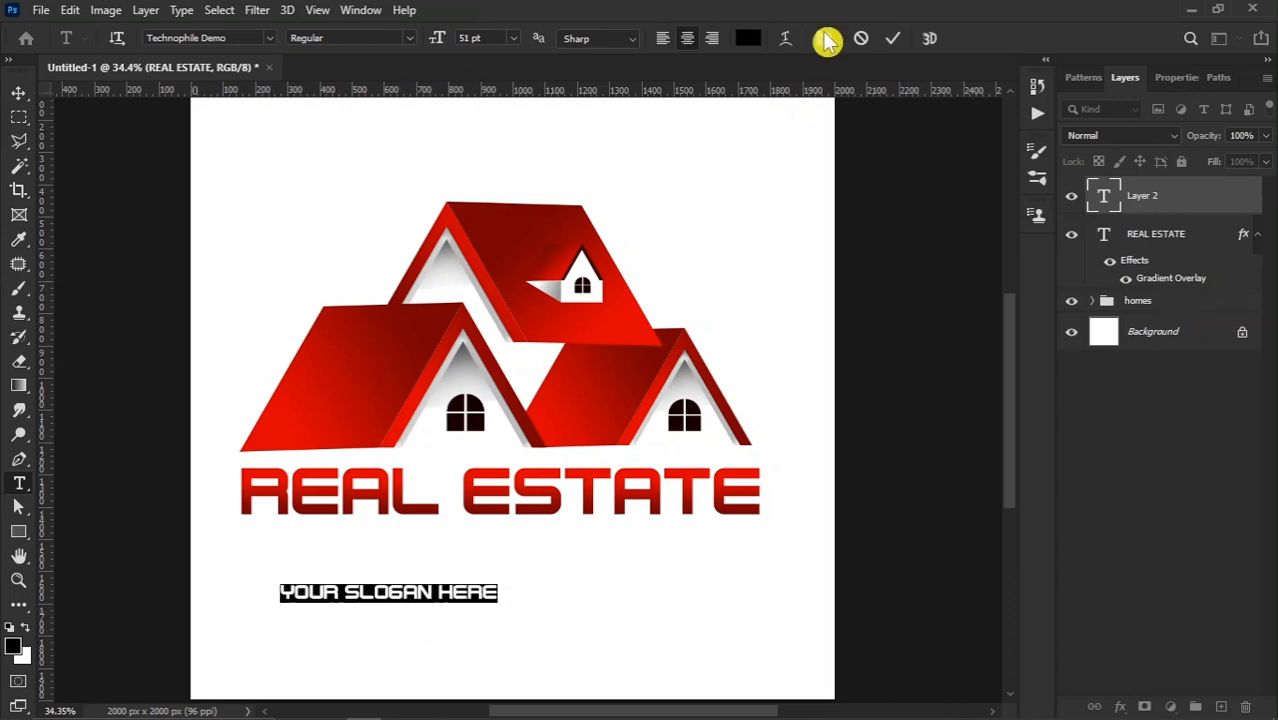
left_click_drag(689, 144, 839, 194)
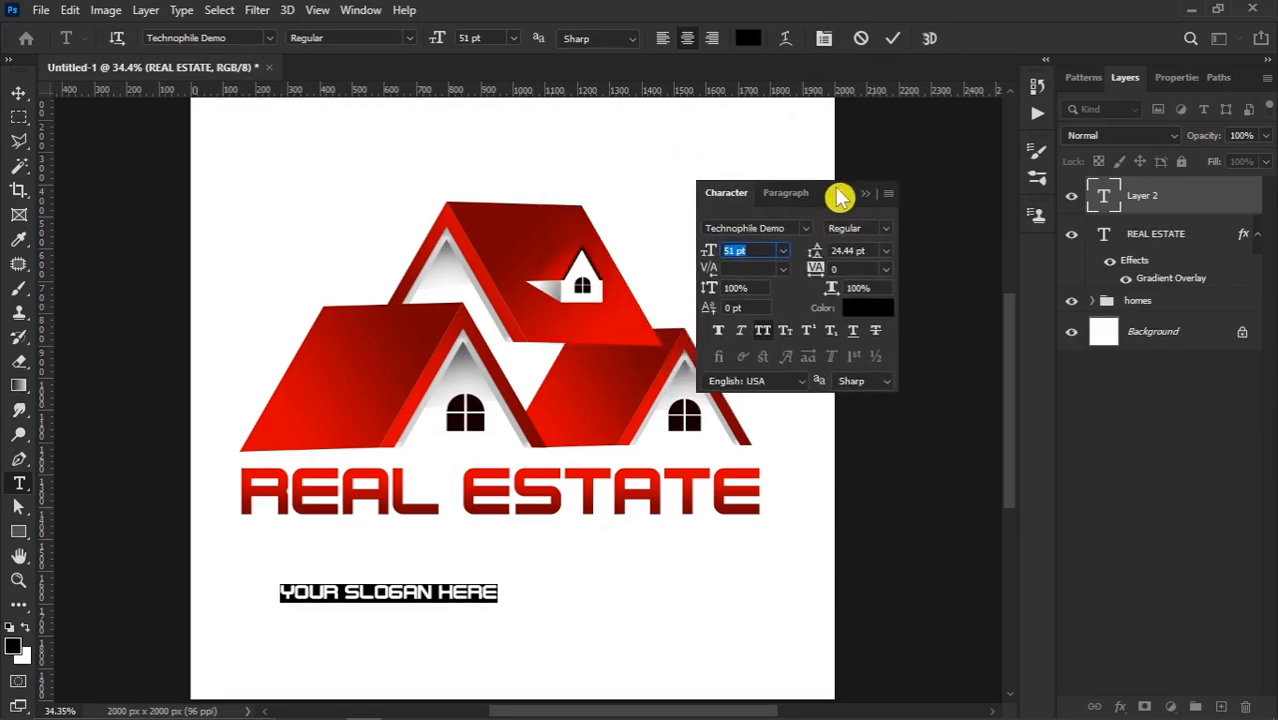
left_click(806, 227)
type("pcppins")
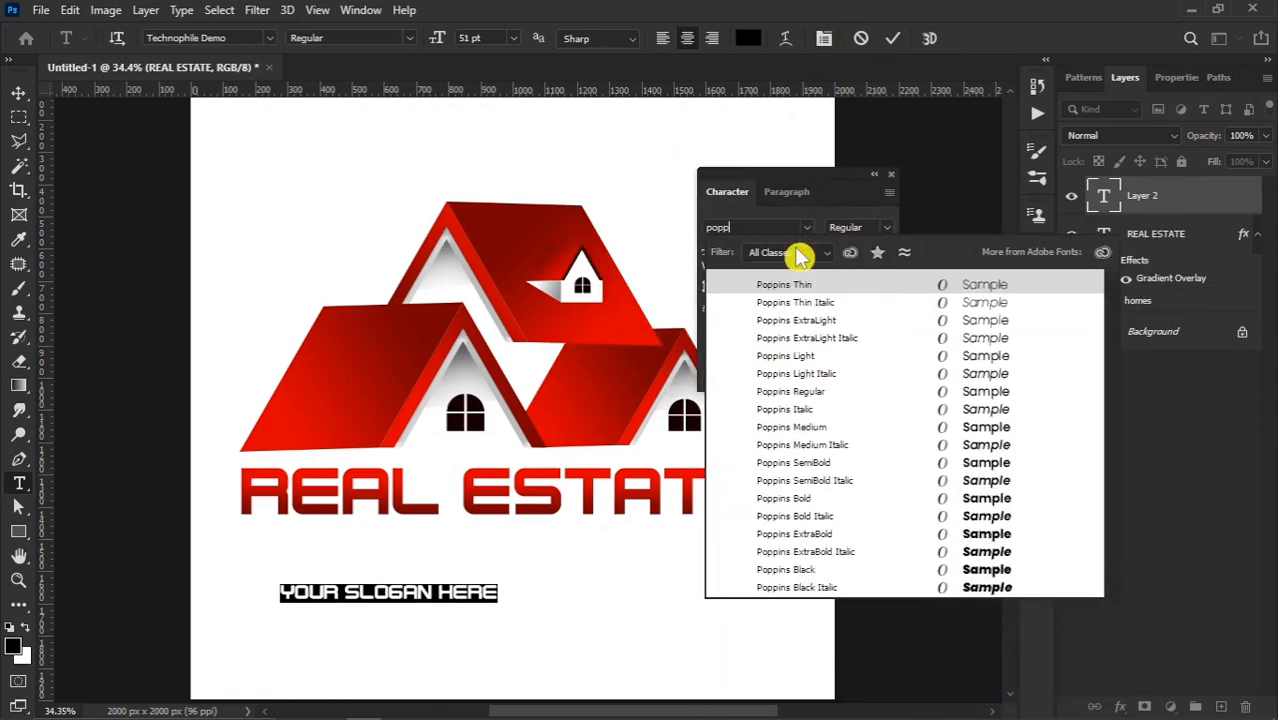
left_click(815, 462)
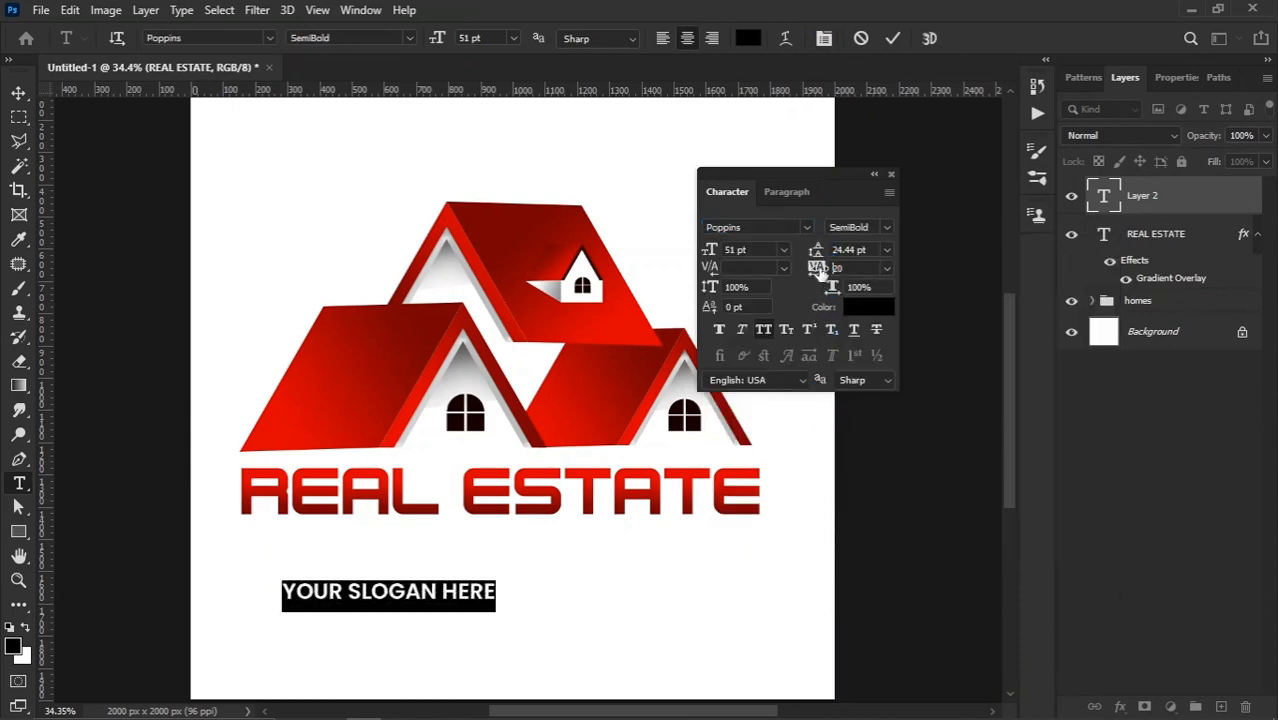
left_click_drag(818, 273, 841, 271)
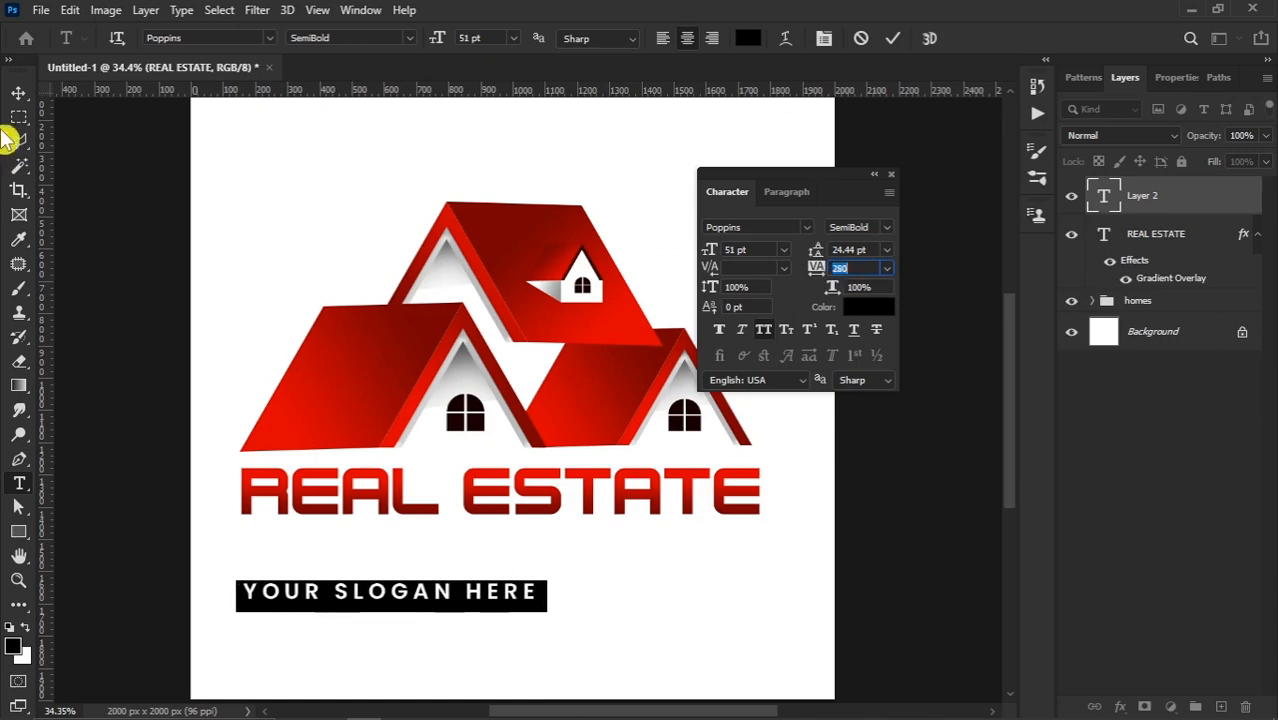
left_click(18, 93)
left_click(891, 175)
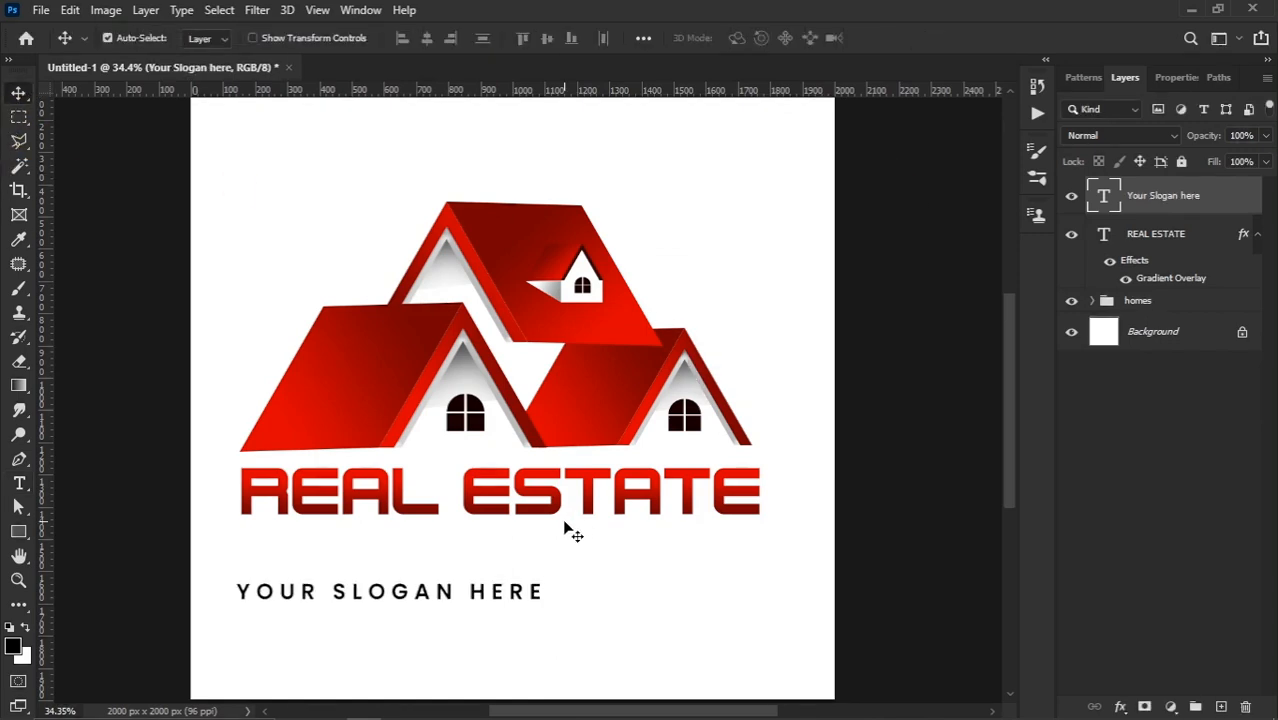
Step: Scale the slogan text down to about 67% and centre it just beneath REAL ESTATE
key("ctrl+t")
left_click_drag(547, 607, 446, 601)
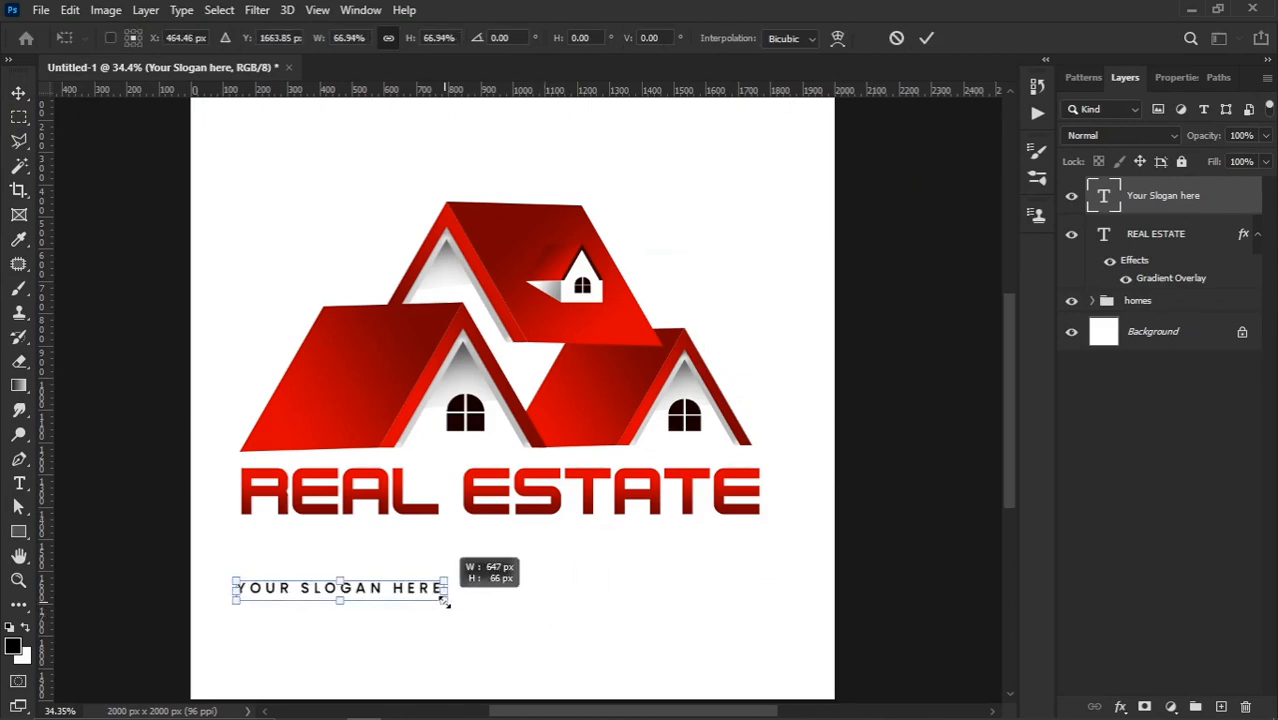
key("Return")
left_click_drag(365, 599, 529, 546)
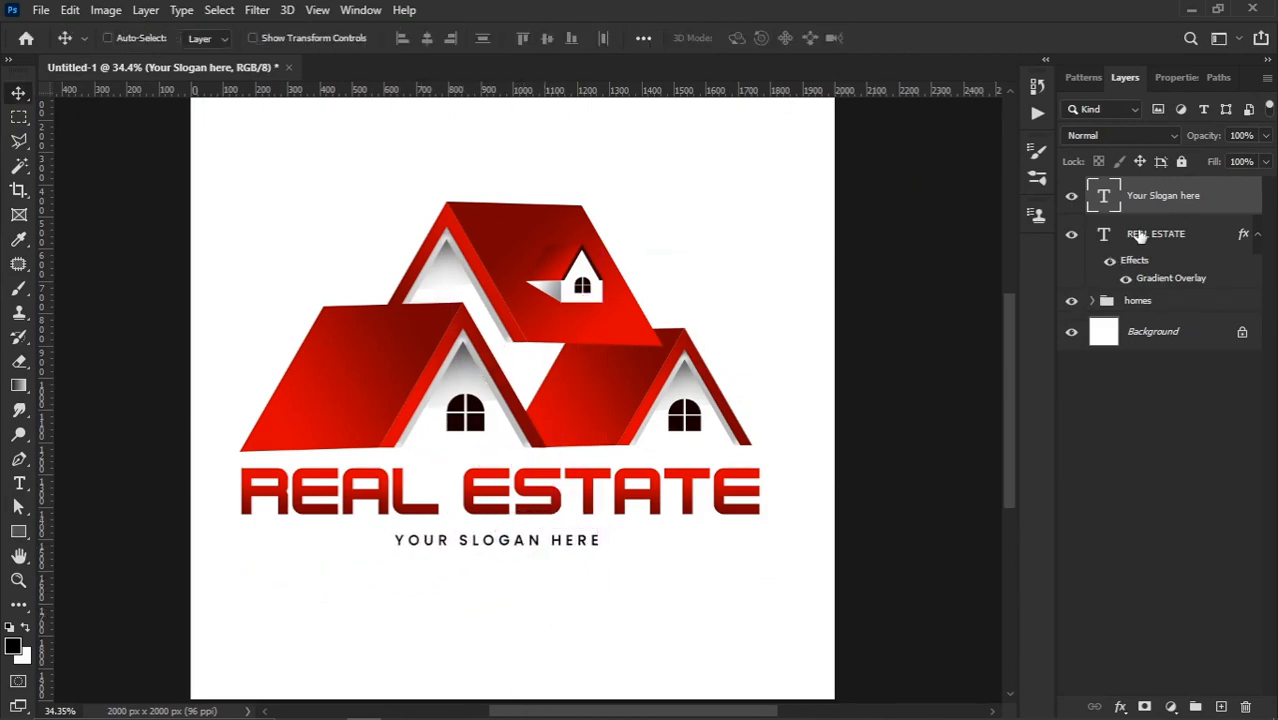
Step: Centre the slogan horizontally under the REAL ESTATE text and scale it up to about 131%
left_click(1125, 240, "shift")
left_click(428, 38)
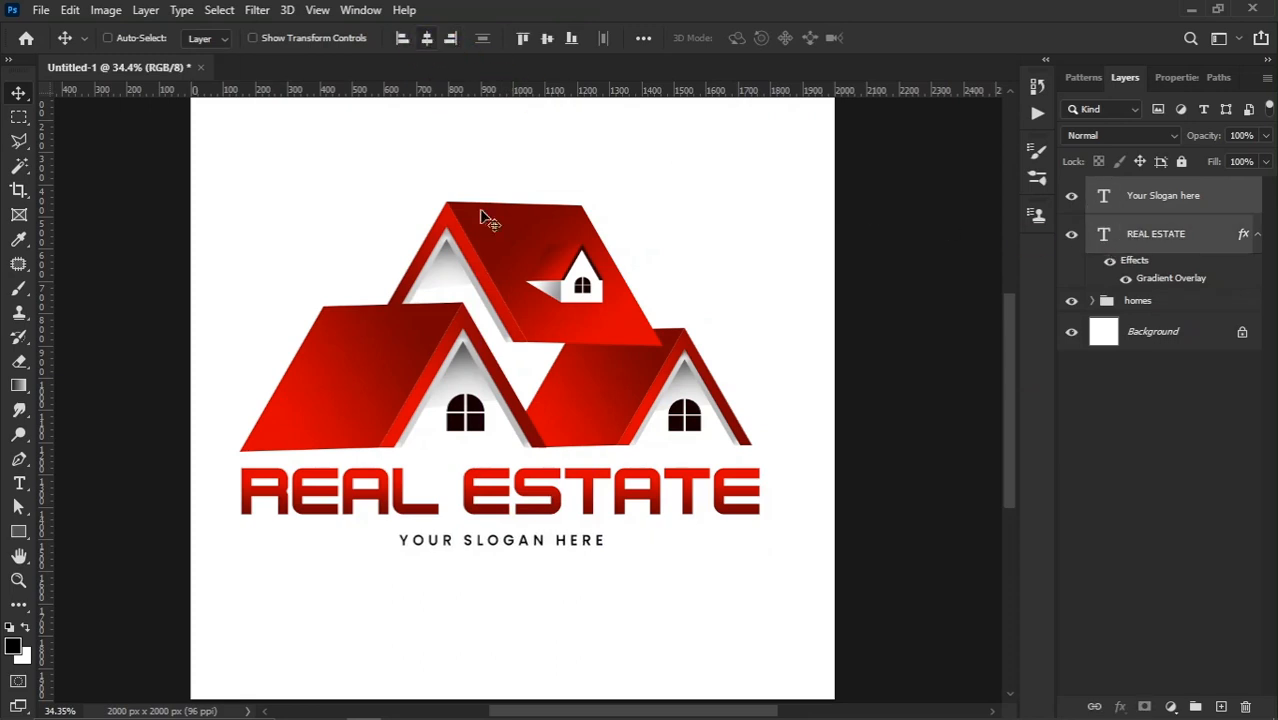
left_click_drag(565, 562, 642, 543)
key("ctrl+t")
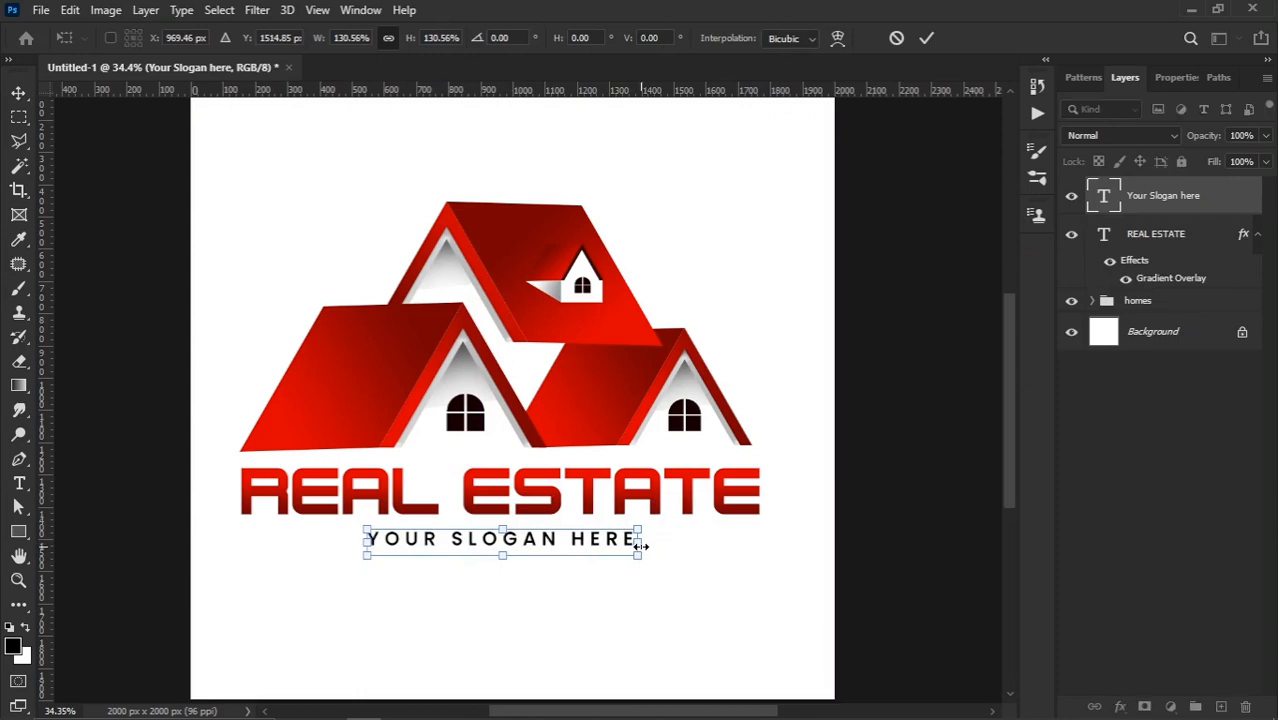
key("Return")
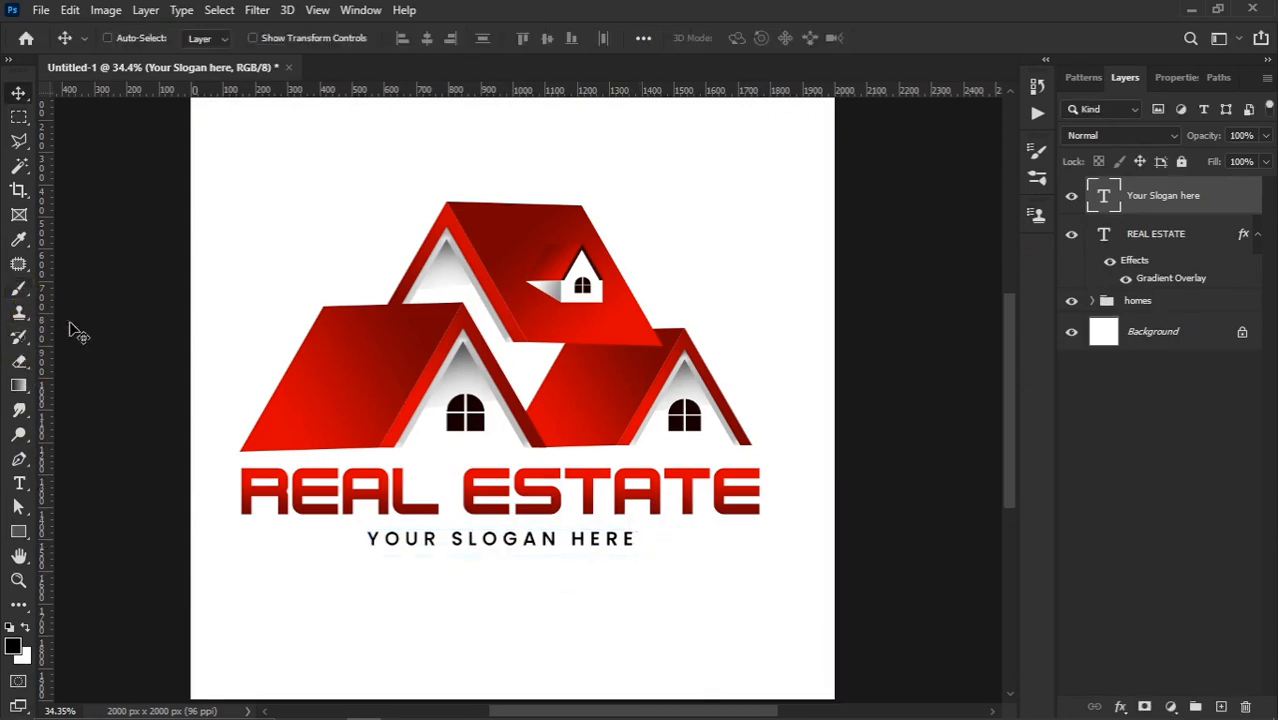
Step: Change the slogan text's Poppins weight to Bold
key("t")
left_click(823, 39)
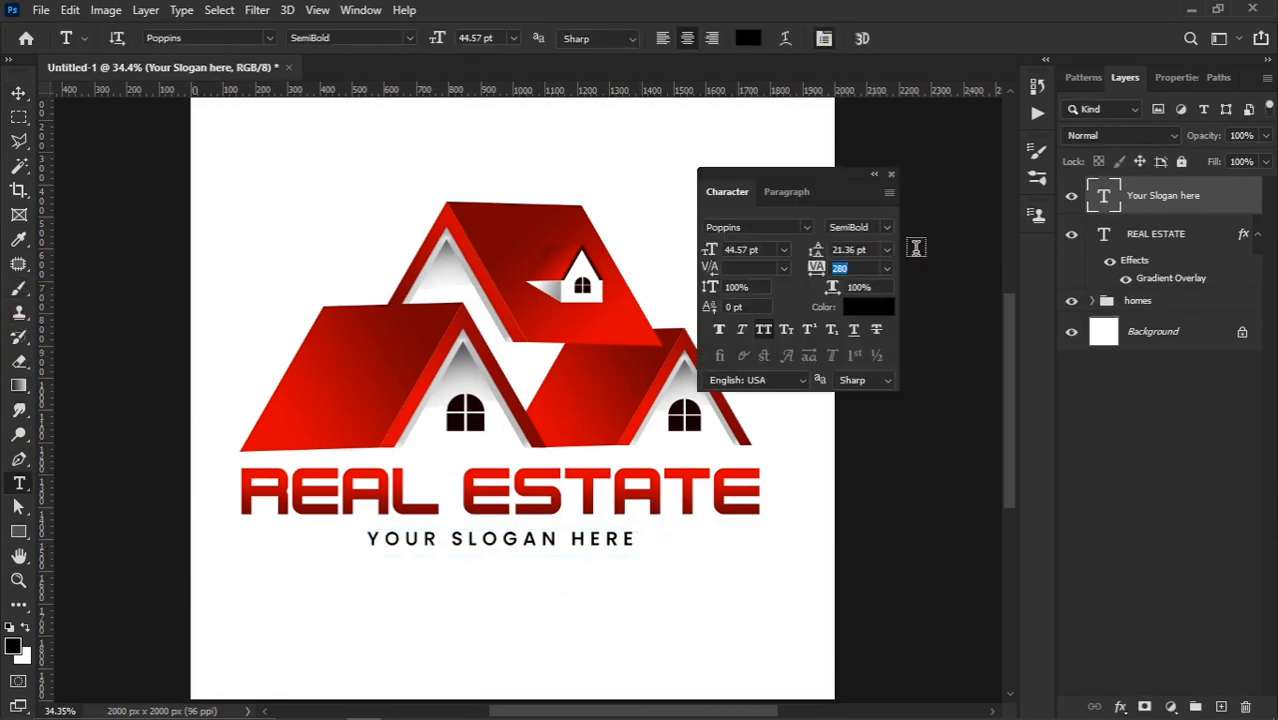
left_click(884, 229)
left_click(857, 426)
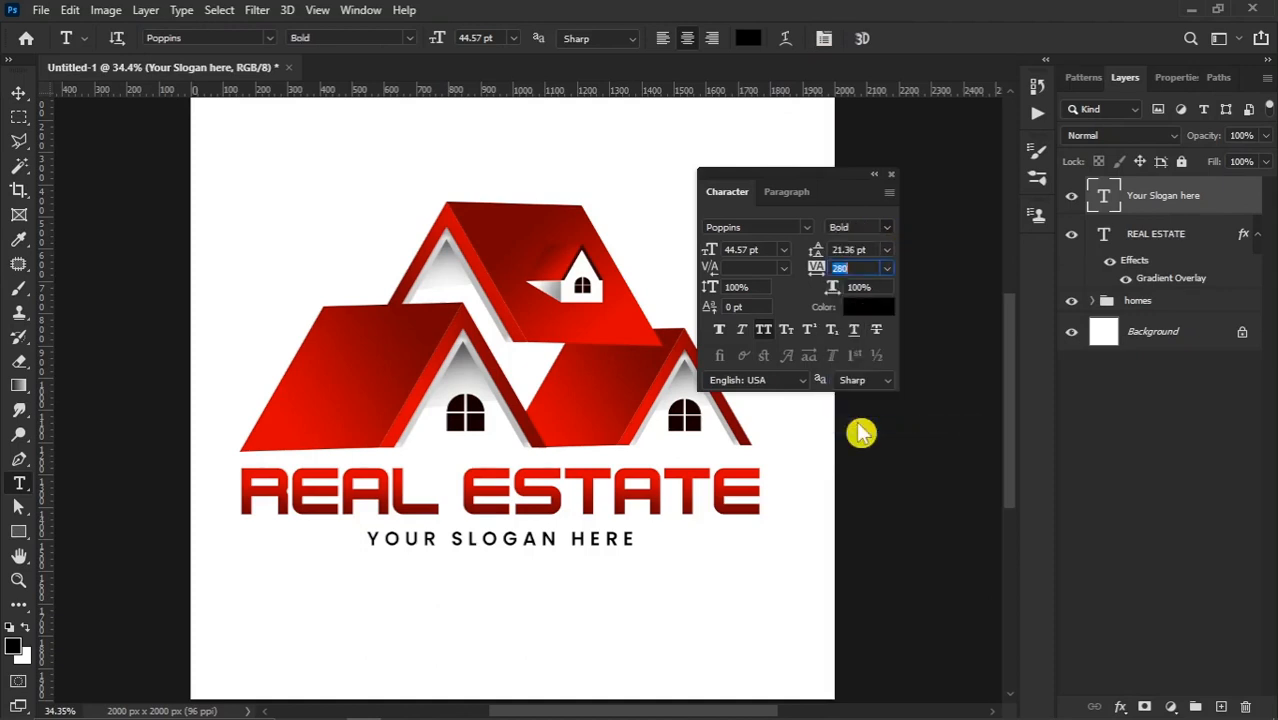
left_click(891, 175)
left_click(18, 96)
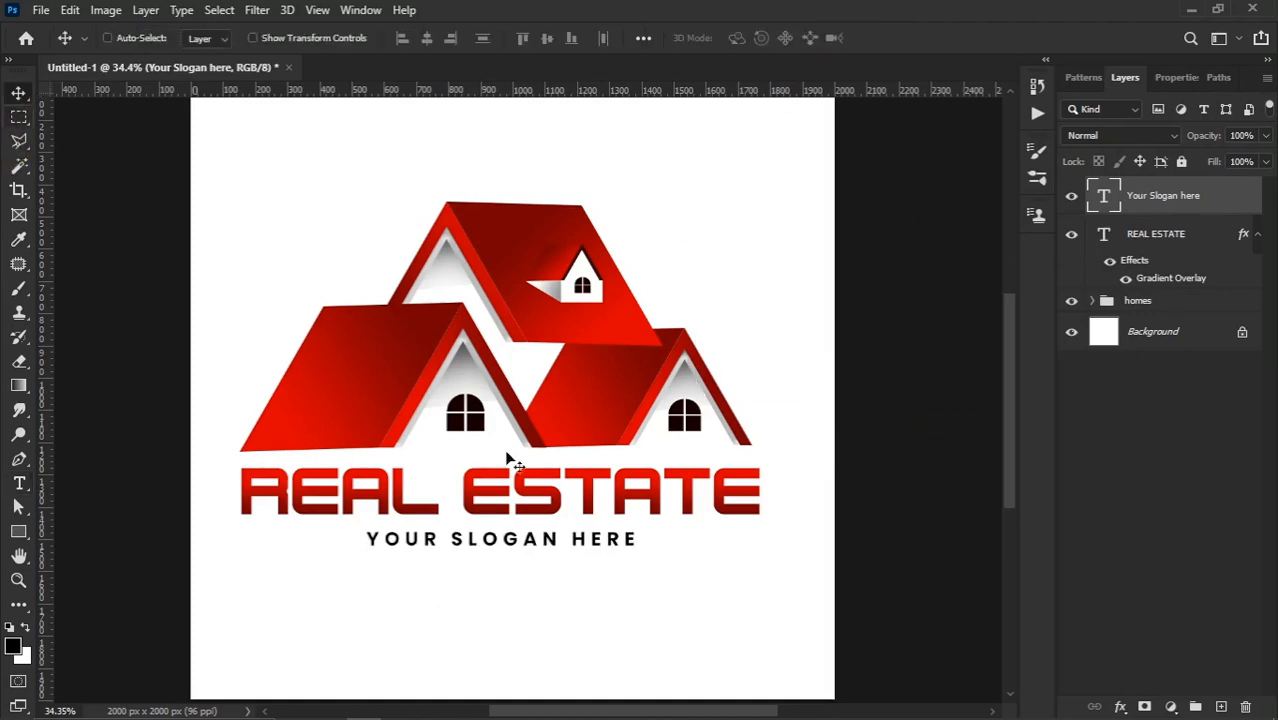
Step: Draw an unfilled horizontal line about 373 px long from the slogan's right end to the REAL ESTATE edge, with a black 10 px stroke
scroll(630, 559, "up", 3)
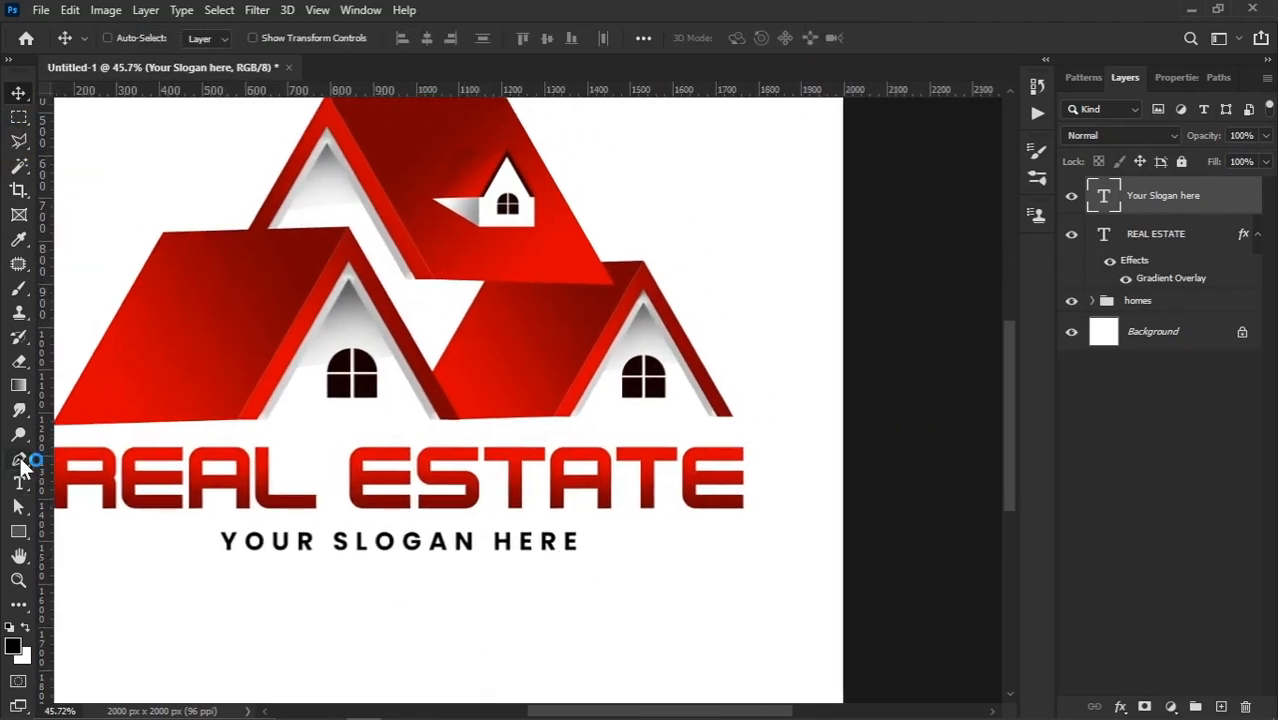
left_click(19, 459)
left_click(208, 37)
left_click(104, 73)
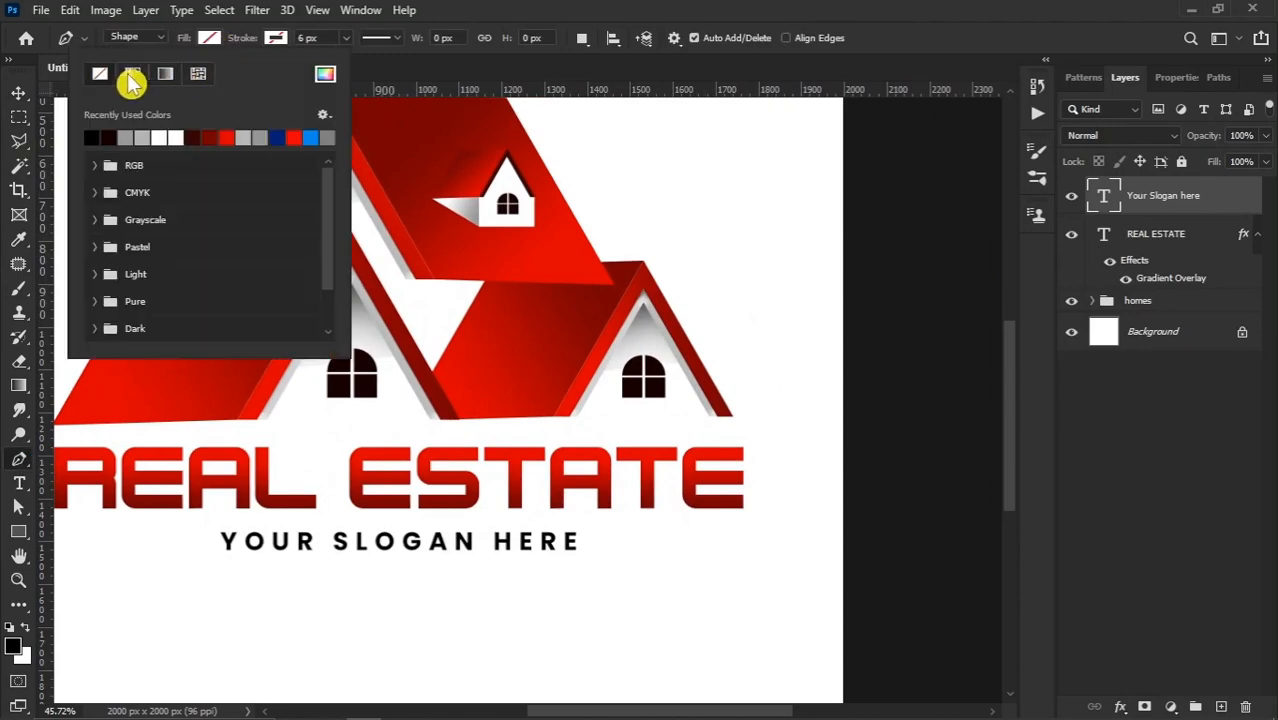
left_click(275, 37)
left_click(279, 39)
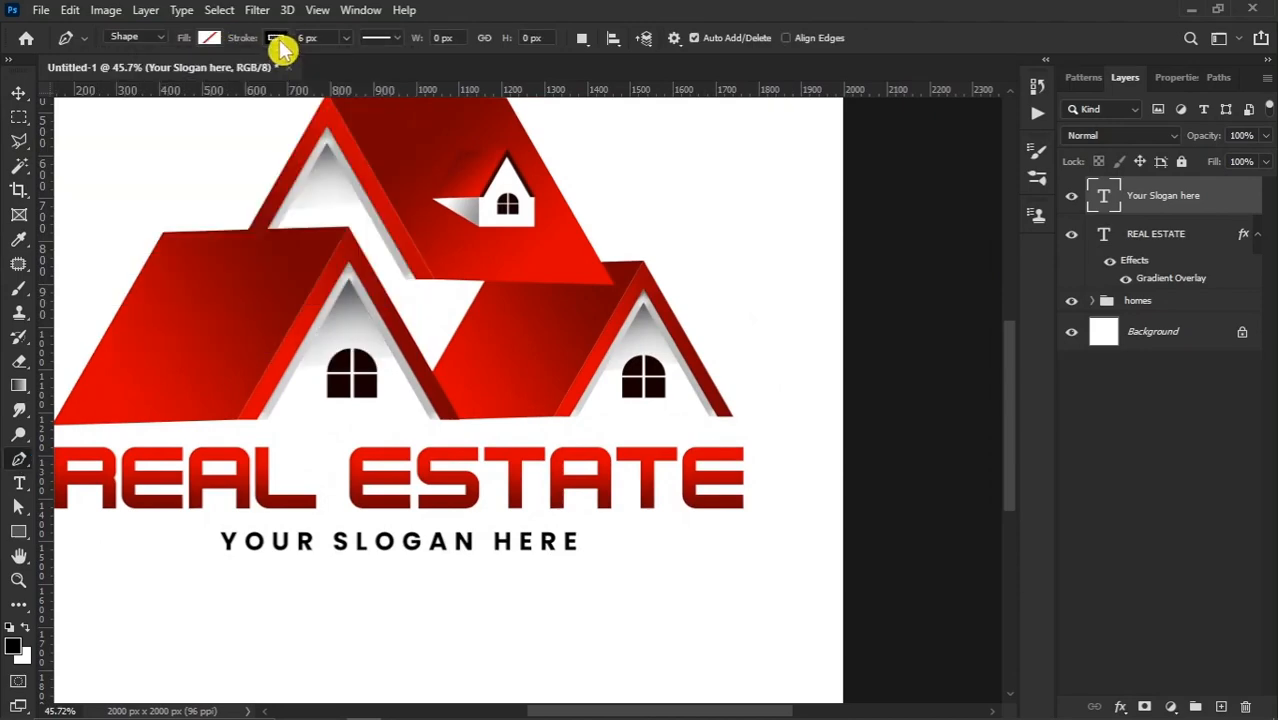
scroll(588, 566, "up", 3)
left_click(588, 538)
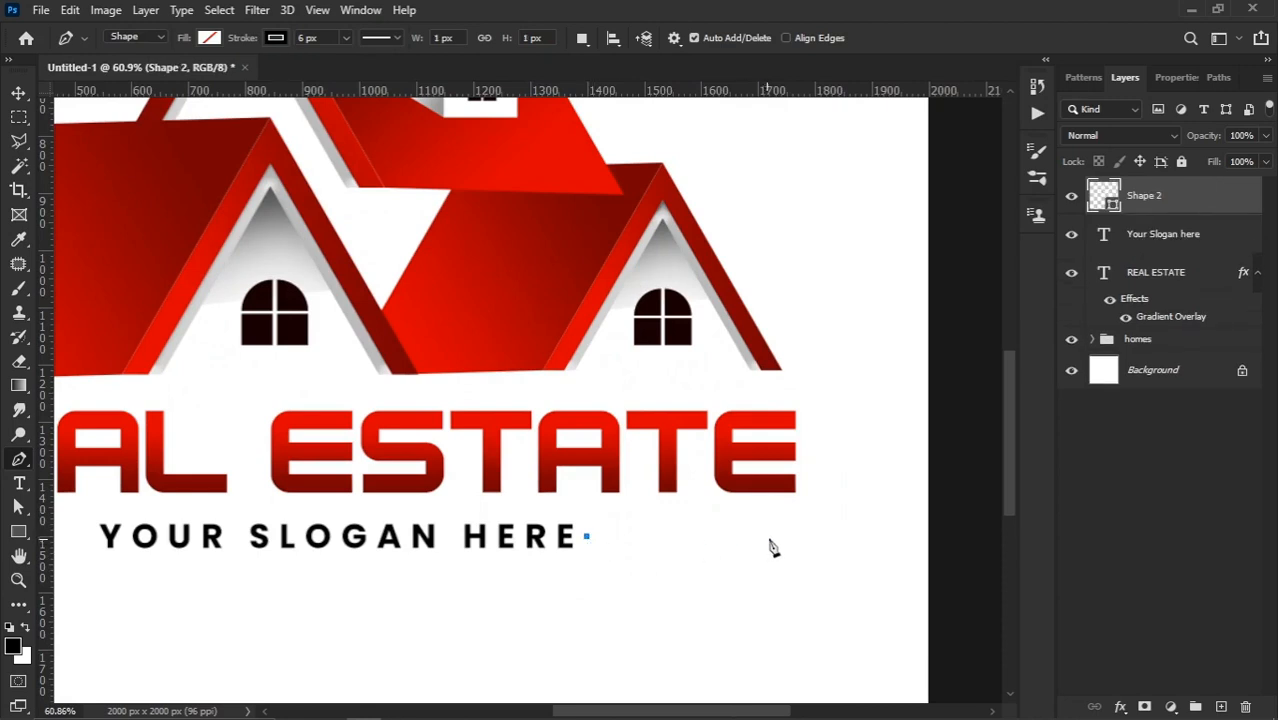
left_click(800, 537)
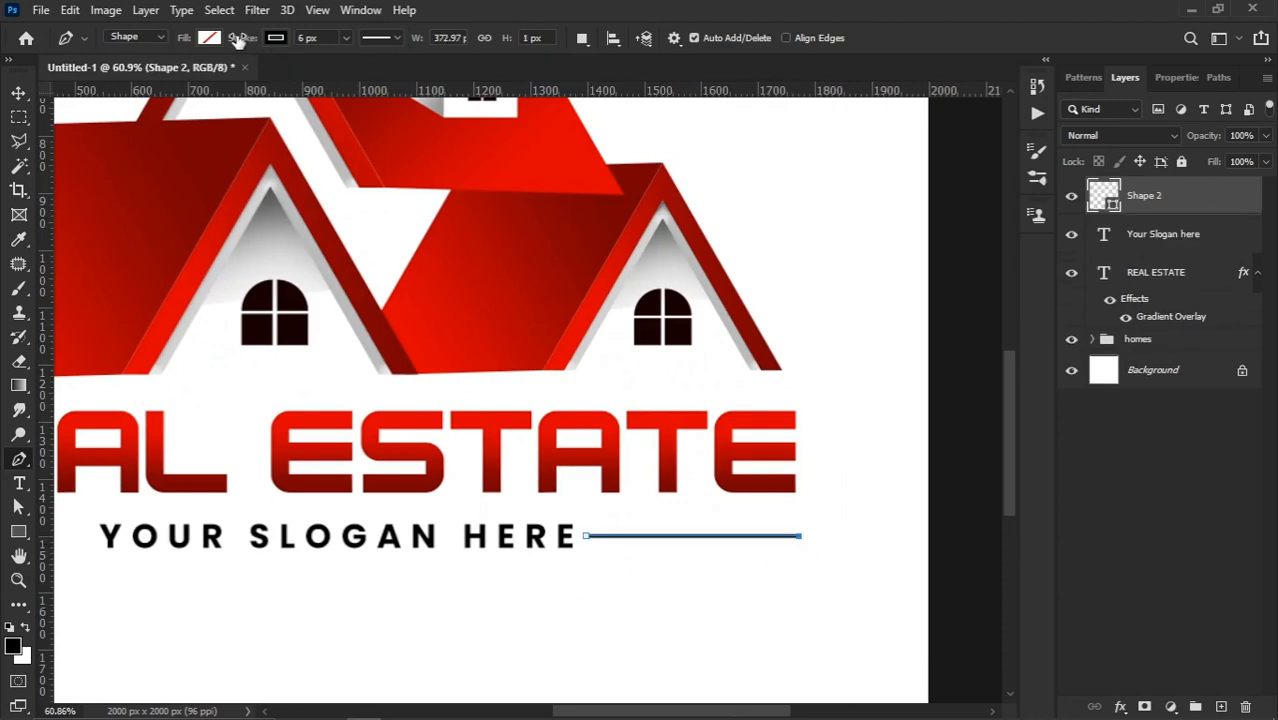
mouse_move(237, 38)
left_mouse_down()
mouse_move(251, 40)
mouse_move(240, 40)
left_mouse_up()
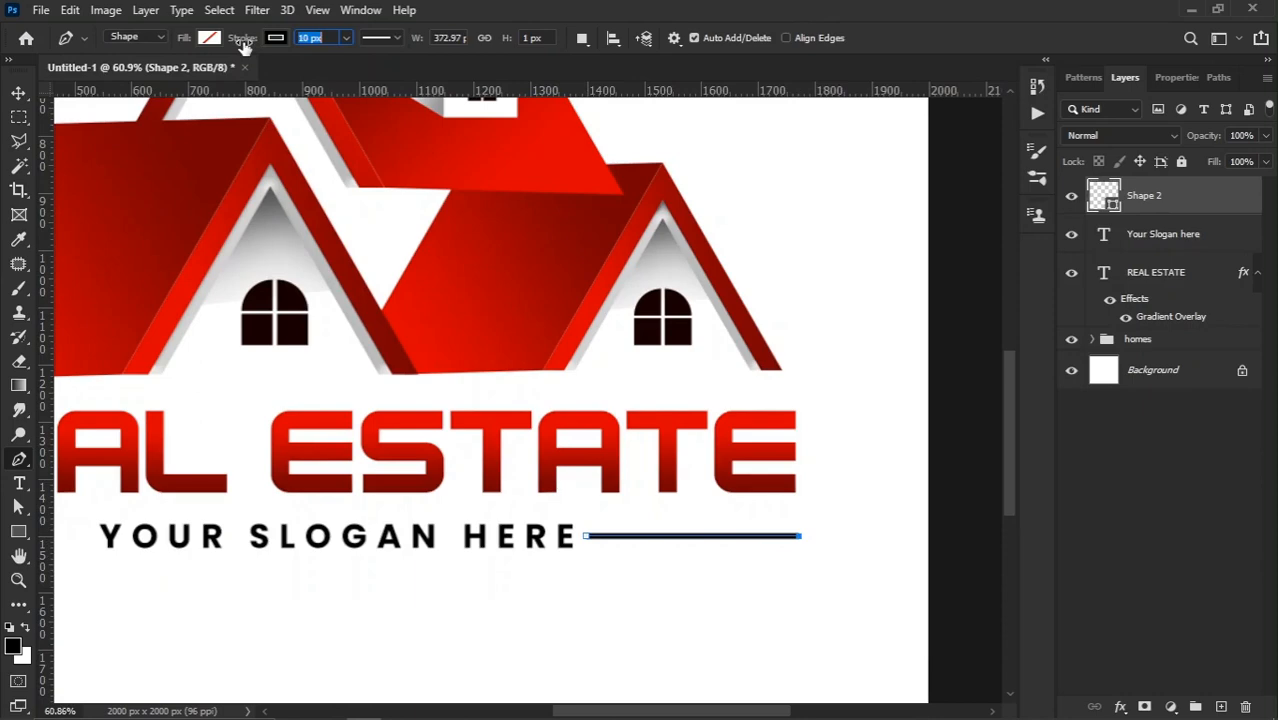
Step: Duplicate the line and place the copy on the slogan's left side, reaching the left edge of REAL ESTATE
left_click(19, 94)
left_click_drag(622, 490, 719, 443)
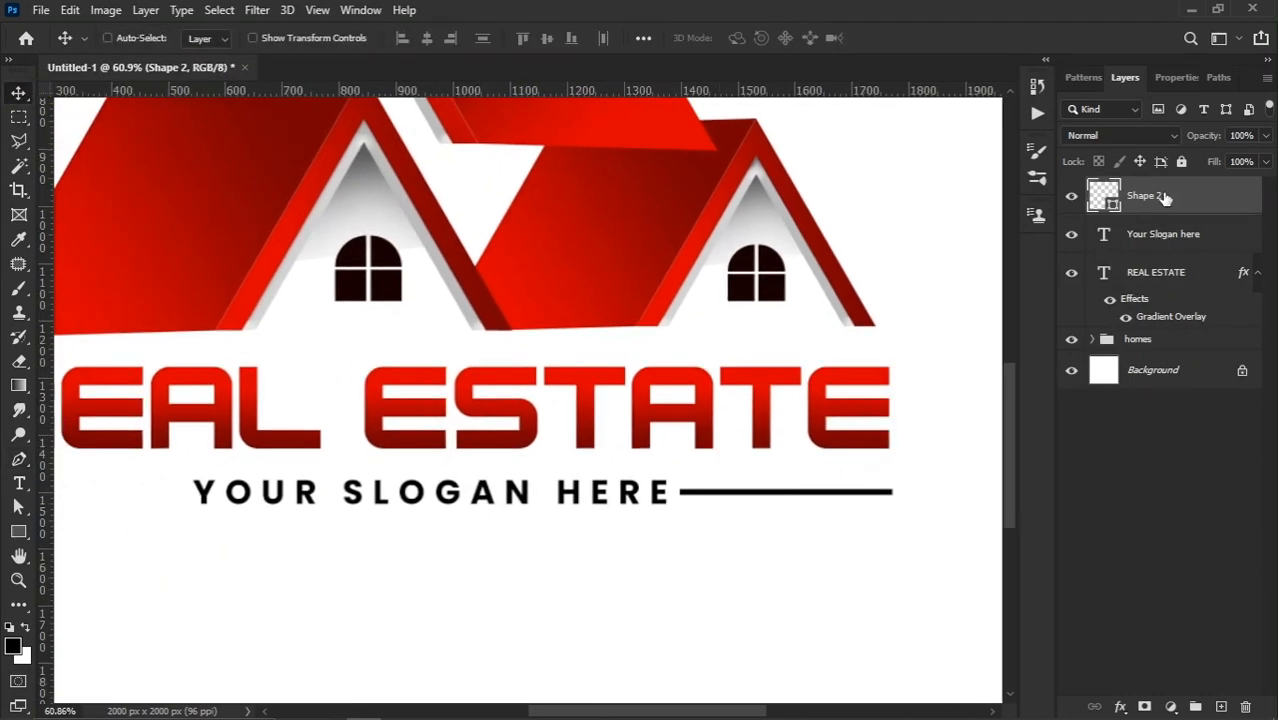
left_click_drag(1165, 198, 1221, 707)
left_click_drag(733, 534, 237, 517)
key("ctrl+0")
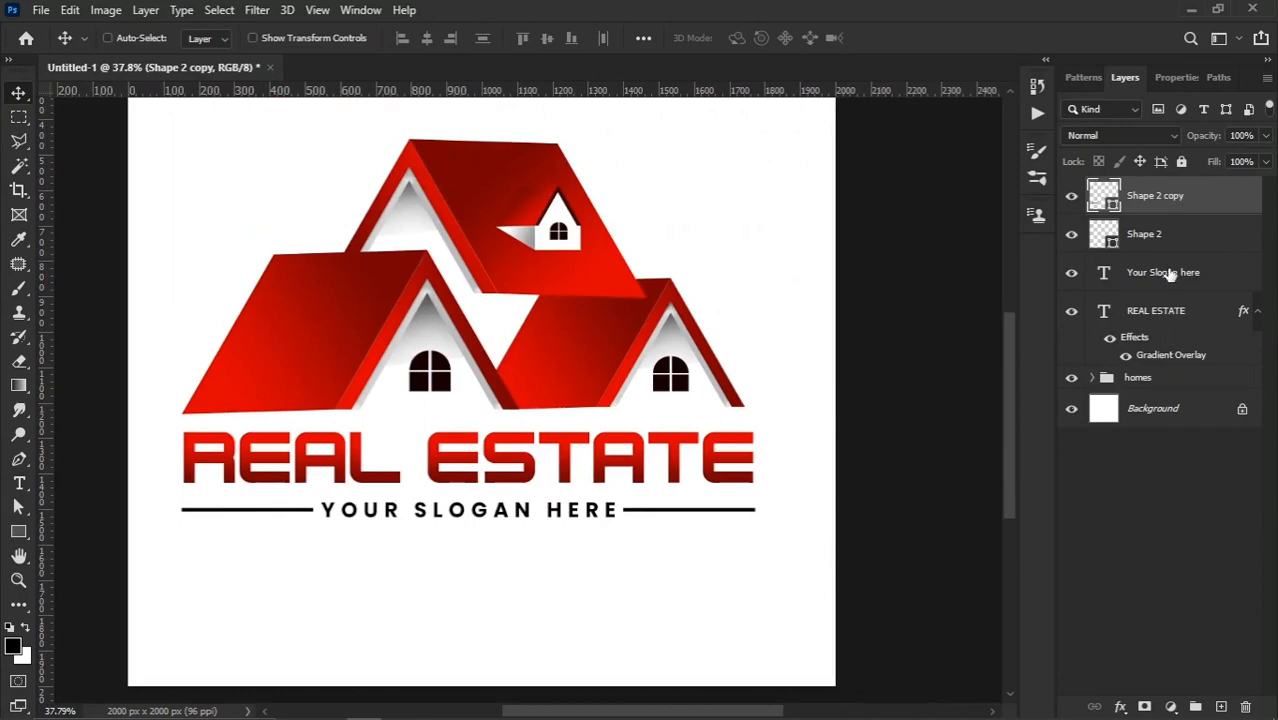
left_click(1168, 275, "shift")
right_click(1168, 275)
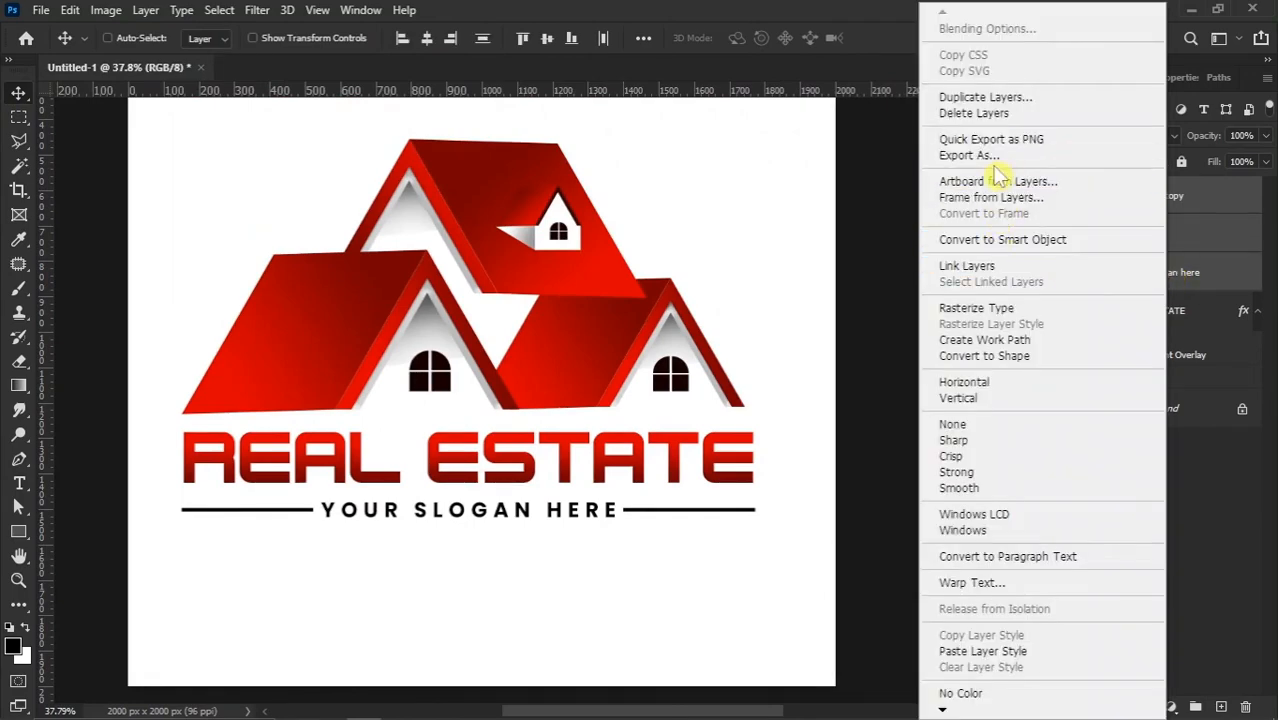
left_click(1209, 236)
left_click(1196, 203)
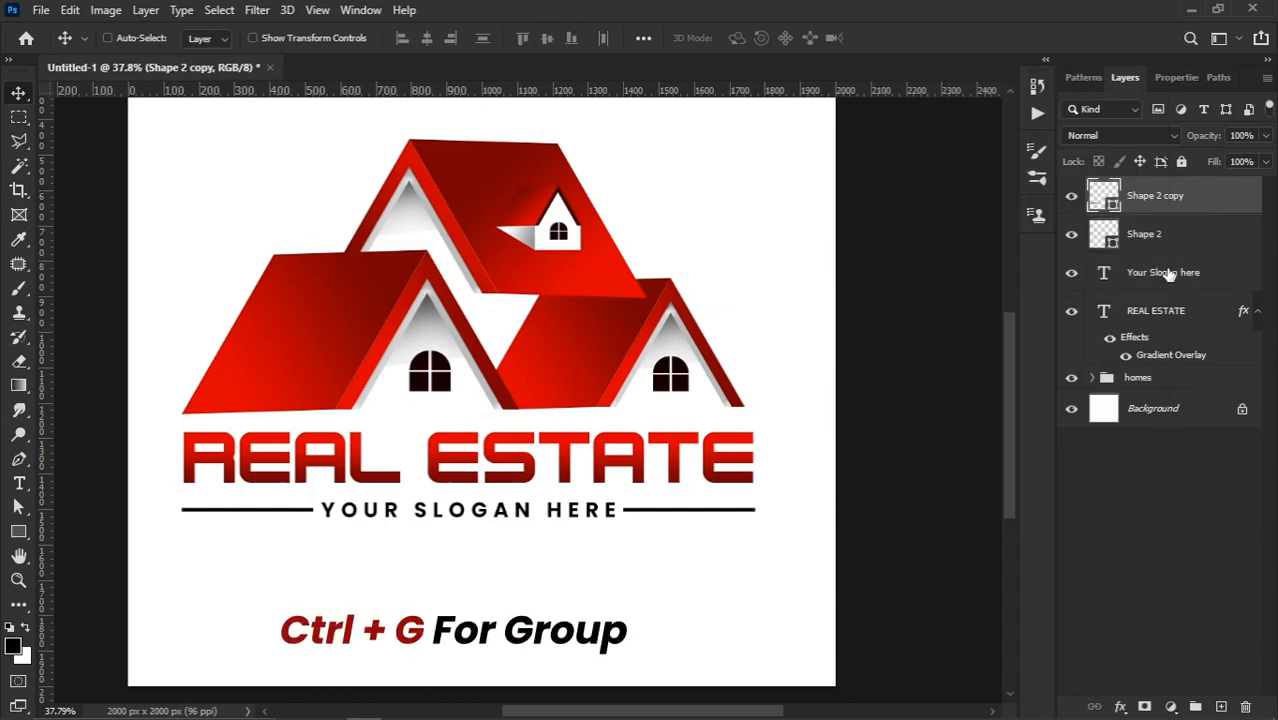
Step: Group the slogan text layer with its two line shapes
left_click(1168, 275, "shift")
key("ctrl+g")
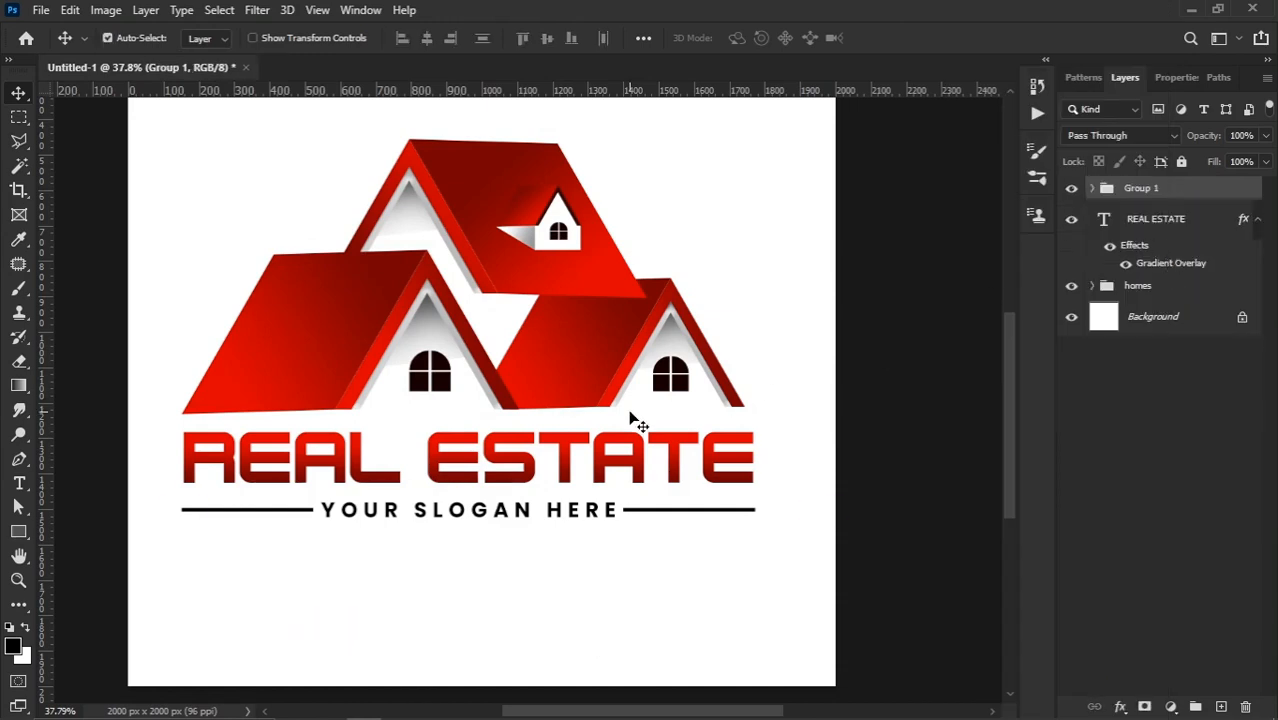
Step: Try to centre the slogan group horizontally on the canvas
key("ctrl+a")
left_click(426, 38)
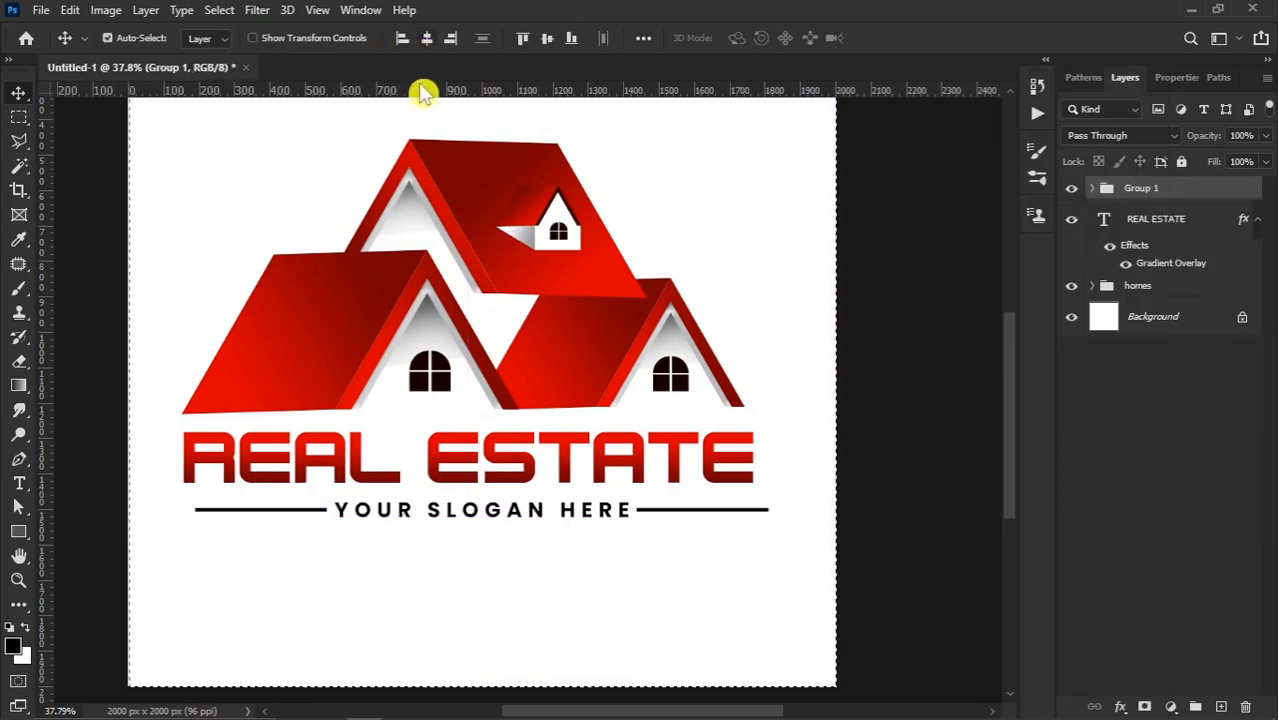
key("ctrl+d")
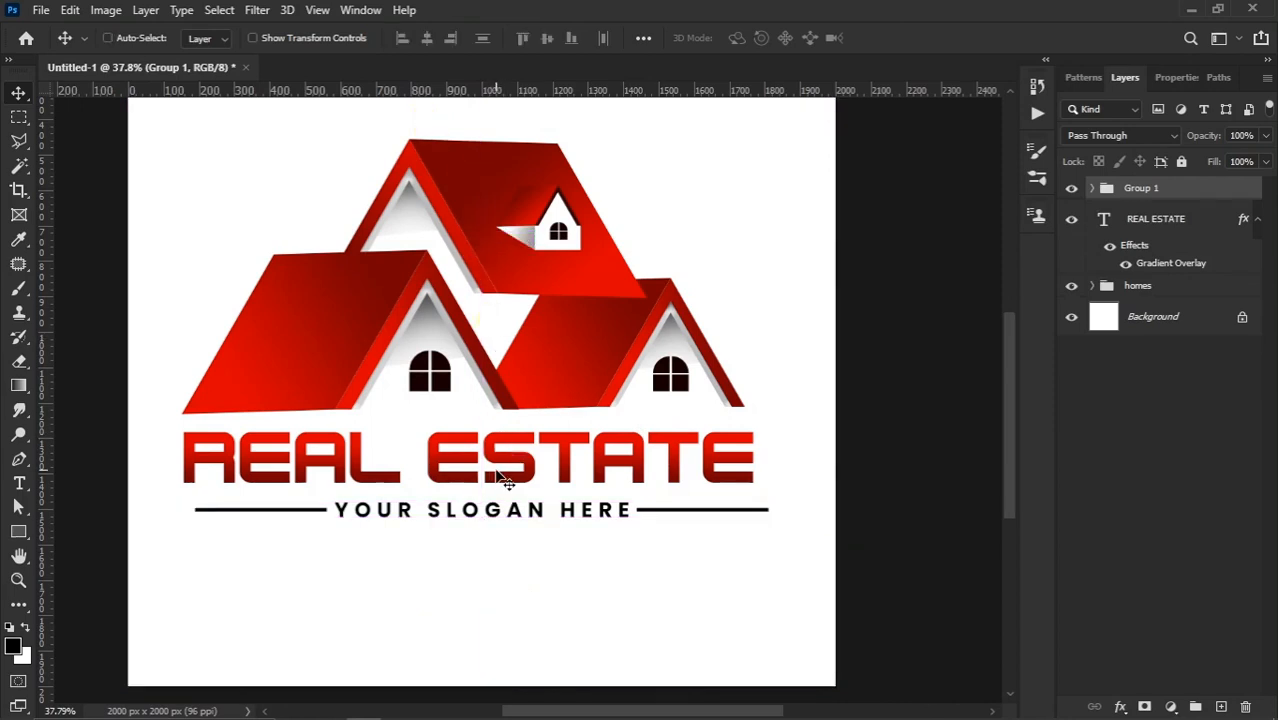
key("ctrl+z")
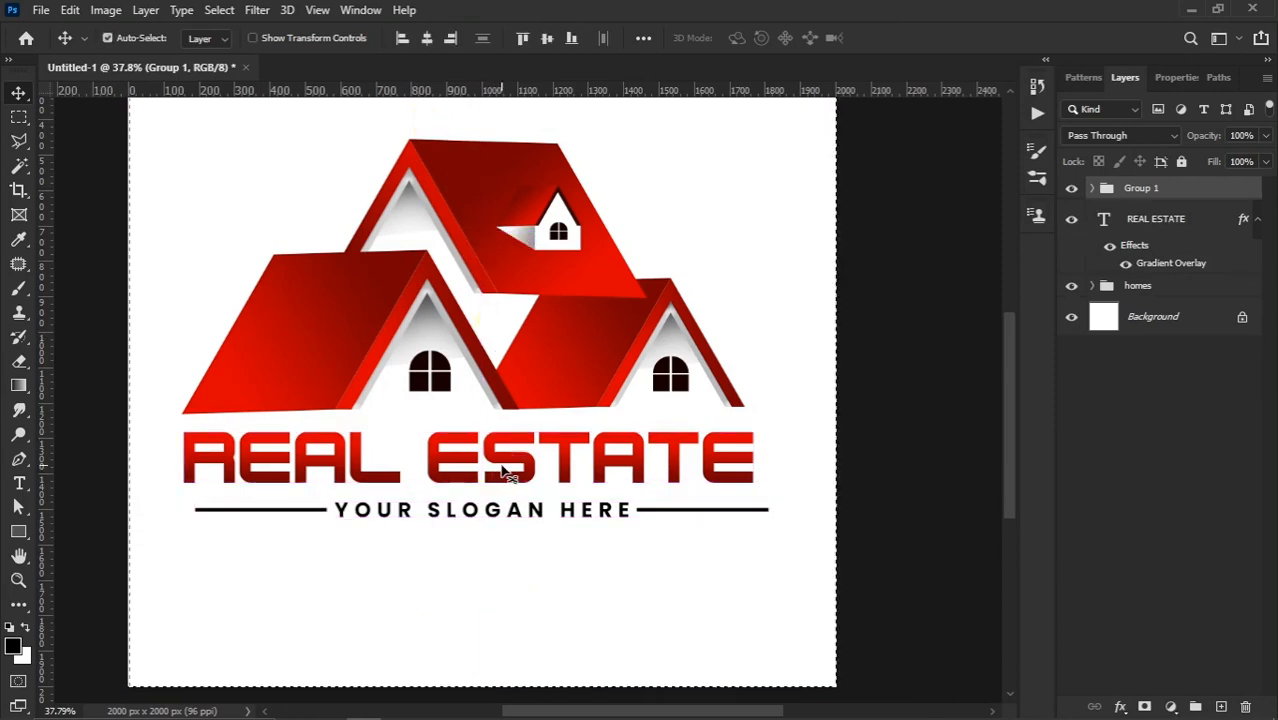
key("ctrl+z")
key("ctrl+d")
Step: Nudge the slogan group about 2 px to the right and 2 px up beneath REAL ESTATE
key("Right")
key("Right")
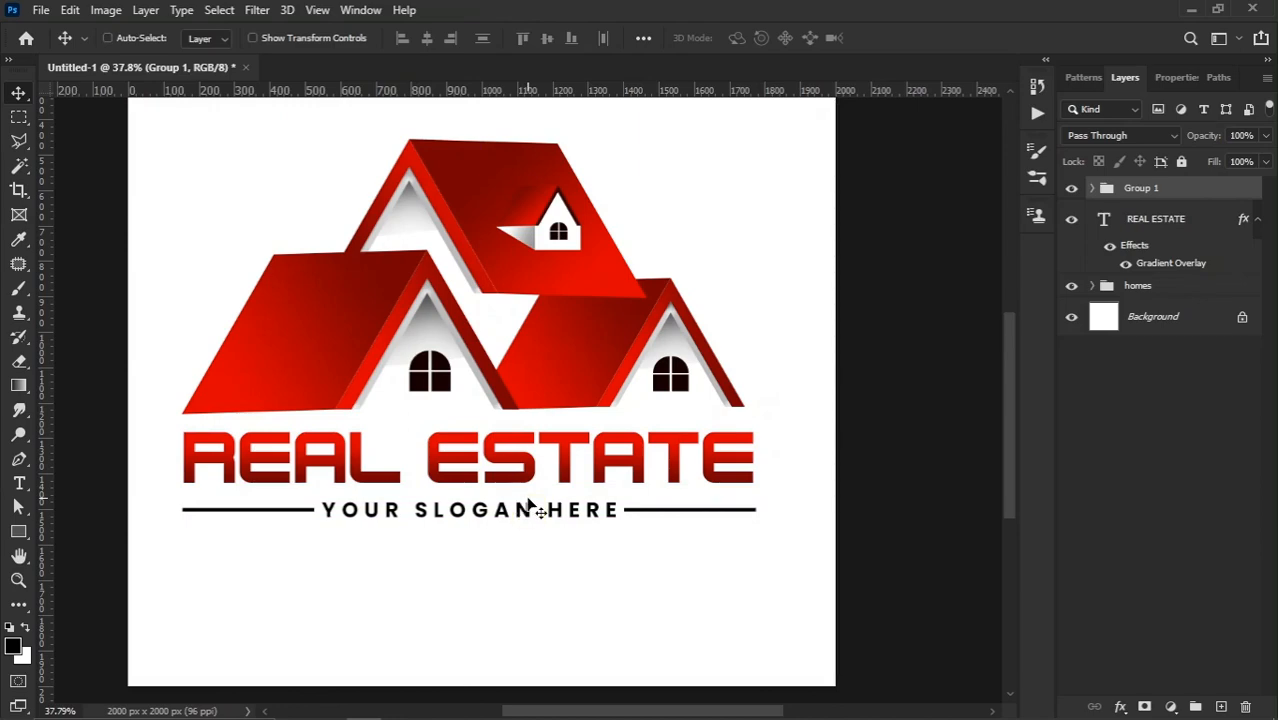
key("Up")
key("Up")
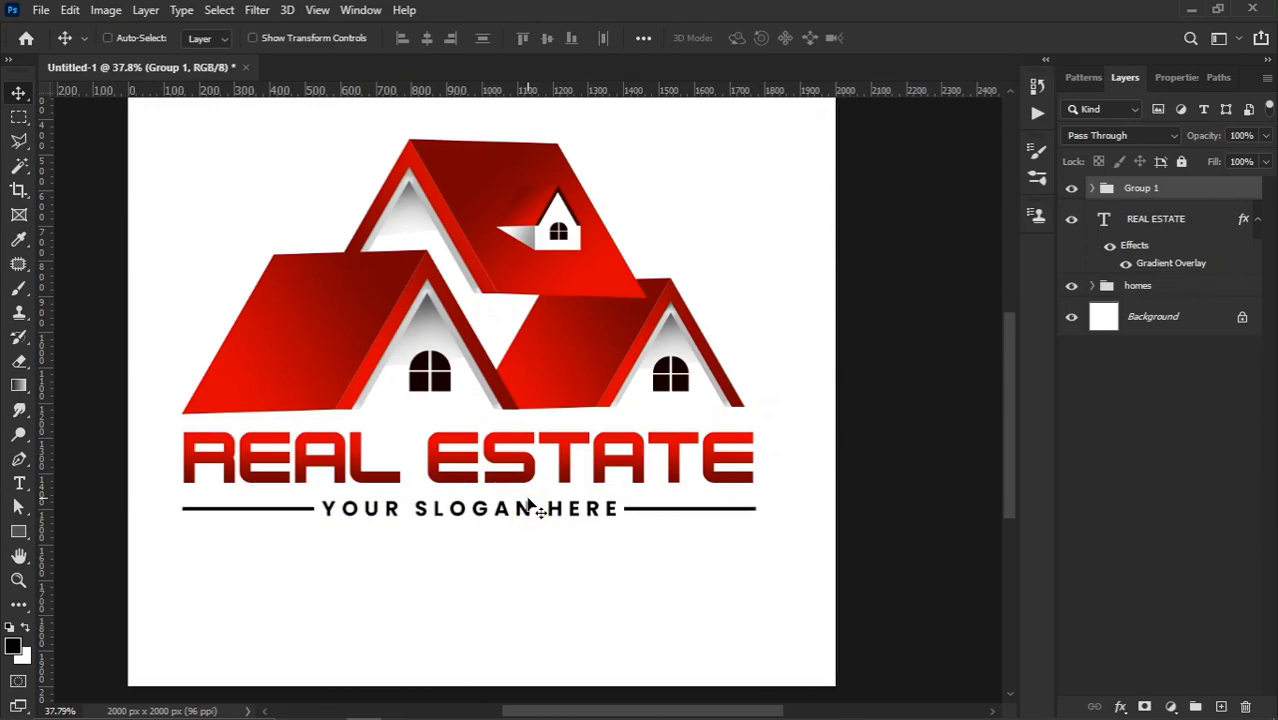
Step: Combine the slogan group, the REAL ESTATE text and the homes group into a new group named "logo"
left_click(1164, 290, "shift")
right_click(1164, 290)
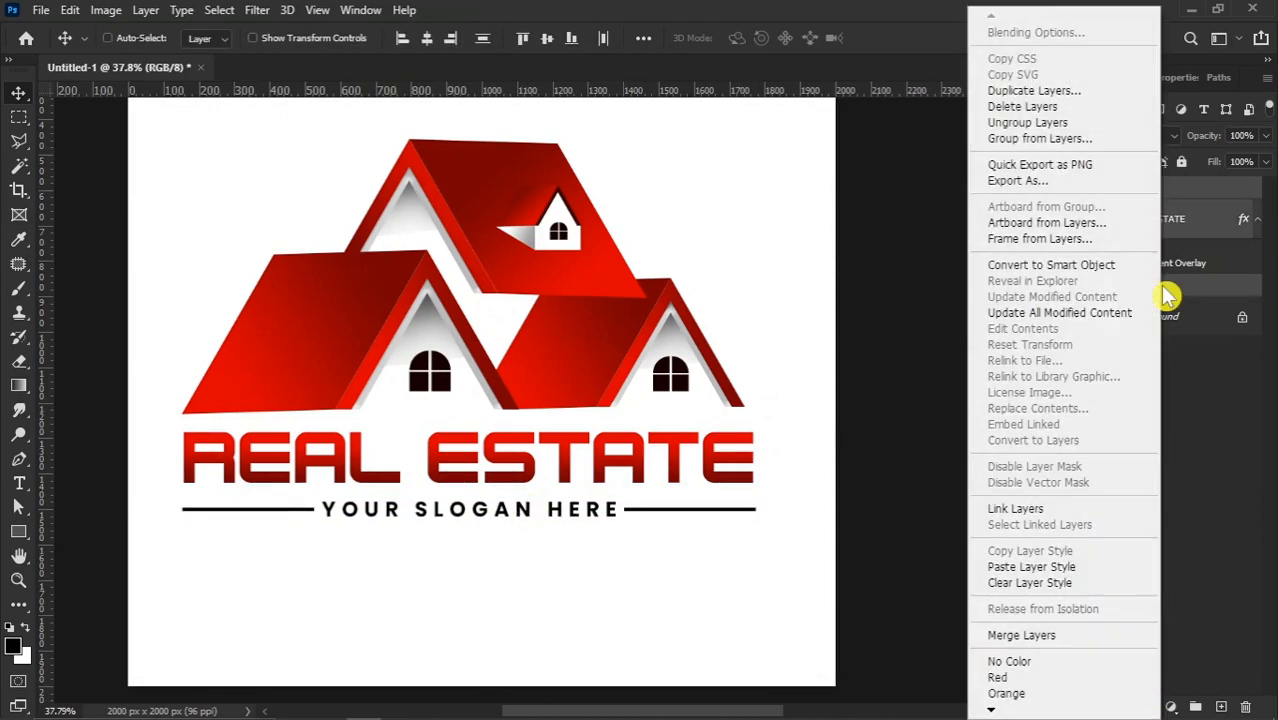
left_click(1045, 138)
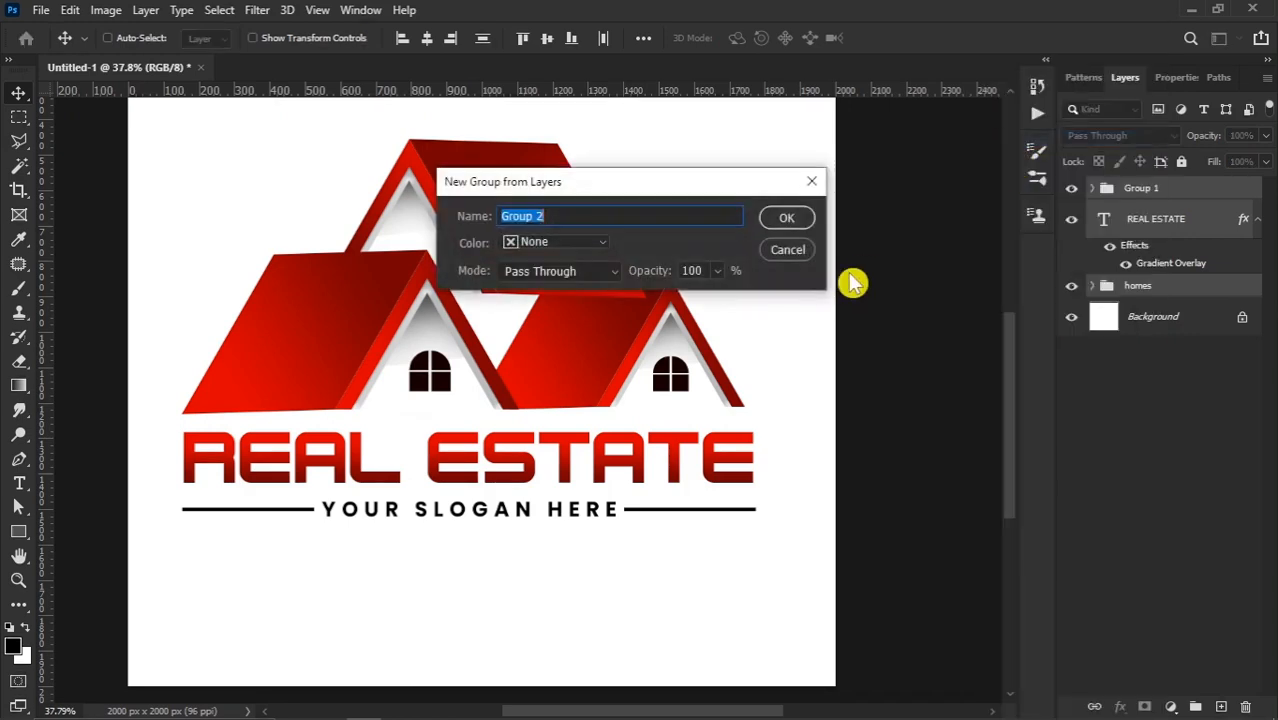
key("Return")
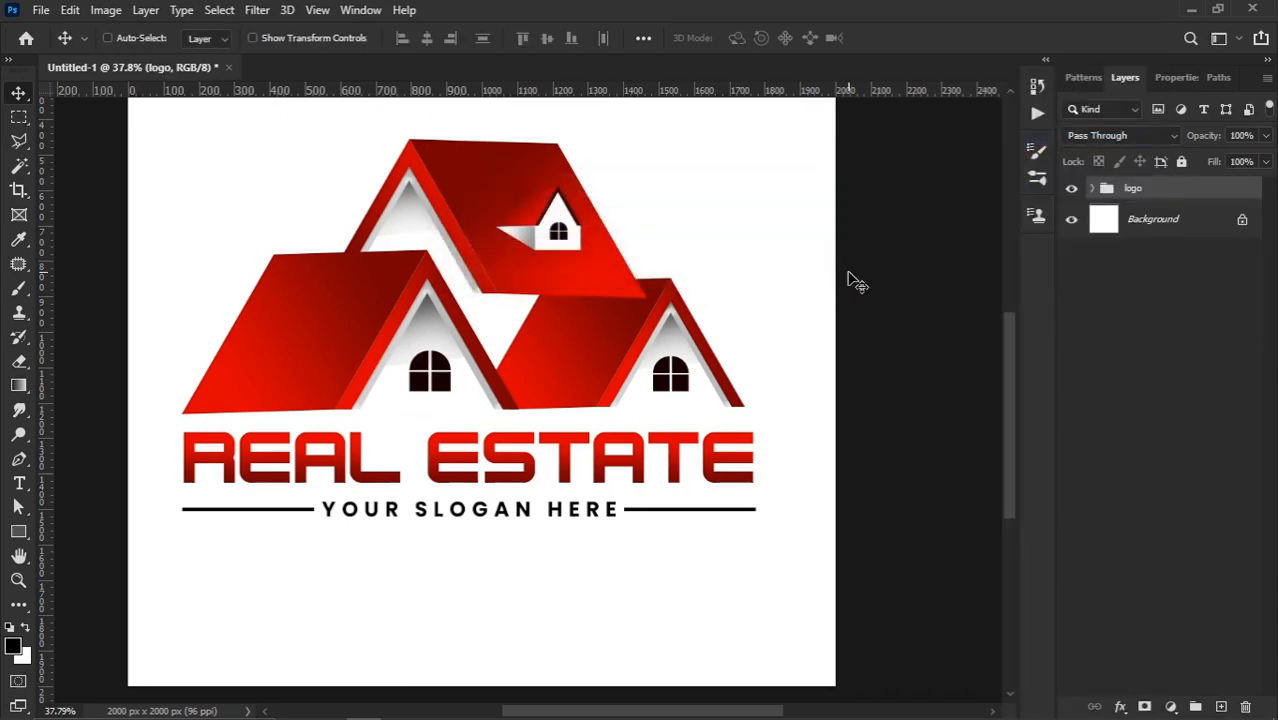
scroll(395, 405, "down", 2)
scroll(516, 372, "up", 1)
left_click_drag(571, 416, 588, 421)
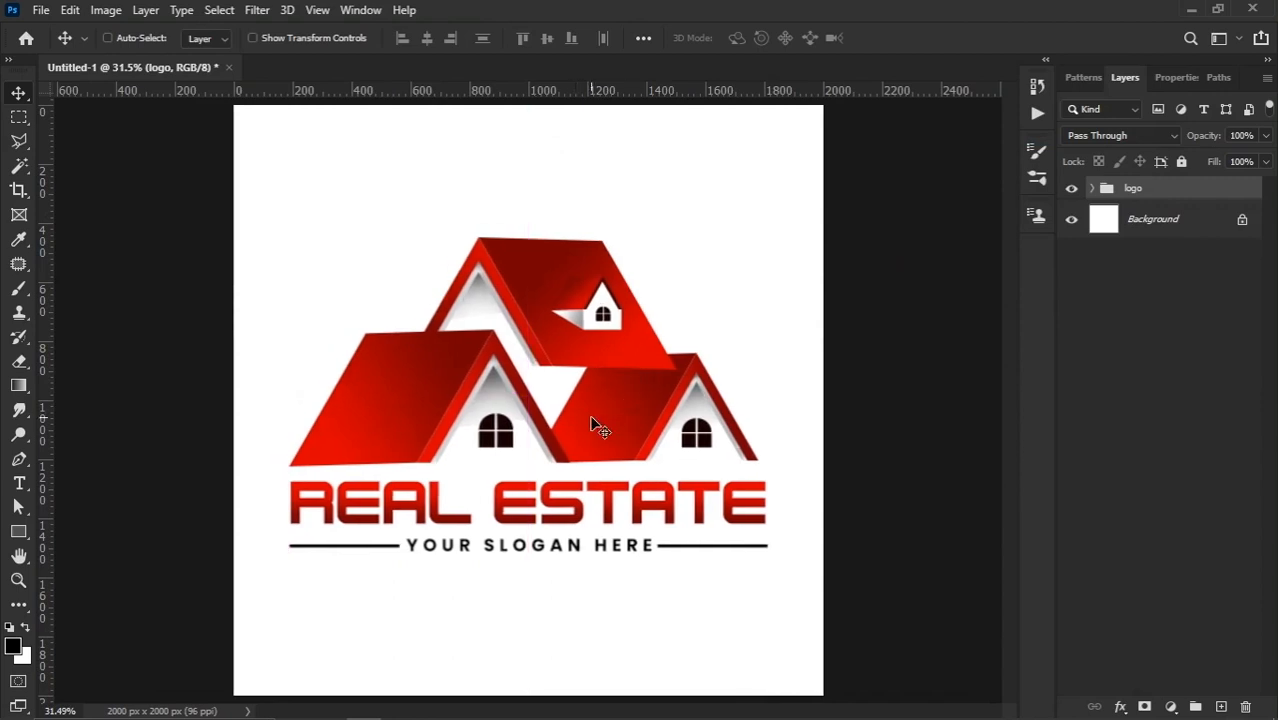
scroll(591, 419, "up", 4)
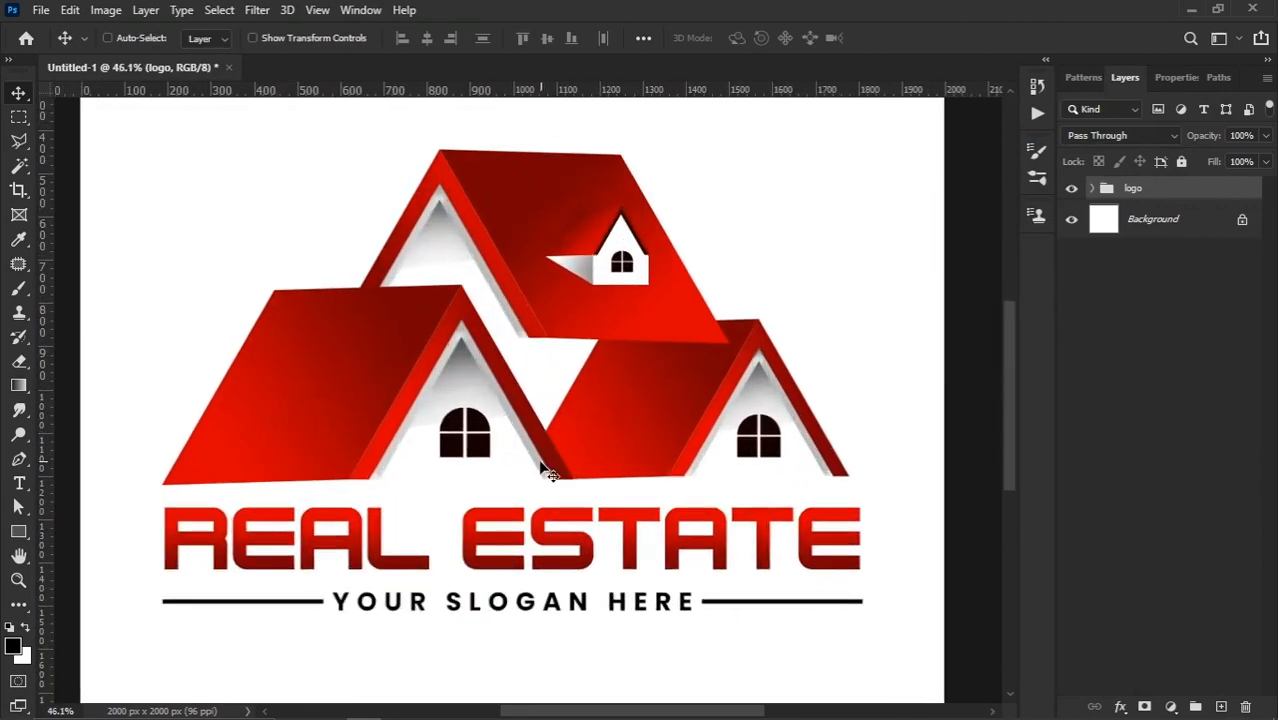
scroll(563, 388, "down", 1)
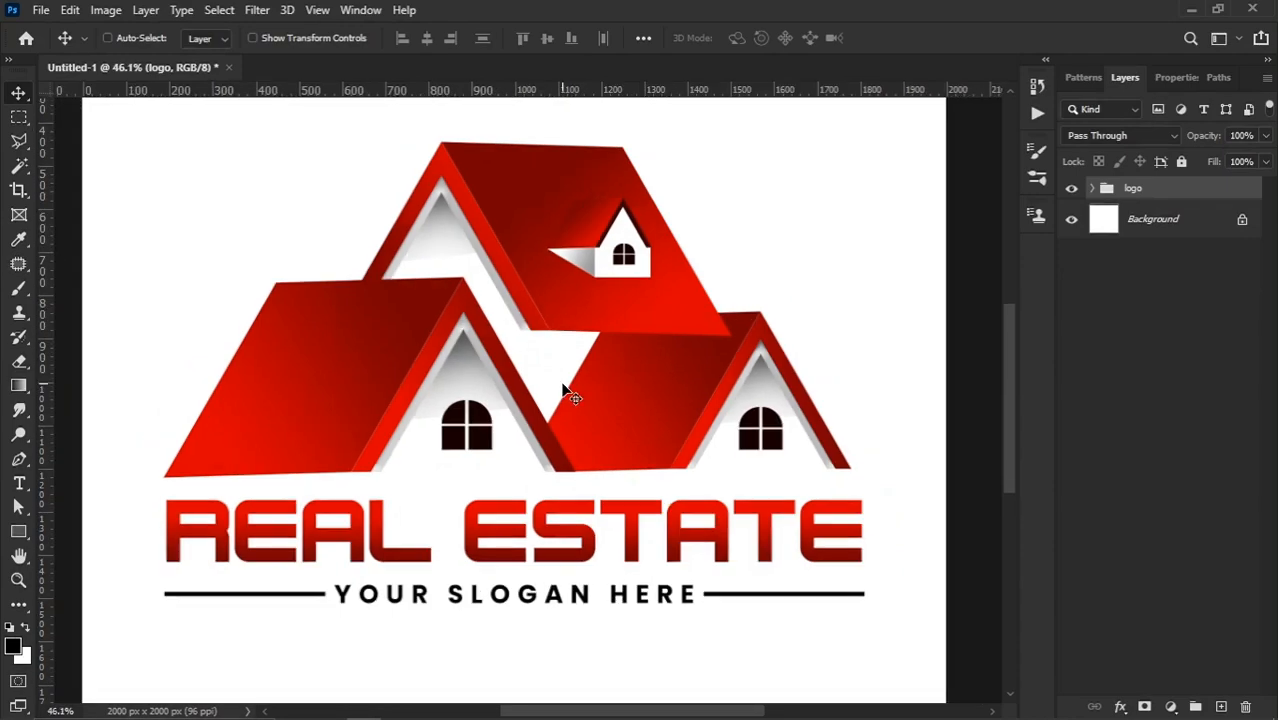
scroll(578, 398, "down", 2)
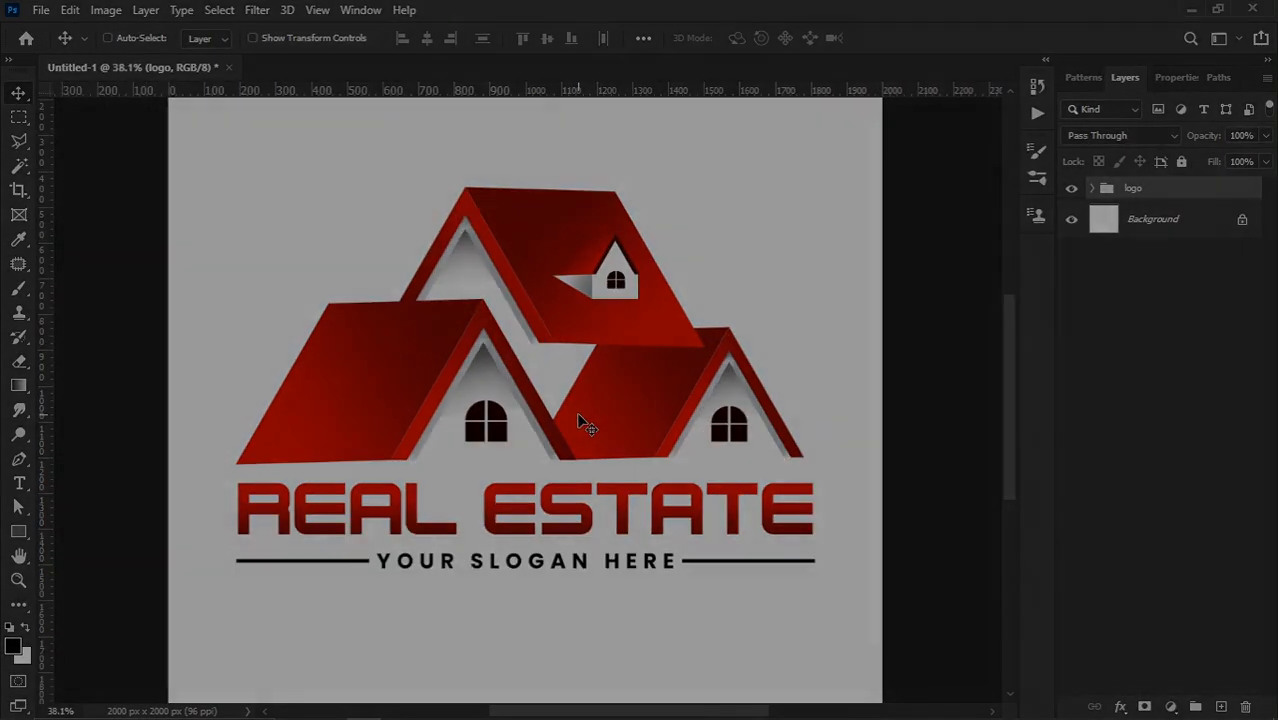